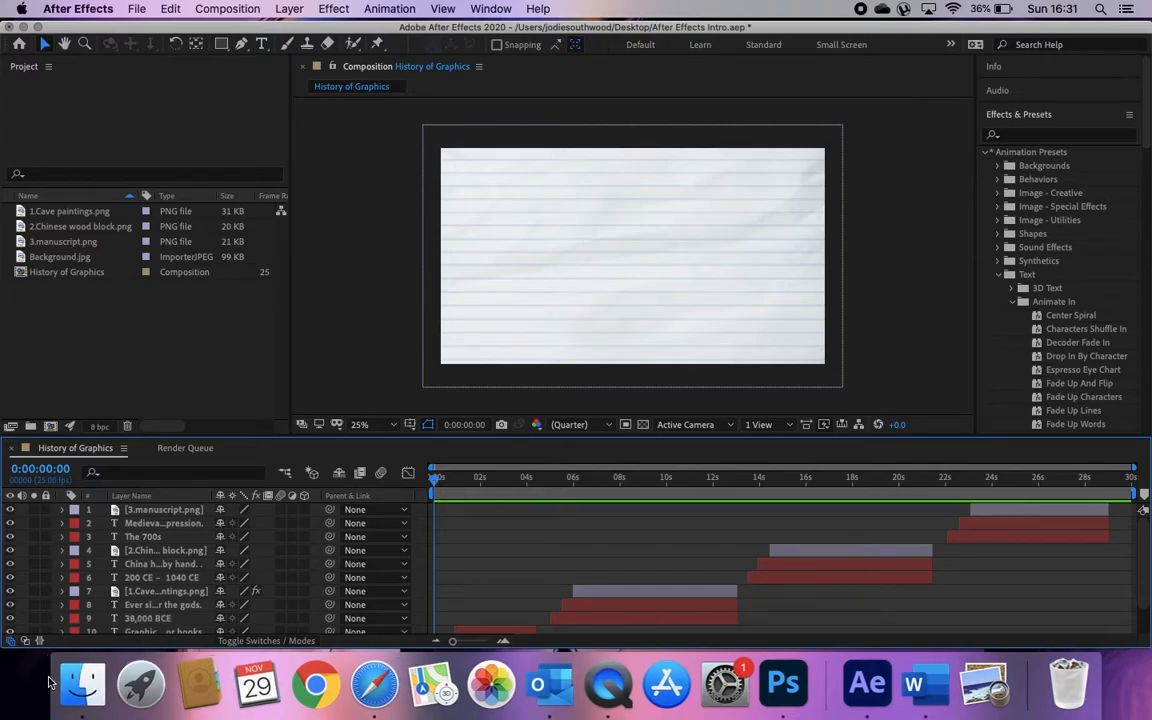
- Switch to Finder, open the Animation Assets folder in Downloads and select Background.jpg among its files
left_click(79, 694)
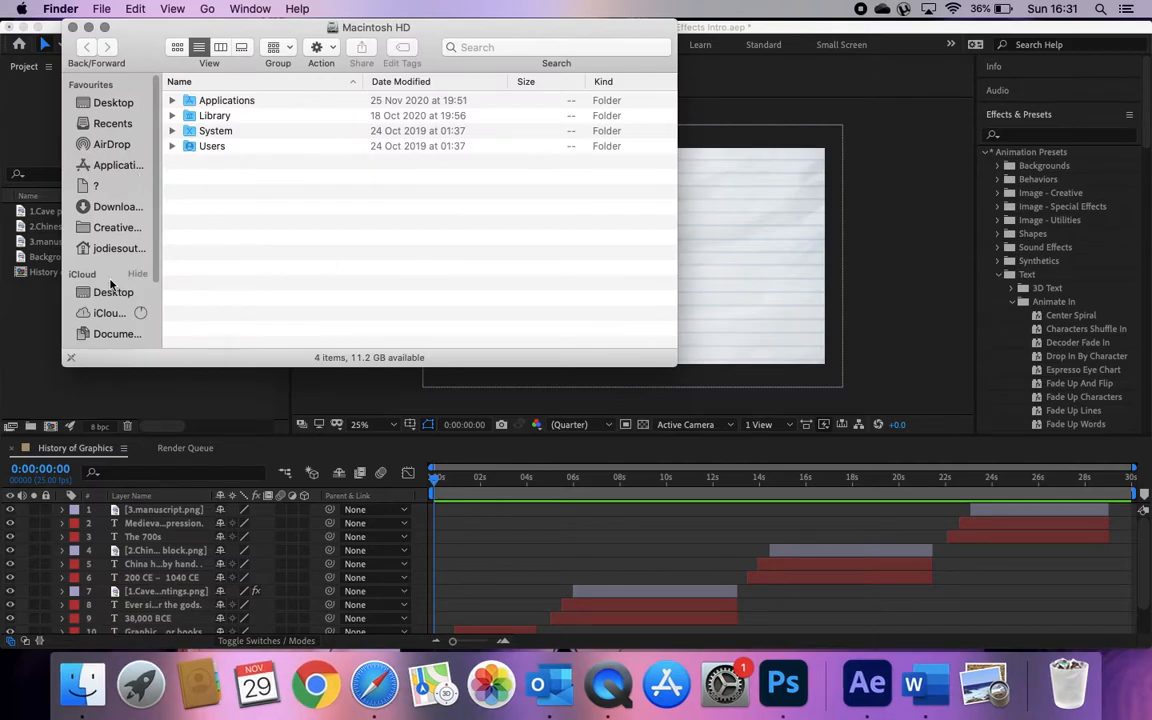
left_click(112, 210)
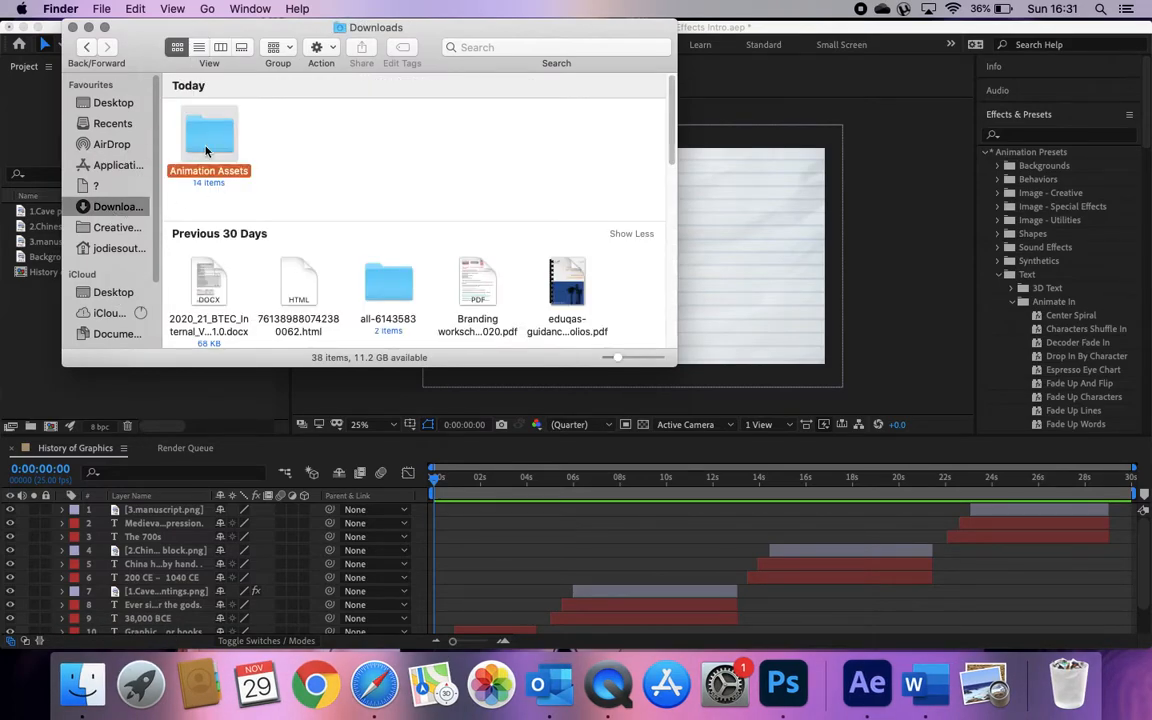
double_click(188, 140)
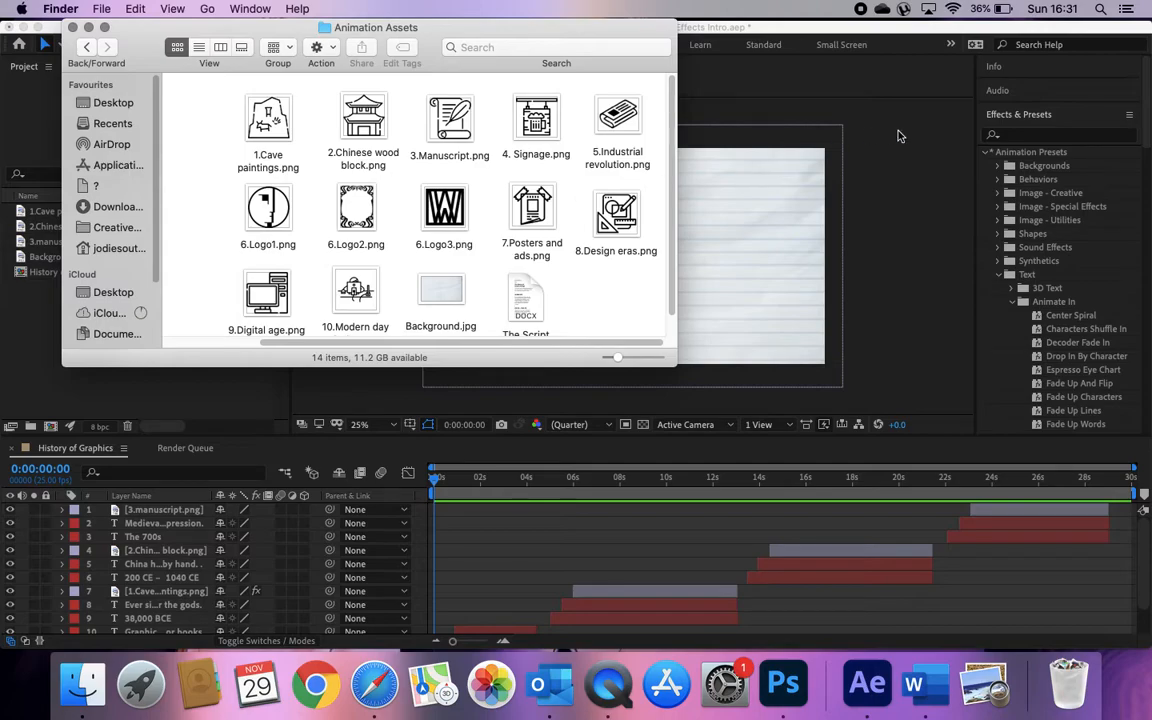
scroll(347, 143, "down", 1)
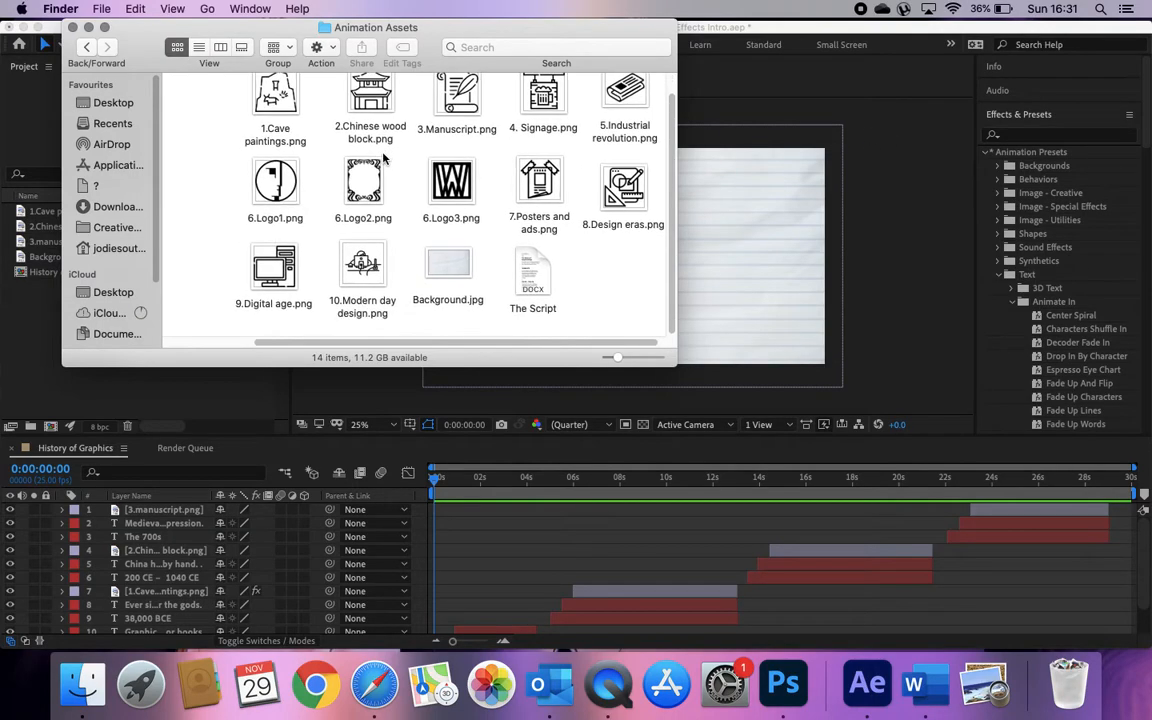
scroll(220, 148, "up", 1)
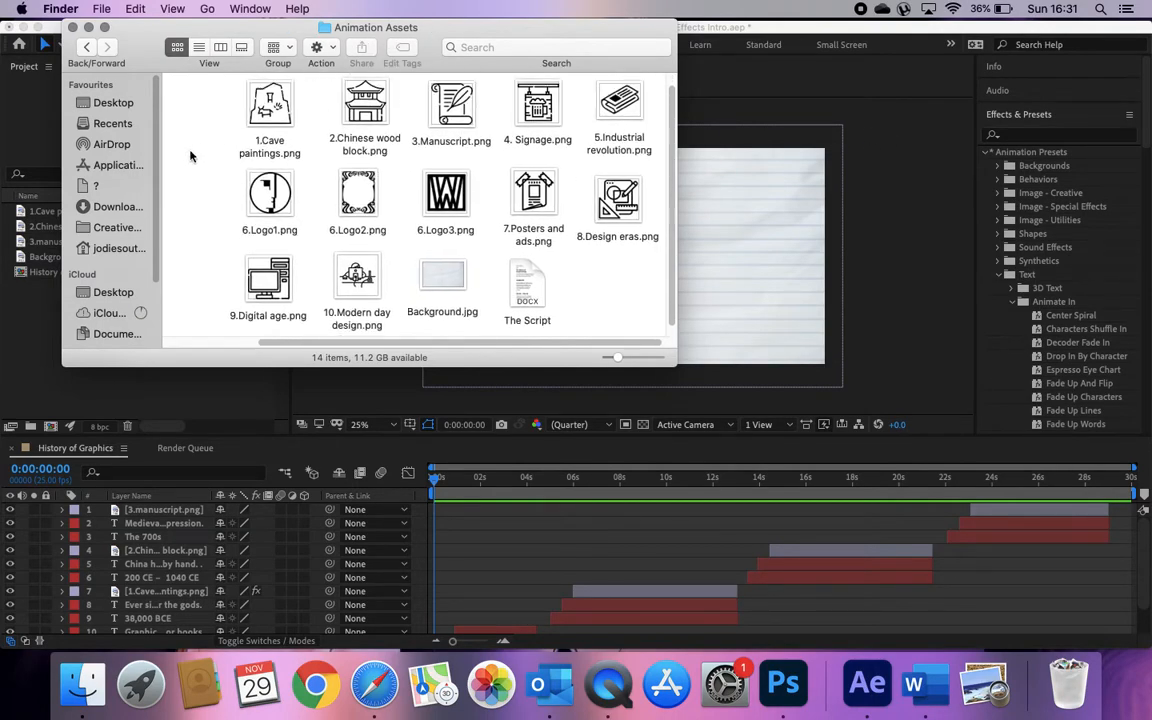
left_click(441, 290)
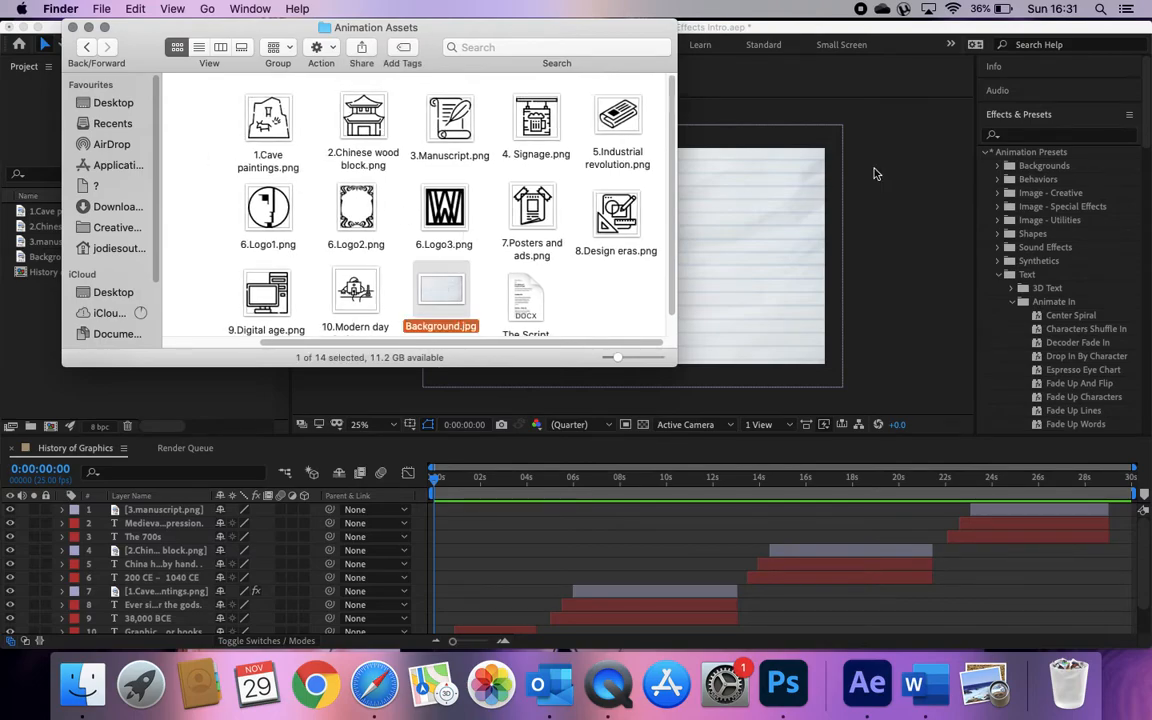
- Switch to After Effects and view the paper background in the History of Graphics composition
left_click(904, 187)
scroll(733, 239, "up", 3)
scroll(733, 239, "down", 6)
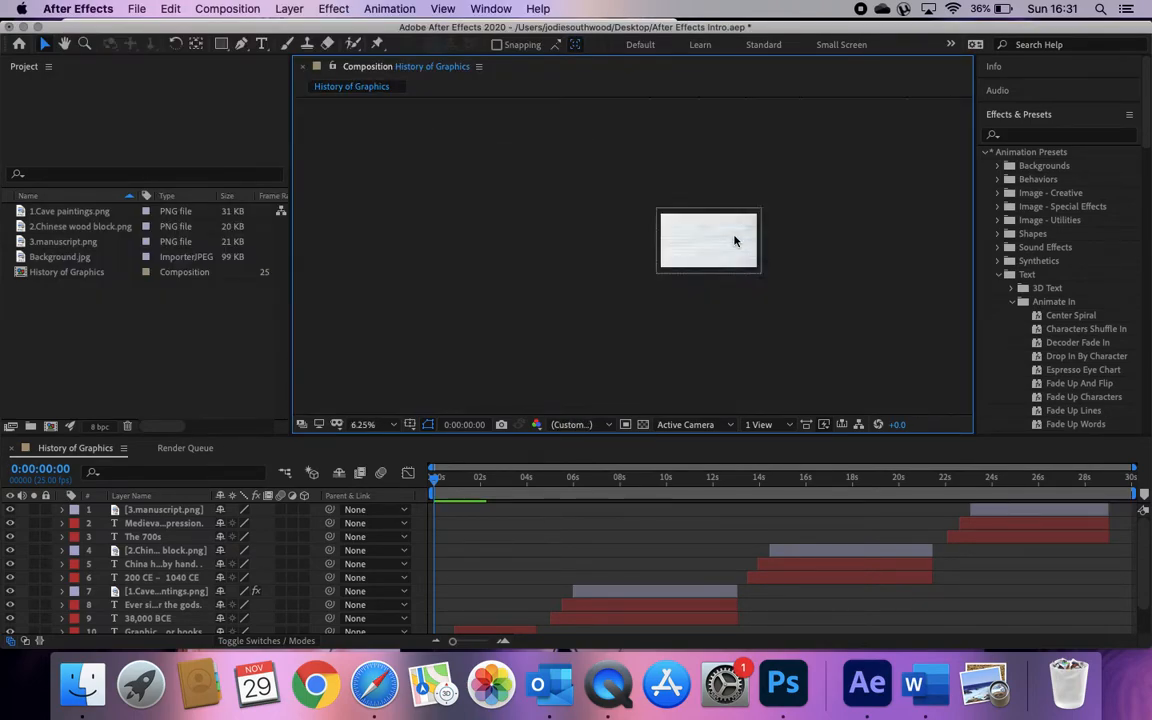
scroll(733, 239, "up", 4)
scroll(733, 239, "down", 3)
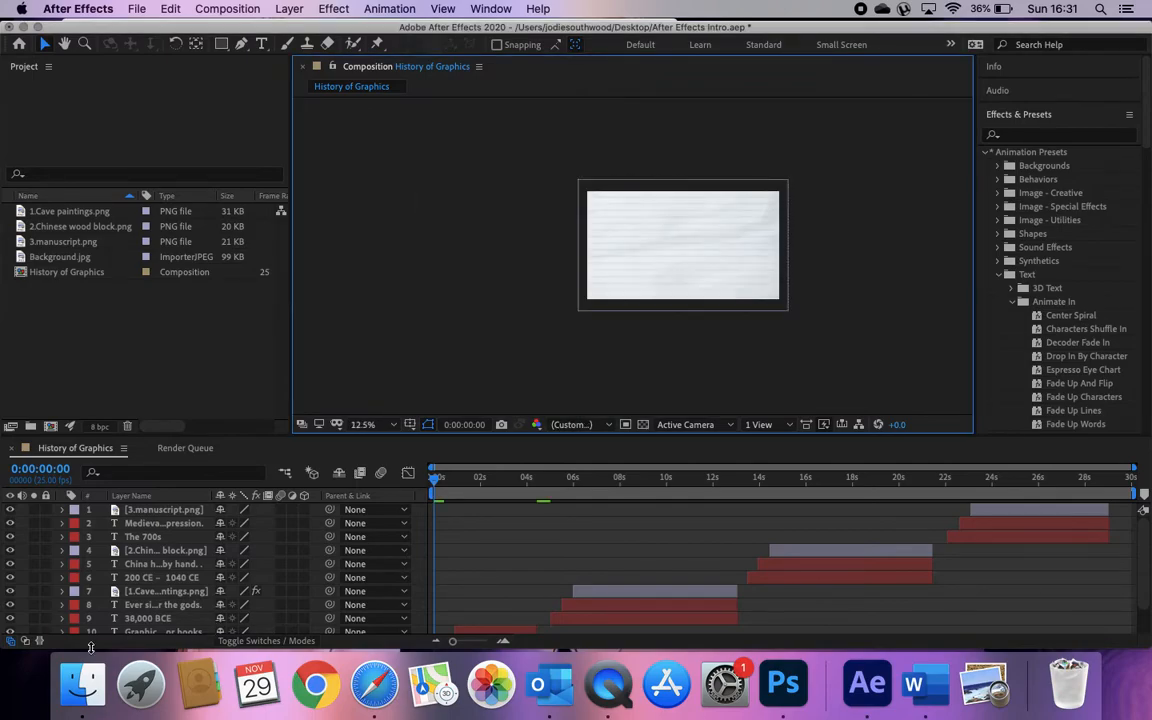
- Switch to Finder and open The Script document from the Animation Assets folder
left_click(68, 687)
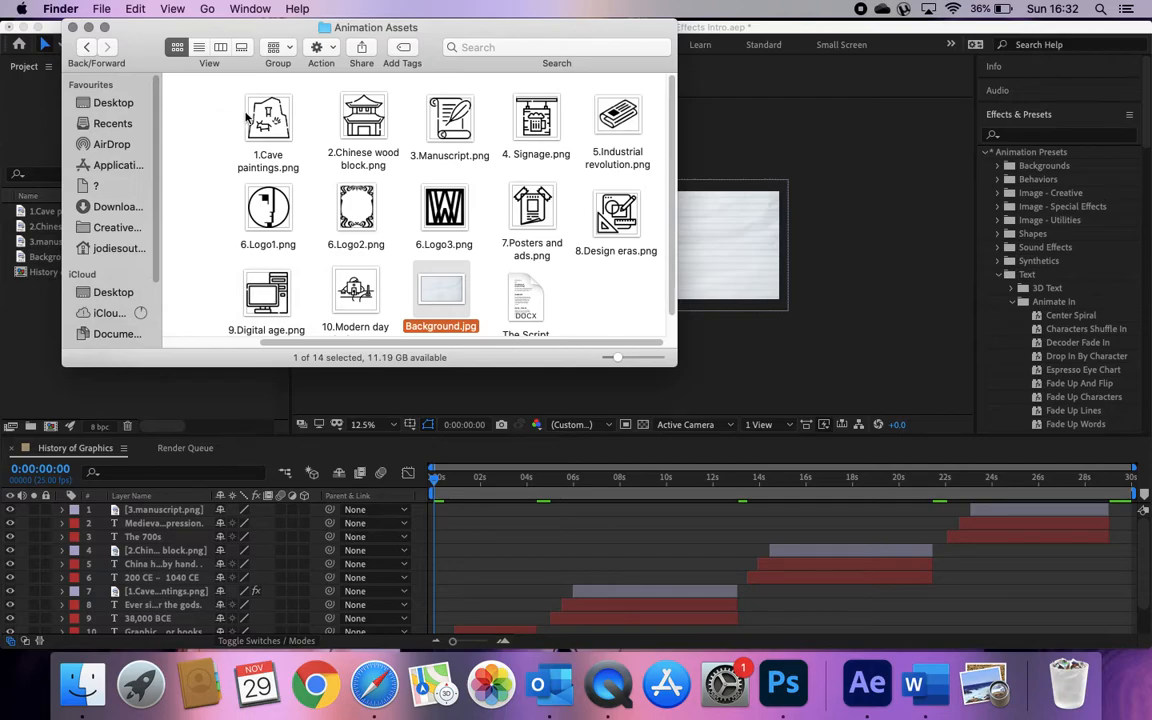
scroll(613, 260, "down", 1)
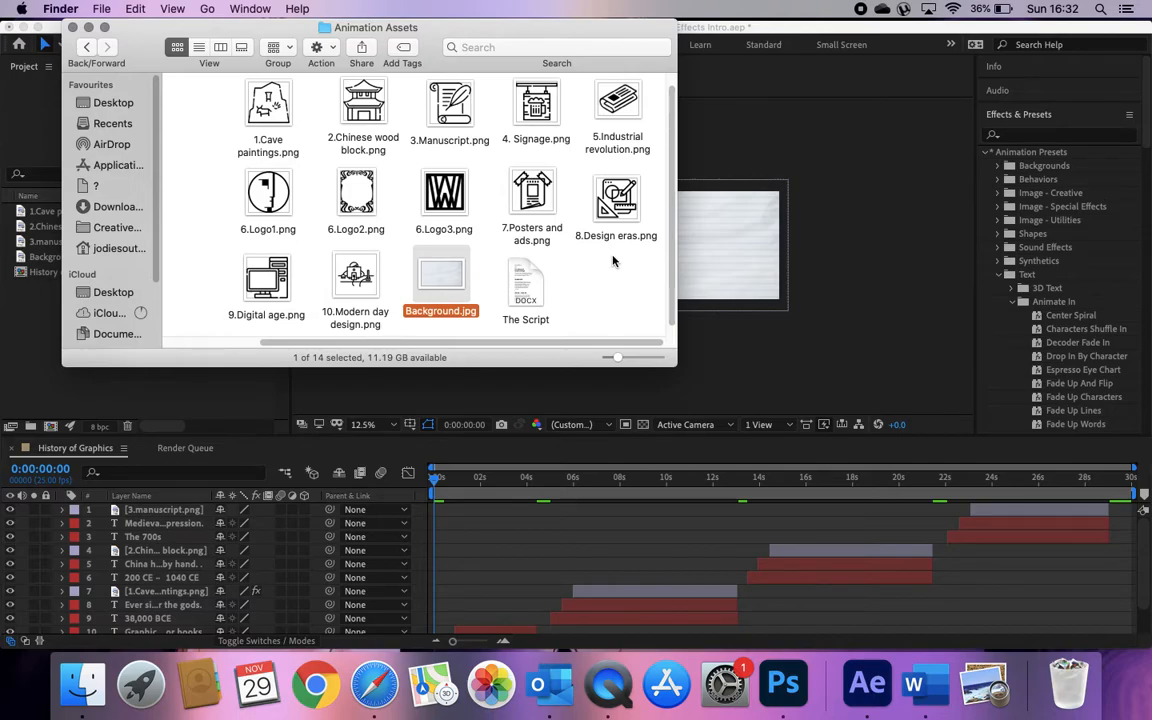
double_click(526, 285)
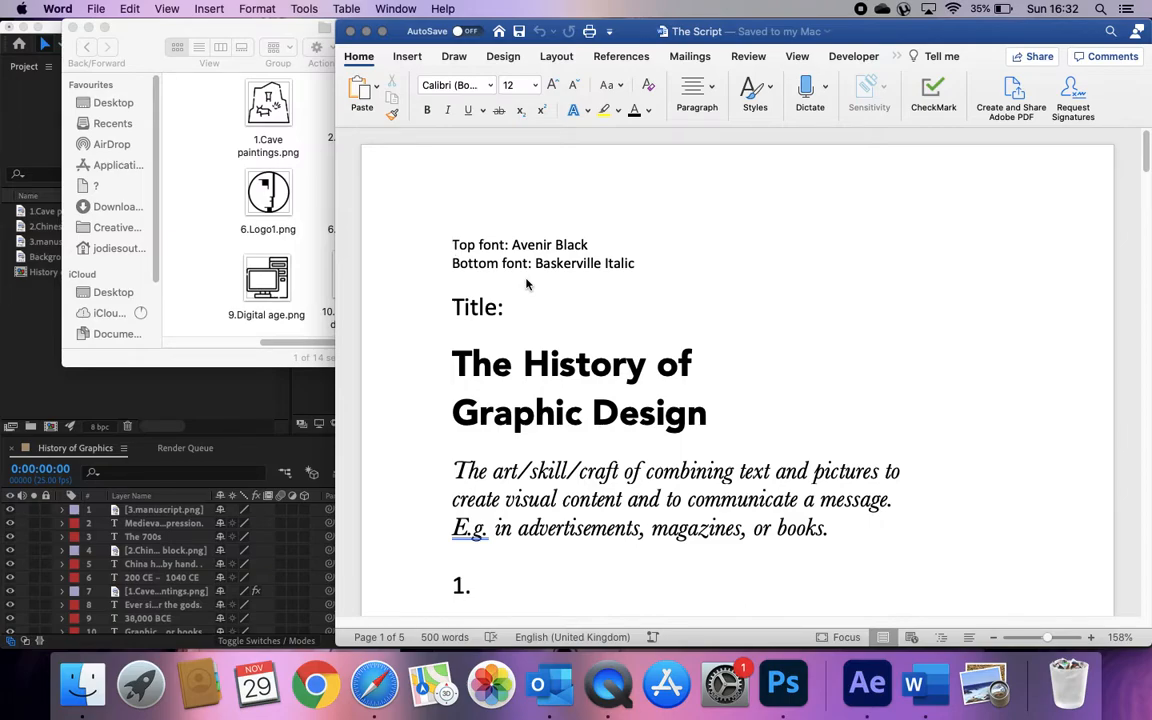
- Read through the script's title and numbered sections, from The History of Graphic Design to The Industrial Era
scroll(581, 305, "down", 5)
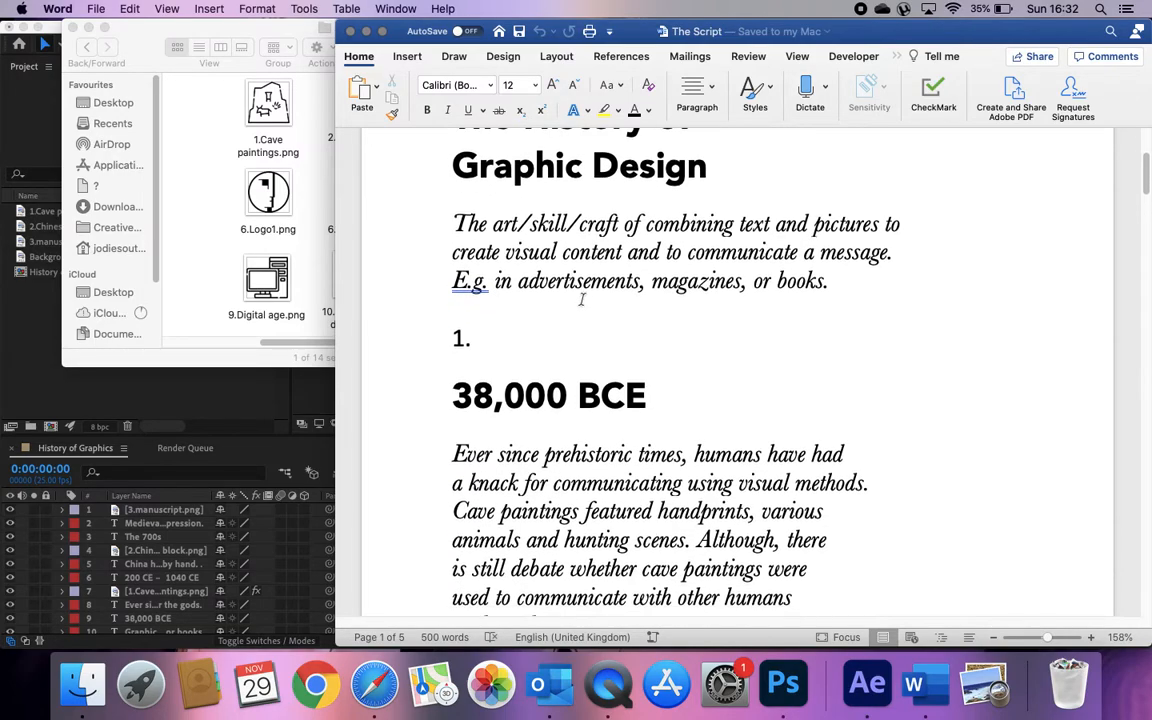
scroll(583, 297, "down", 6)
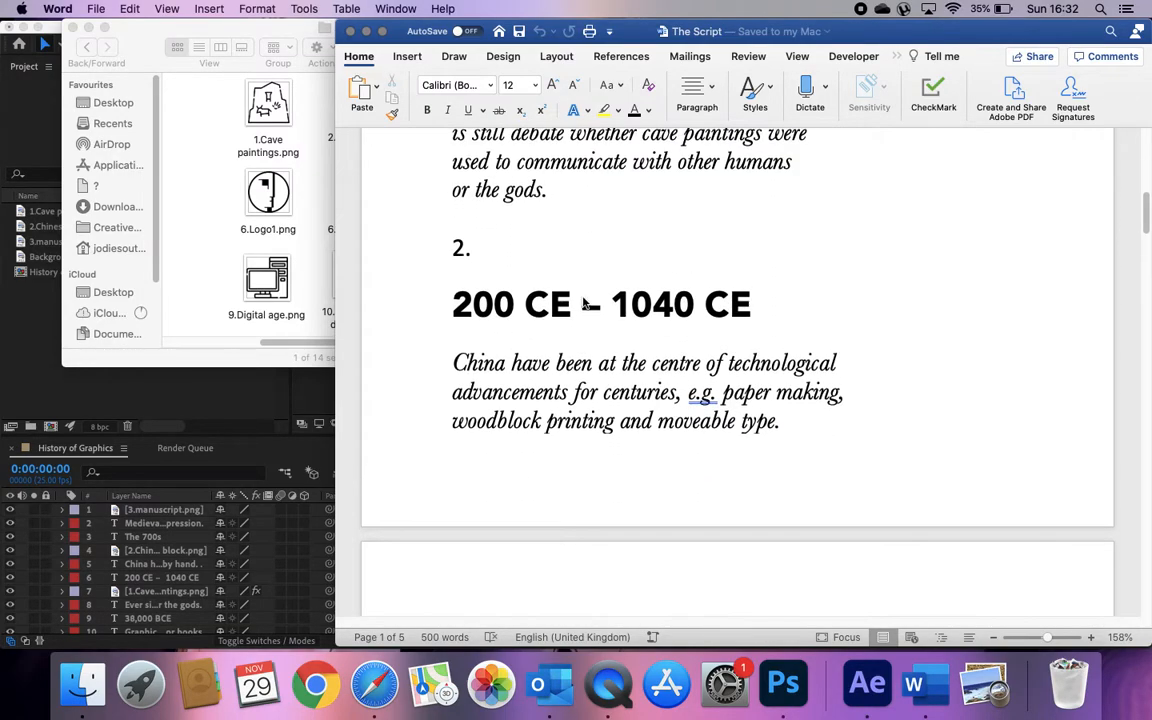
scroll(584, 298, "down", 1)
scroll(585, 300, "down", 3)
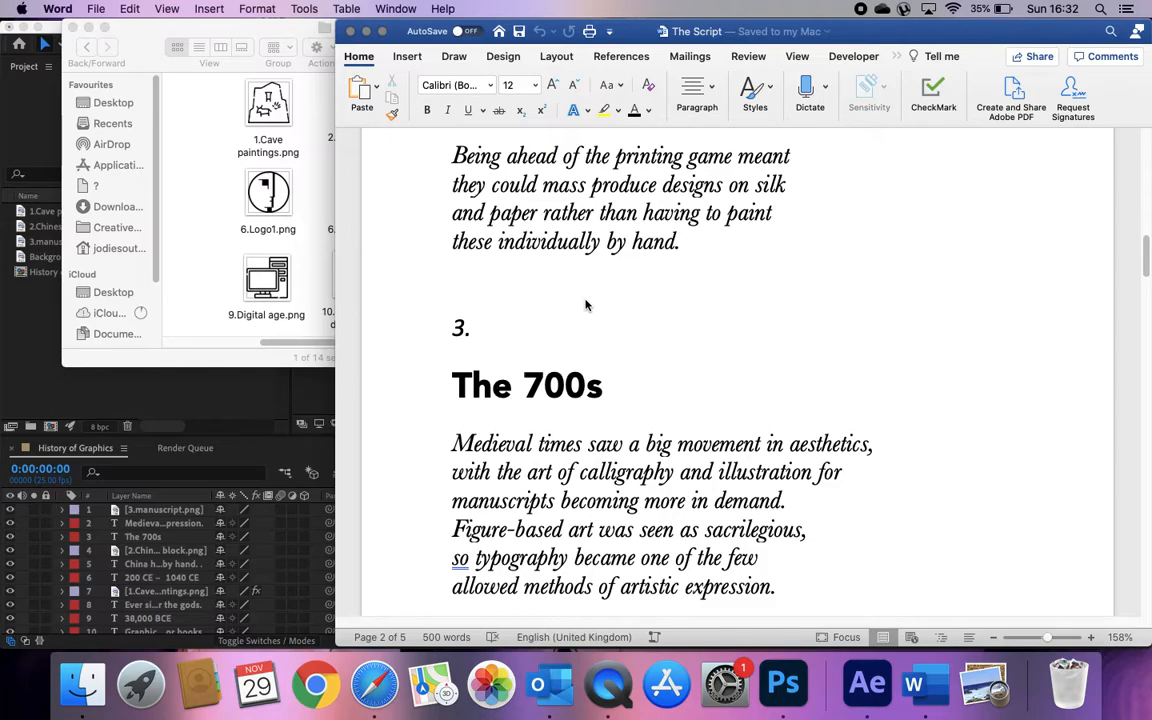
scroll(585, 300, "down", 1)
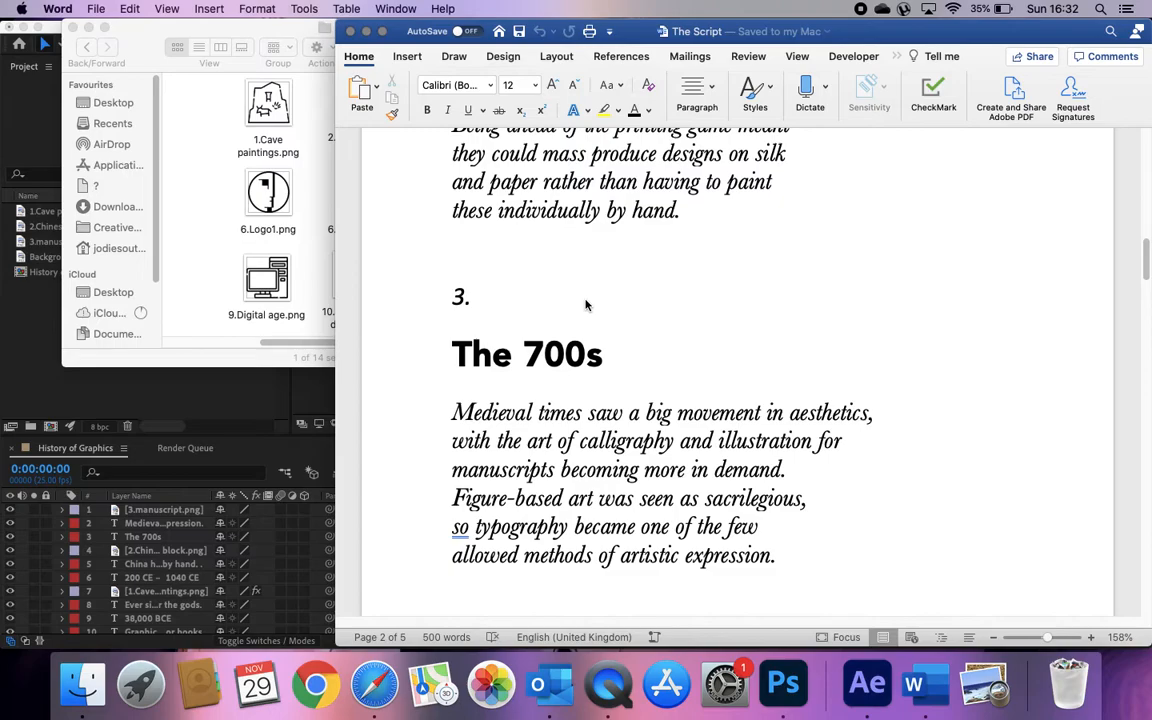
scroll(585, 305, "up", 20)
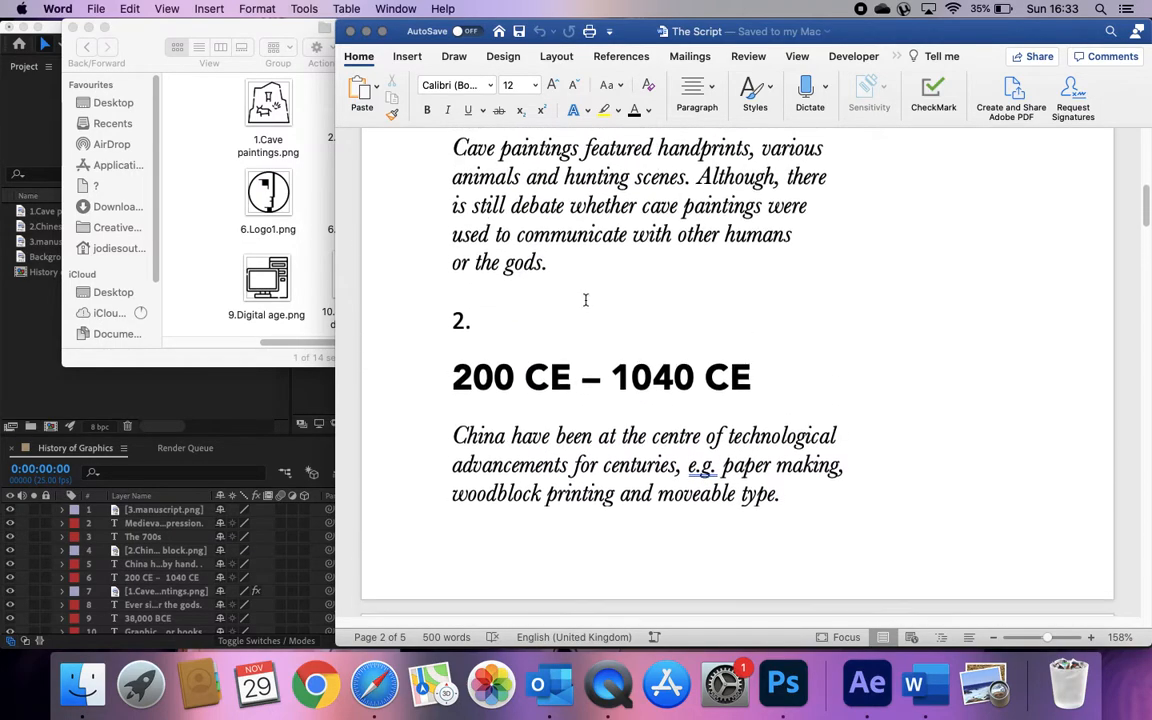
scroll(585, 303, "up", 10)
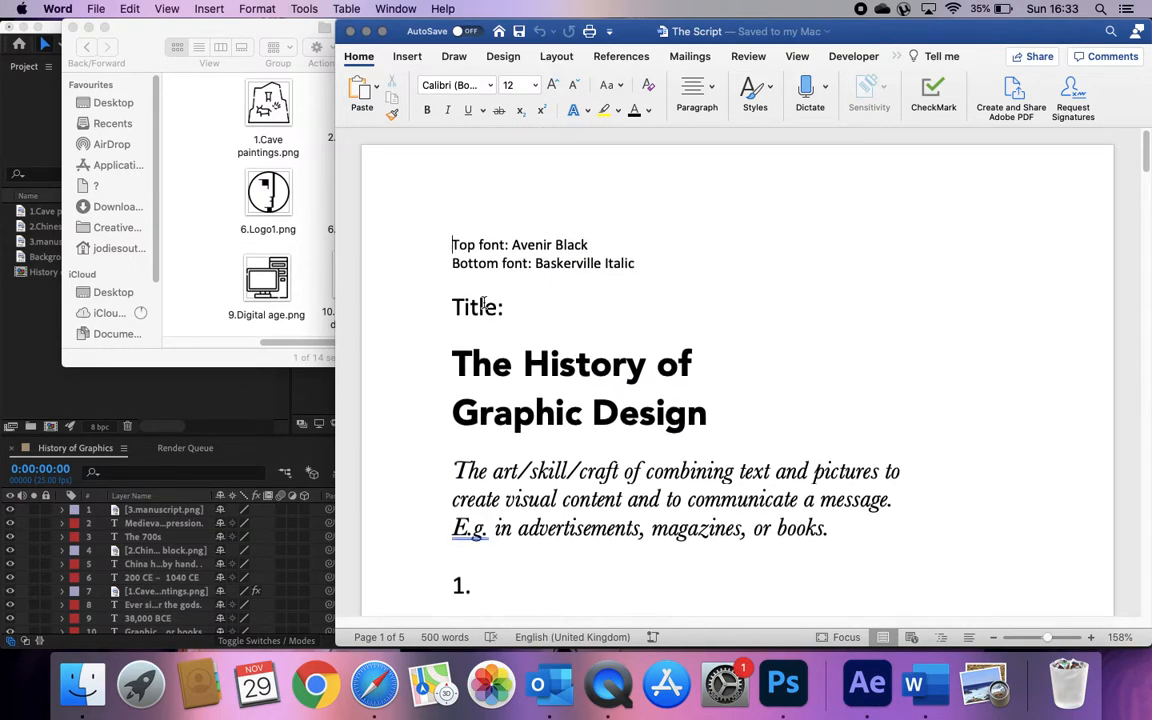
scroll(603, 413, "down", 15)
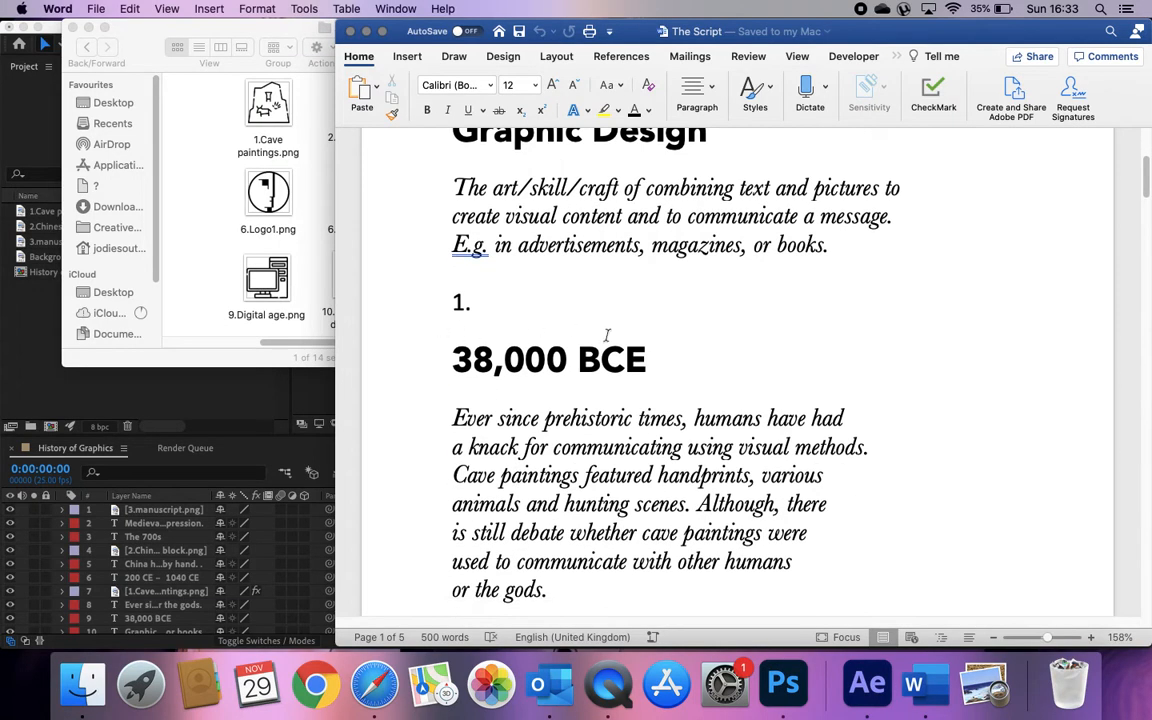
scroll(606, 335, "down", 20)
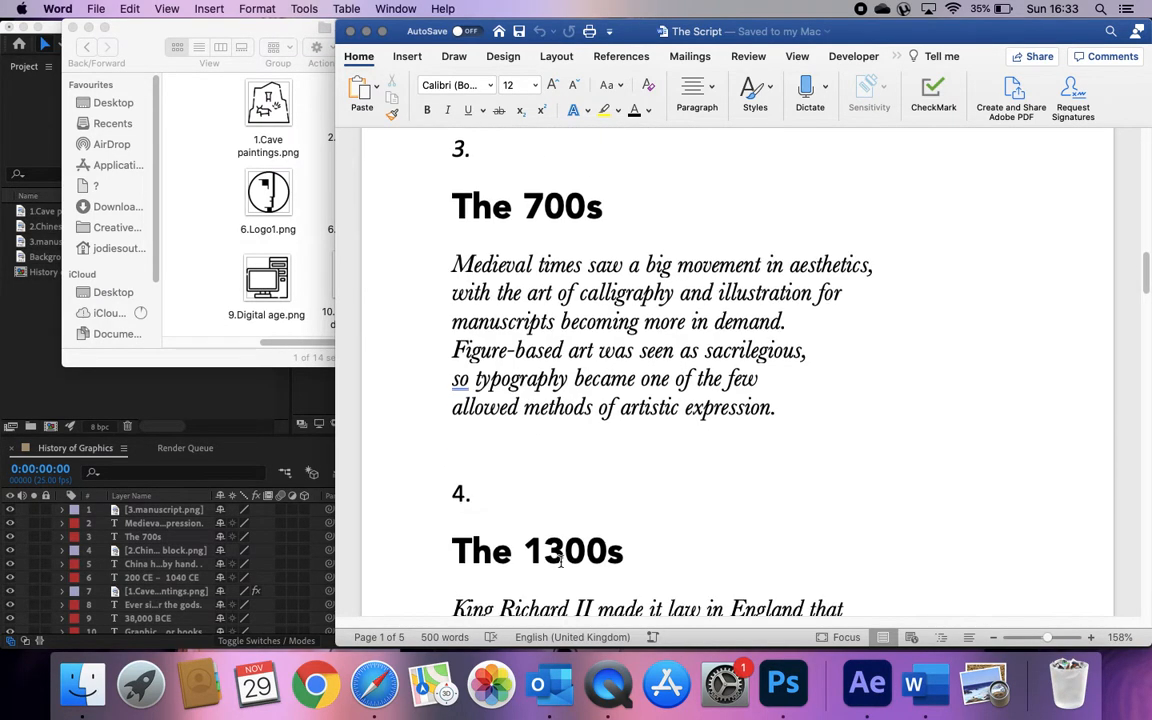
scroll(560, 561, "down", 2)
- Switch to Finder and check the numbered images 3.Manuscript.png and 2.Chinese wood block.png against the script sections
left_click(200, 267)
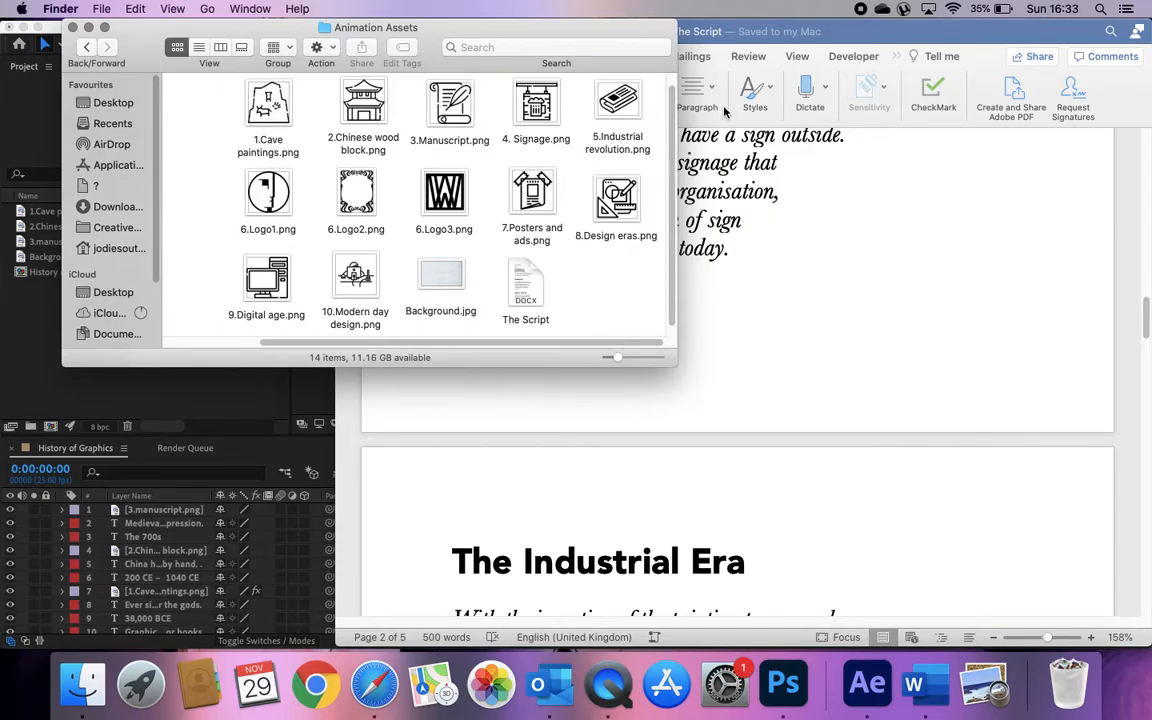
left_click(441, 112)
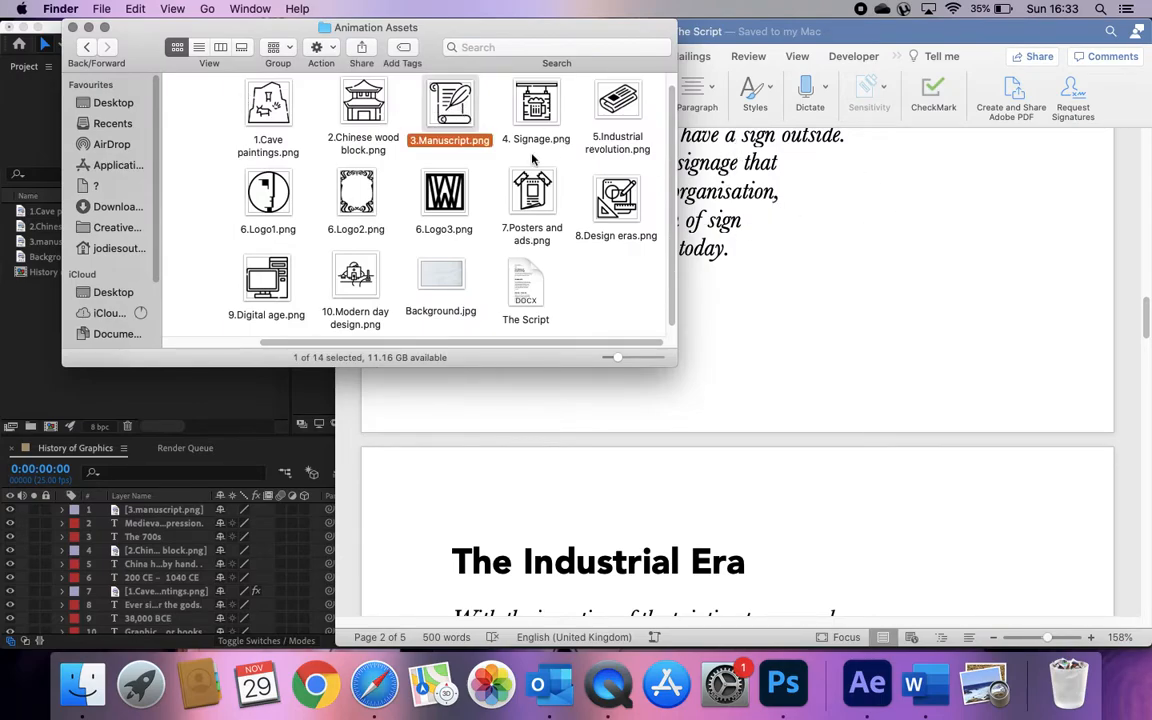
scroll(758, 216, "up", 1)
scroll(758, 216, "up", 1)
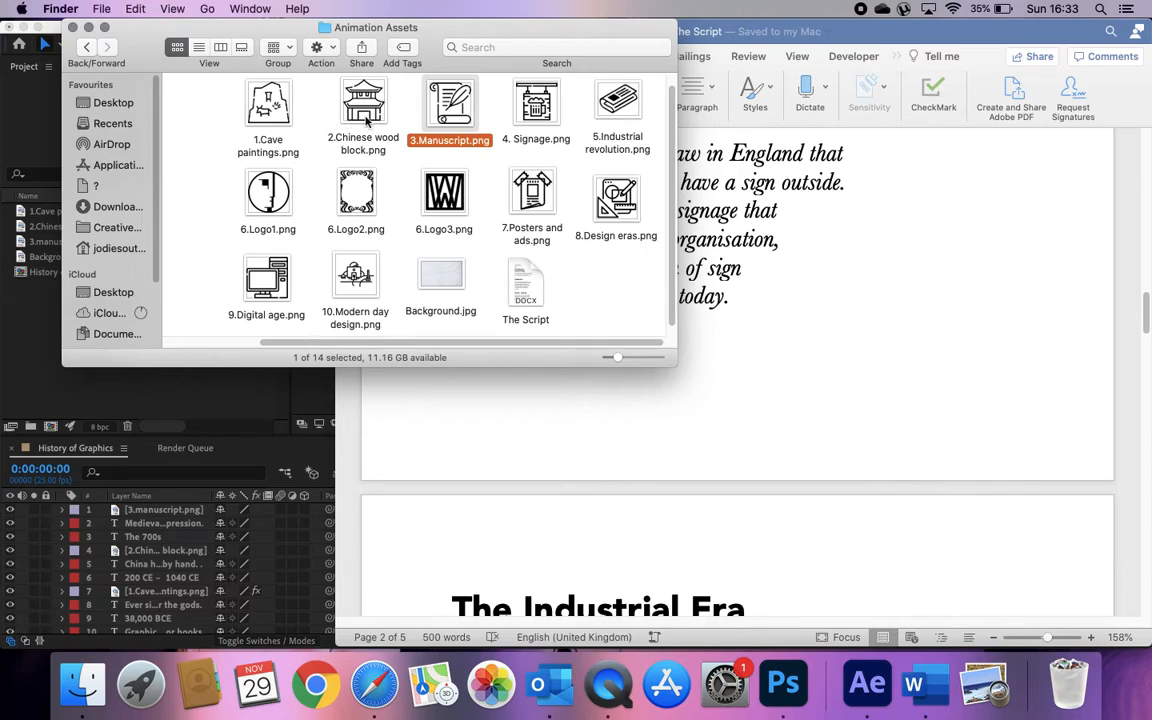
left_click(375, 116)
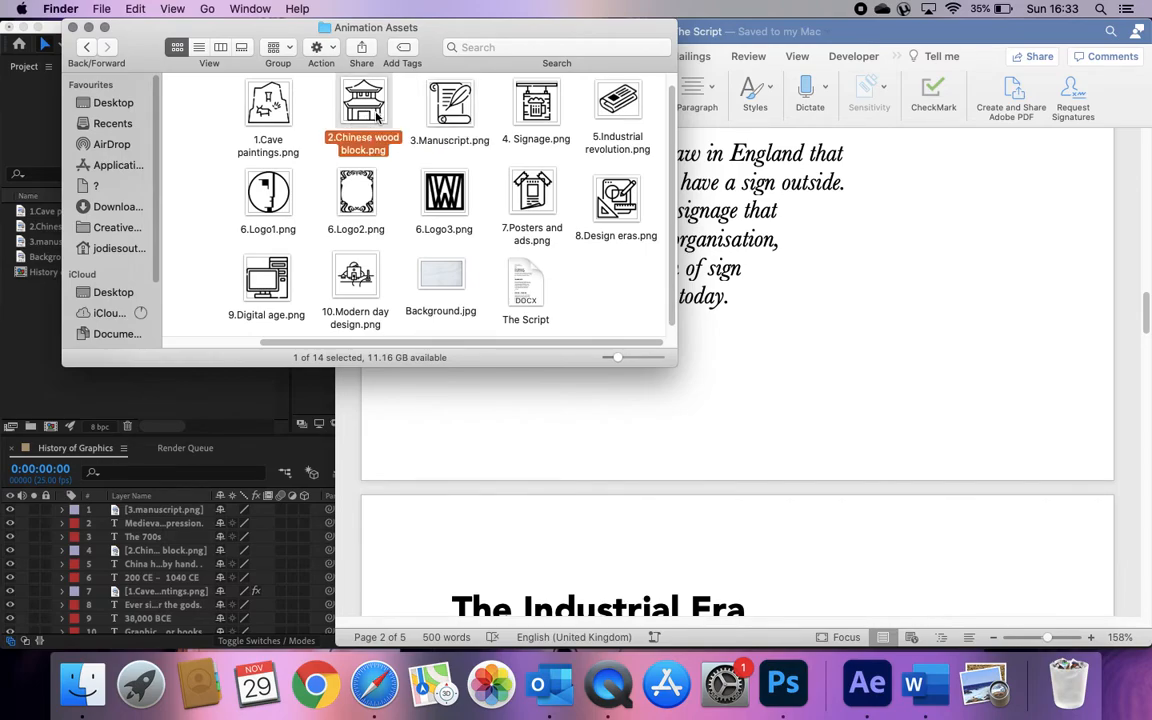
- Switch to After Effects and set the composition's magnification to Fit up to 100%
left_click(812, 347)
left_click(313, 421)
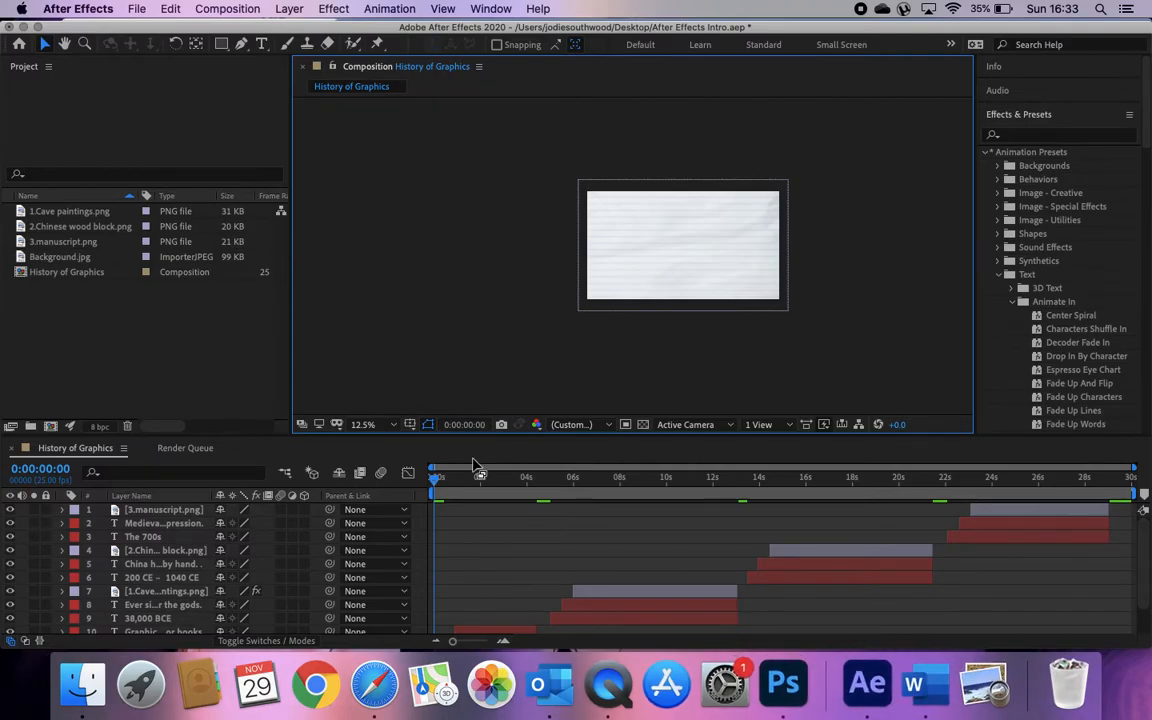
scroll(766, 284, "up", 2)
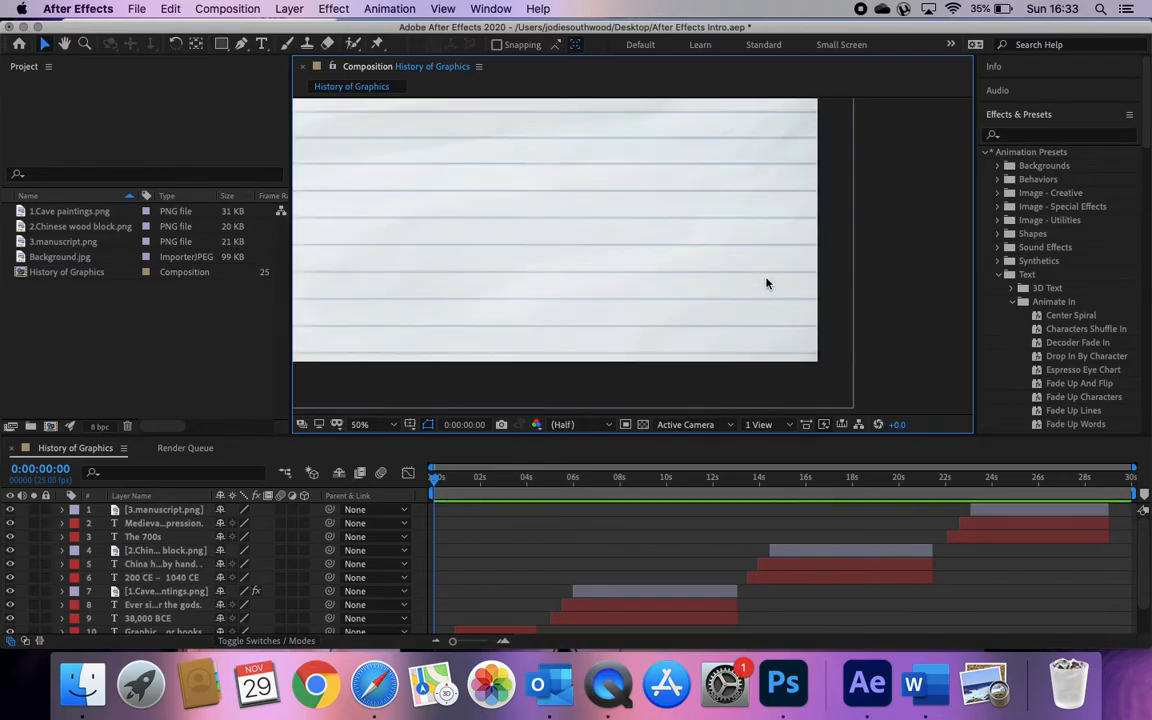
scroll(766, 284, "up", 2)
scroll(766, 284, "down", 1)
scroll(766, 284, "down", 1)
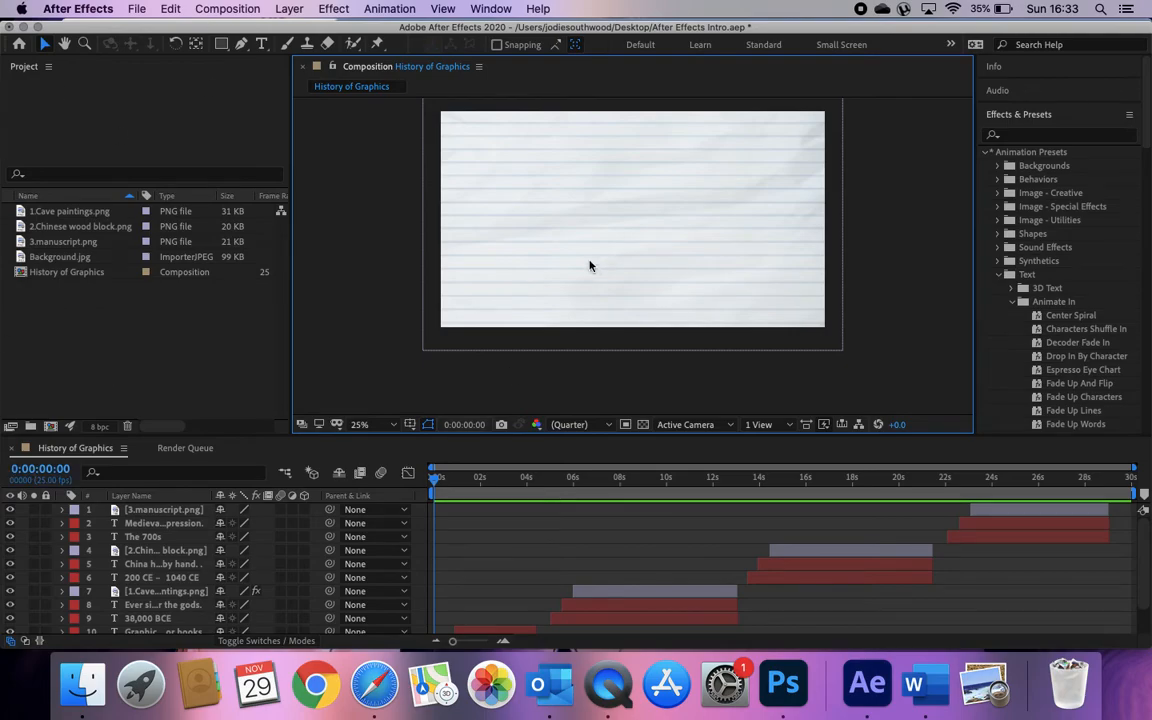
scroll(627, 249, "up", 1)
scroll(627, 249, "down", 1)
left_click(372, 424)
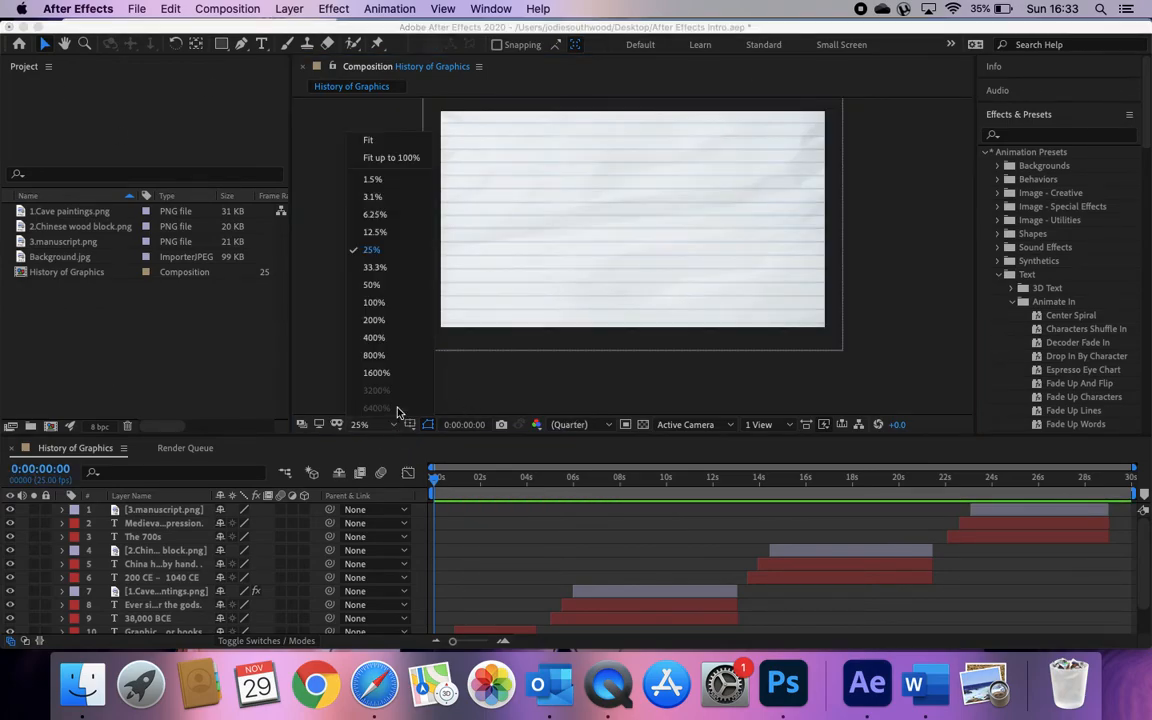
left_click(385, 157)
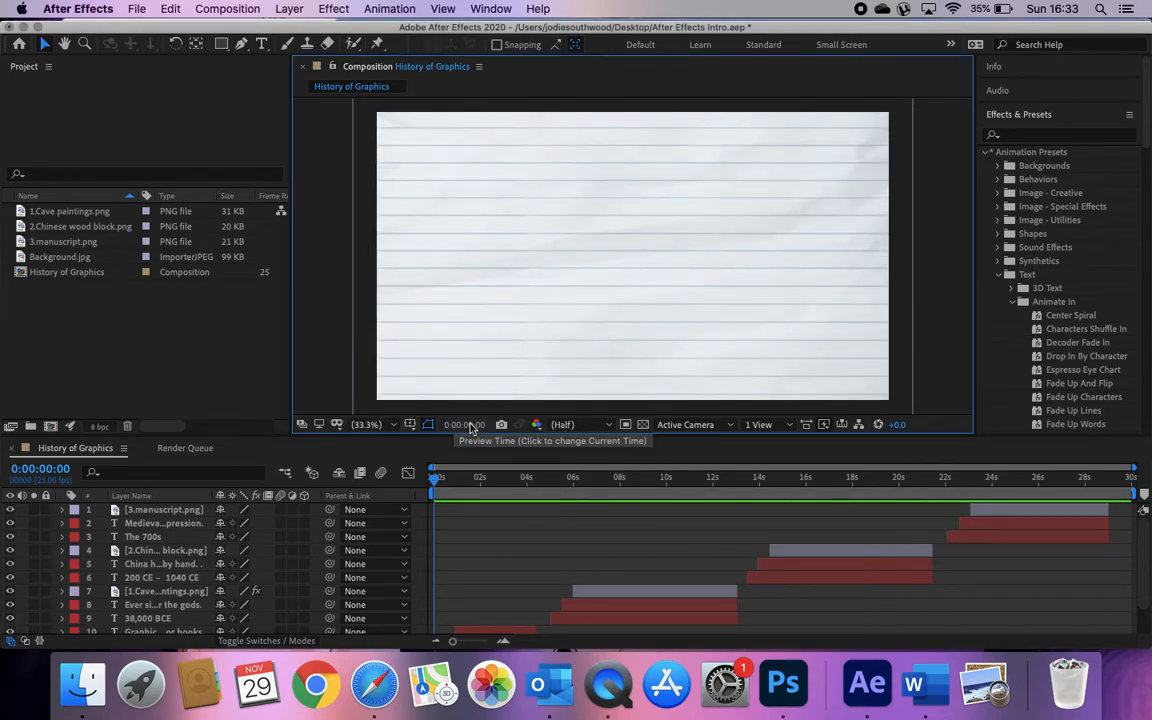
- Scrub the History of Graphics timeline from the start to 0:00:13:20
left_click(435, 482)
left_click_drag(435, 482, 756, 480)
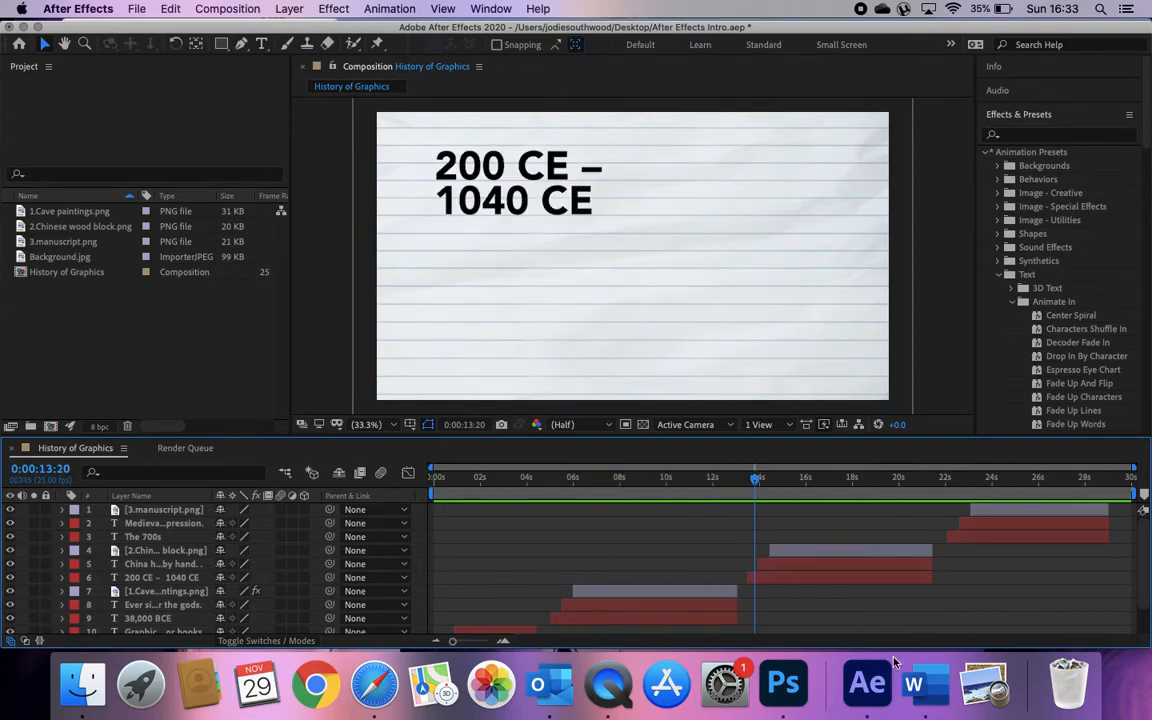
- Switch to Word and examine the top and bottom font notes and the title's font at the start of The Script
left_click(913, 683)
scroll(548, 283, "up", 15)
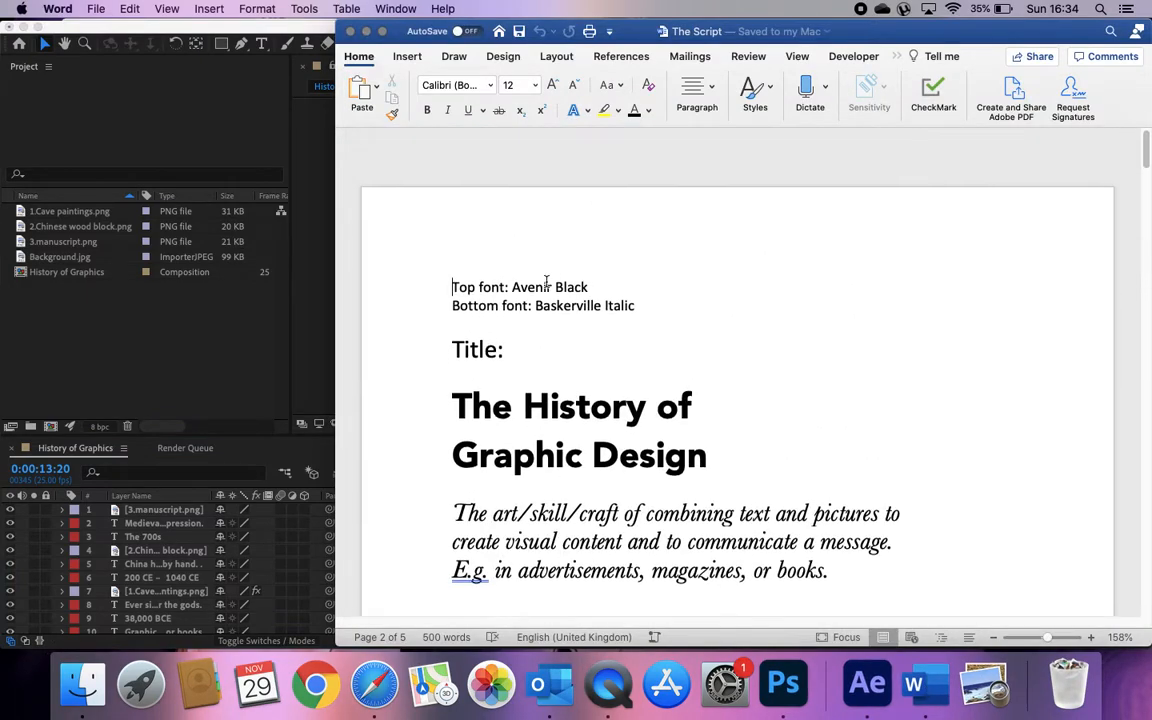
scroll(550, 280, "down", 2)
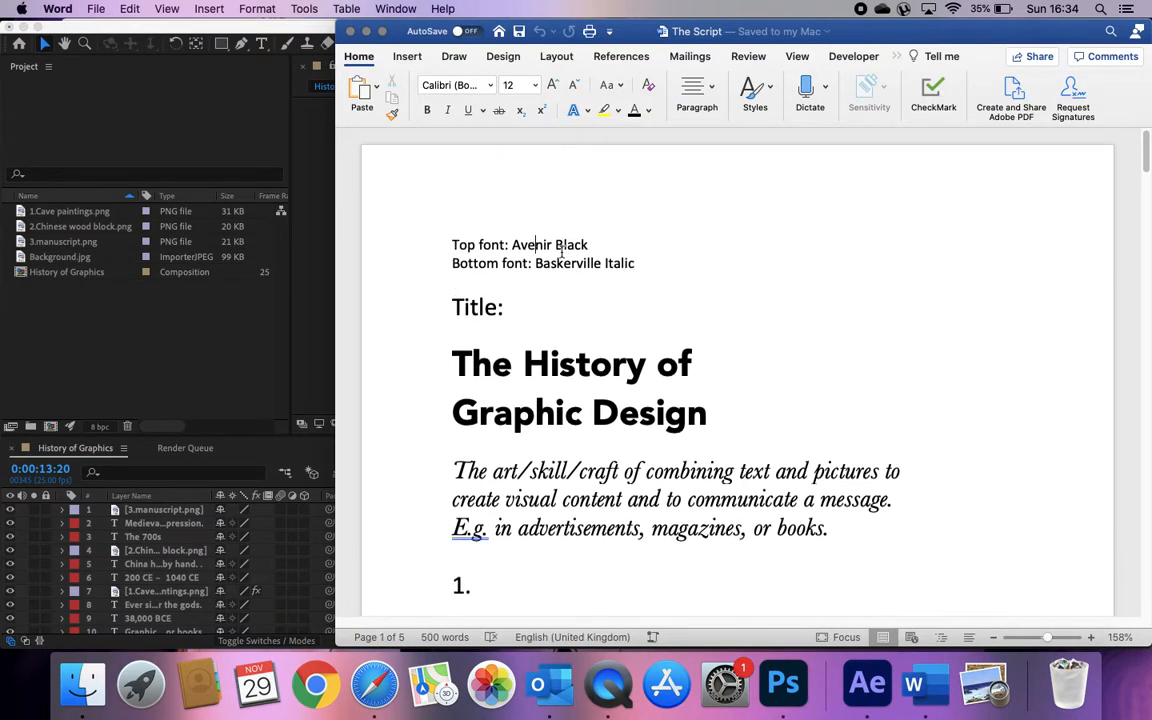
left_click(617, 427)
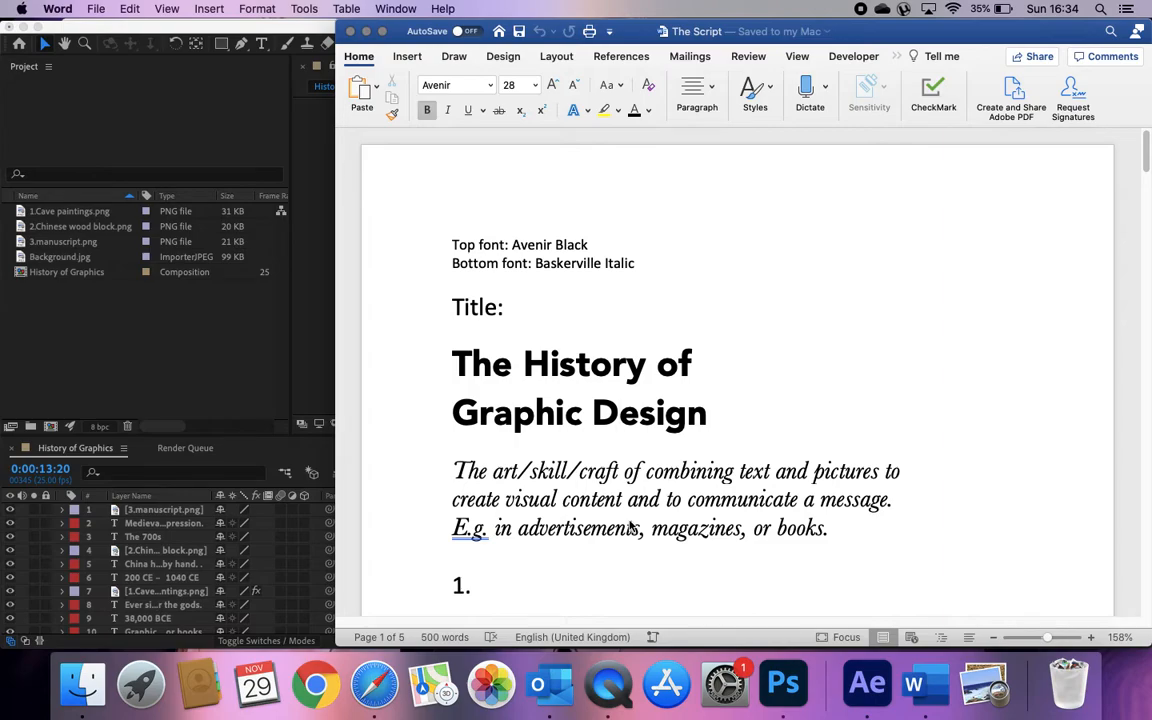
left_click(622, 262)
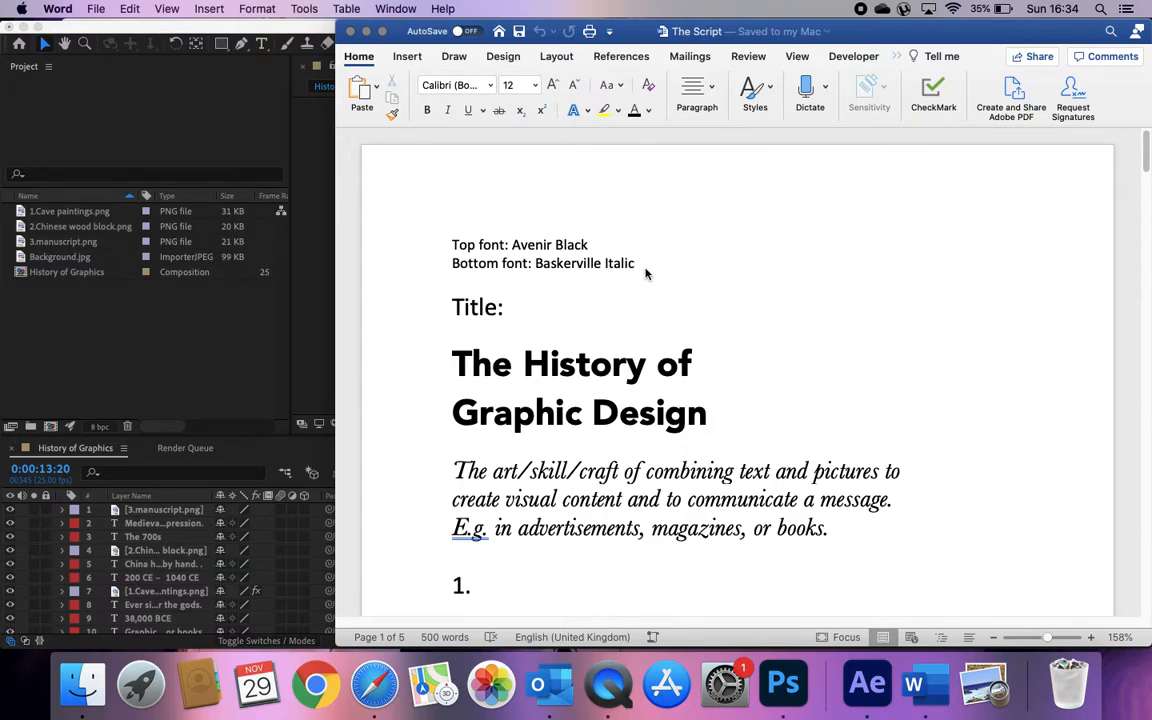
- Switch to After Effects and return to the project's list of assets
left_click(275, 254)
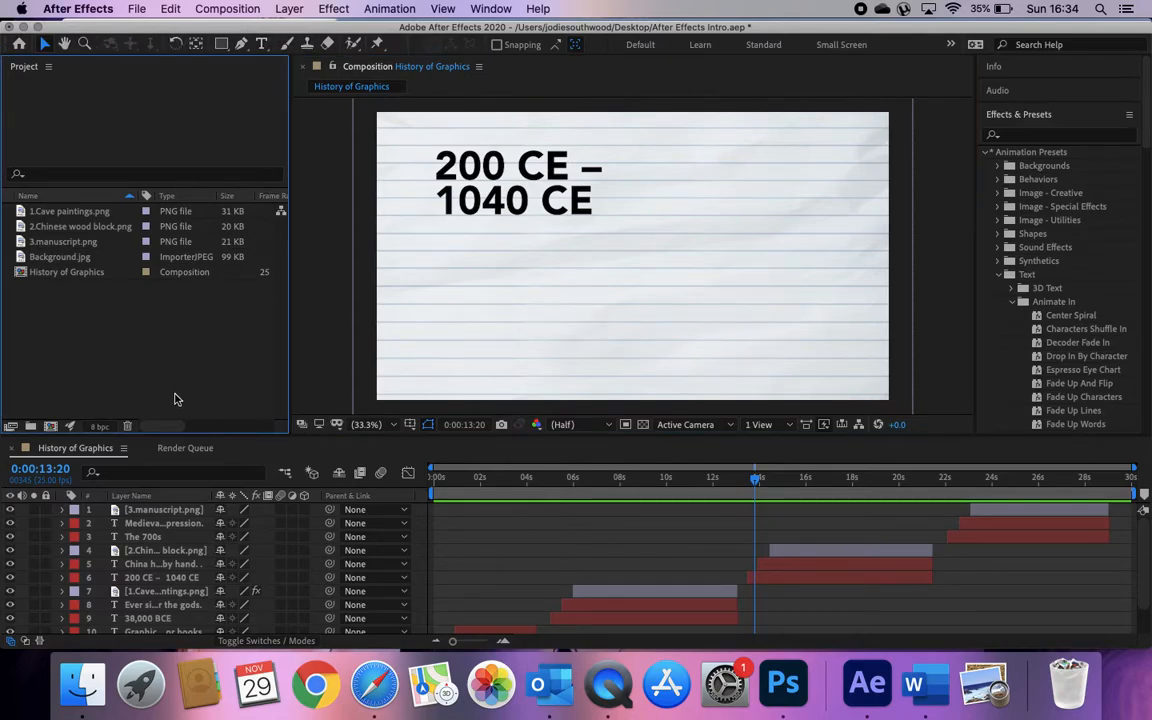
left_click_drag(160, 427, 68, 385)
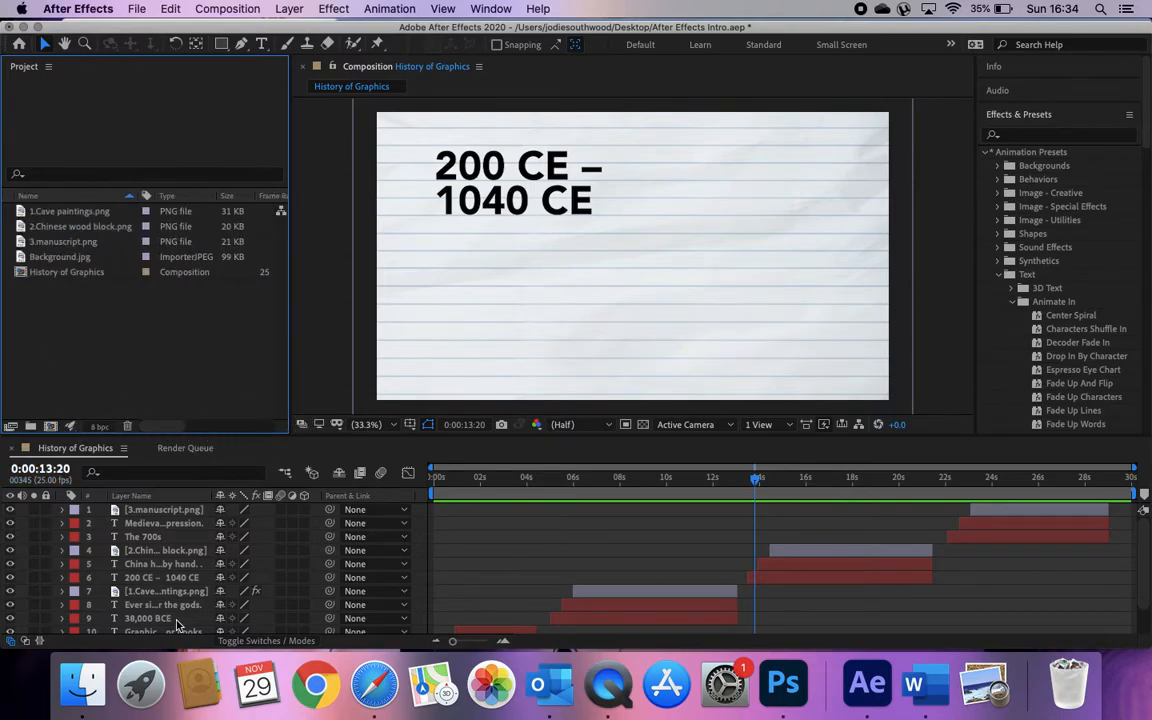
- Look through the layer stack from the opening title up to the China text layer
scroll(200, 590, "down", 3)
scroll(205, 597, "up", 3)
scroll(140, 562, "down", 3)
left_click(142, 612)
left_click(147, 586)
left_click(147, 560)
left_click(147, 532)
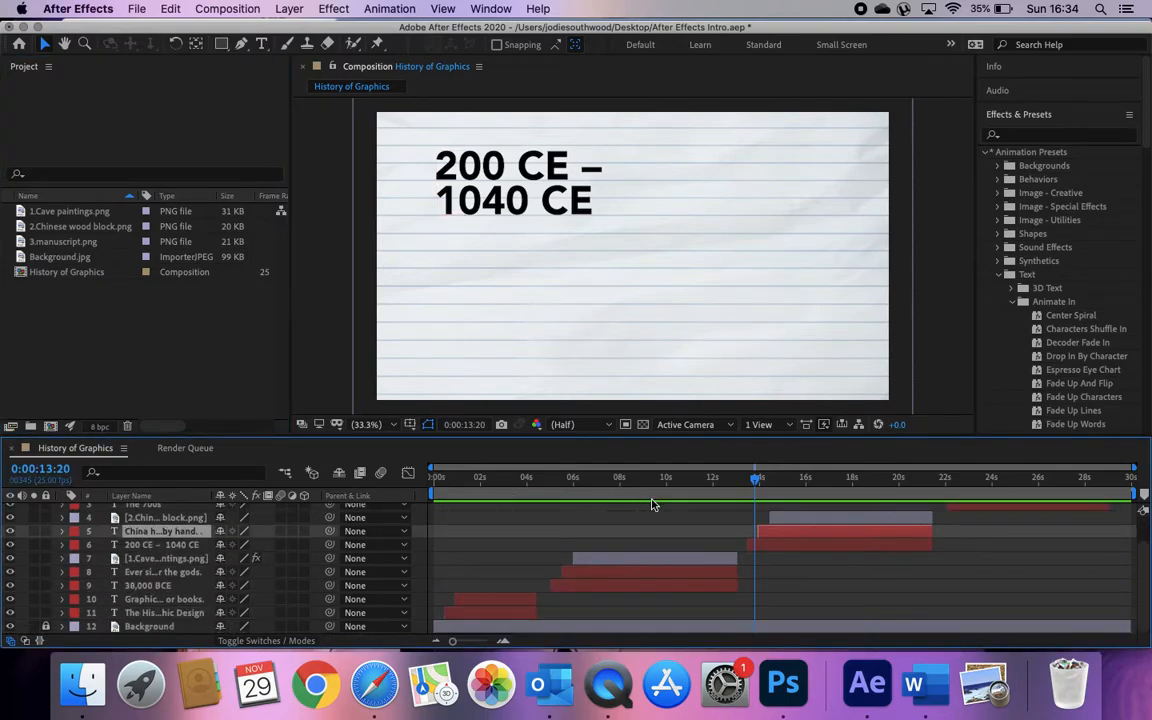
- Return the playhead to 0:00:00:00, then hide the Background layer and show it again
left_click_drag(754, 485, 445, 482)
left_click(481, 614)
left_click(442, 481)
left_click_drag(443, 478, 411, 465)
left_click(470, 599)
left_click(531, 627)
left_click(10, 627)
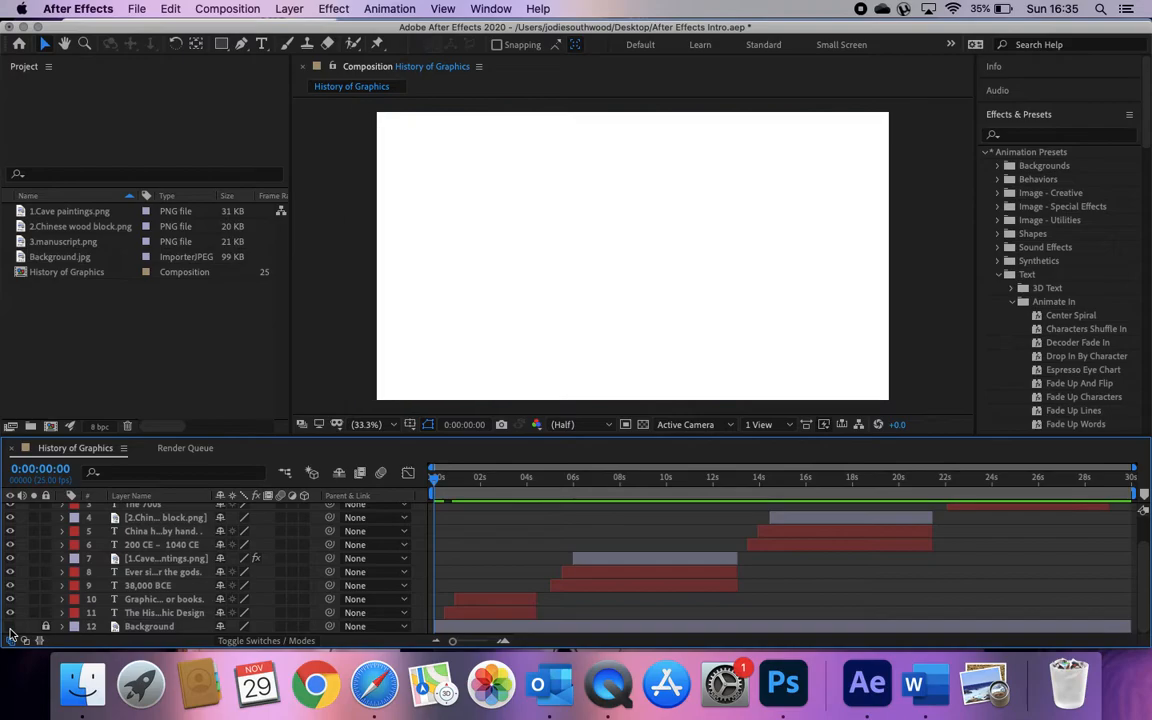
left_click(10, 627)
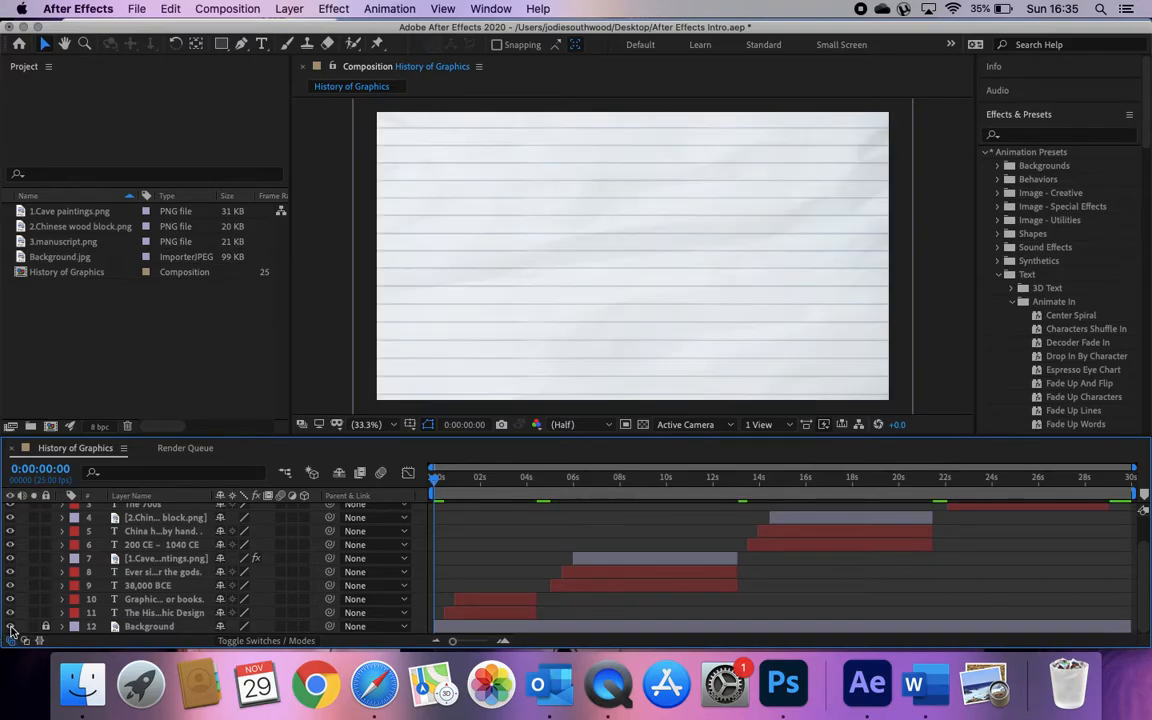
- Scrub from the opening title to 0:00:05:07 and select the 38,000 BCE text layer
left_click(440, 478)
left_click_drag(440, 478, 446, 478)
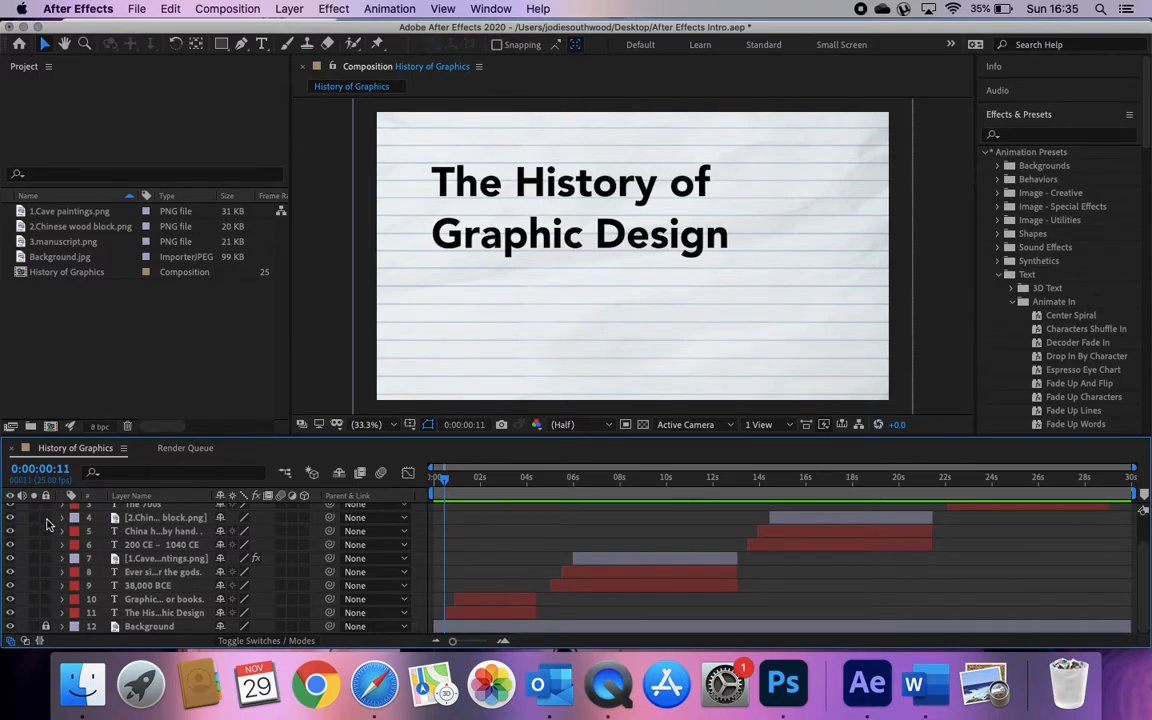
left_click_drag(444, 483, 556, 478)
left_click(625, 584)
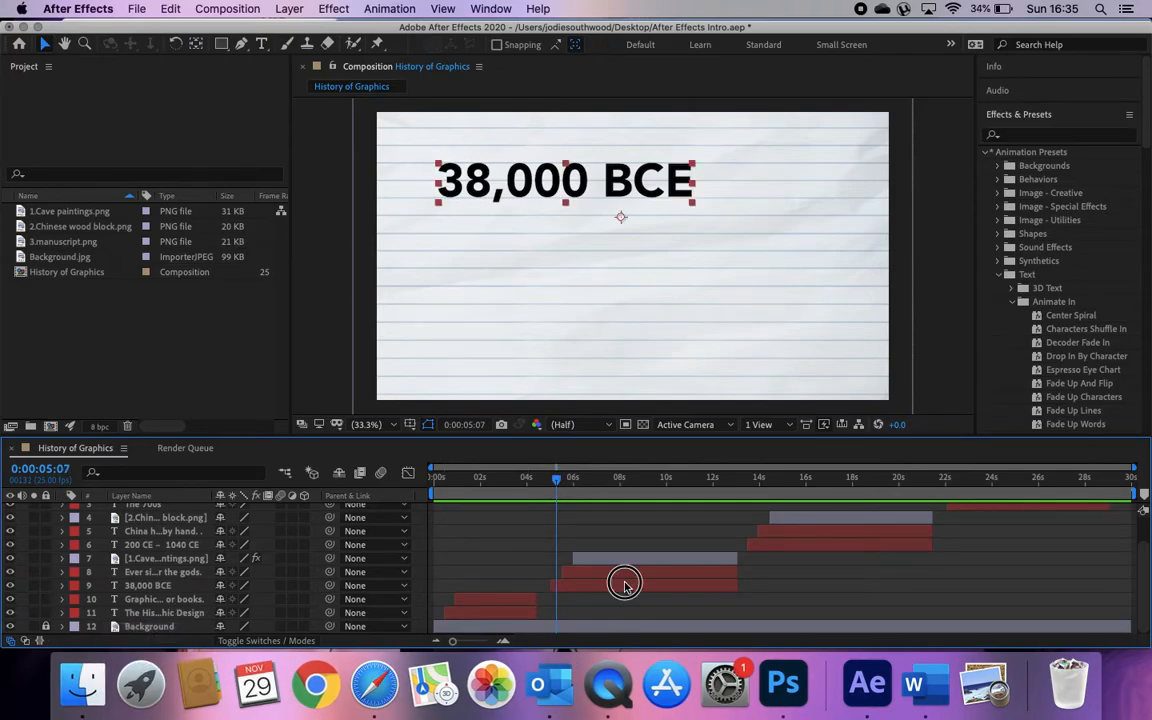
- Examine the opening title and definition layers, followed by the 38,000 BCE heading, body text and cave paintings layers
left_click(488, 628)
left_click(489, 611)
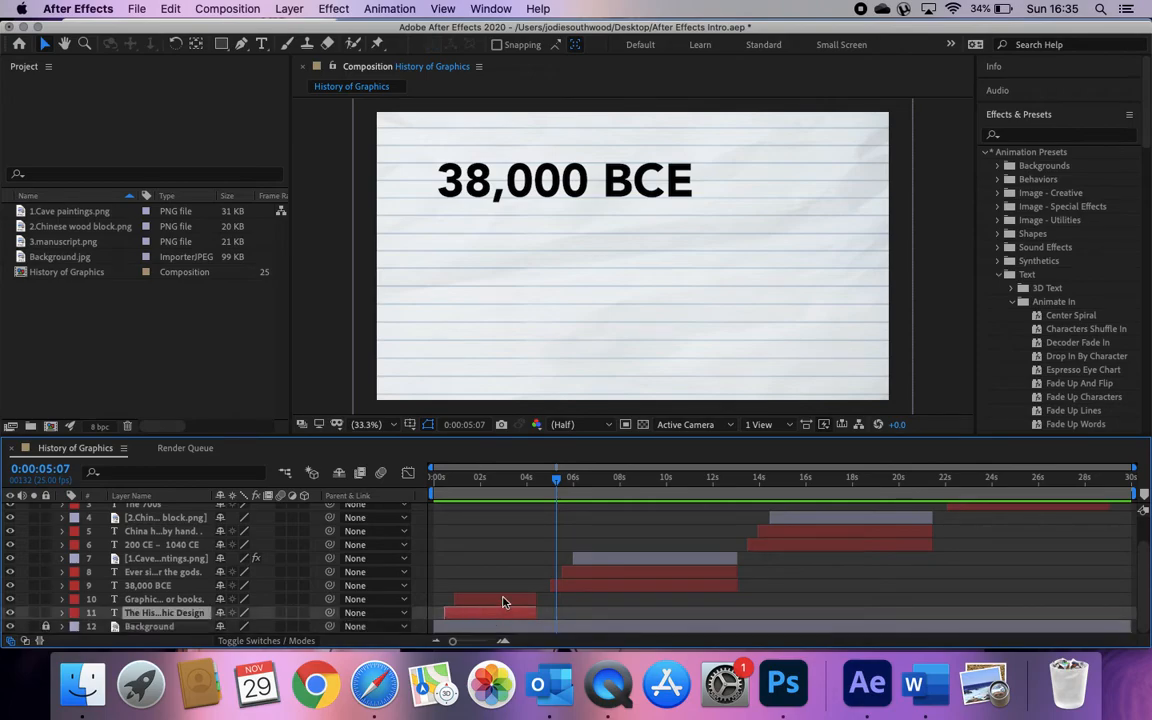
left_click(500, 600)
left_click(580, 585)
left_click(599, 558)
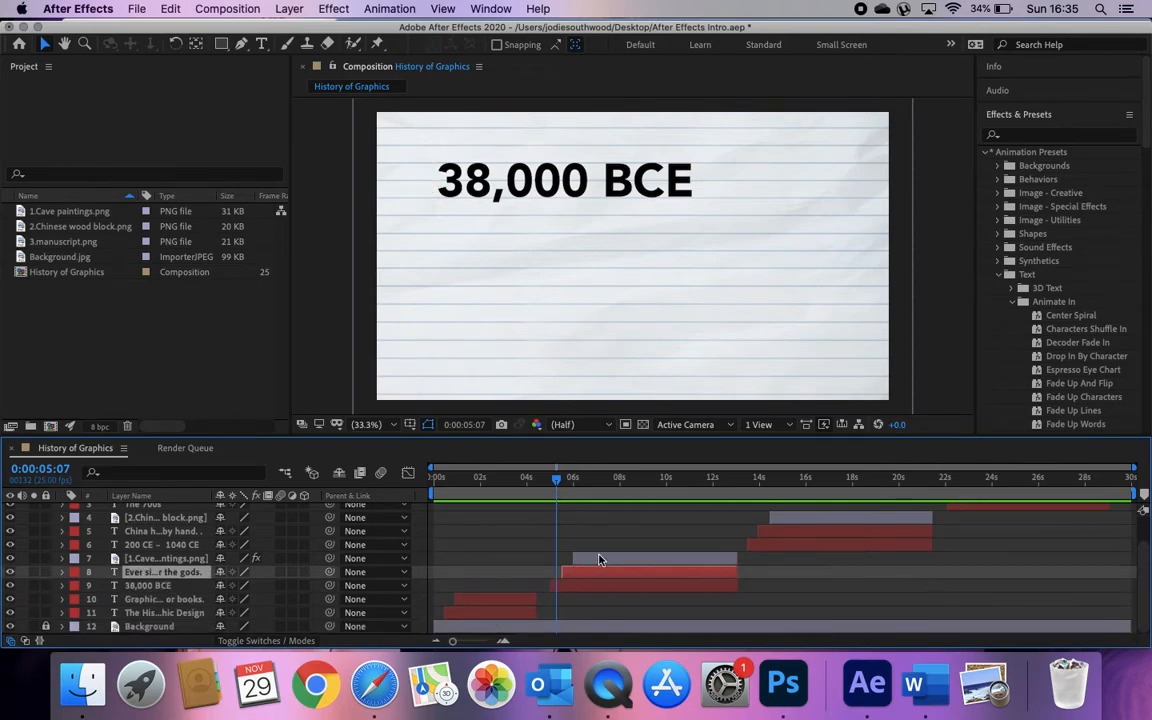
- Scrub to 0:00:13:01 and check where the cave paintings image and the 38,000 BCE section's text layers end
left_click_drag(555, 483, 734, 443)
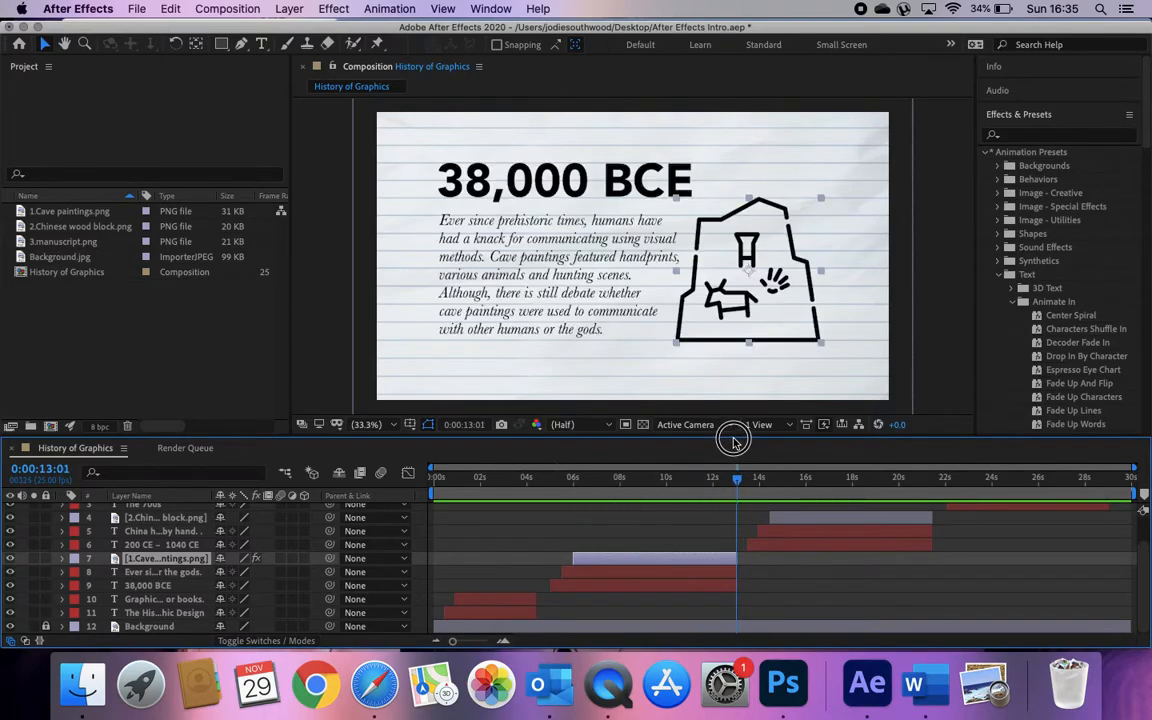
left_click(676, 585)
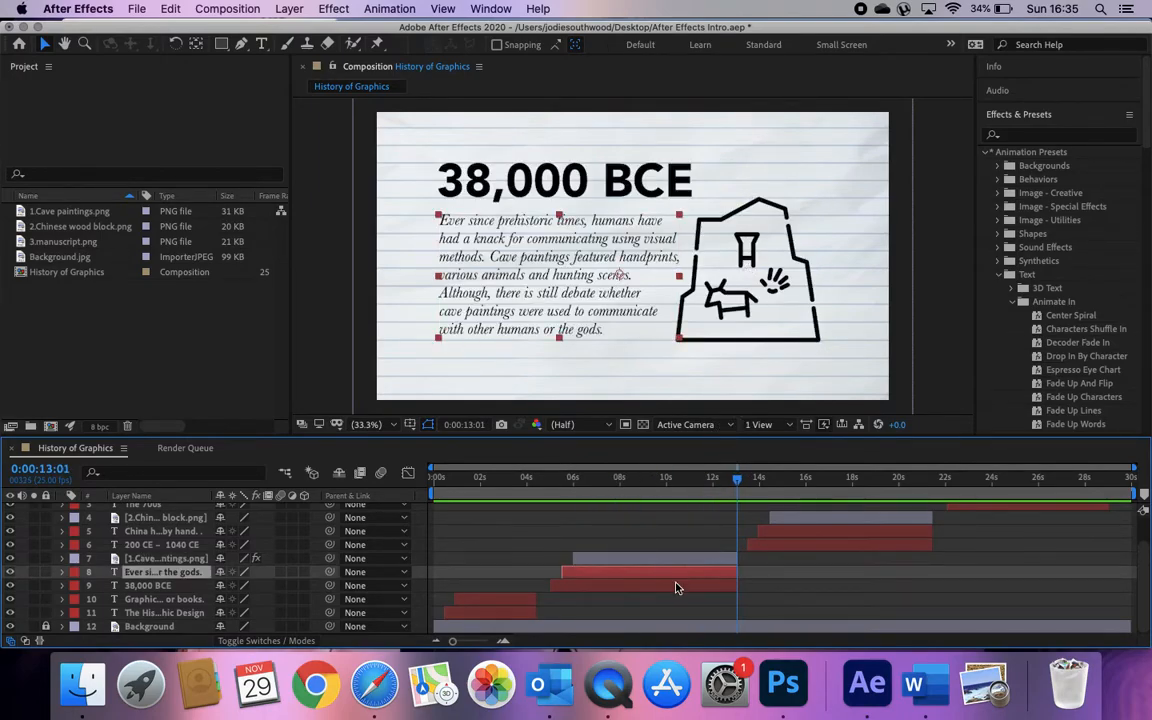
left_click(676, 559)
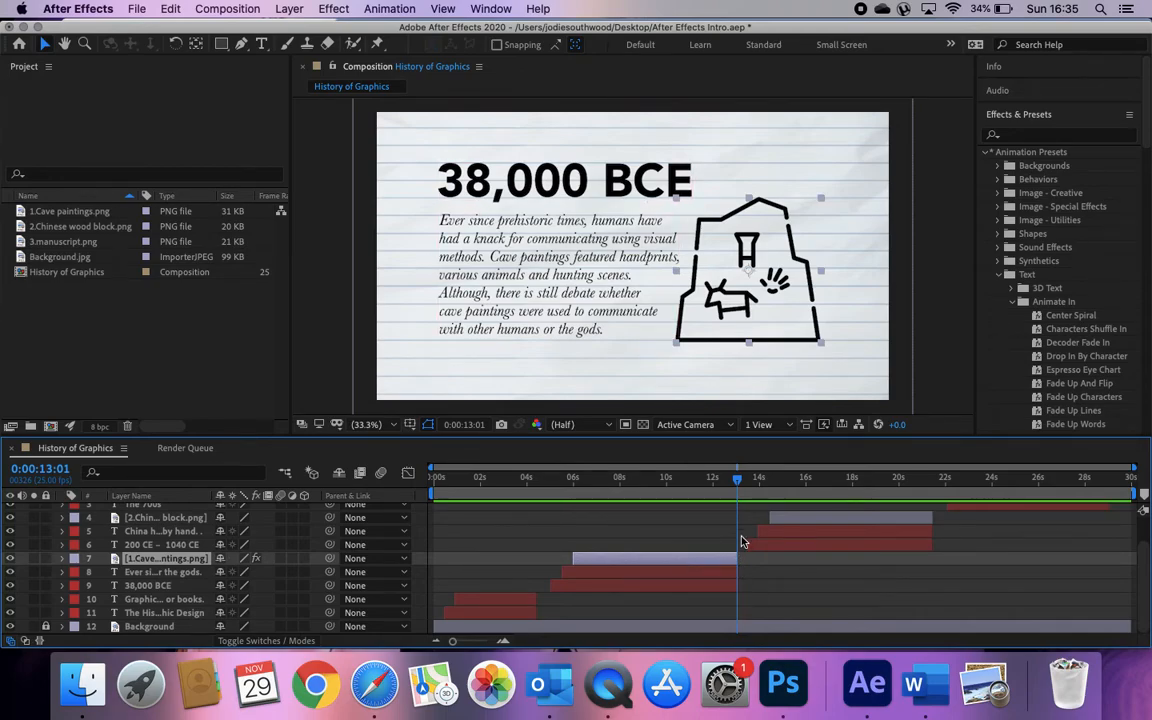
left_click(739, 571)
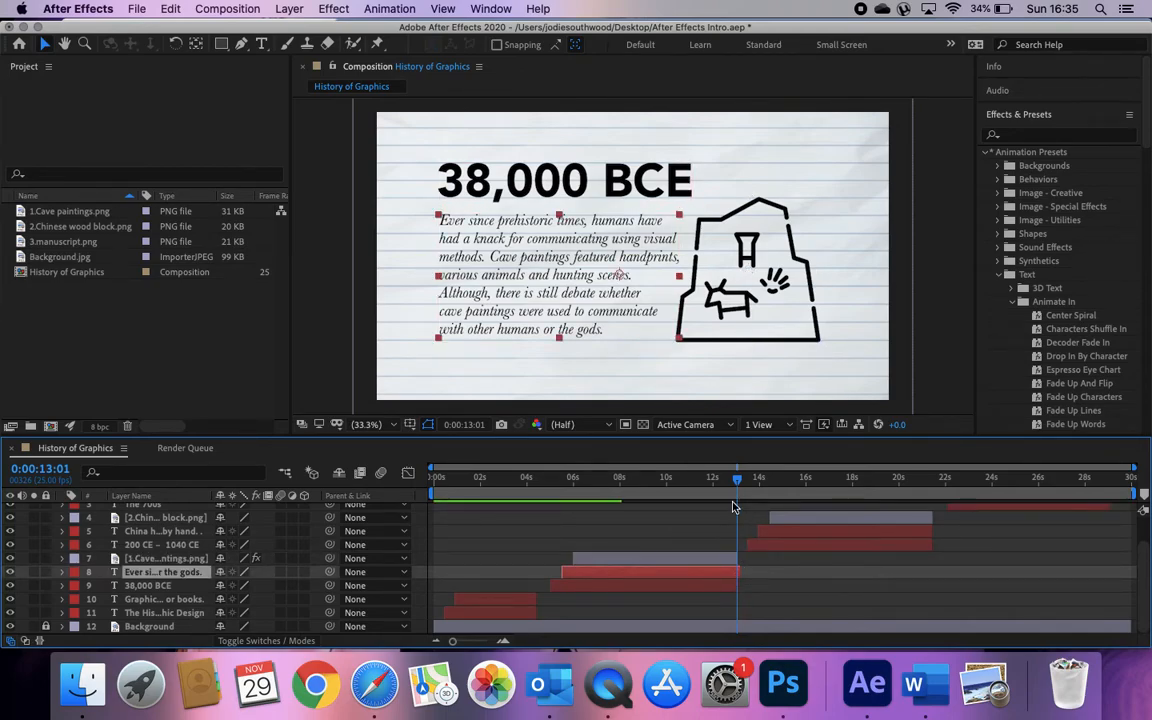
- Scrub back to the title screen at 0:00:01:09 and bring the upper layers into view
left_click_drag(738, 481, 466, 480)
key("super+Right")
left_click(673, 487)
scroll(202, 530, "up", 3)
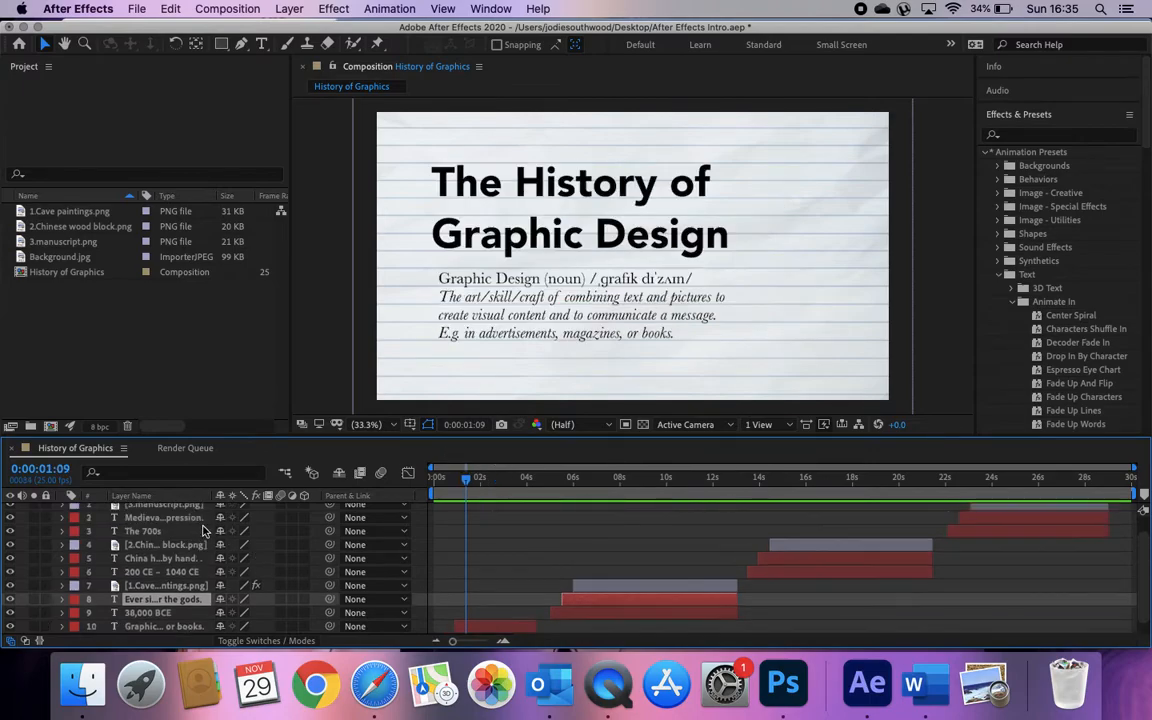
- Review the China text, Chinese wood block, cave paintings, manuscript, Medieval text and The 700s layers in turn
left_click(147, 563)
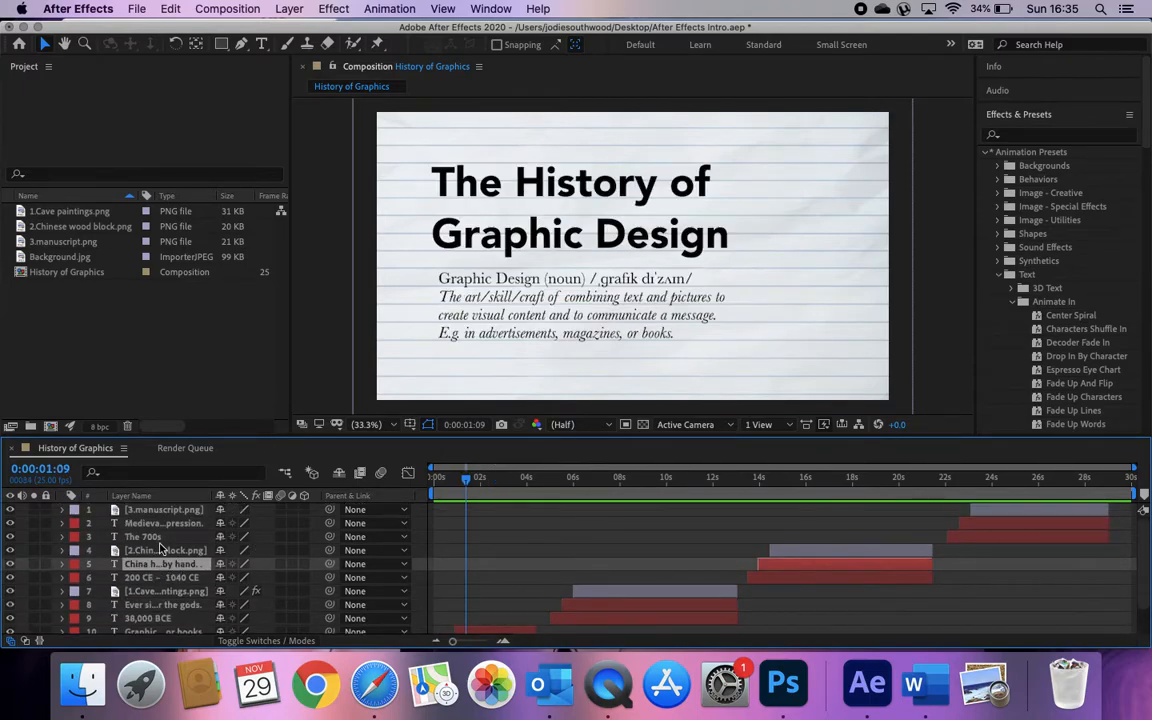
left_click(148, 551)
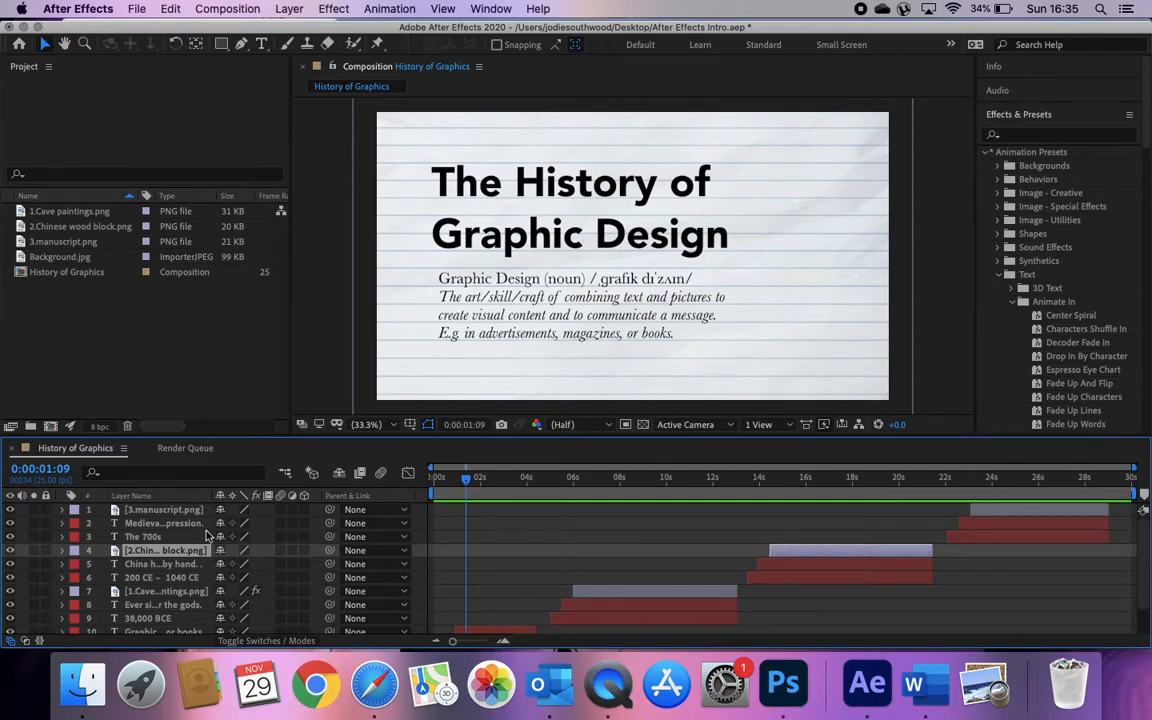
left_click(130, 593)
left_click(136, 550)
left_click(140, 509)
left_click(143, 523)
left_click(143, 537)
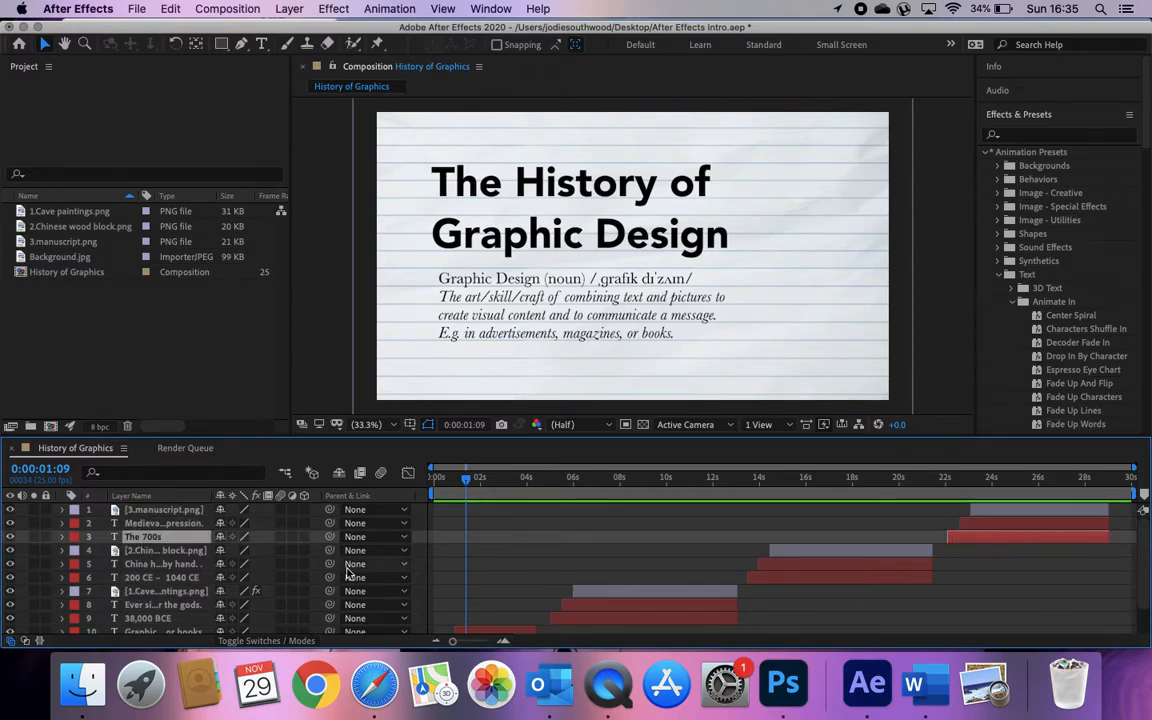
- Move the playhead to 0:00:01:18 and activate the Type tool
left_click(420, 484)
left_click_drag(420, 484, 476, 484)
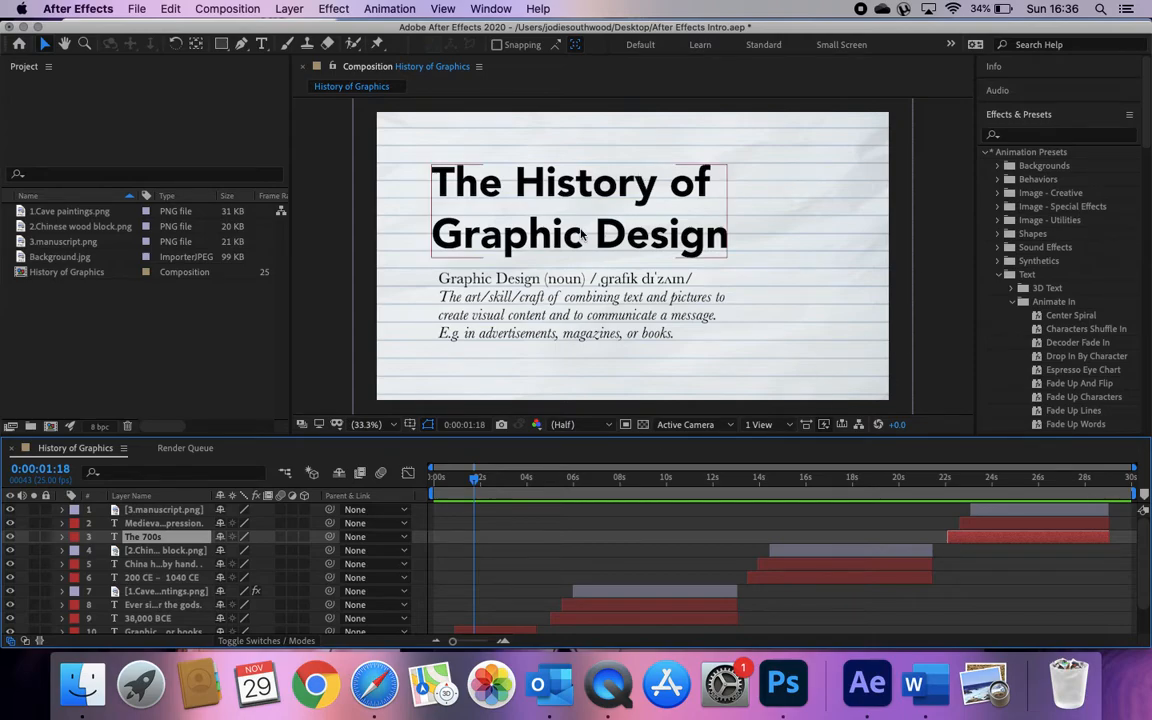
left_click(260, 44)
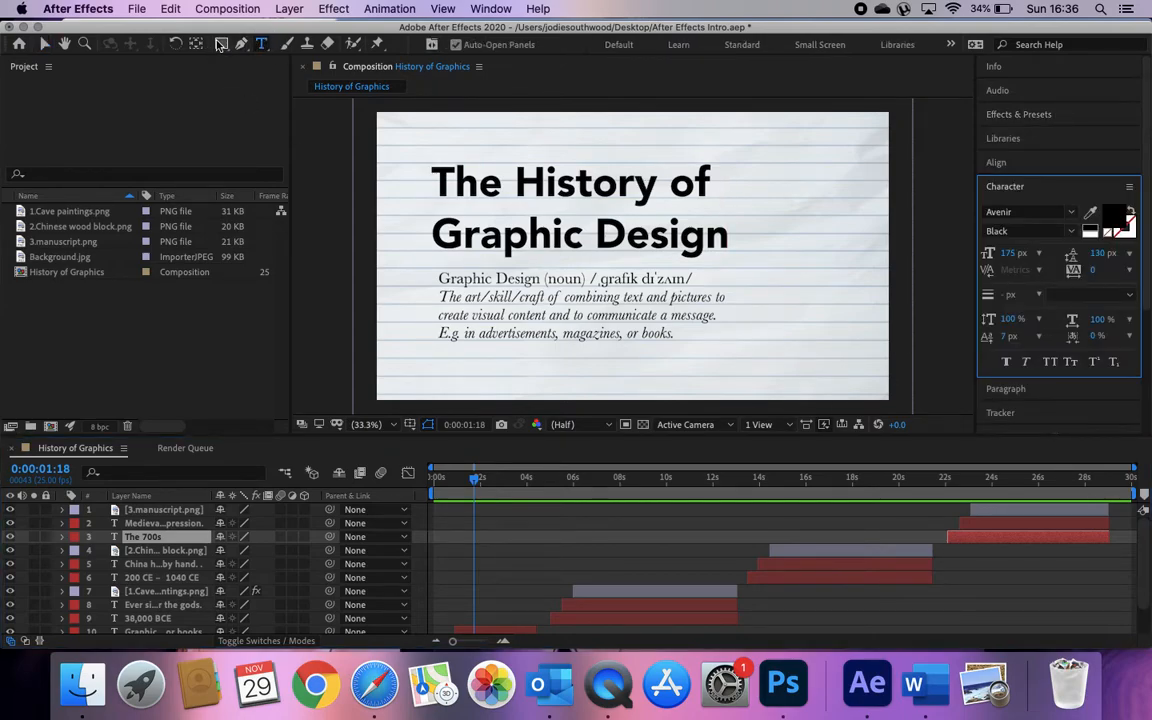
- Try drawing rectangular masks on The 700s layer with the Rectangle tool, and undo them
left_click(225, 46)
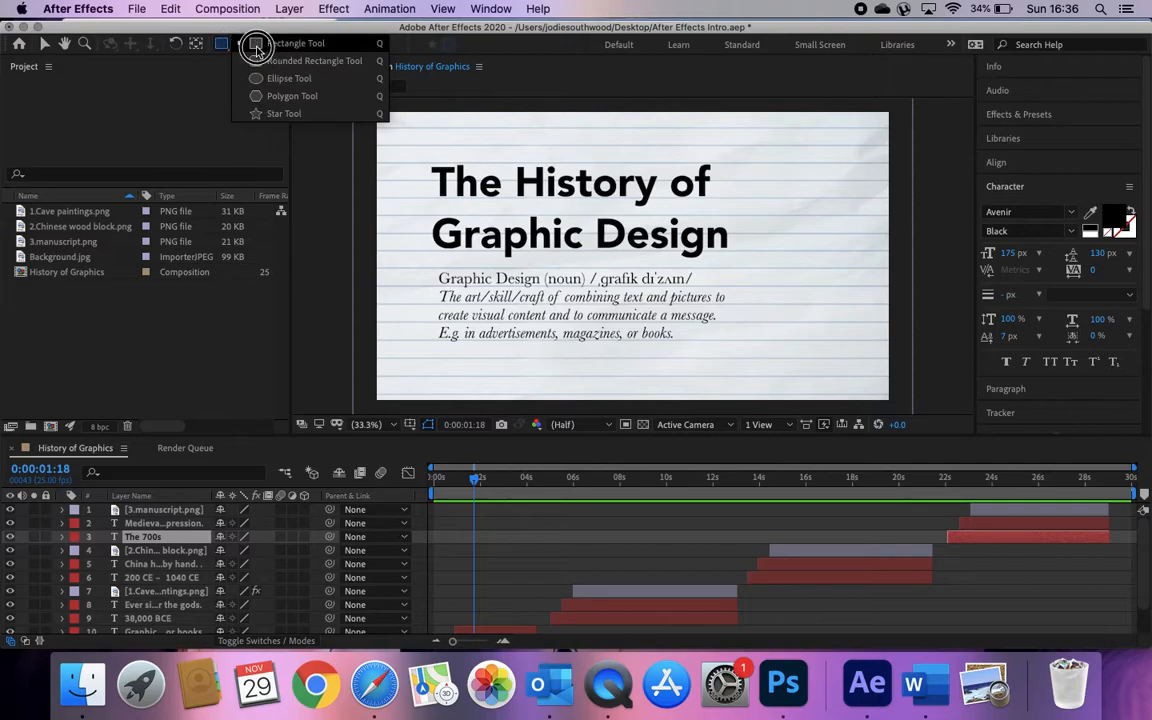
double_click(222, 45)
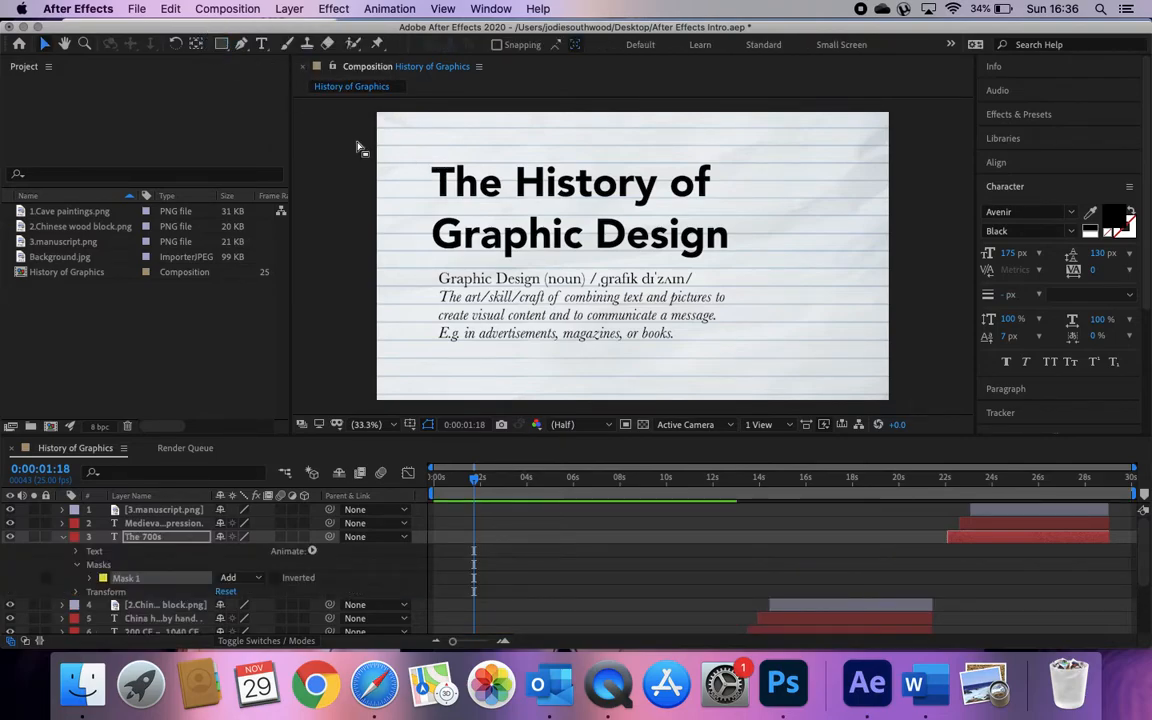
left_click(221, 44)
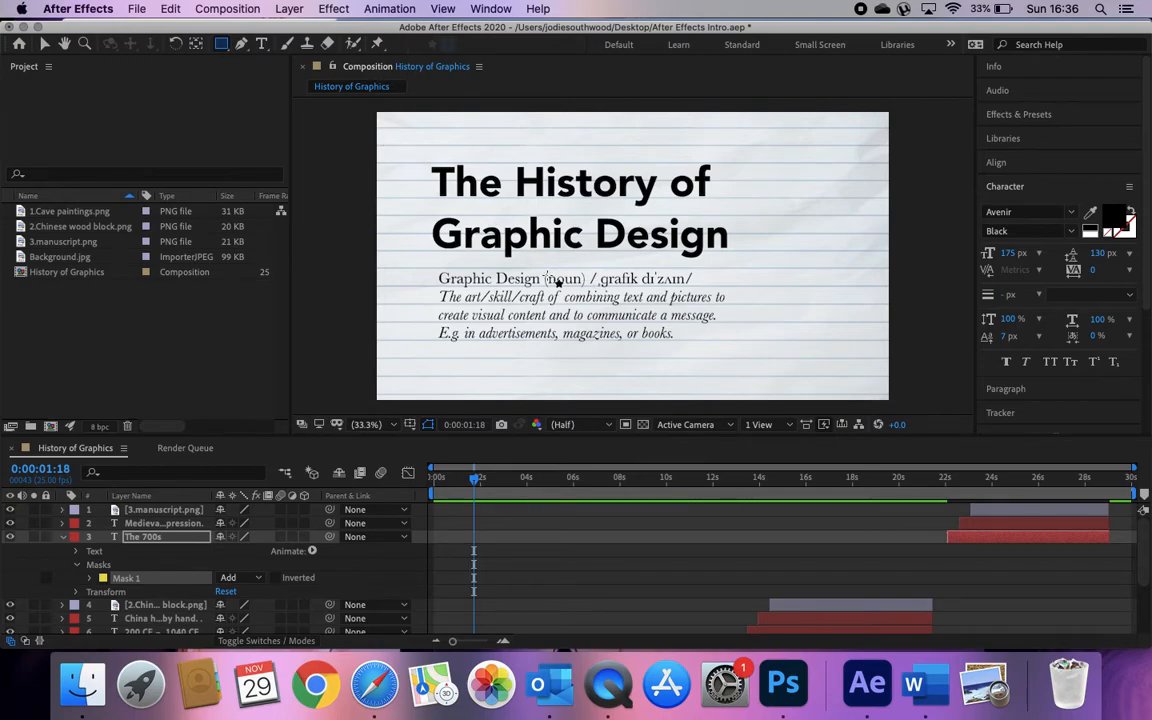
left_click_drag(413, 153, 529, 157)
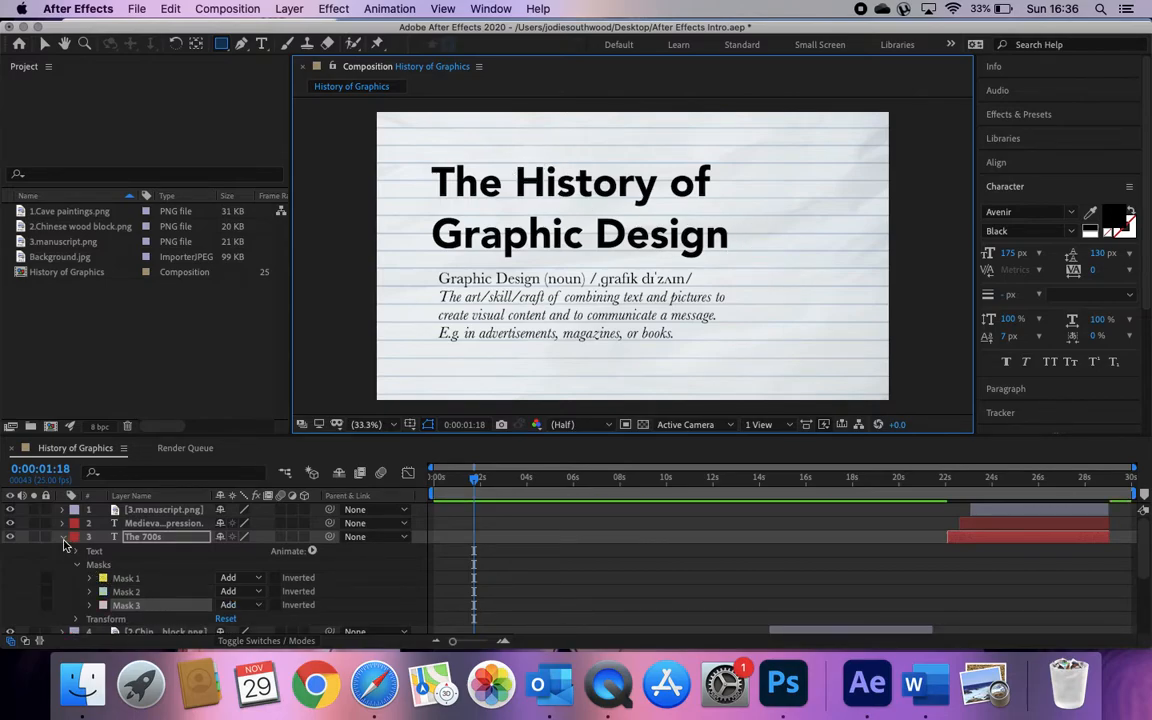
key("super+z")
key("super+z")
key("super+z")
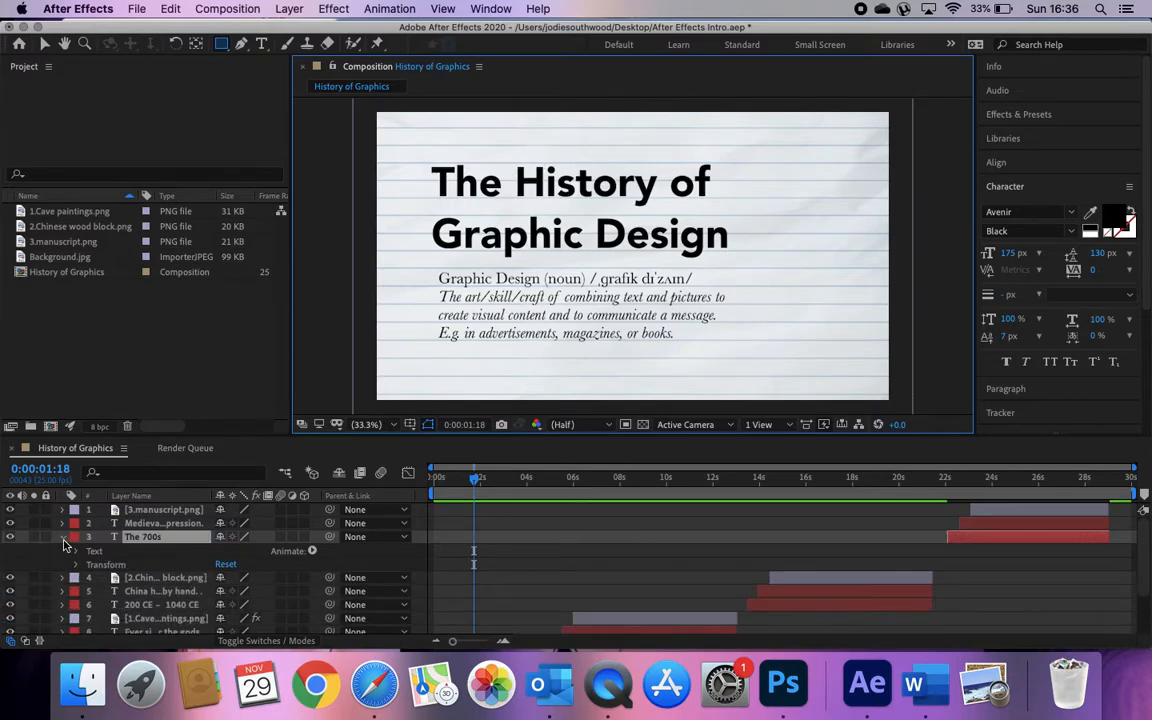
left_click(63, 539)
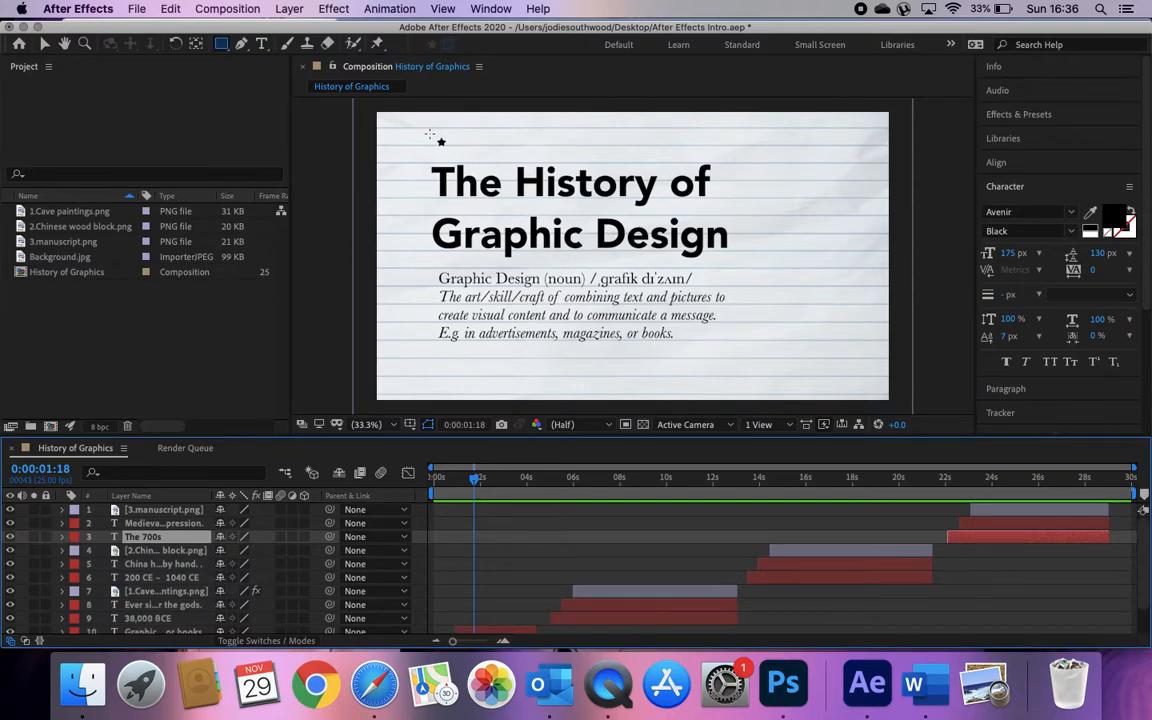
- Select the title The History of Graphic Design in the composition and enlarge it slightly
left_click(260, 45)
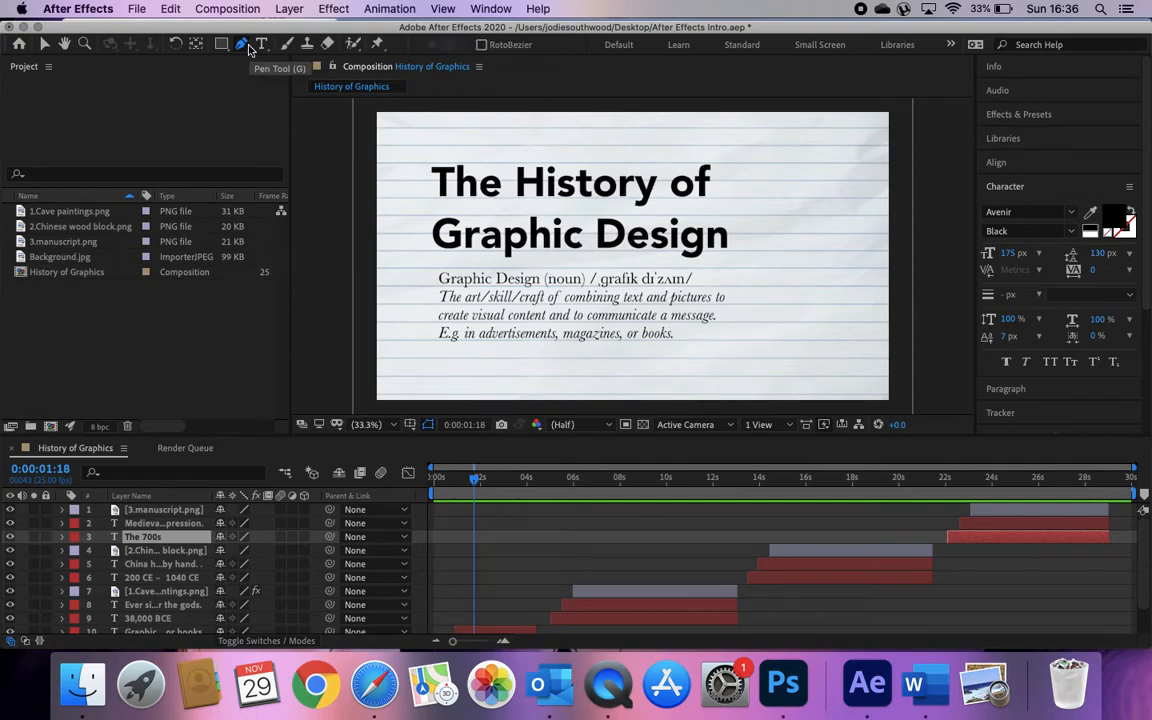
left_click(44, 45)
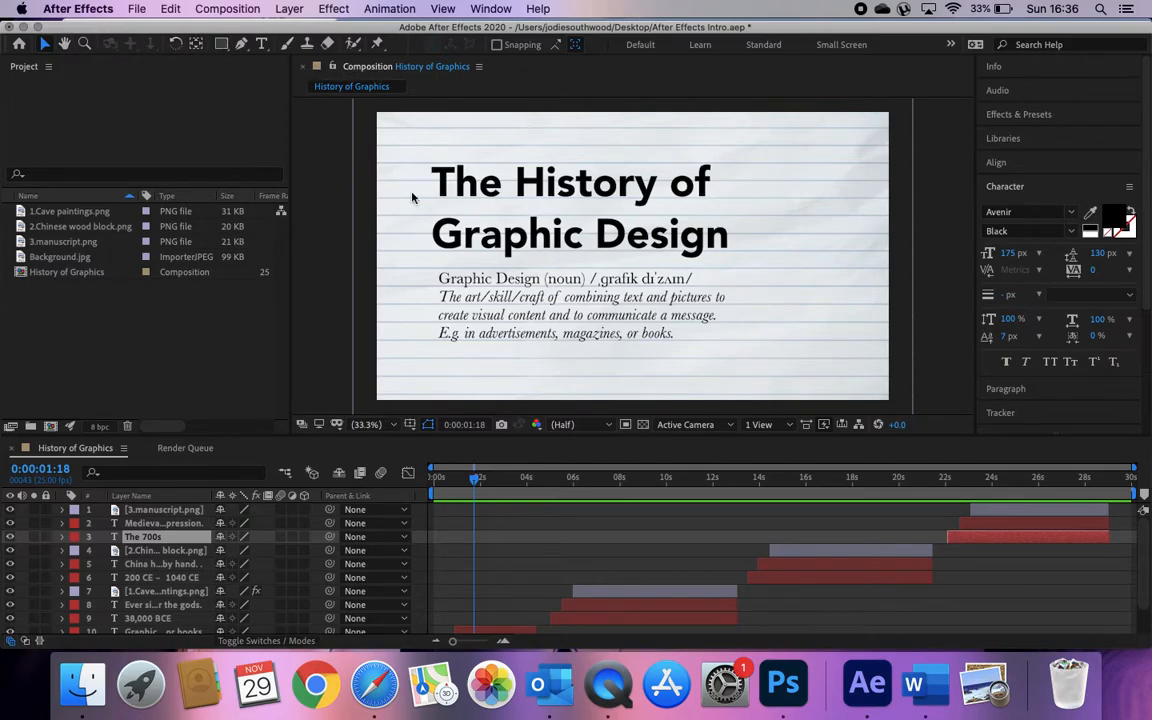
left_click(558, 215)
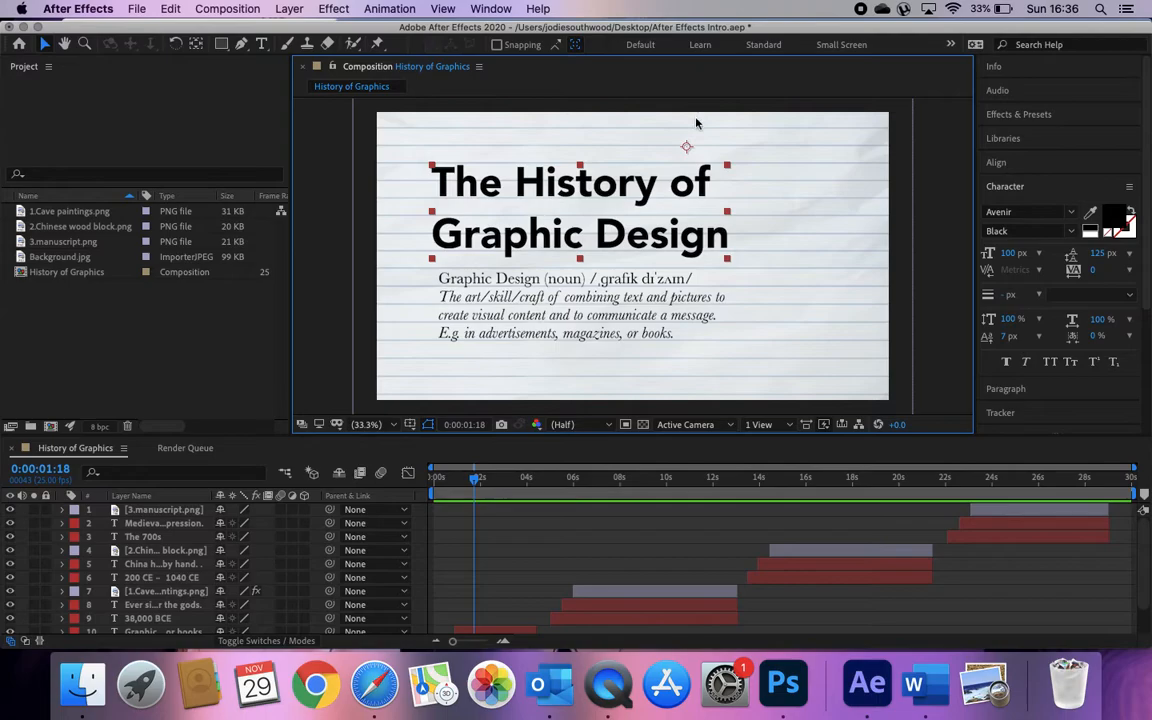
left_click_drag(656, 150, 729, 214)
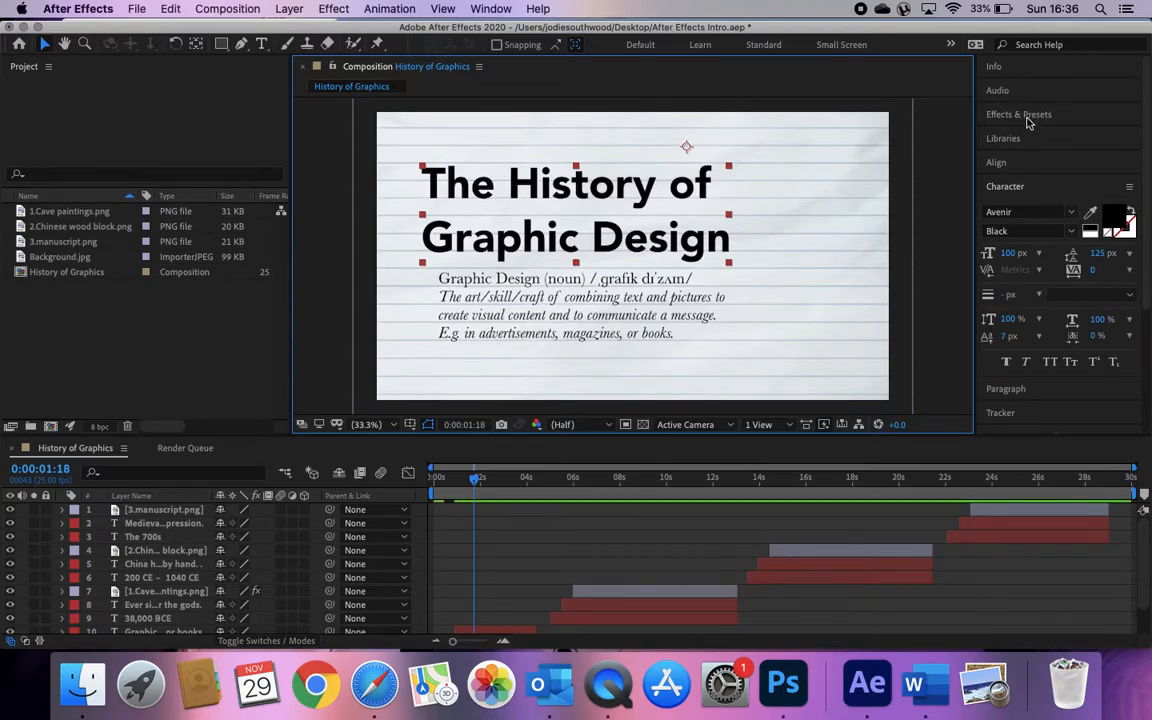
- Examine the title's Character settings, including the available font families and the Avenir font styles
left_click(1016, 193)
left_click(1016, 193)
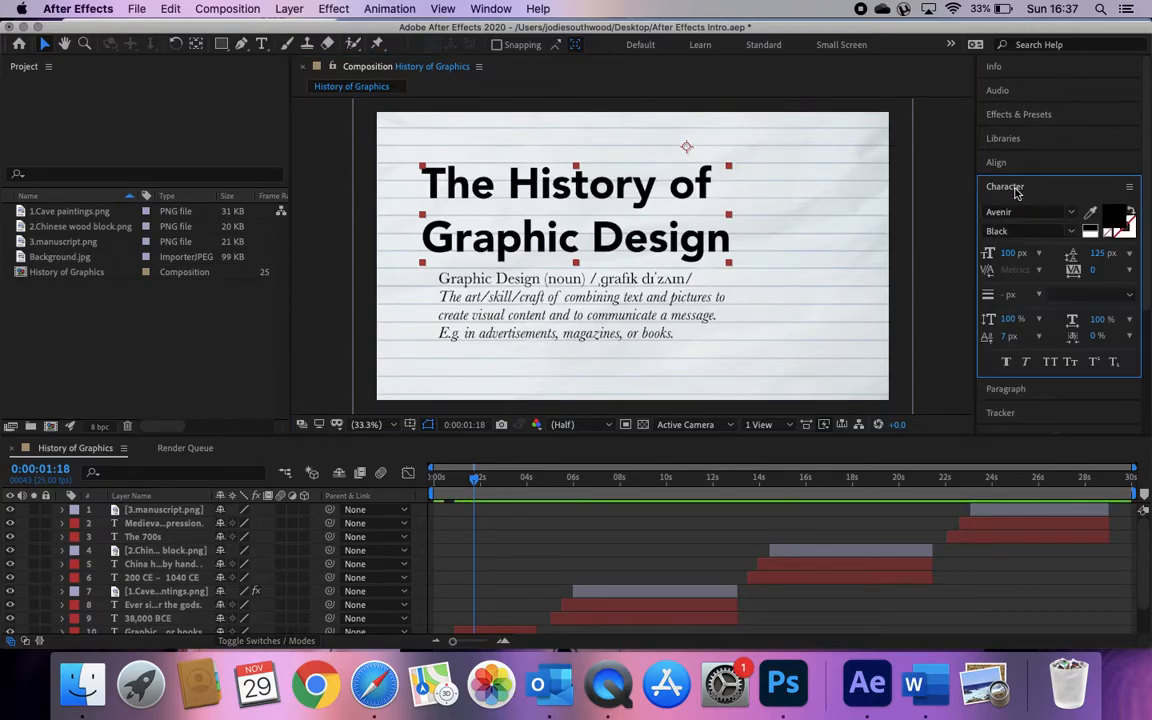
left_click(1072, 212)
left_click(1072, 212)
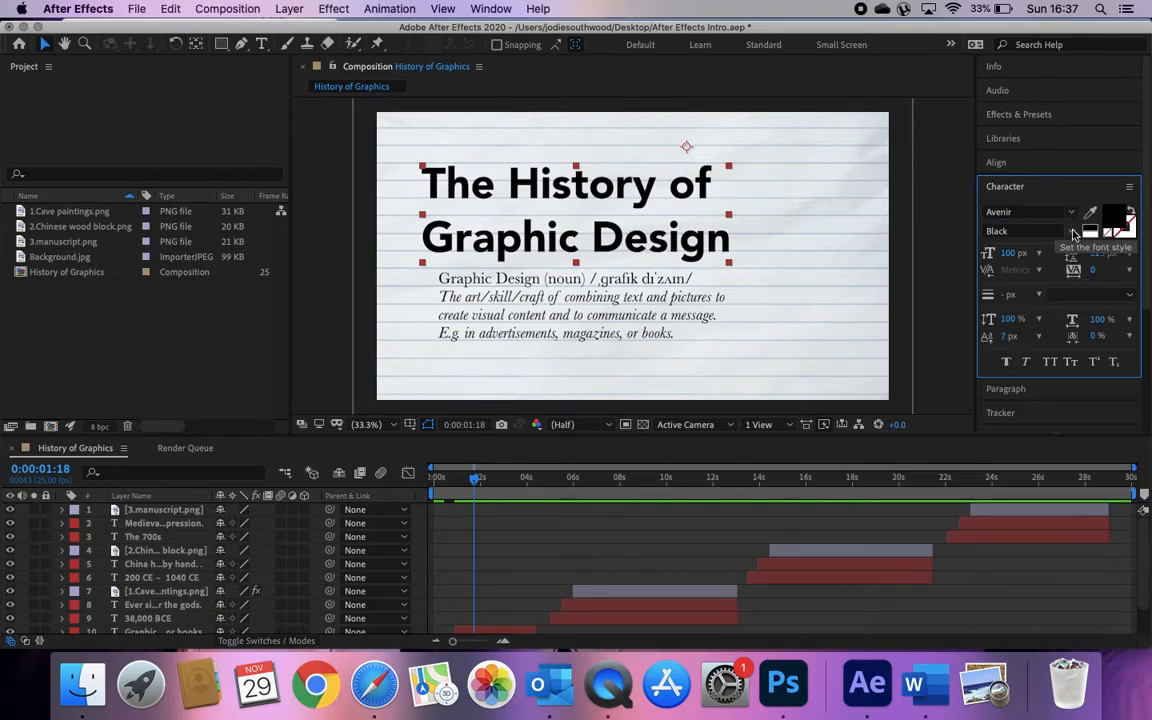
left_click(1030, 231)
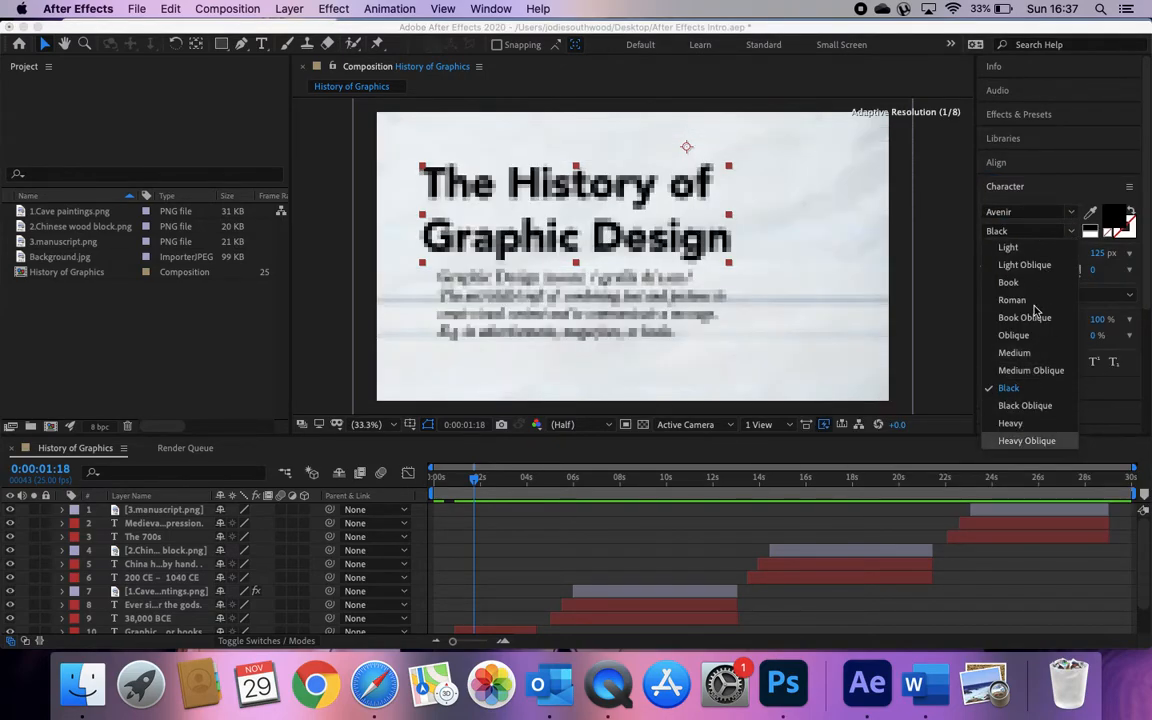
left_click(1072, 231)
left_click(1110, 218)
left_click_drag(465, 330, 615, 210)
left_click(729, 268)
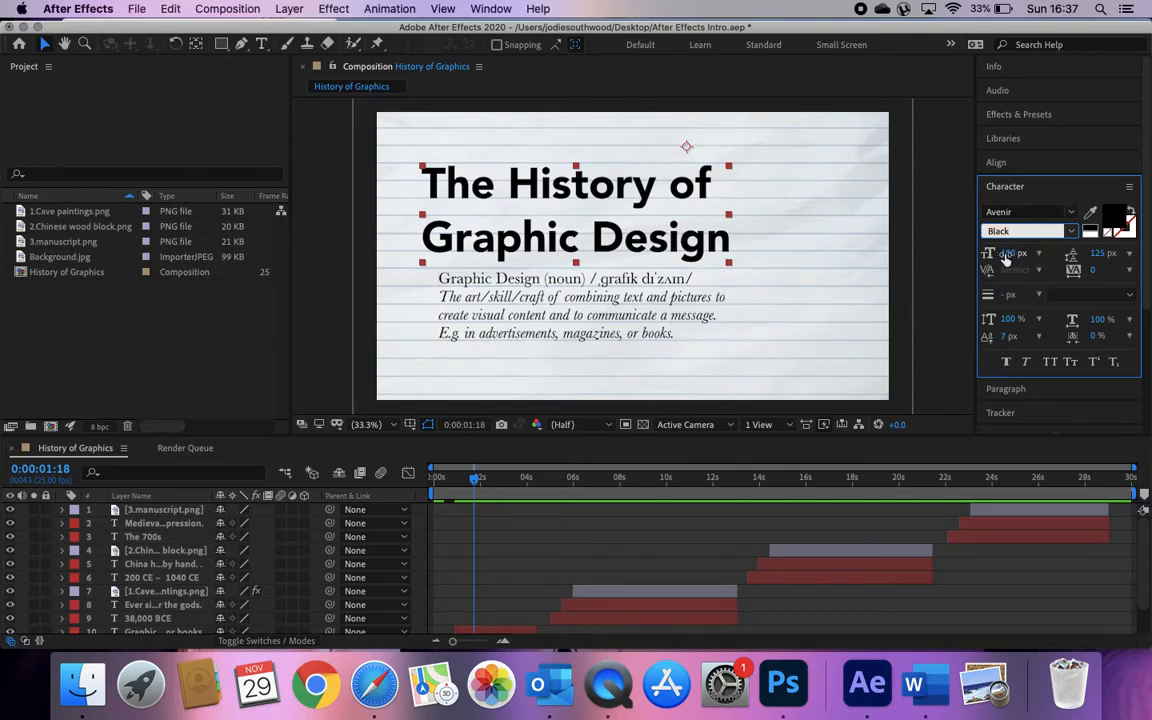
- Try a different font size on the title, and undo the change
left_click_drag(1010, 258, 1091, 261)
key("super+z")
key("super+z")
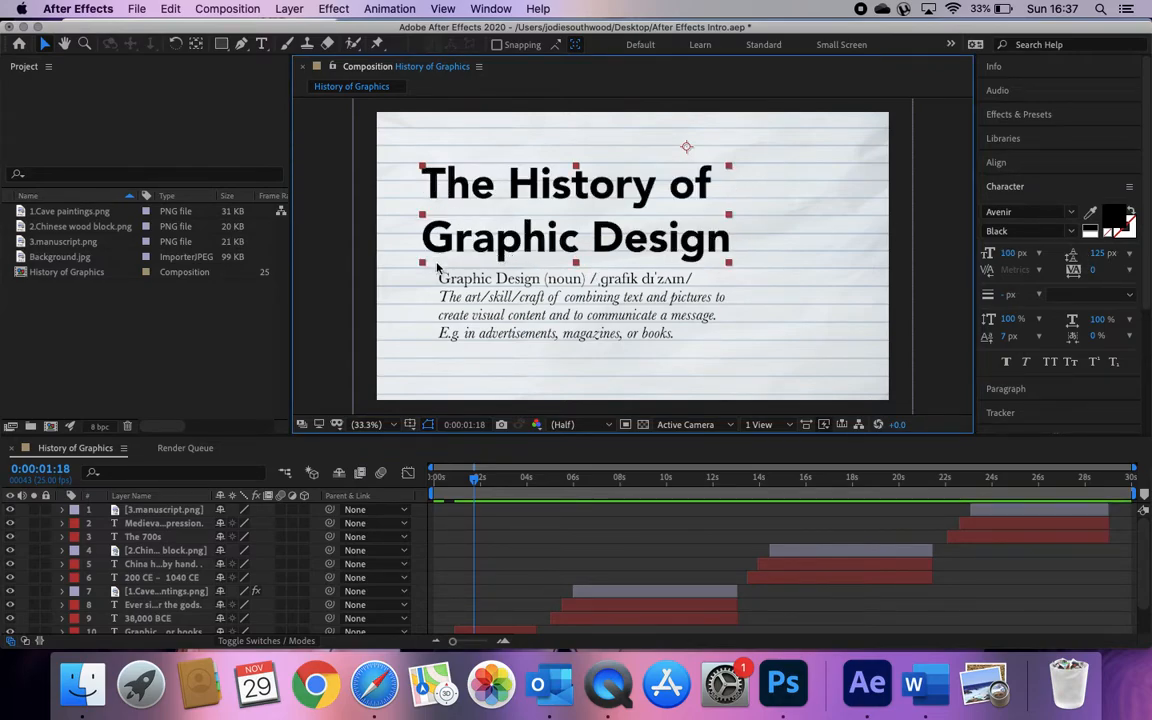
- Nudge the title and the definition text towards each other horizontally so their starting edges line up more closely
left_click_drag(458, 244, 466, 246)
left_click_drag(463, 317, 458, 316)
left_click(508, 209)
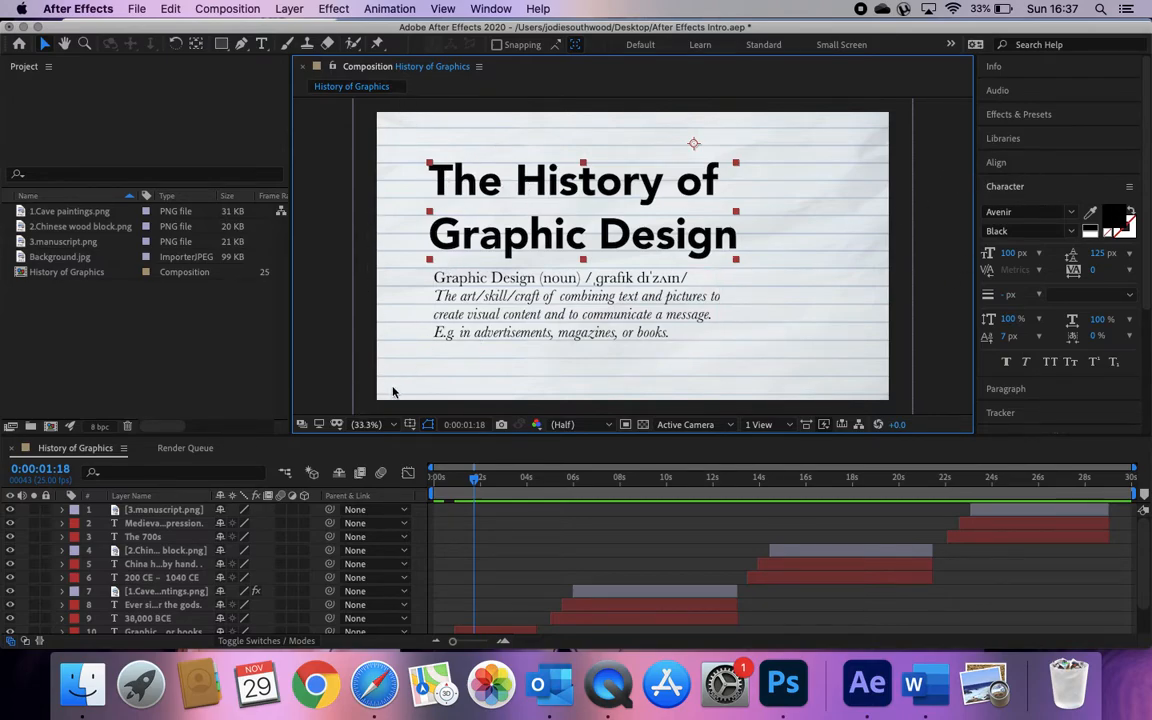
- Centre-align the title's paragraph text
left_click(1033, 189)
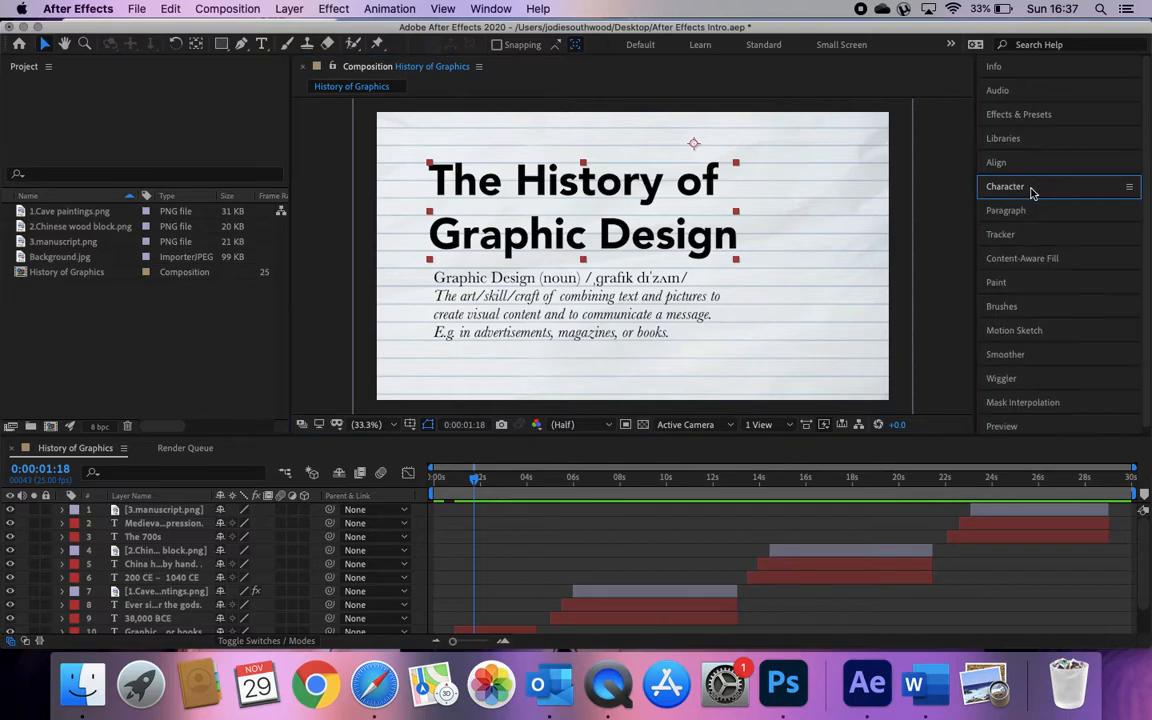
left_click(1002, 212)
left_click(1010, 233)
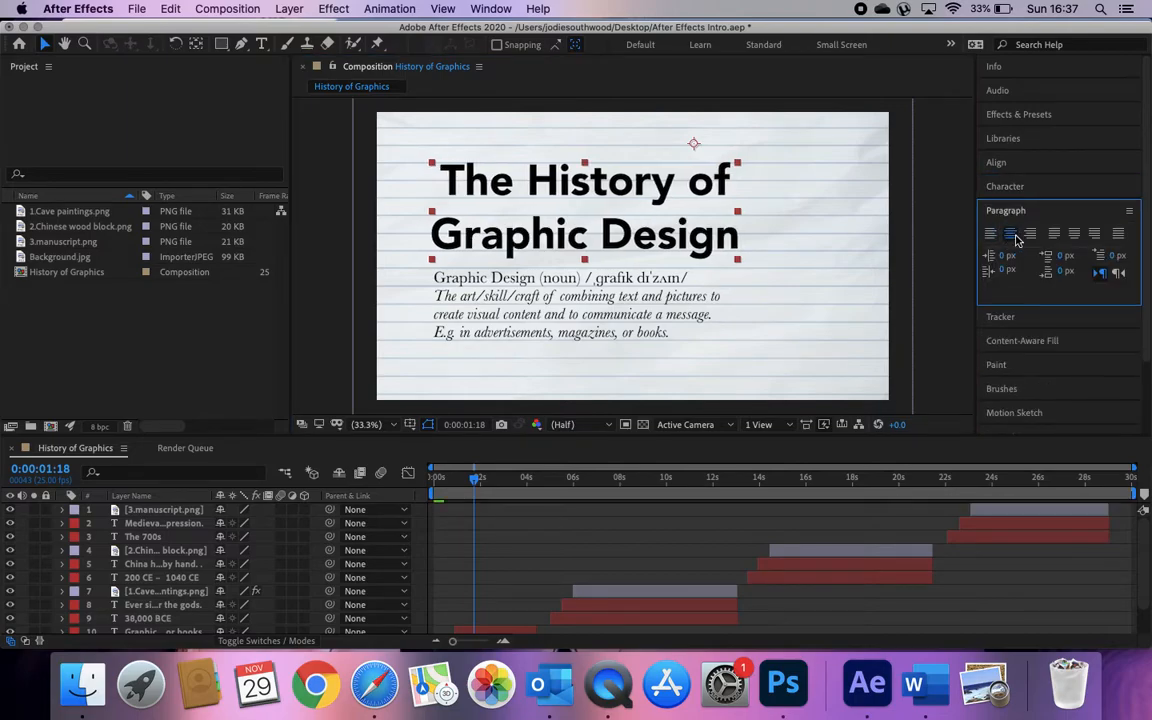
- Try right alignment on the title's paragraph text, and set it back to left-aligned
left_click(1030, 233)
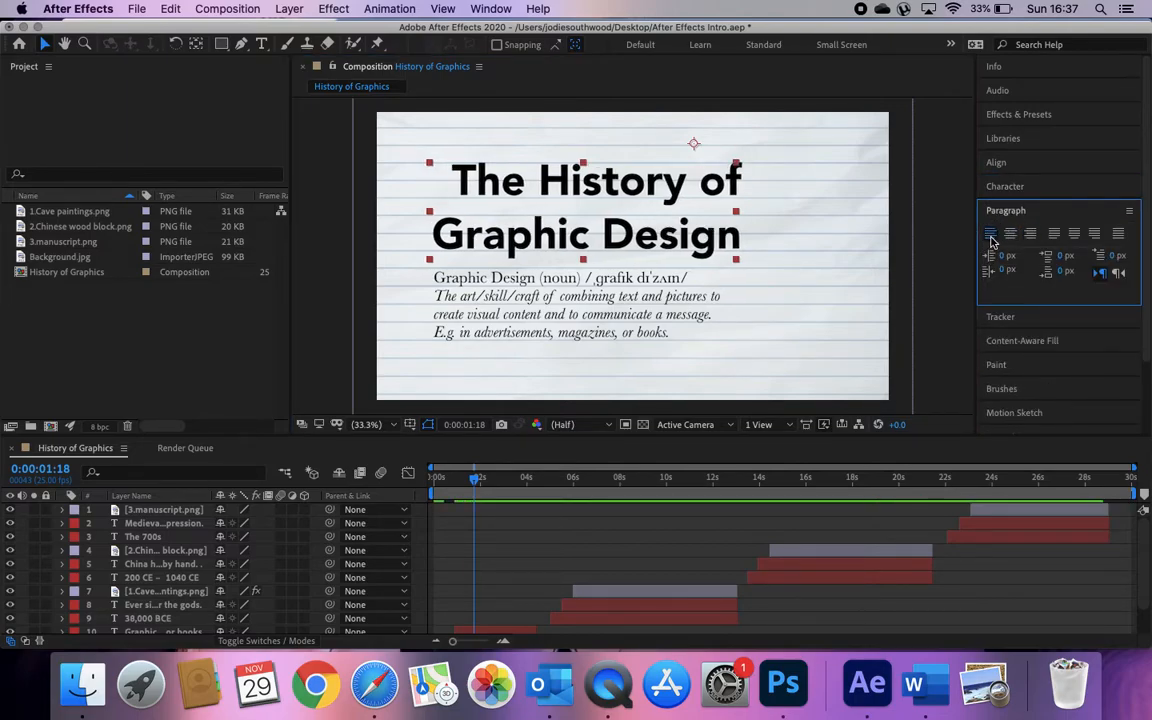
left_click(990, 233)
left_click(1016, 204)
left_click(1012, 188)
left_click(1008, 190)
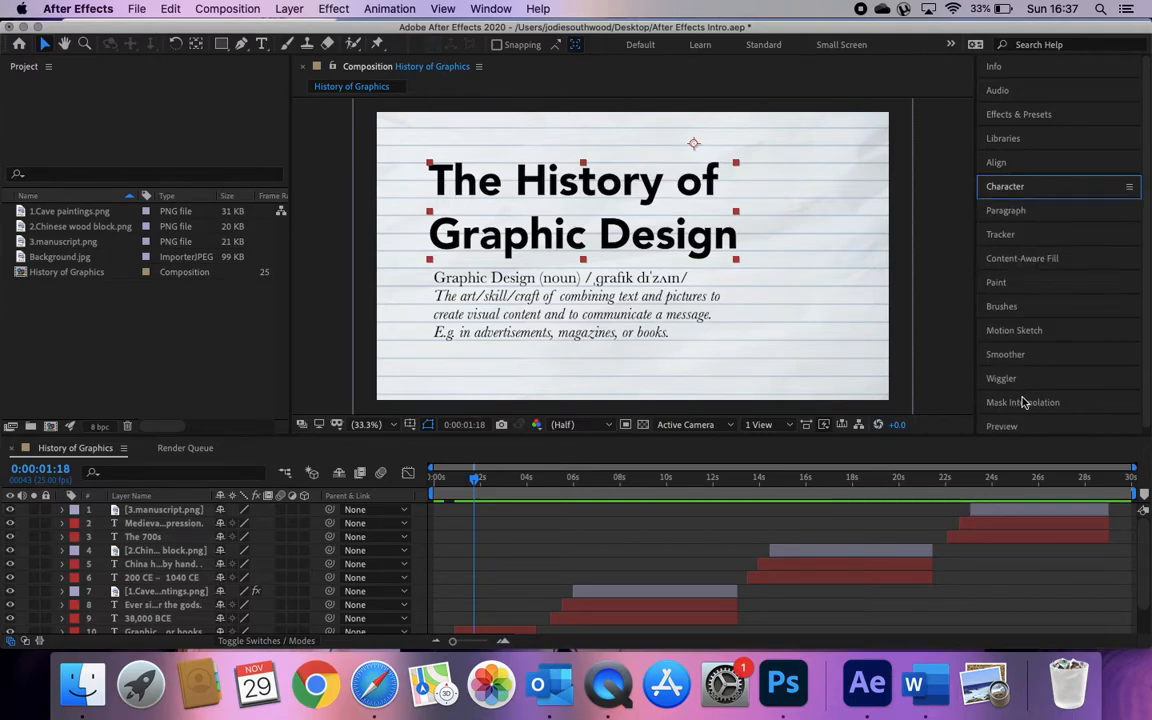
- Move the Preview settings above Info in the panel stack and expand them
left_click_drag(1000, 424, 1010, 55)
left_click(1005, 60)
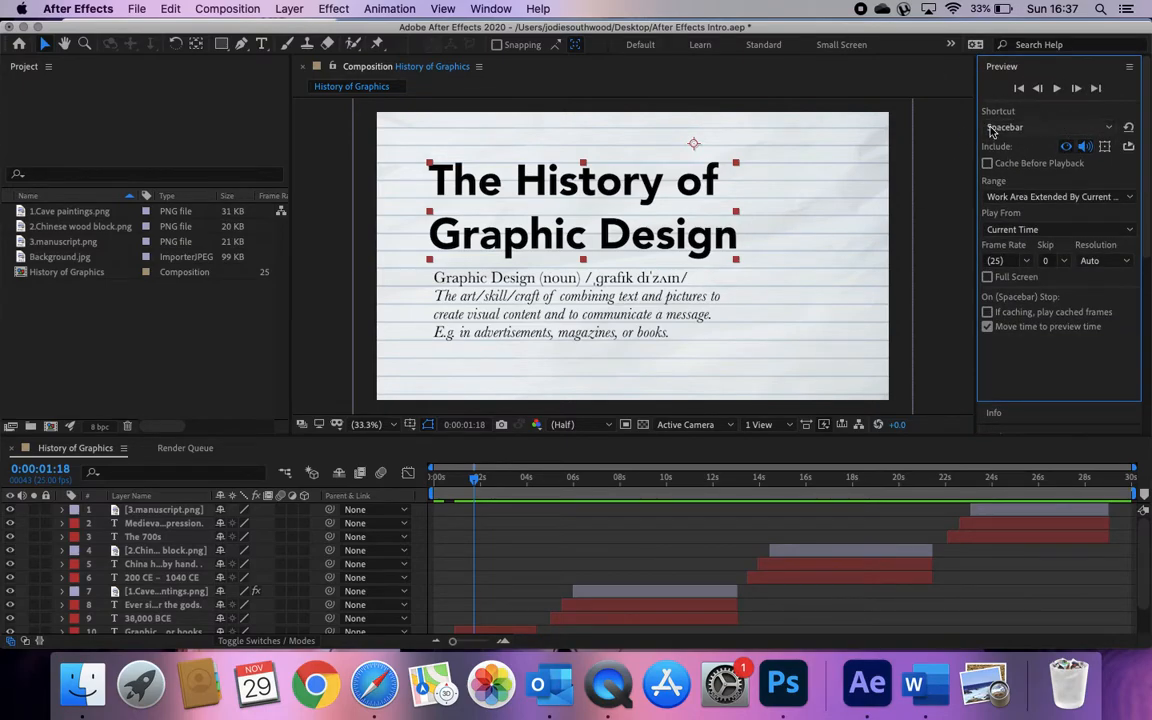
- Play the composition from 0:00:00:00, pausing and resuming playback through the title and into the 38,000 BCE section
left_click(474, 480)
left_click_drag(474, 480, 418, 483)
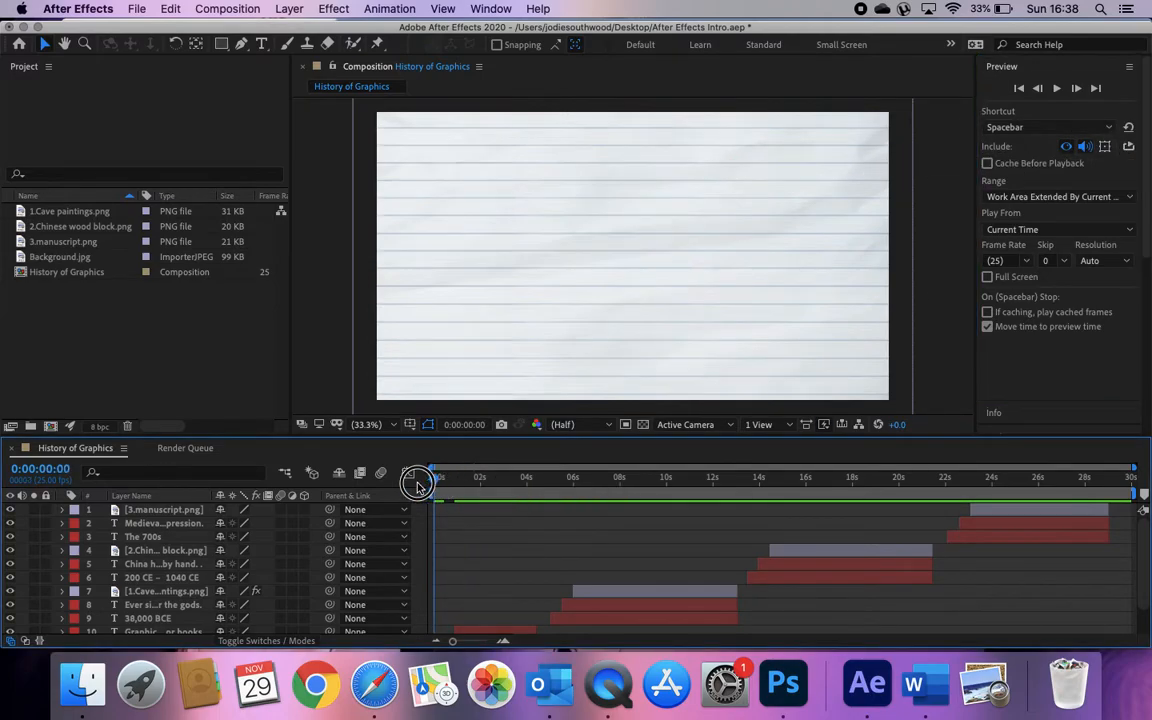
key("space")
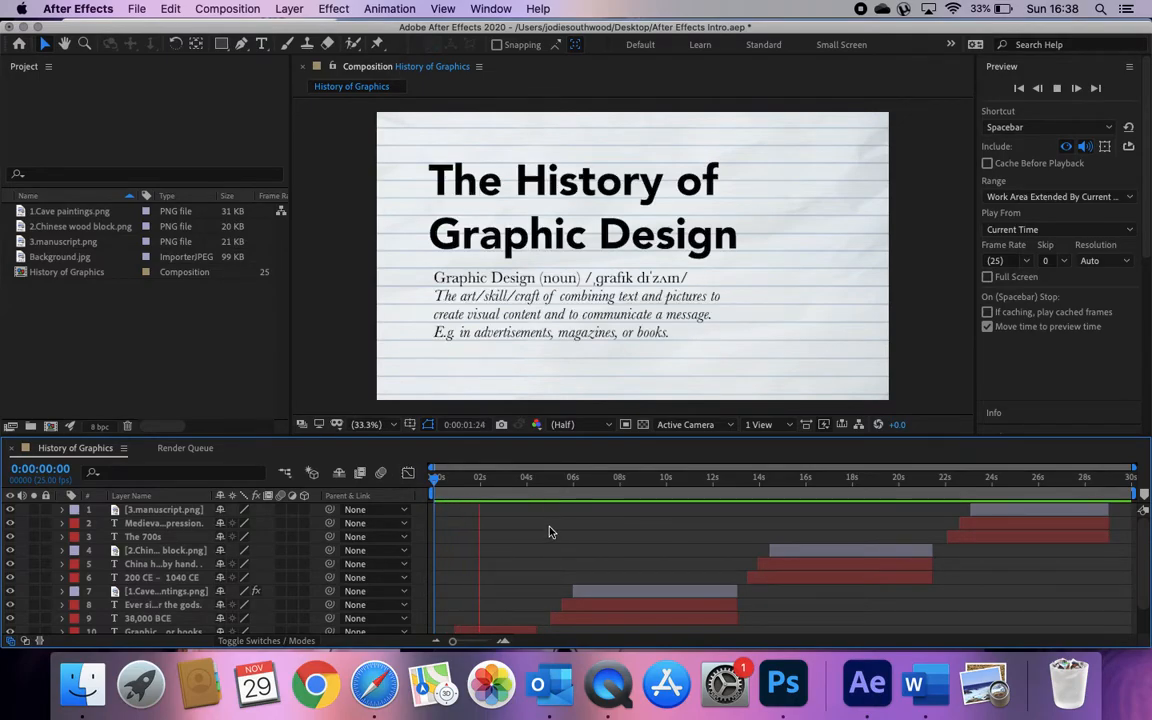
key("space")
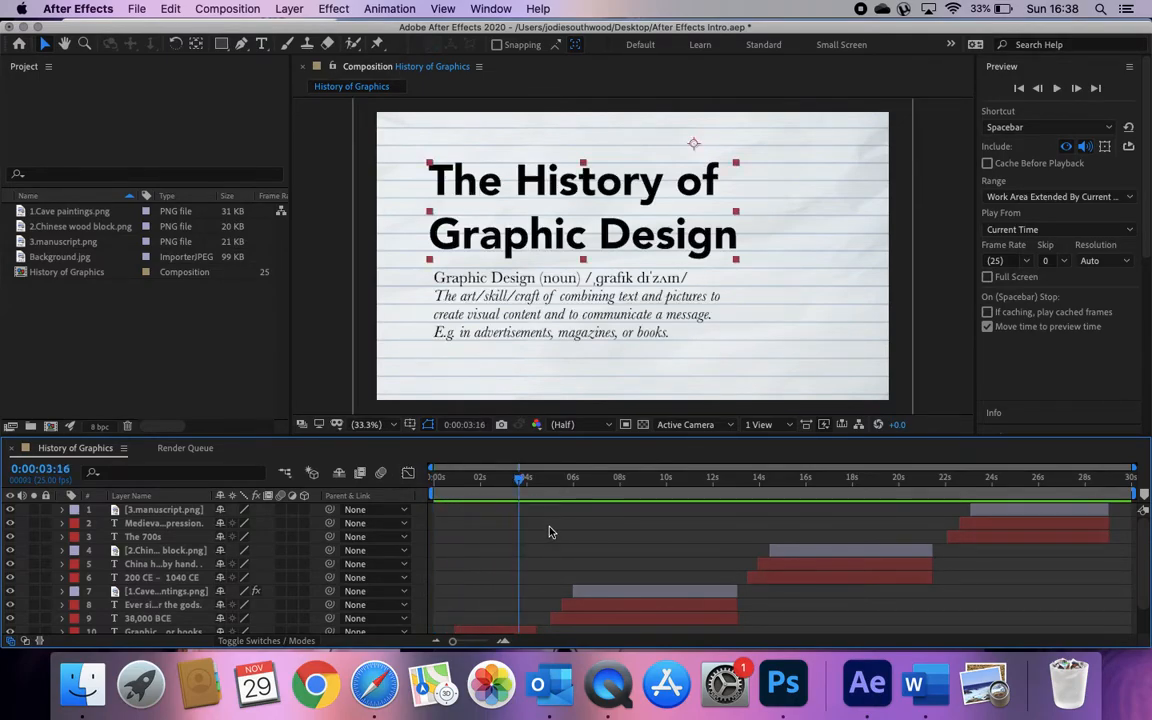
key("space")
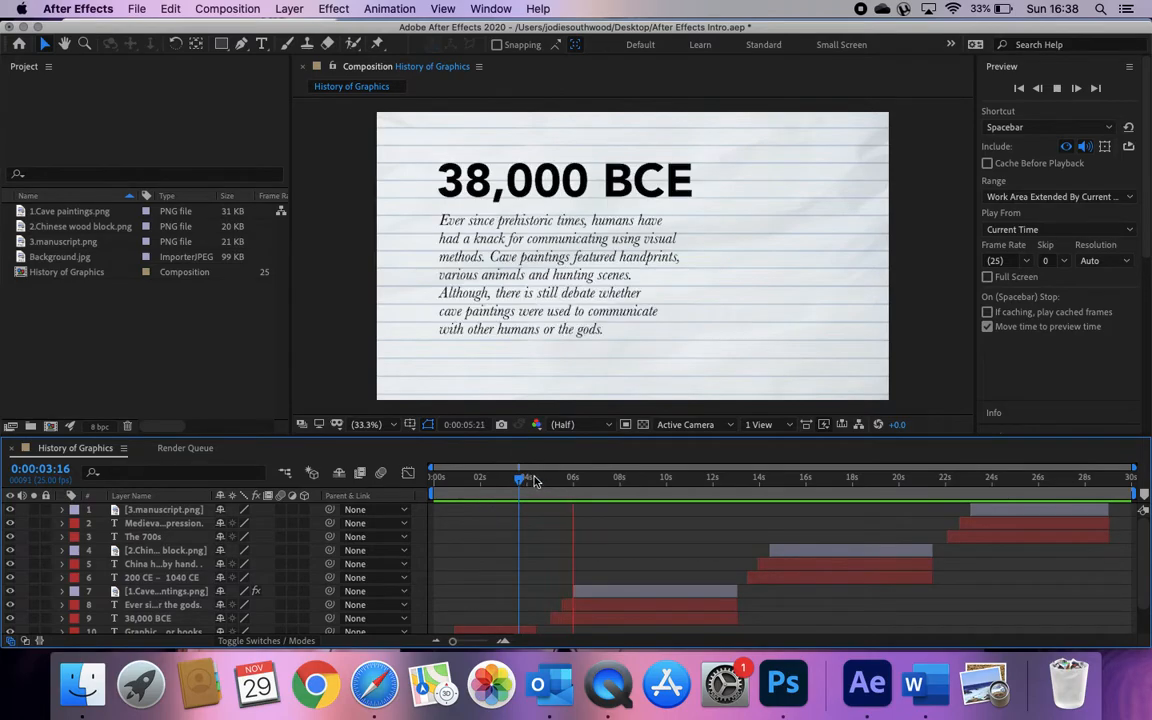
key("space")
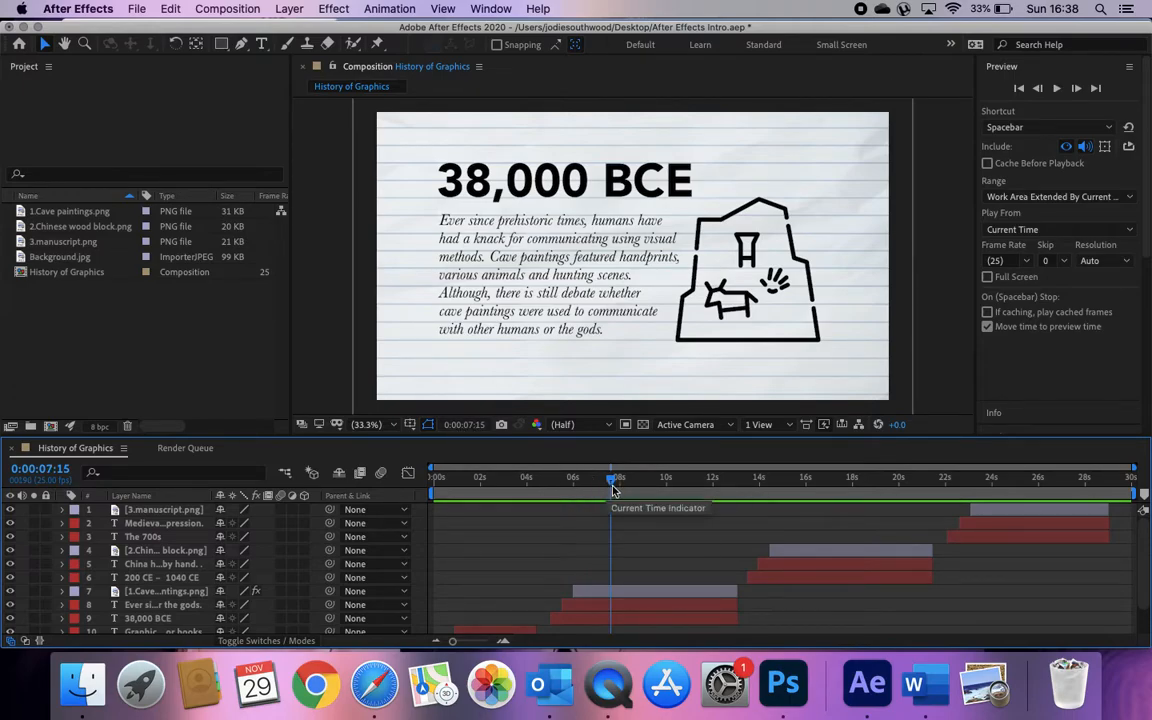
- Scrub through the start of the 38,000 BCE section, play it through, and collapse the Preview settings
left_click(556, 490)
mouse_move(555, 493)
left_mouse_down()
mouse_move(532, 489)
mouse_move(758, 491)
mouse_move(432, 483)
mouse_move(620, 494)
mouse_move(588, 494)
left_mouse_up()
left_click(557, 483)
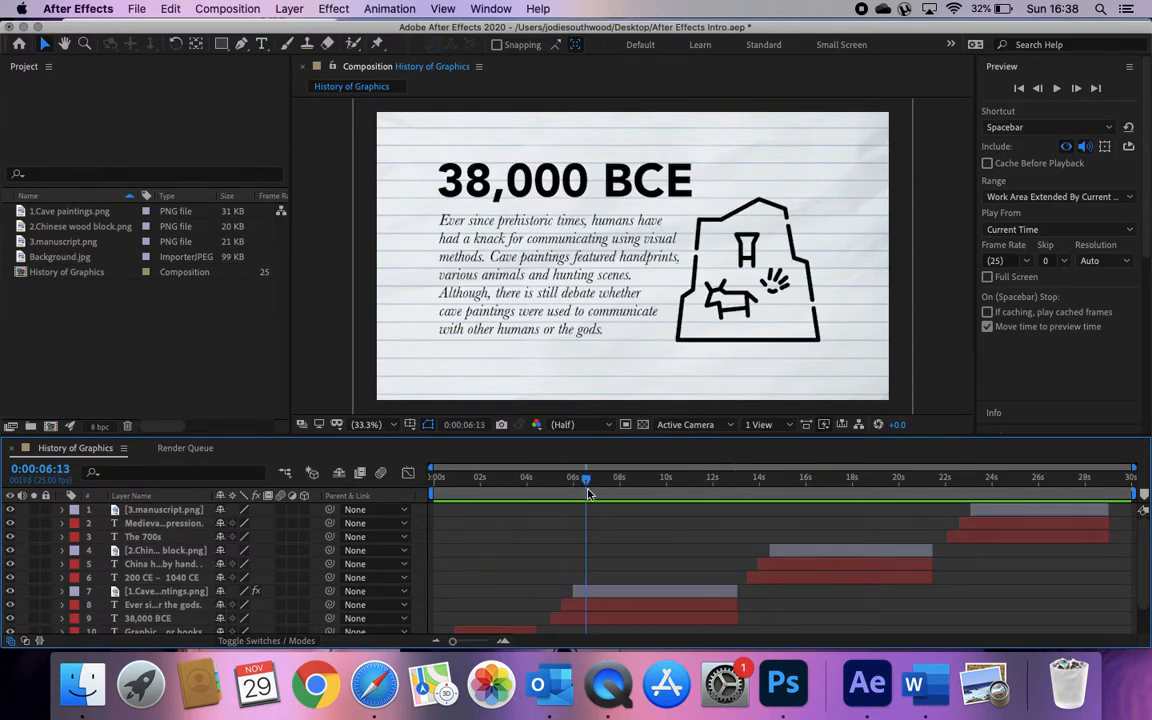
key("space")
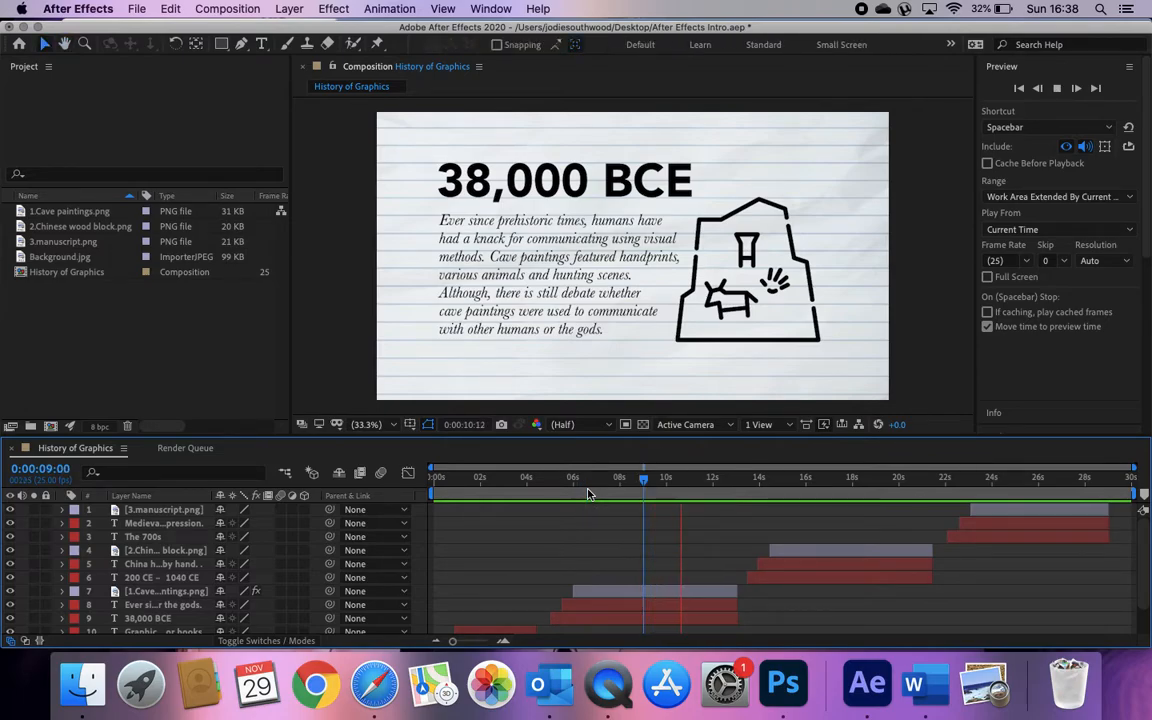
left_click(425, 314)
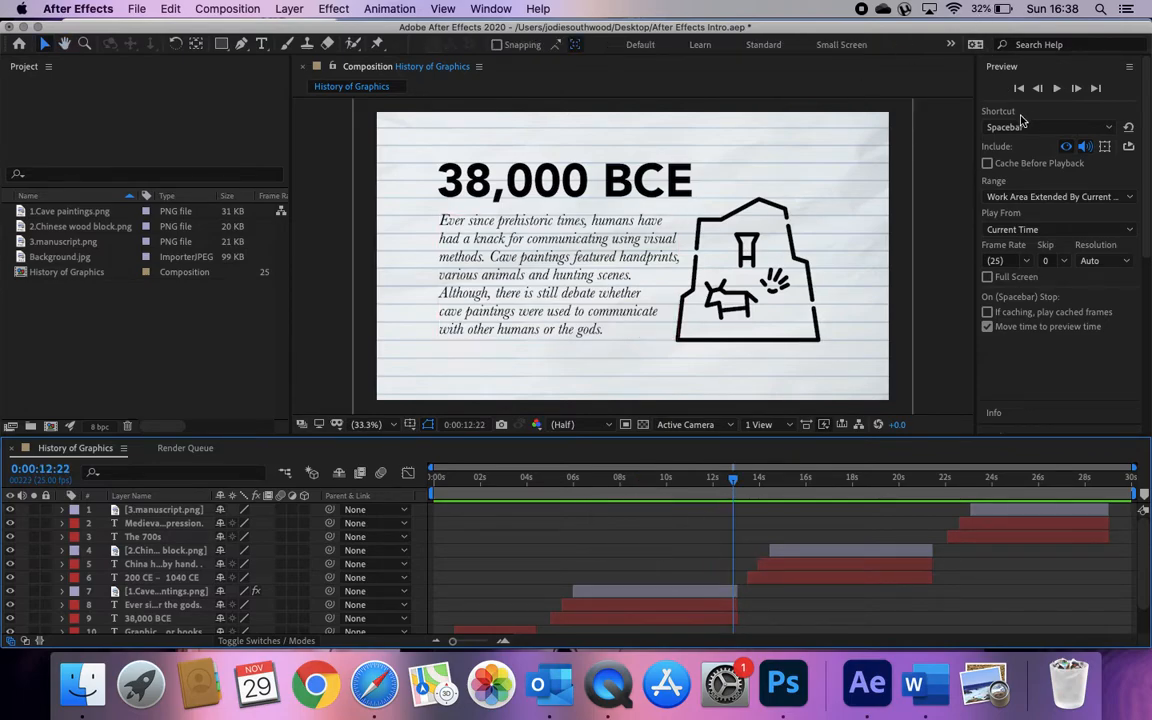
left_click(1000, 67)
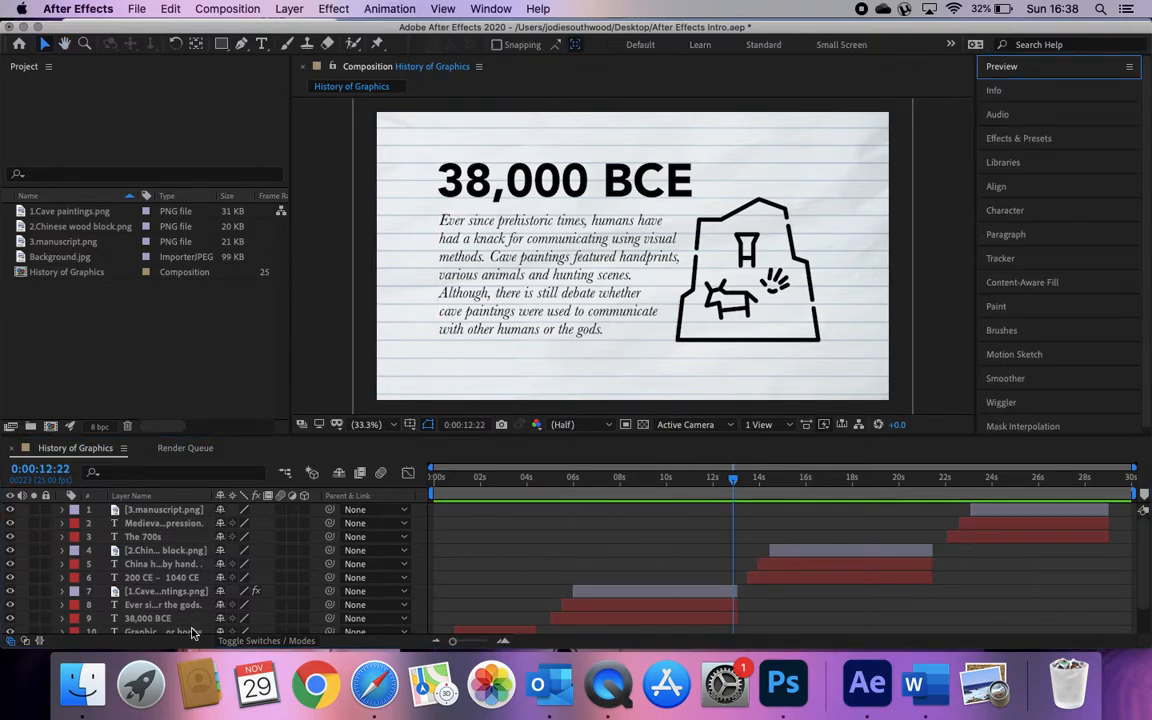
- Start a new project, saving the changes to After Effects Intro.aep
left_click(134, 10)
mouse_move(148, 28)
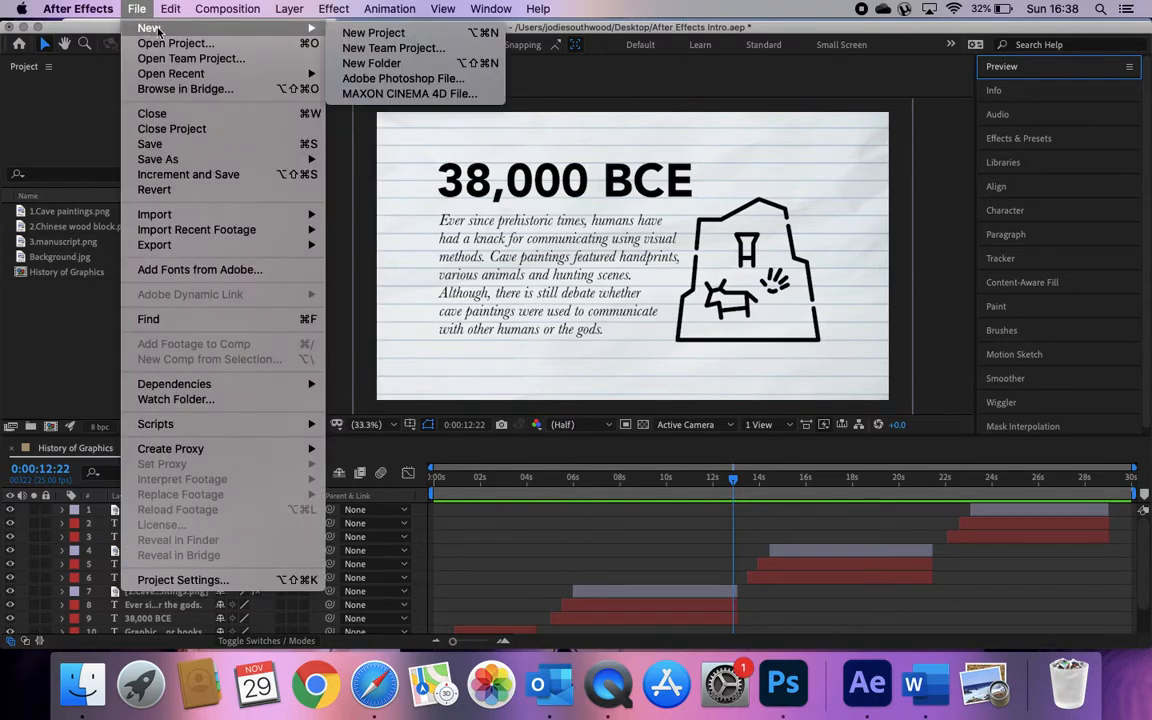
left_click(383, 33)
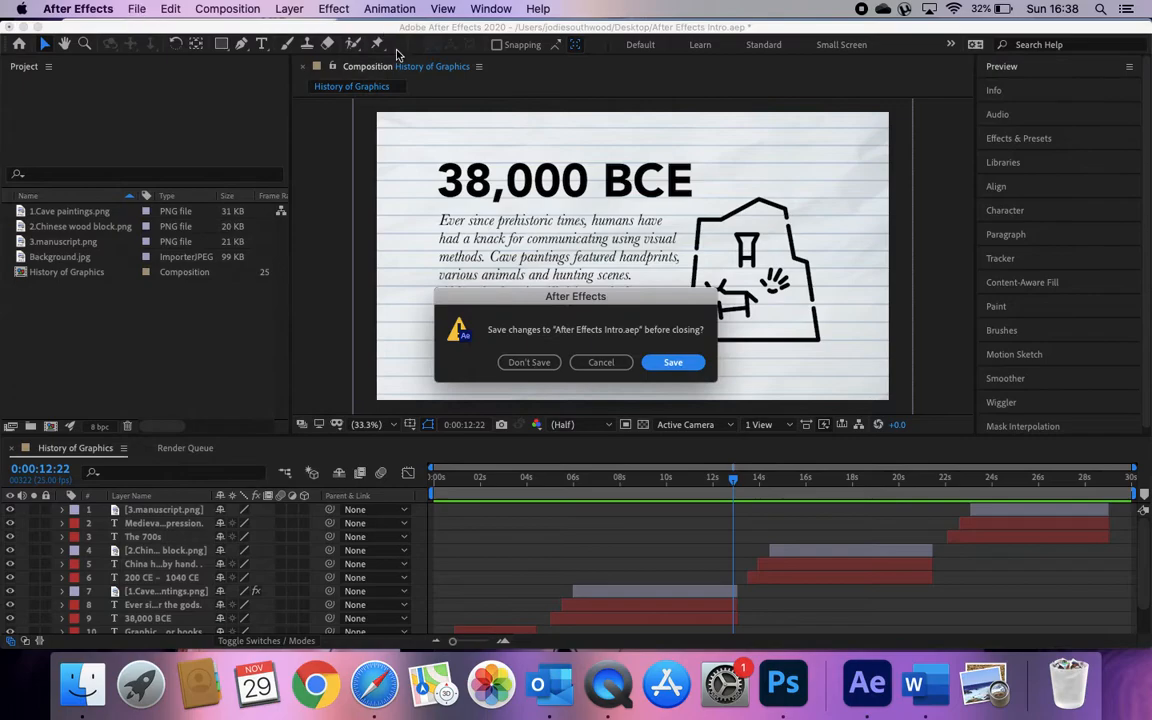
left_click(666, 362)
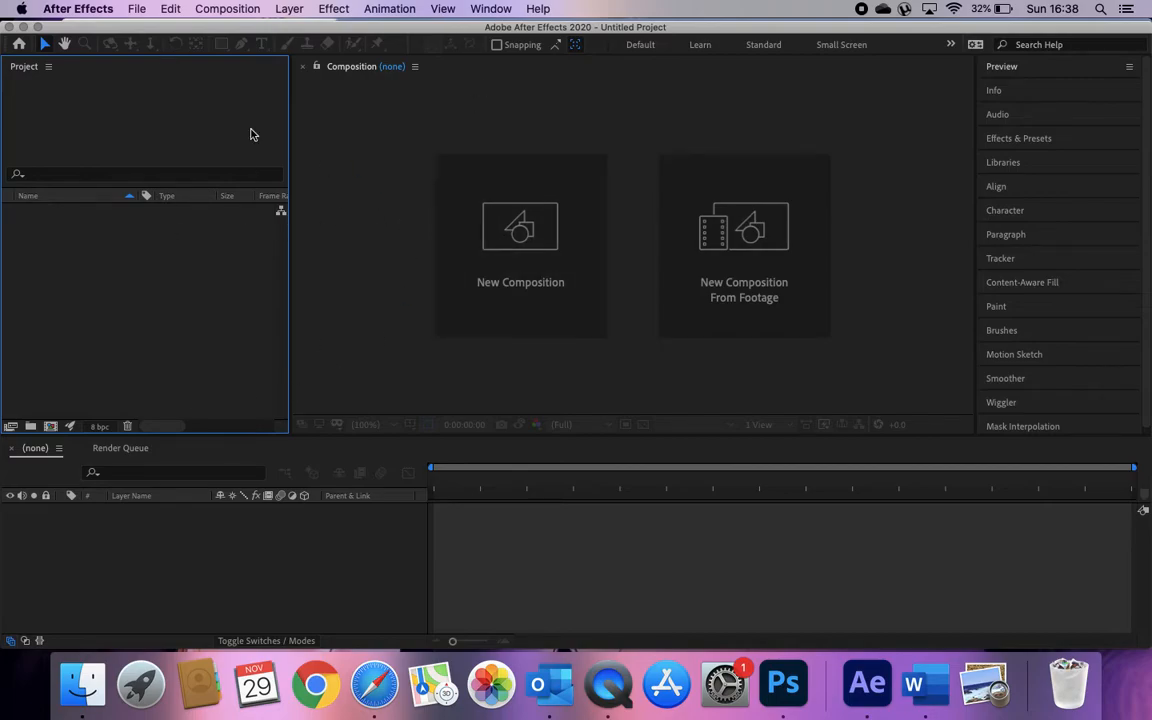
- Begin a new composition named History of Graphic Design with the HDTV 1080 25 preset
left_click(538, 237)
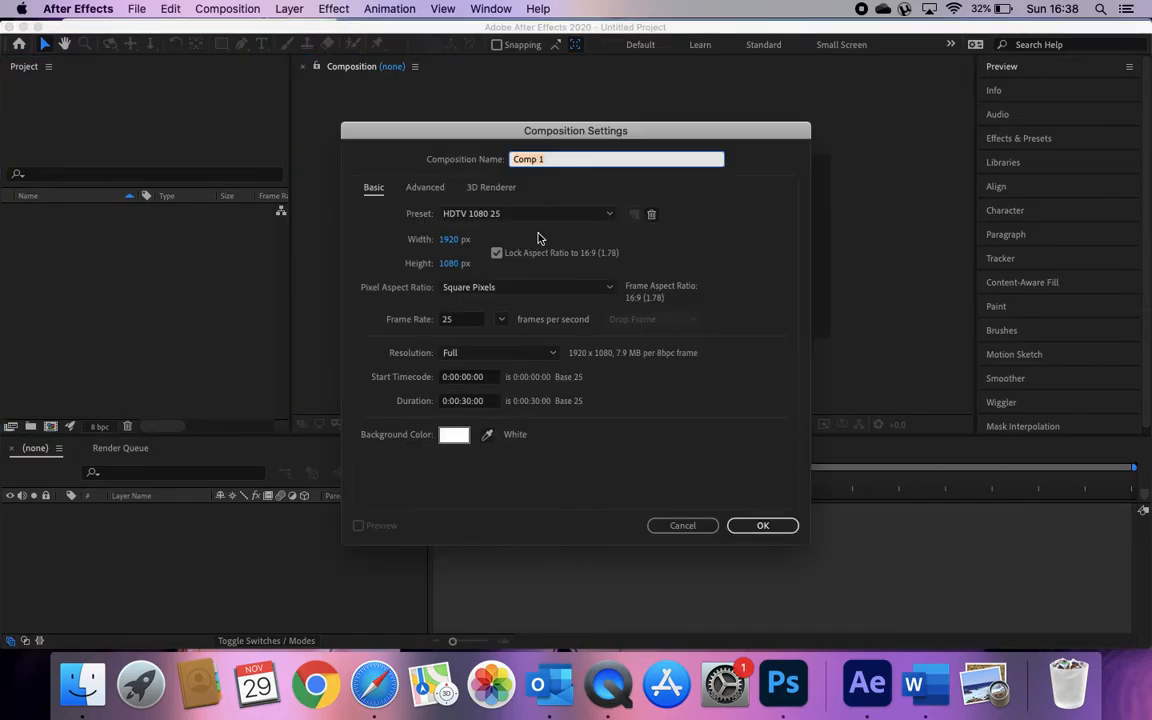
key("BackSpace")
left_click(518, 214)
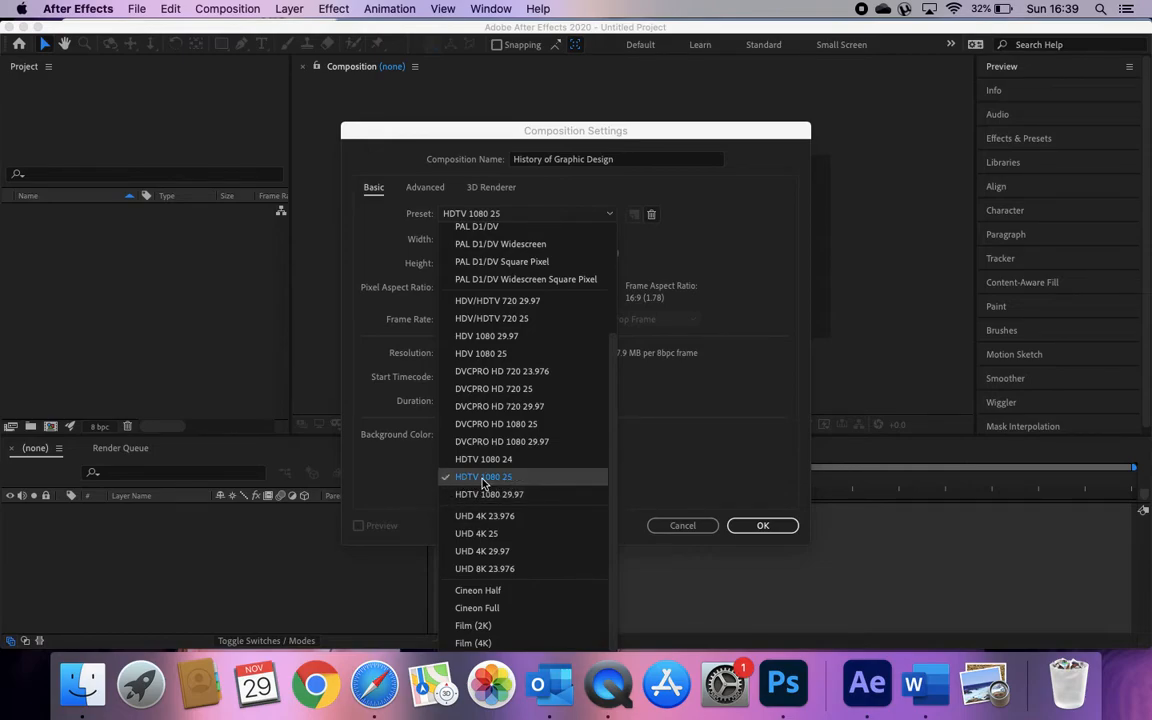
left_click(507, 477)
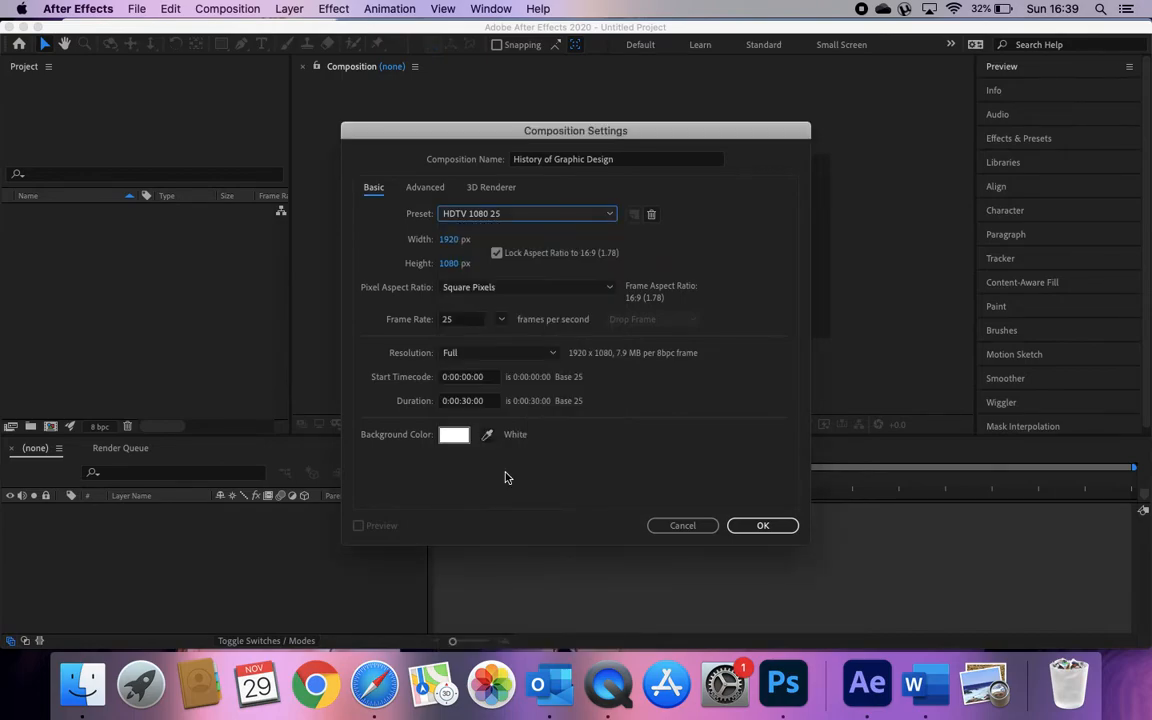
- Set the duration to 0:03:00:00 and the background colour to white (FFFFFF), and create the composition
left_click(497, 254)
left_click(462, 401)
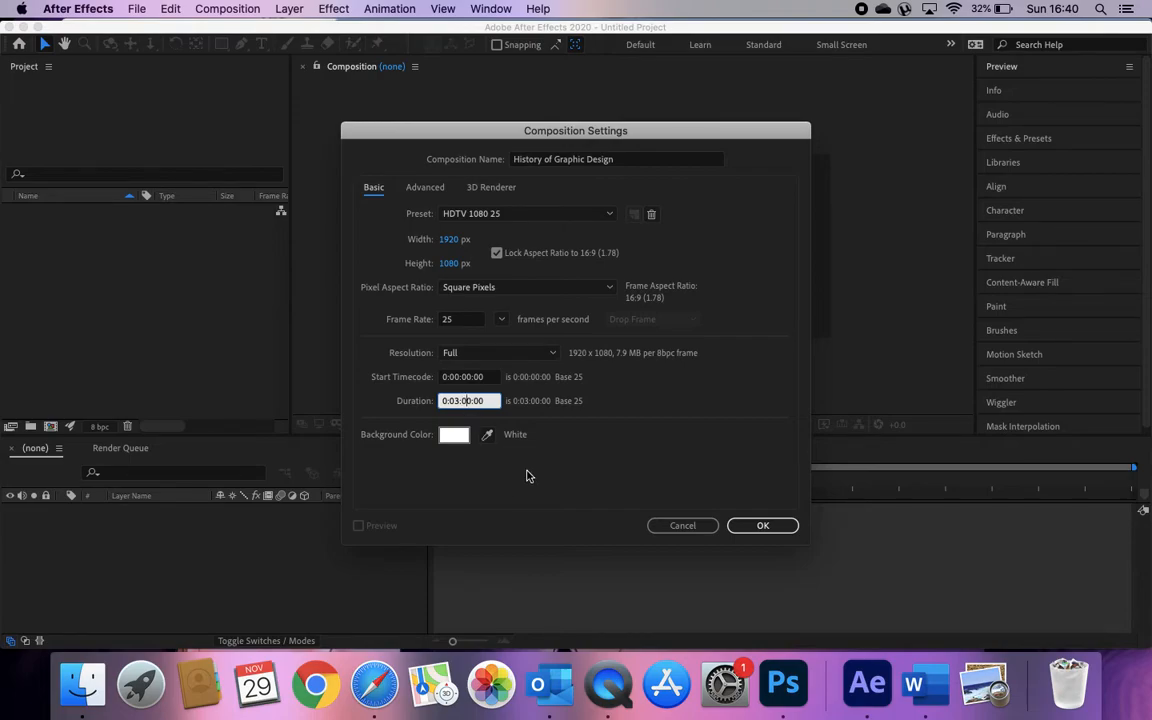
left_click(454, 436)
left_click(396, 440)
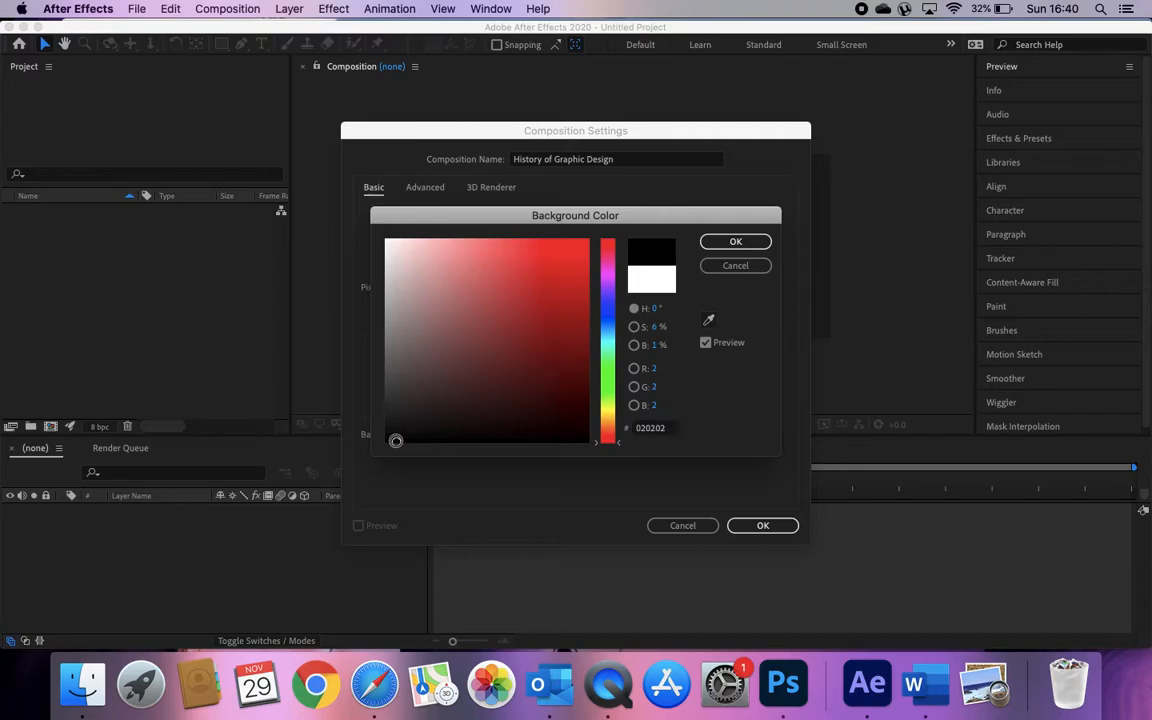
mouse_move(396, 440)
left_mouse_down()
mouse_move(381, 442)
mouse_move(381, 257)
mouse_move(370, 226)
left_mouse_up()
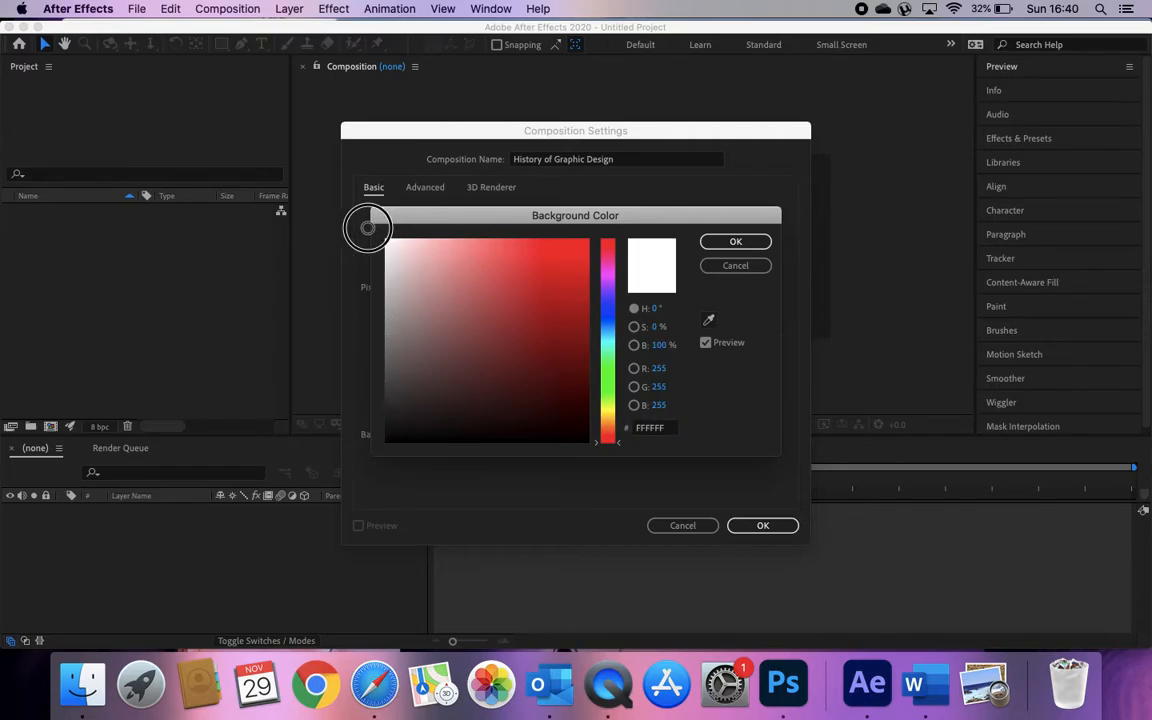
left_click(736, 242)
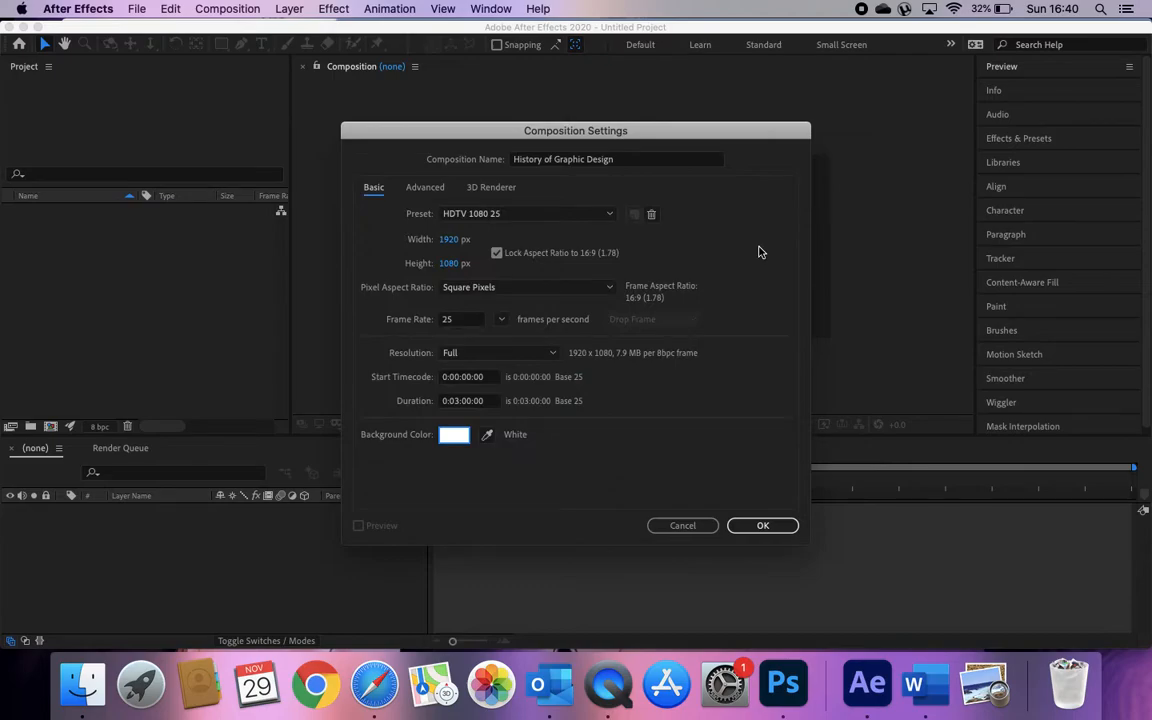
left_click(762, 526)
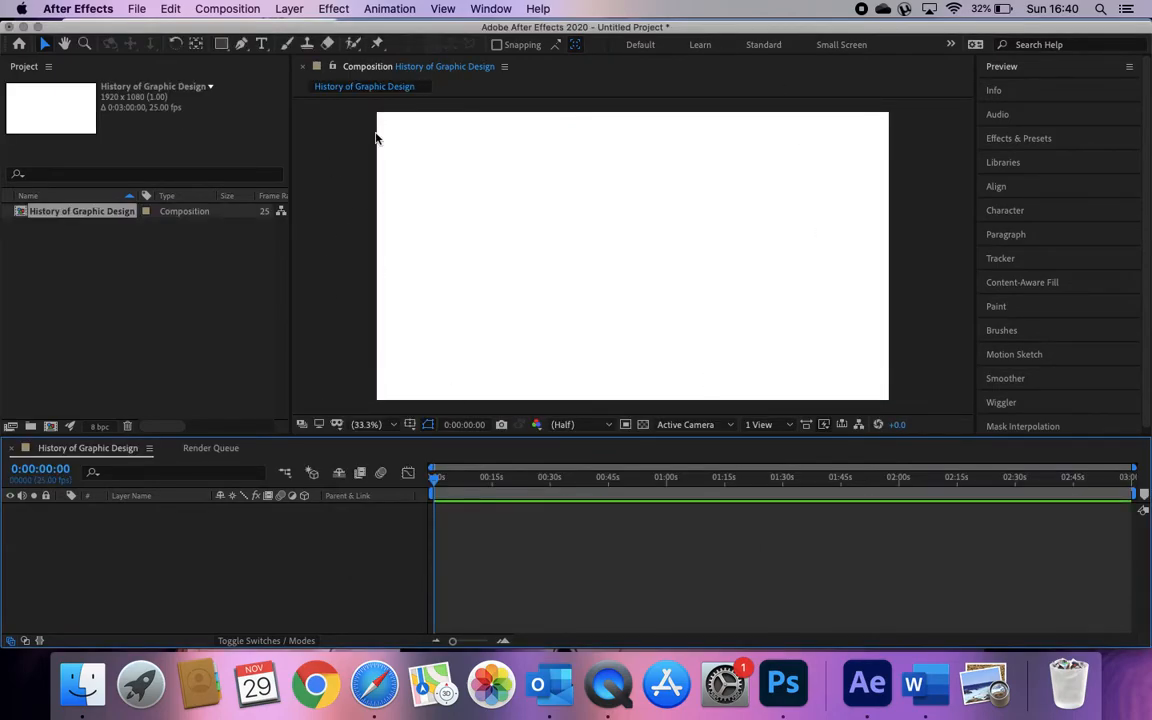
- Bring 2.Chinese wood block.png into the project from the Animation Assets folder in Finder, and delete it from the project
left_click(33, 287)
left_click(98, 590)
left_click(121, 281)
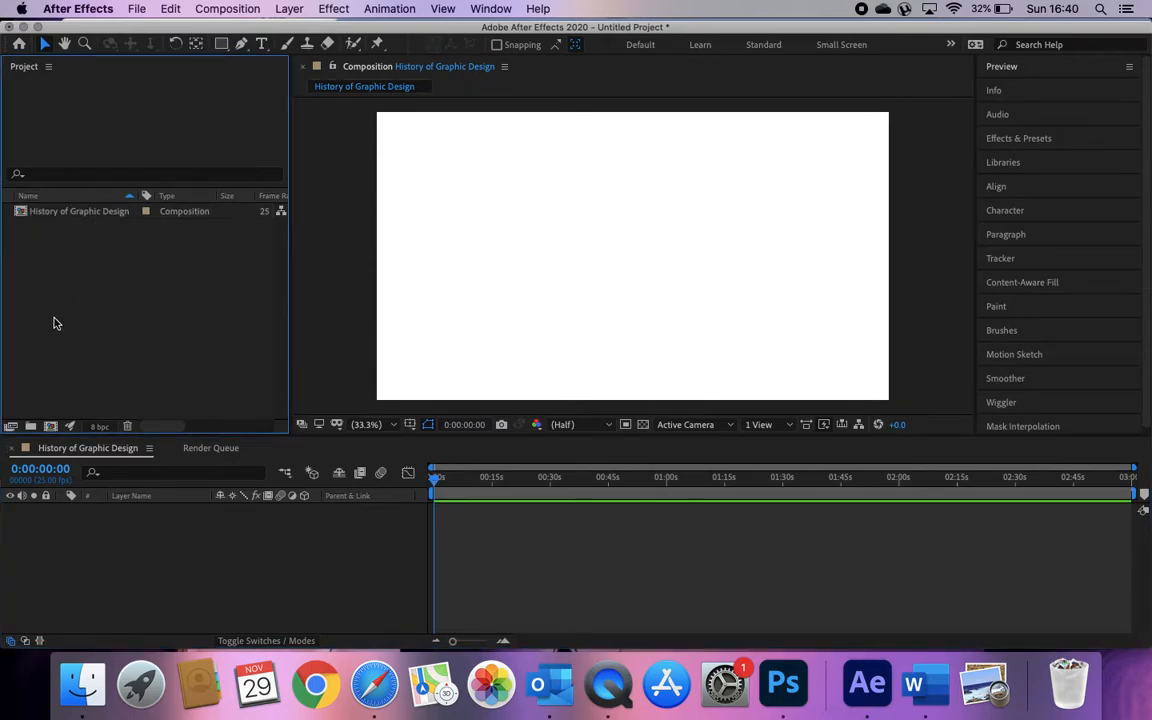
left_click(83, 685)
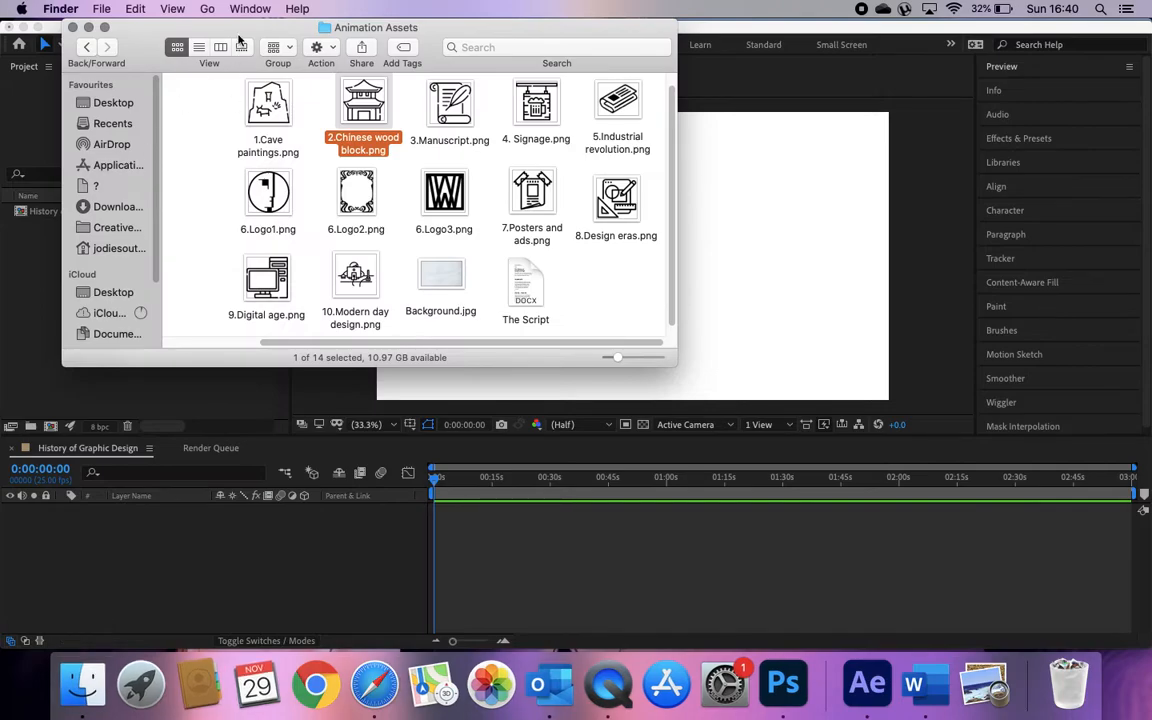
left_click_drag(211, 27, 394, 27)
left_click_drag(546, 100, 130, 285)
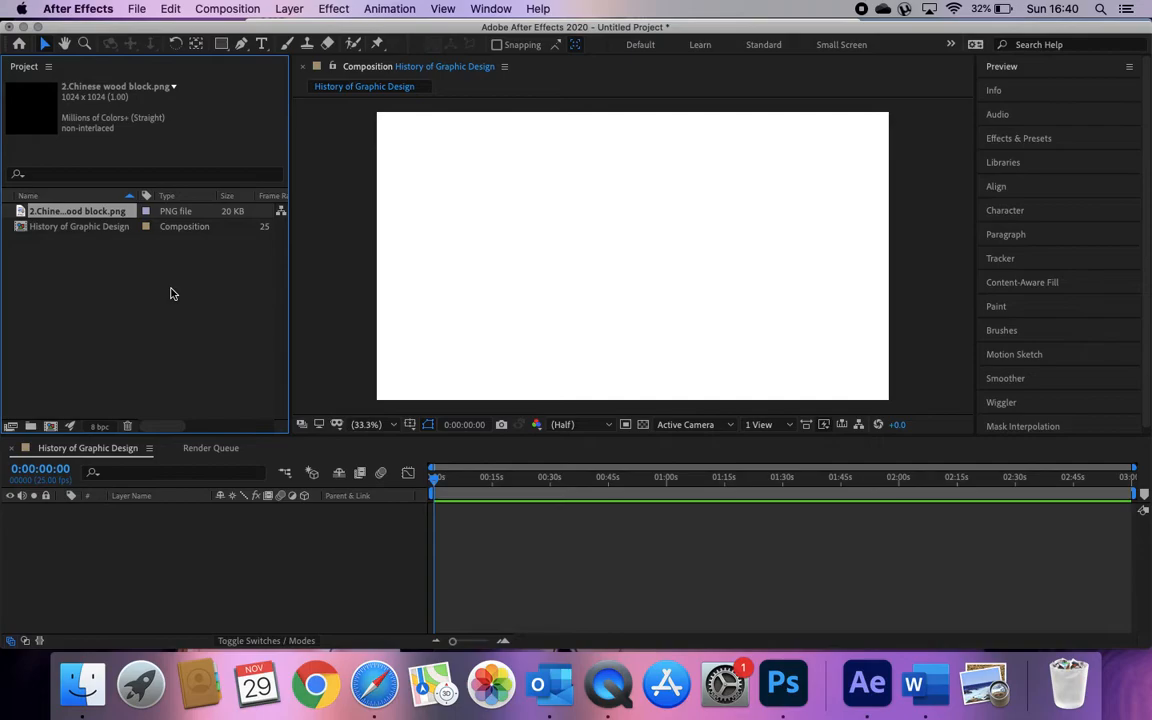
key("Delete")
- Import all twelve numbered PNG images and Background.jpg from the Animation Assets folder as footage
left_click(136, 9)
mouse_move(158, 214)
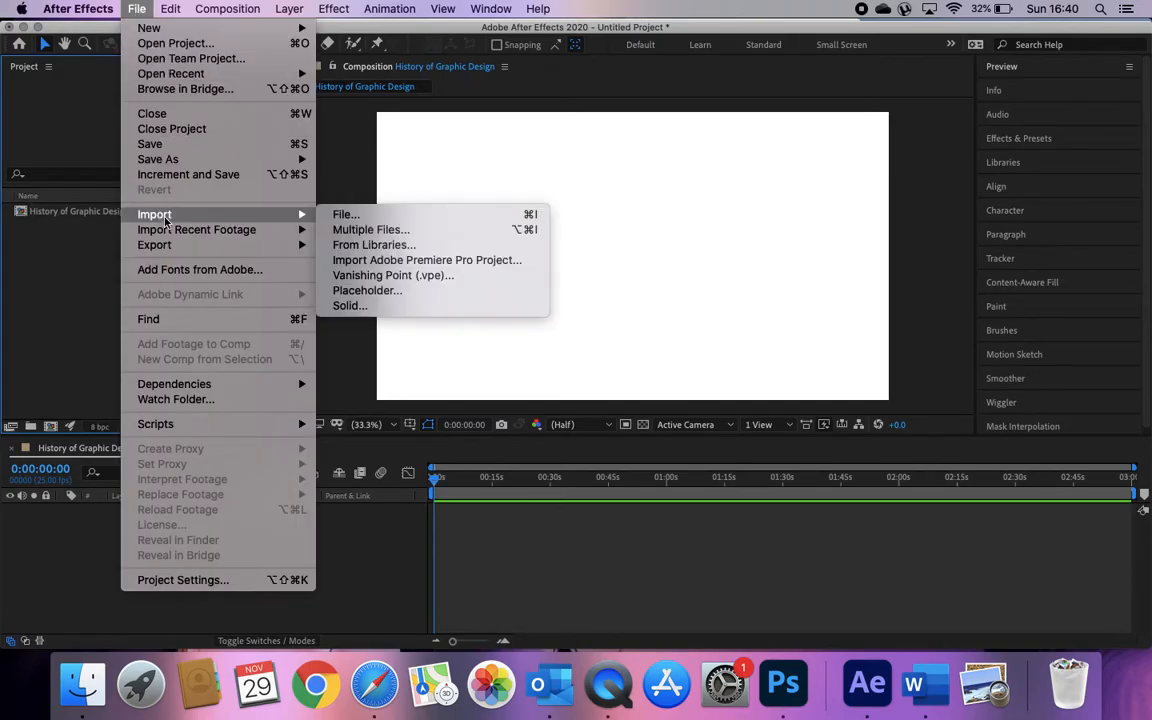
left_click(381, 221)
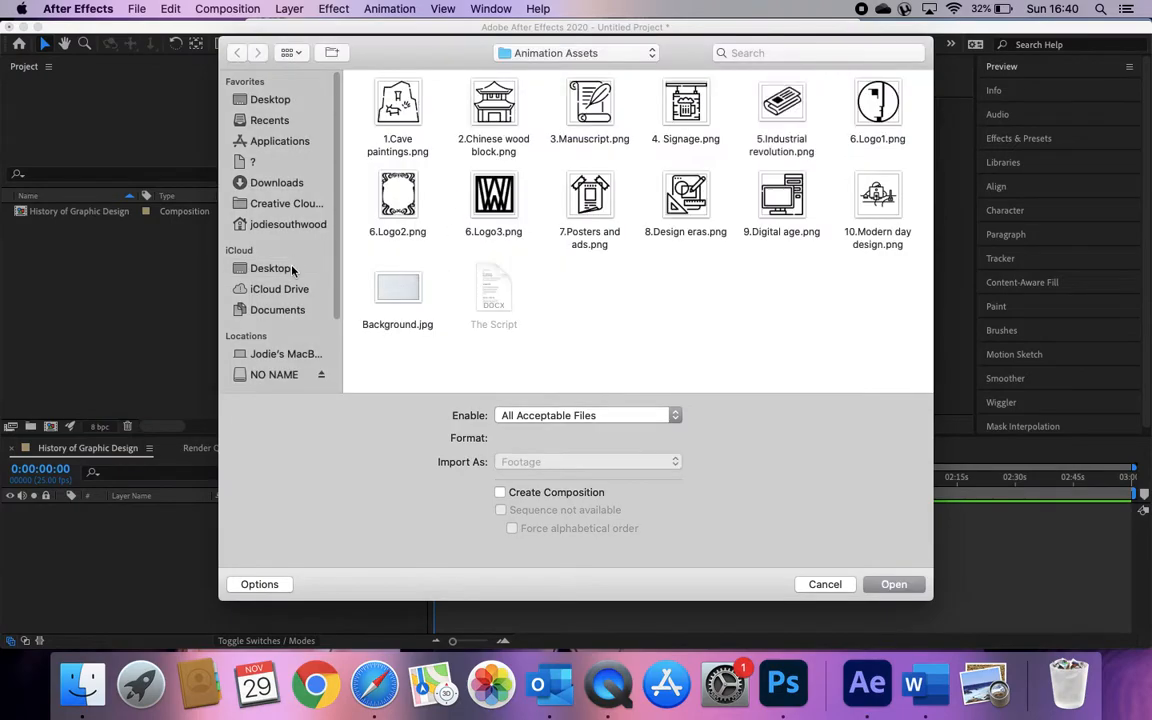
left_click_drag(376, 112, 880, 215)
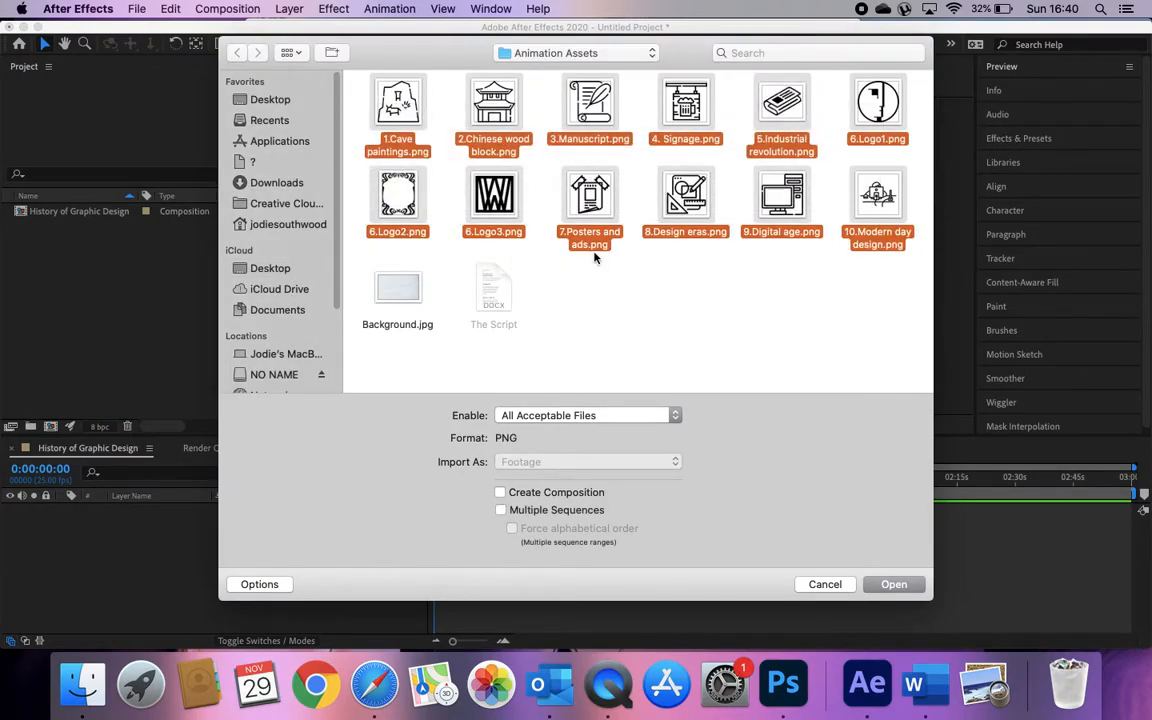
left_click(401, 292, "super")
left_click(894, 584)
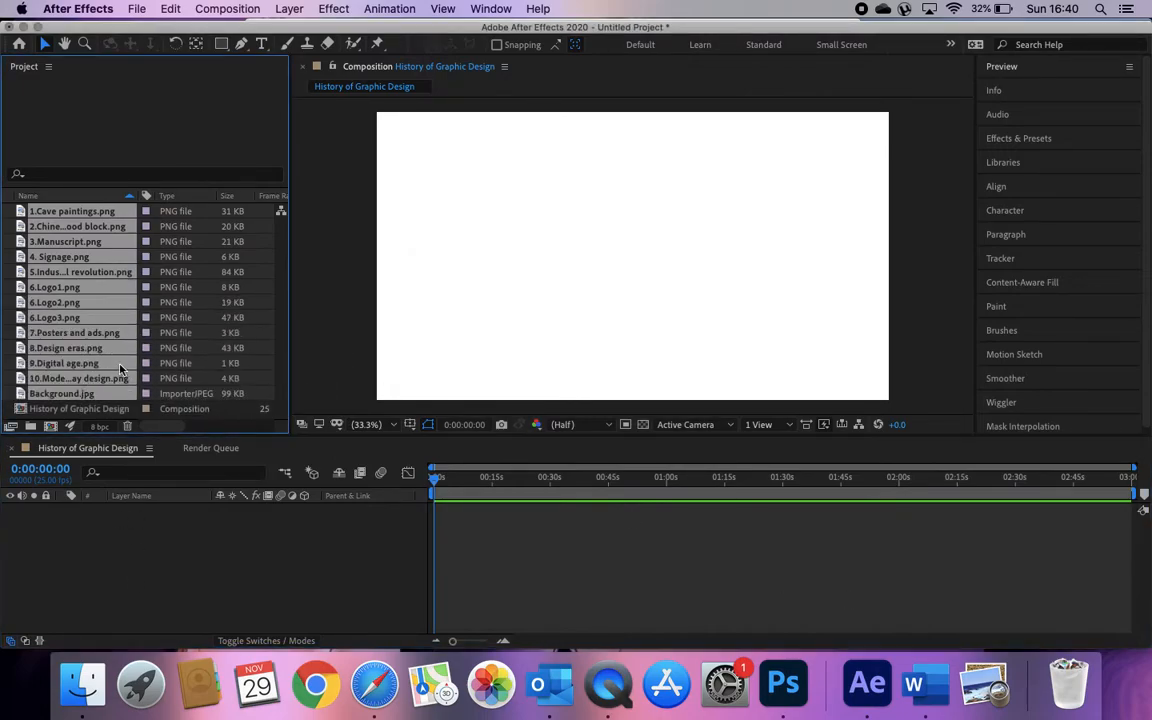
- Look over the imported project assets, opening and closing the Background.jpg footage view along the way
double_click(163, 291)
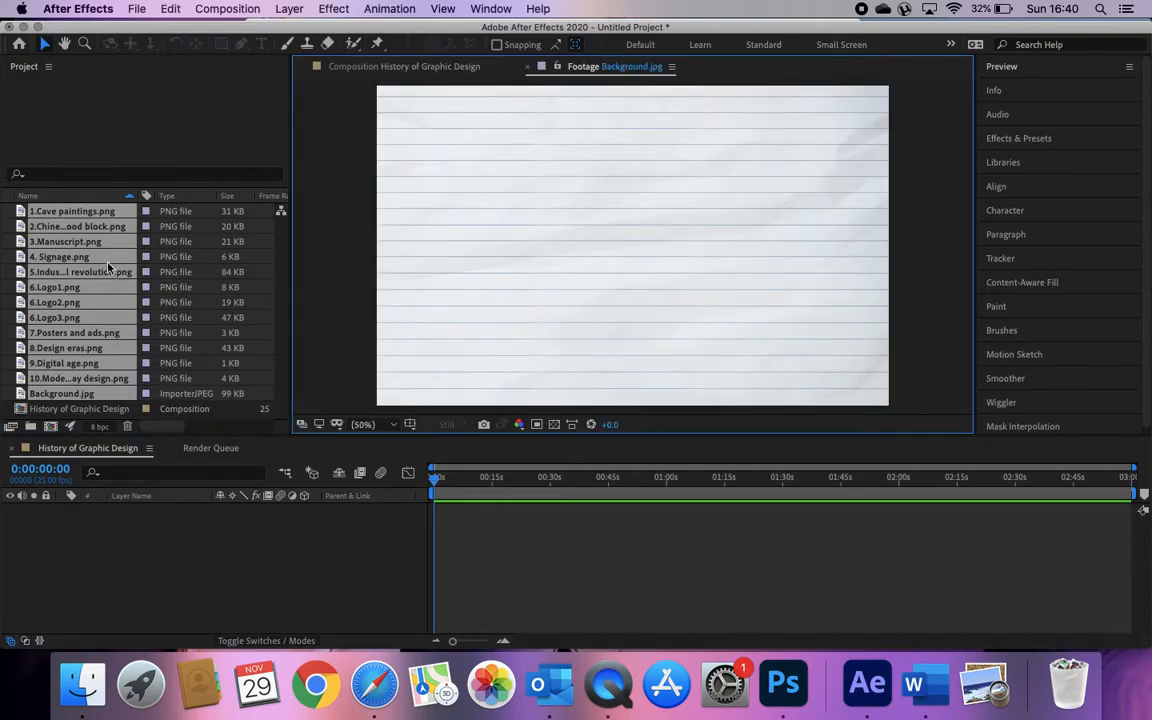
left_click(525, 68)
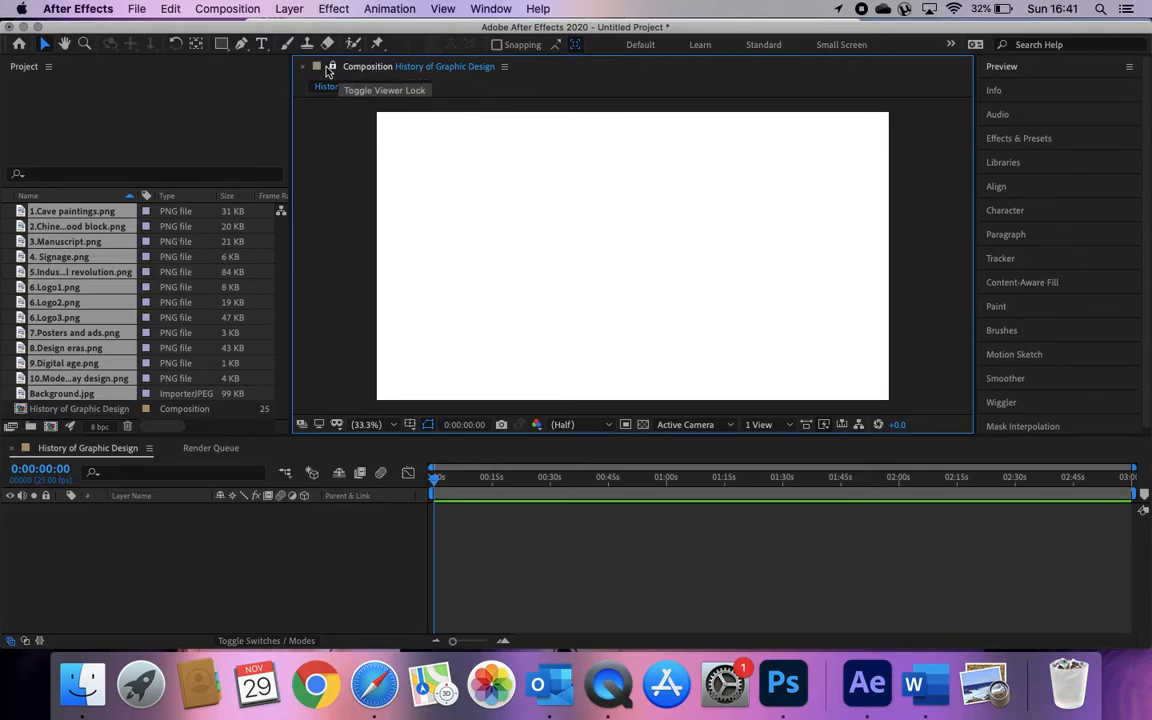
left_click(45, 409)
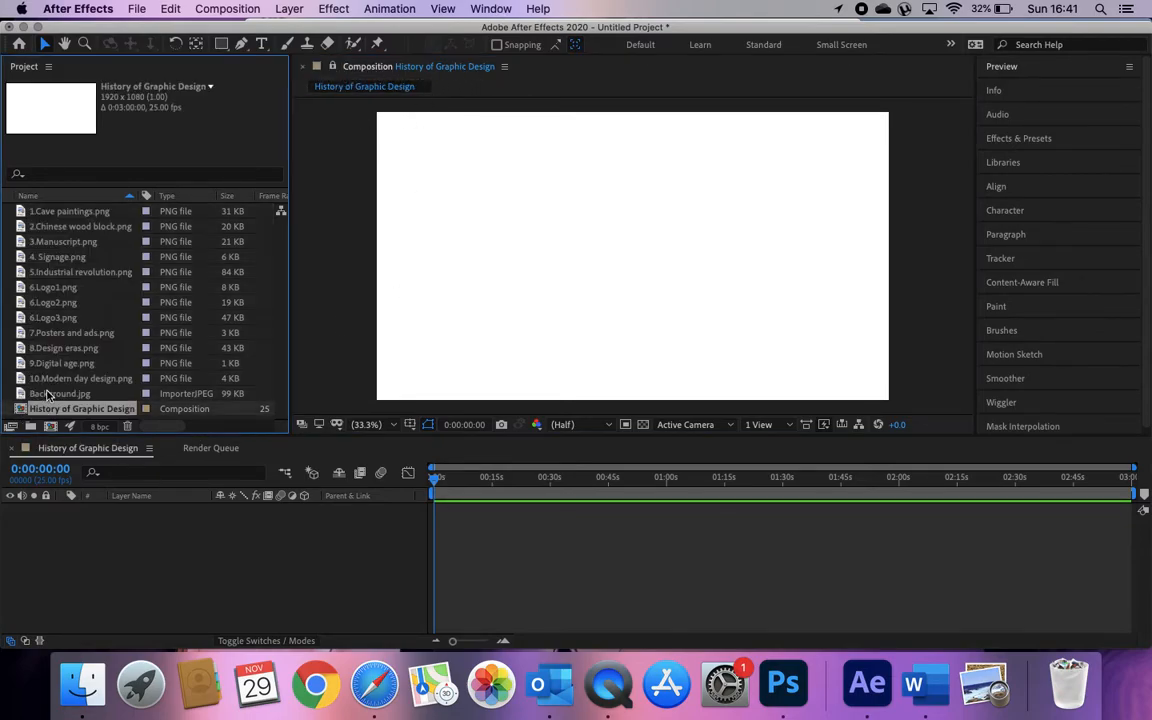
left_click(97, 229)
left_click(68, 257)
left_click(68, 302)
left_click(74, 364)
- Add Background.jpg to the timeline as a layer and enlarge it to cover the whole composition frame
left_click(74, 394)
left_click_drag(74, 394, 129, 570)
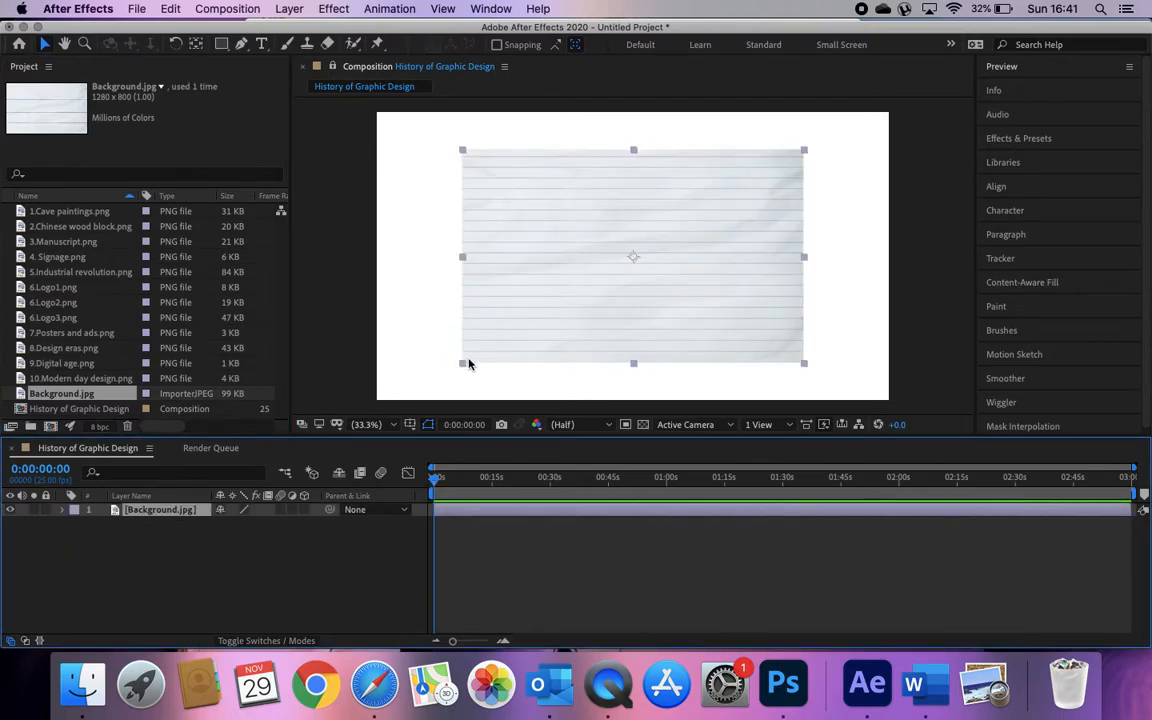
left_click_drag(462, 367, 368, 442)
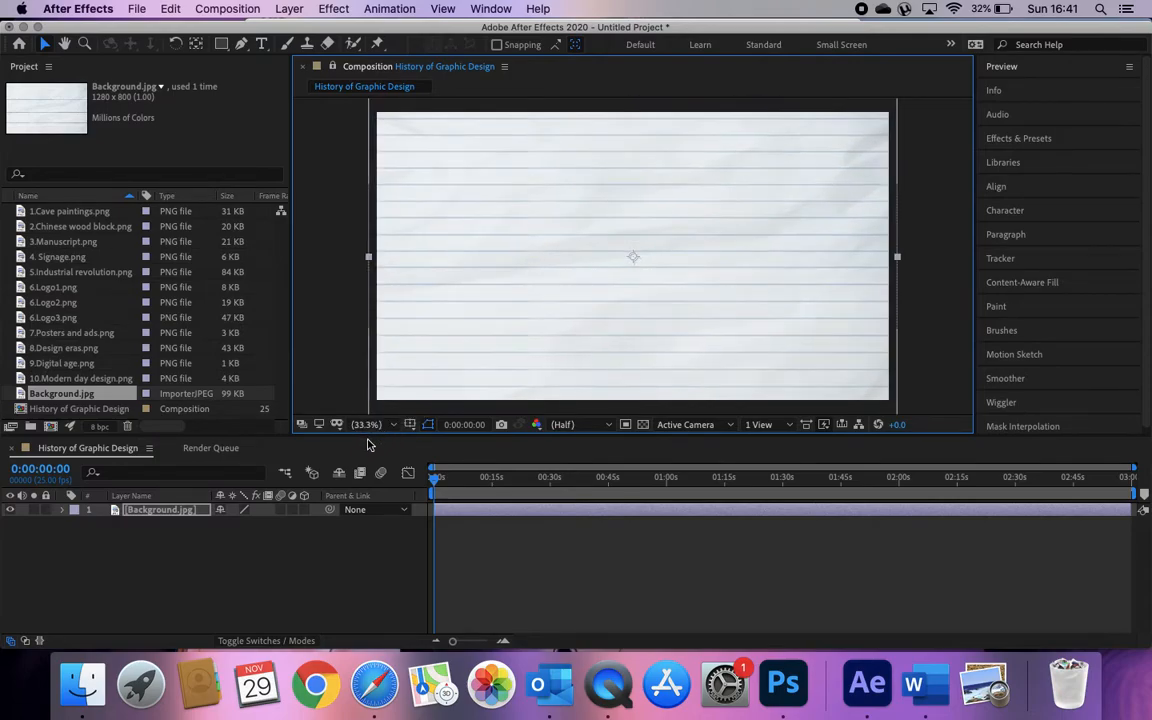
- Lock the Background.jpg layer and try to shift it along the timeline
left_click(44, 512)
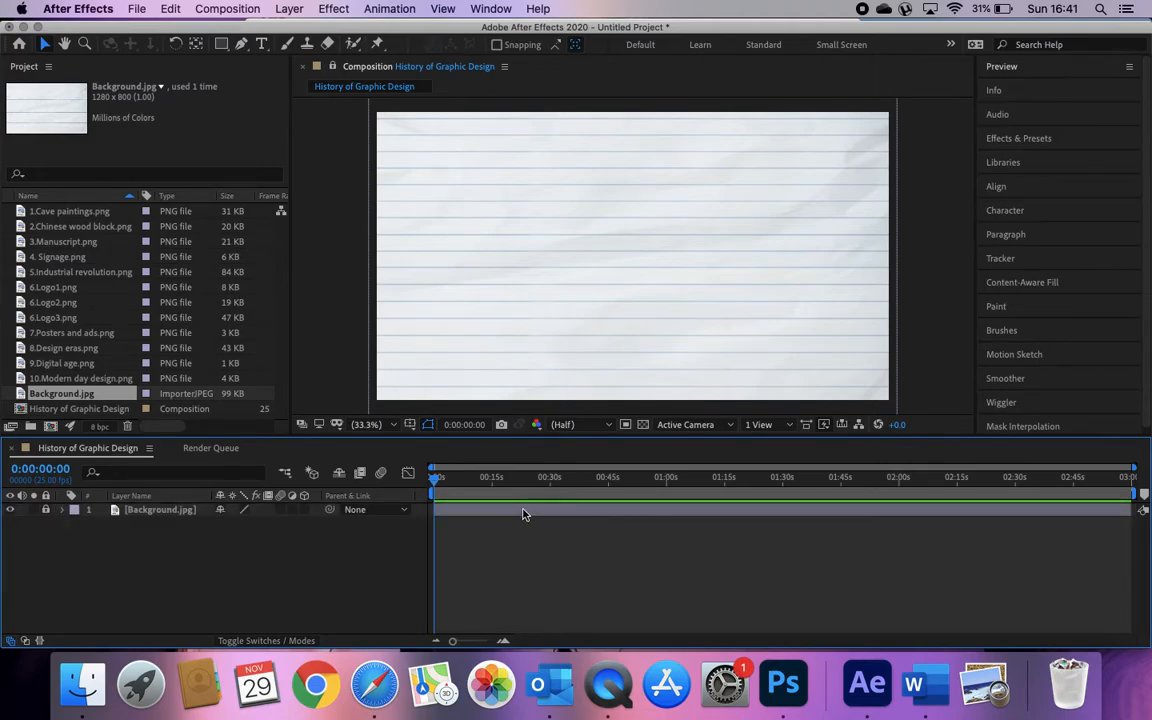
left_click_drag(450, 512, 782, 525)
left_click_drag(438, 509, 547, 513)
- Unlock the Background.jpg layer, shift its start slightly earlier, extend its end to the end of the composition, and lock the layer again
left_click(45, 510)
left_click_drag(436, 512, 379, 513)
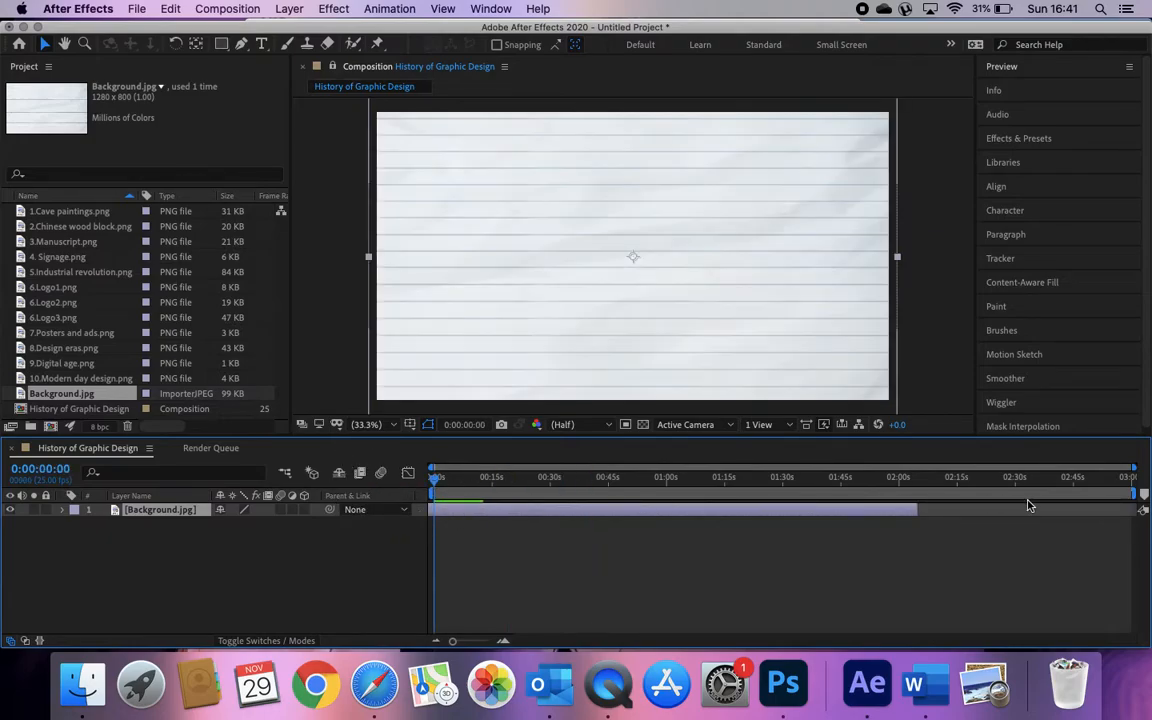
left_click_drag(916, 510, 1138, 509)
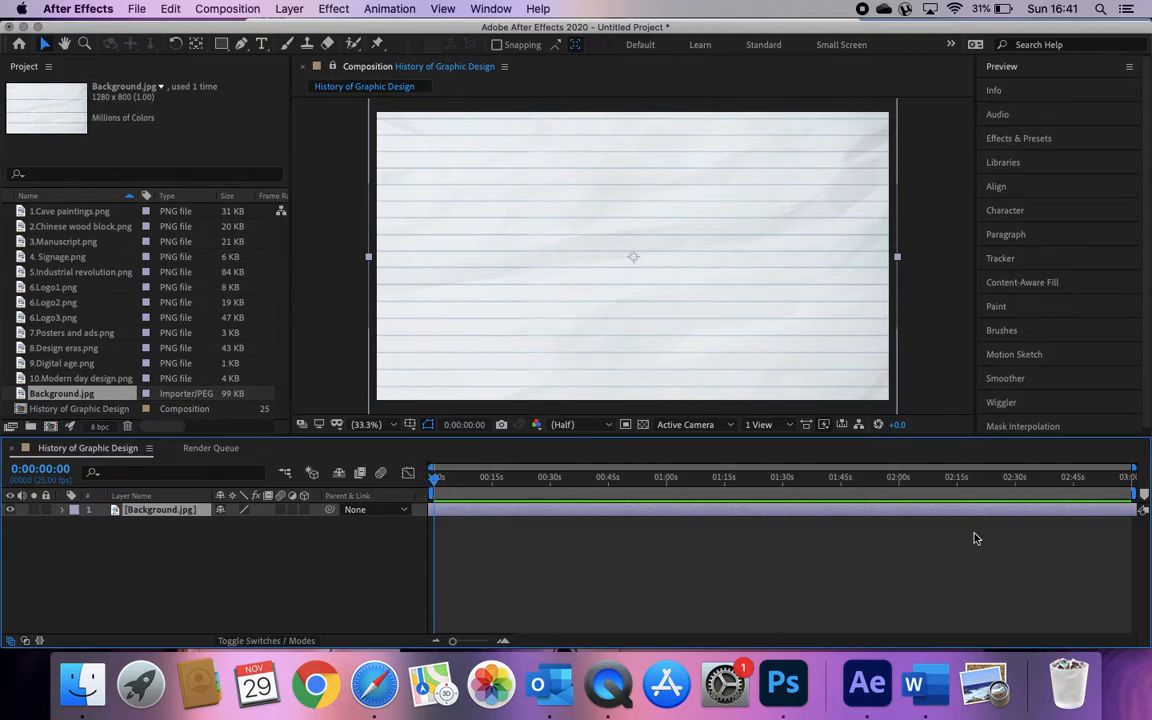
left_click(45, 510)
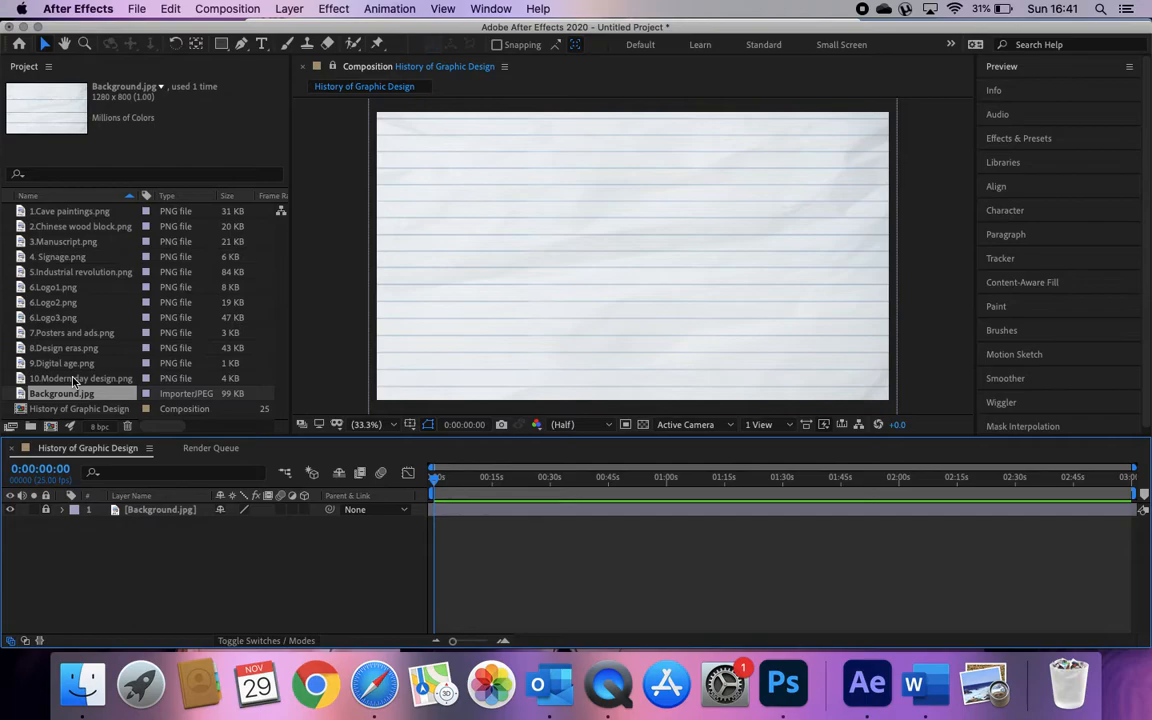
- Create a text box in the upper part of the composition and paste the title "The History of Graphic Design" from the Word script
left_click(261, 44)
left_click_drag(451, 161, 771, 270)
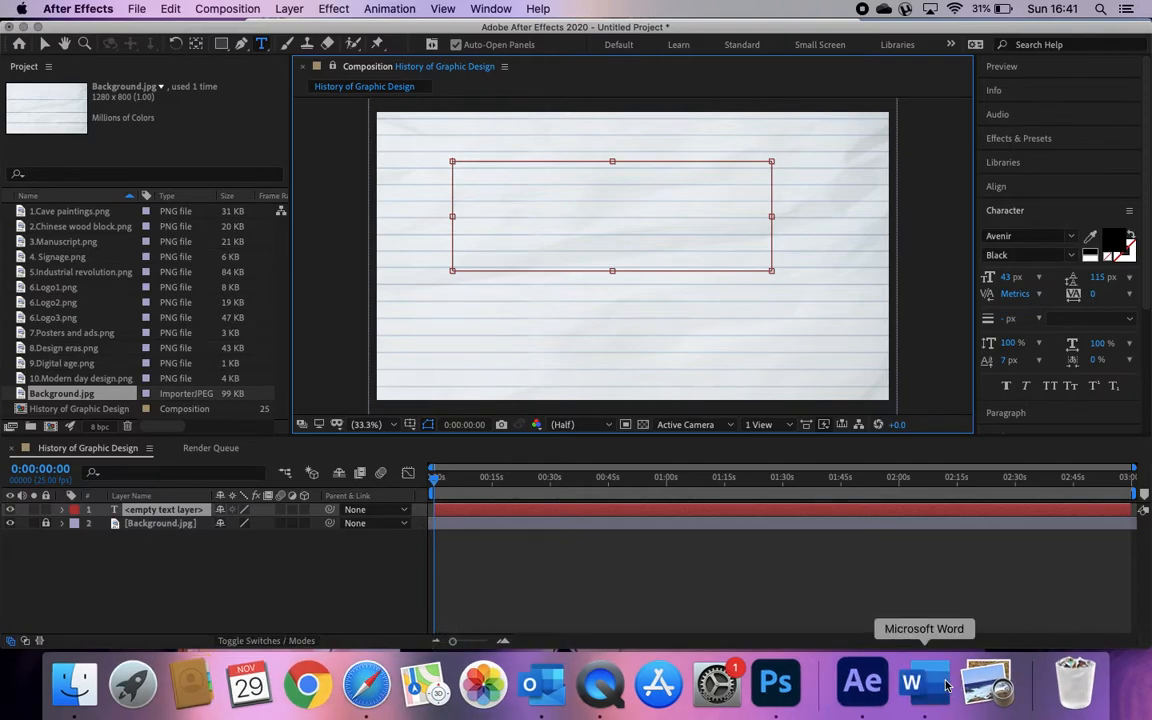
left_click(913, 684)
triple_click(488, 371)
key("super+c")
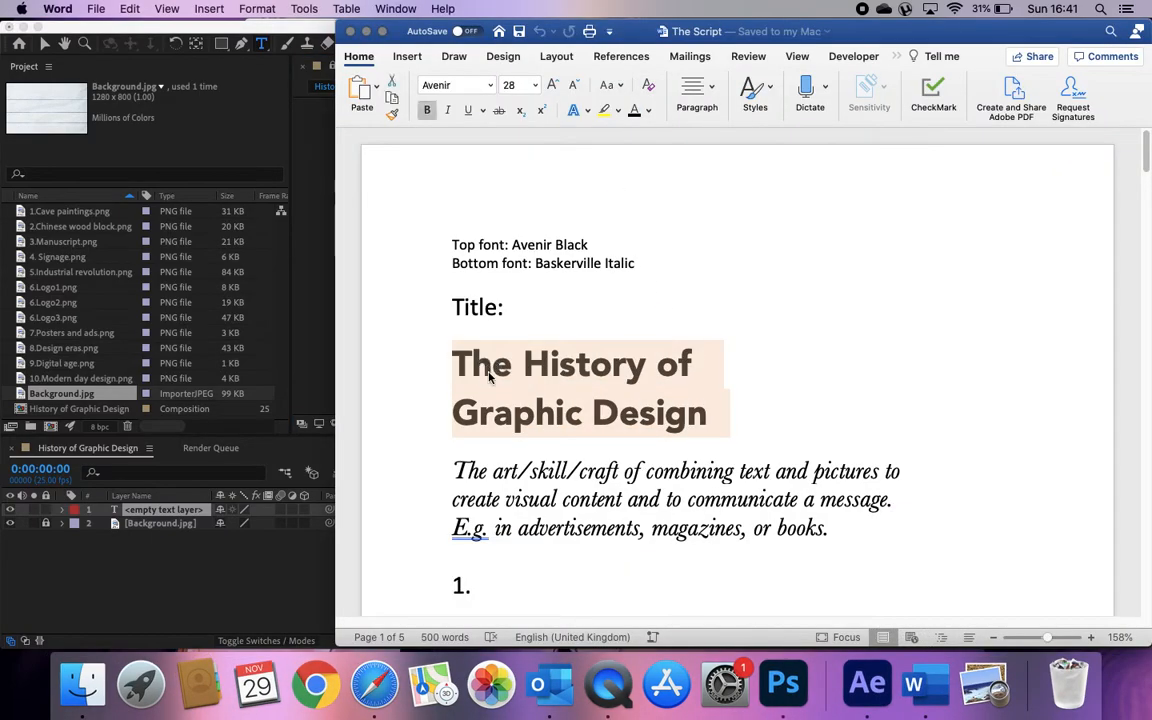
left_click(296, 298)
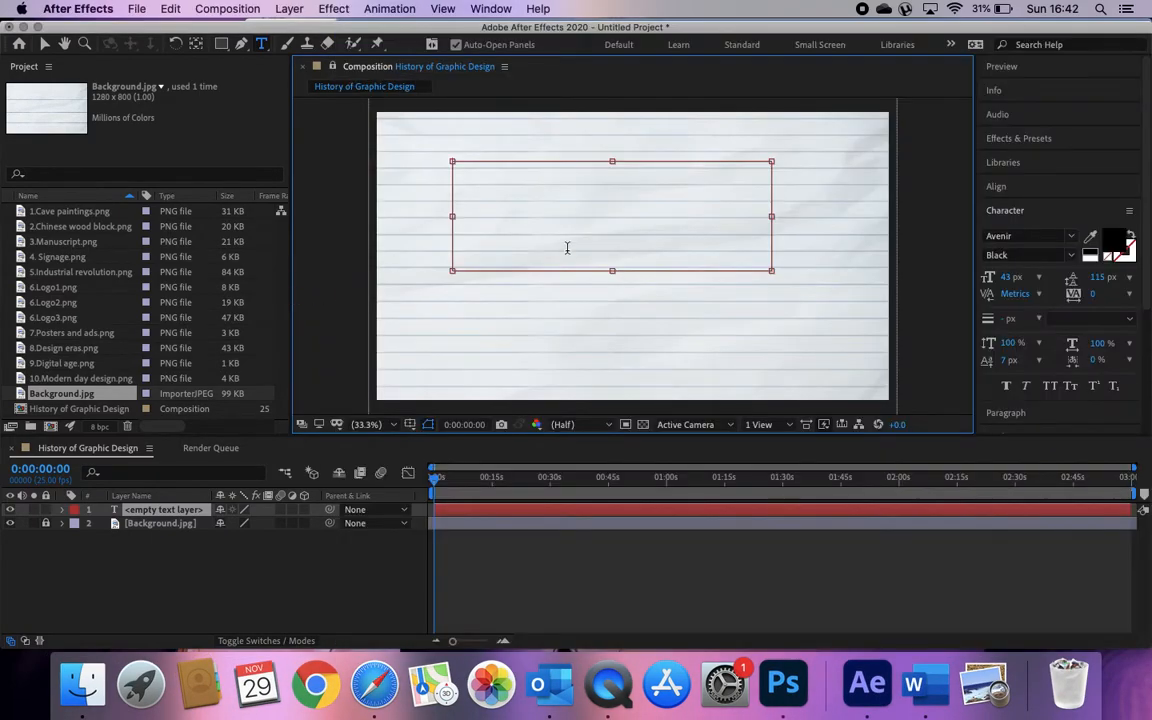
key("super+v")
- Set the title text to 150 px with 156 px leading and move it slightly down and to the left
left_click_drag(537, 198, 416, 173)
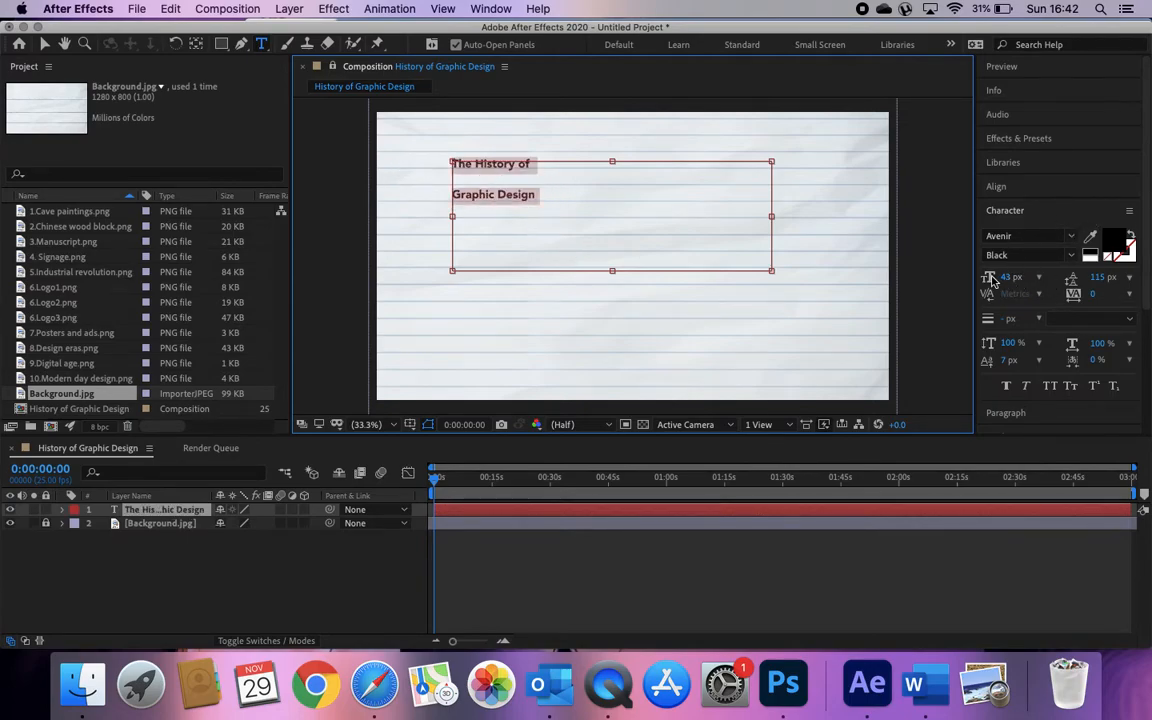
left_click_drag(1014, 277, 1124, 278)
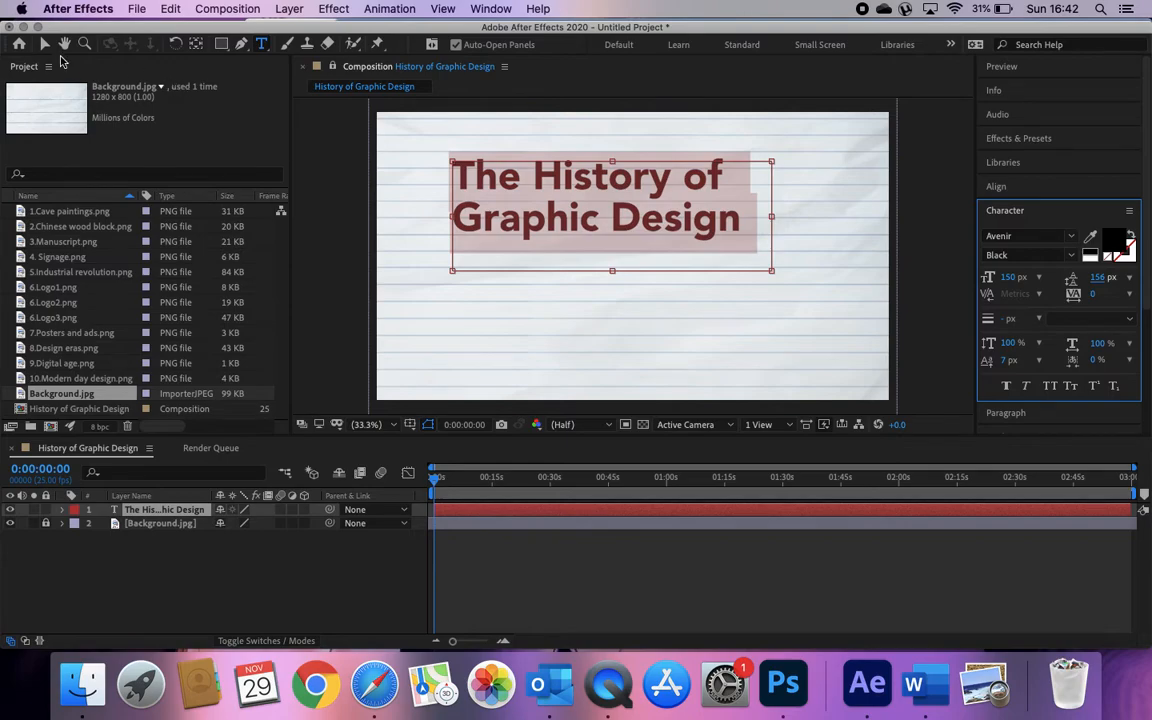
left_click(520, 175)
left_click(43, 44)
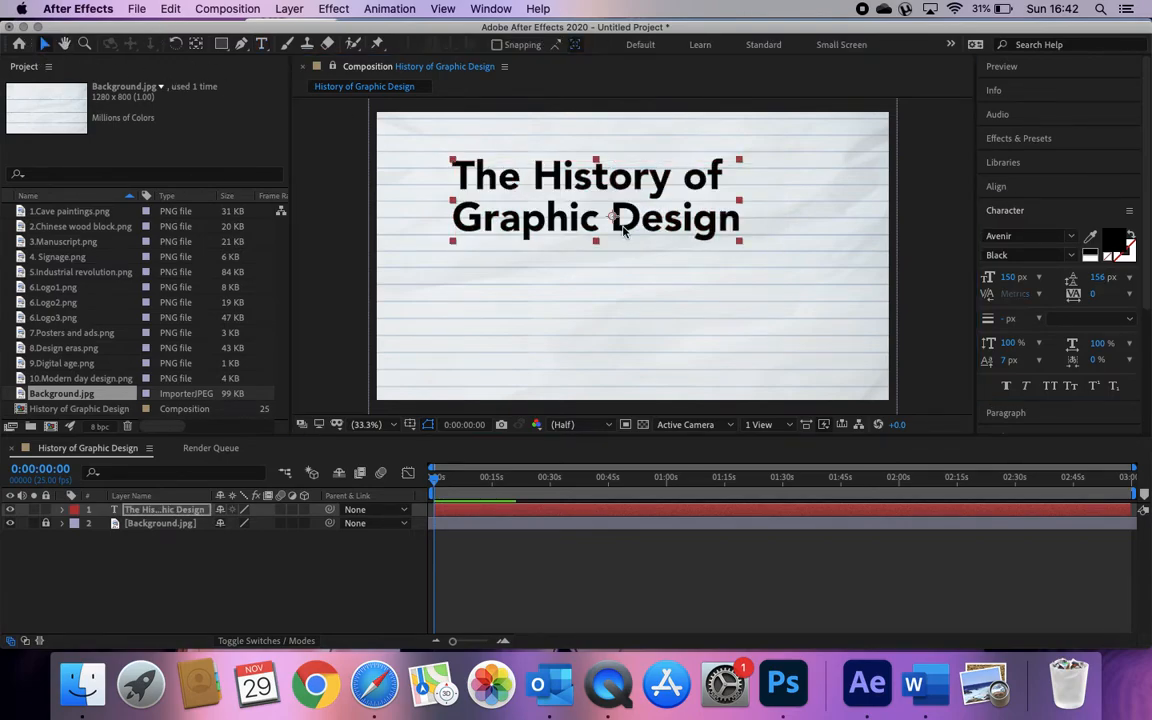
left_click_drag(612, 224, 613, 229)
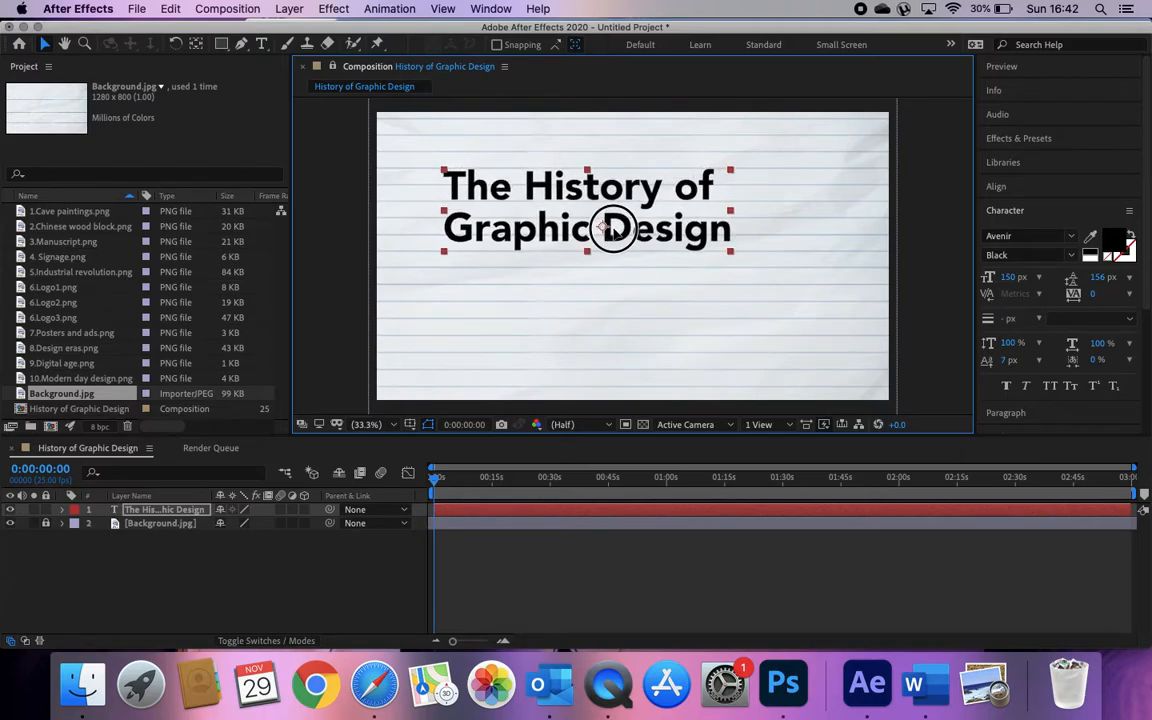
- Set the title's font size to 160 px and its leading to 176 px, and nudge it slightly further left and up
double_click(600, 245)
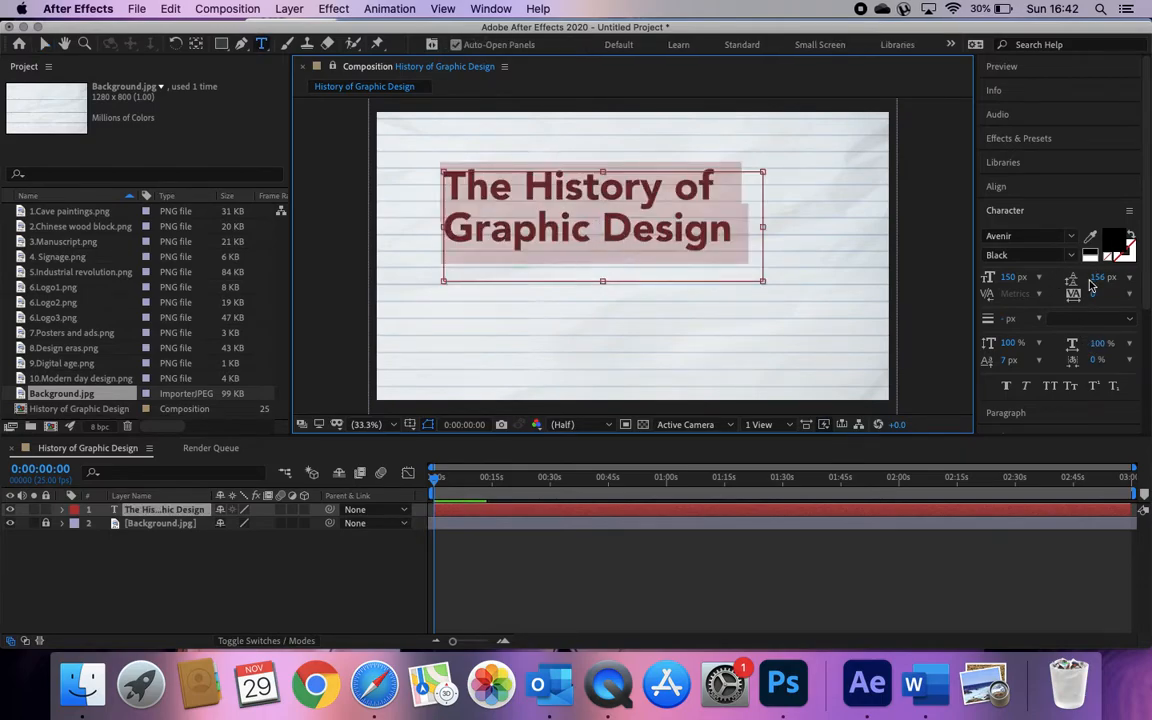
left_click_drag(1100, 278, 1127, 288)
left_click_drag(1016, 278, 1023, 281)
mouse_move(1097, 285)
left_mouse_down()
mouse_move(1090, 273)
mouse_move(1084, 282)
mouse_move(1098, 279)
left_mouse_up()
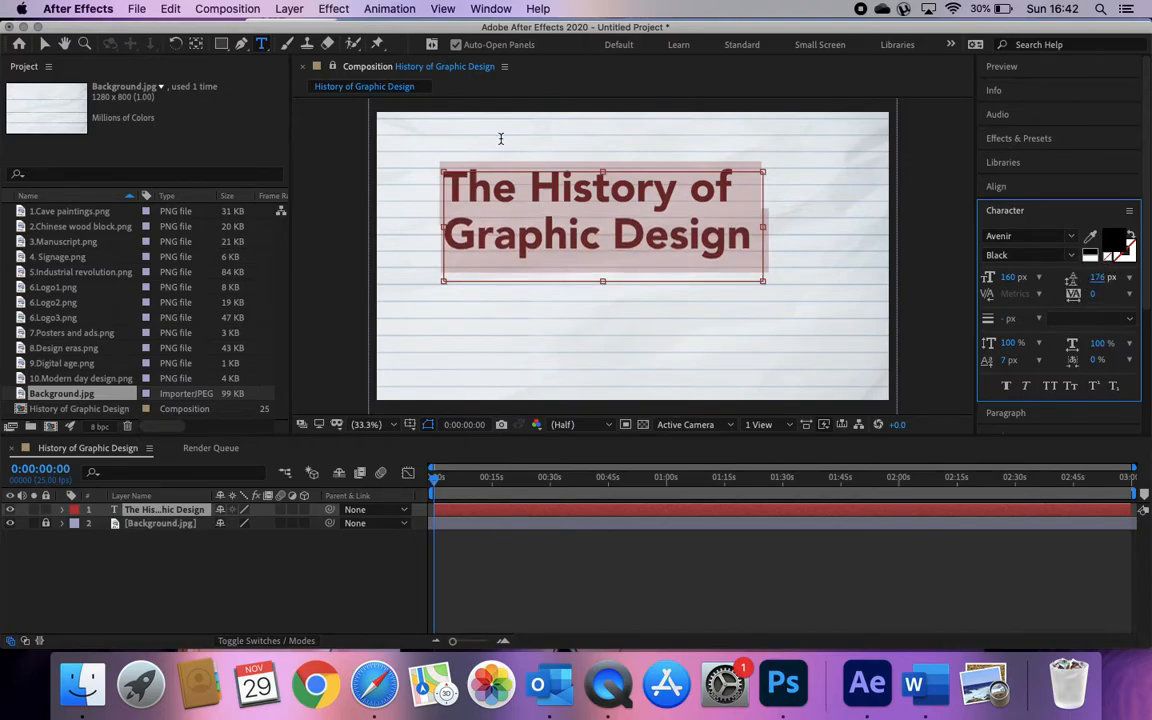
left_click(44, 44)
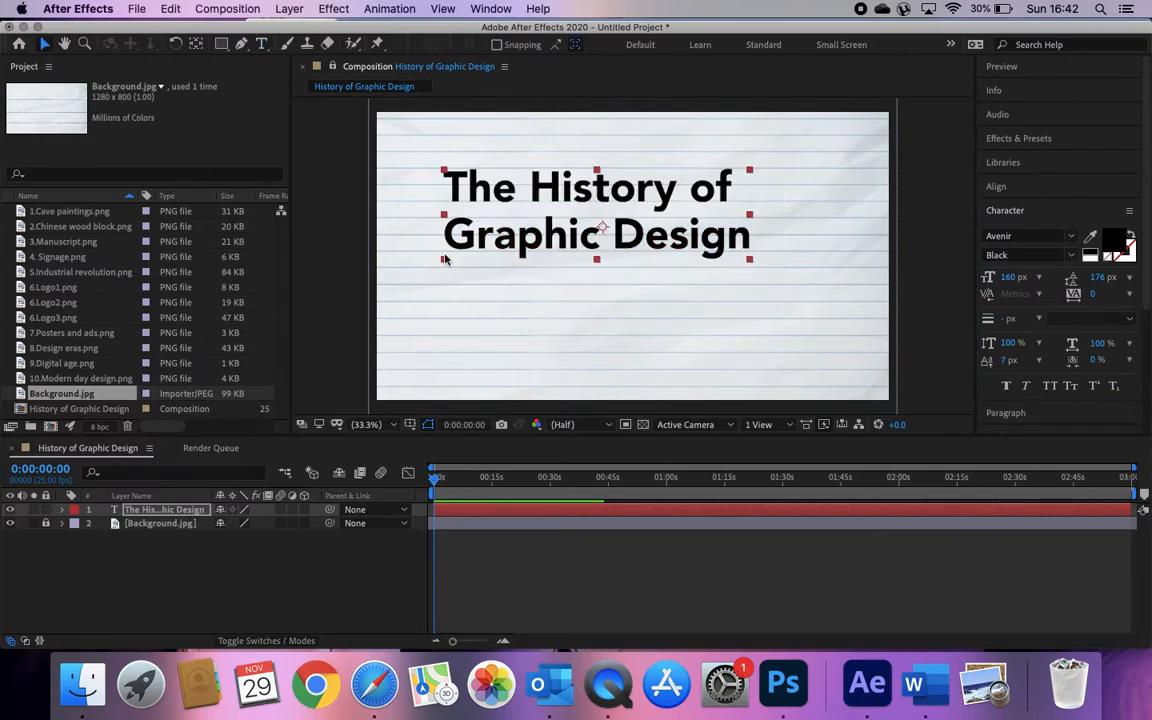
left_click_drag(522, 223, 514, 221)
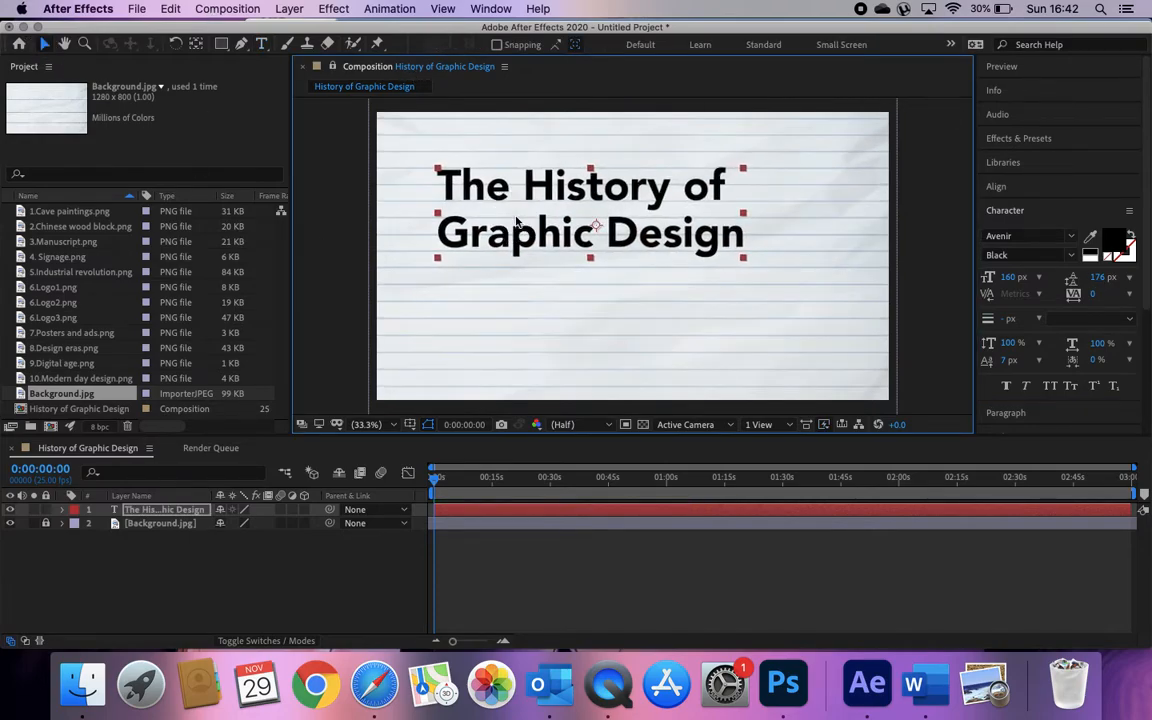
left_click(683, 300)
- Trim the title layer's start to 0:00:01:06 and preview the opening from the beginning of the timeline
left_click_drag(435, 481, 439, 480)
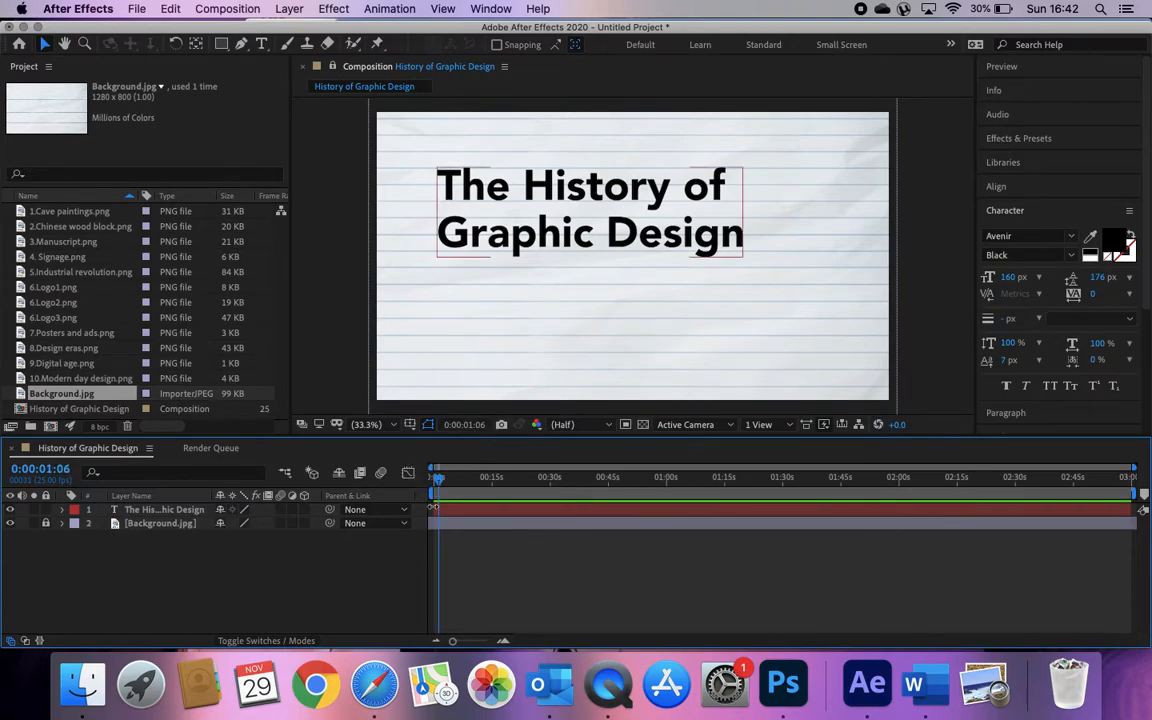
left_click(437, 508)
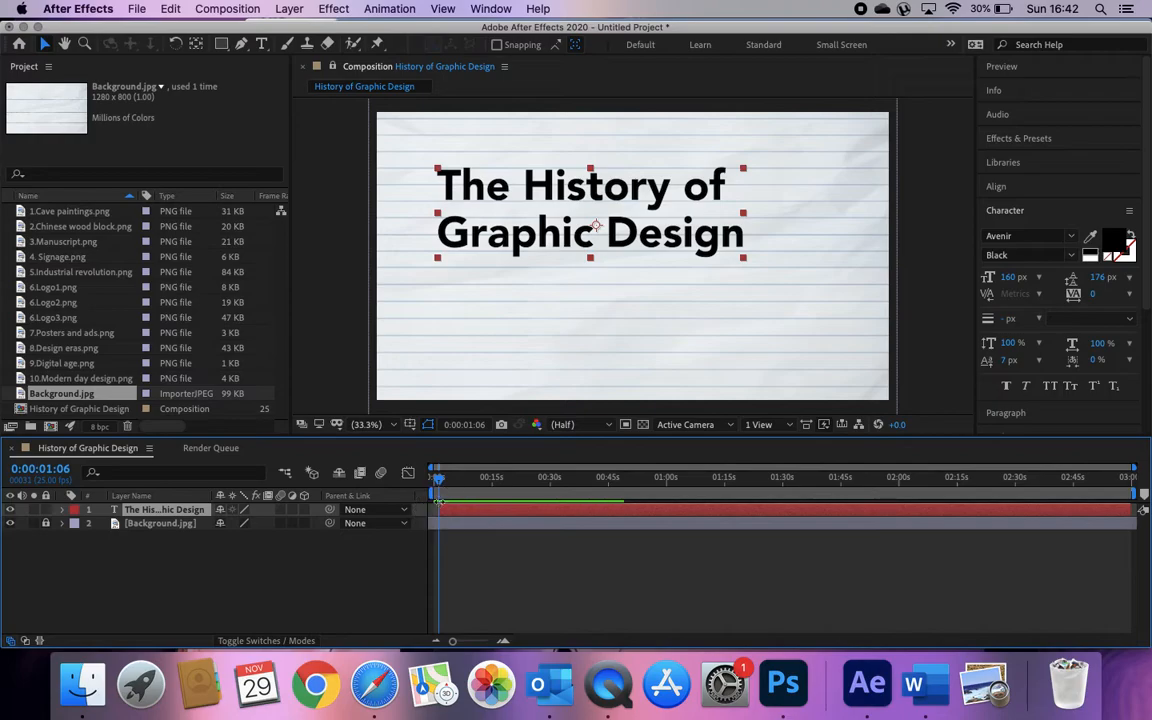
left_click(435, 477)
key("space")
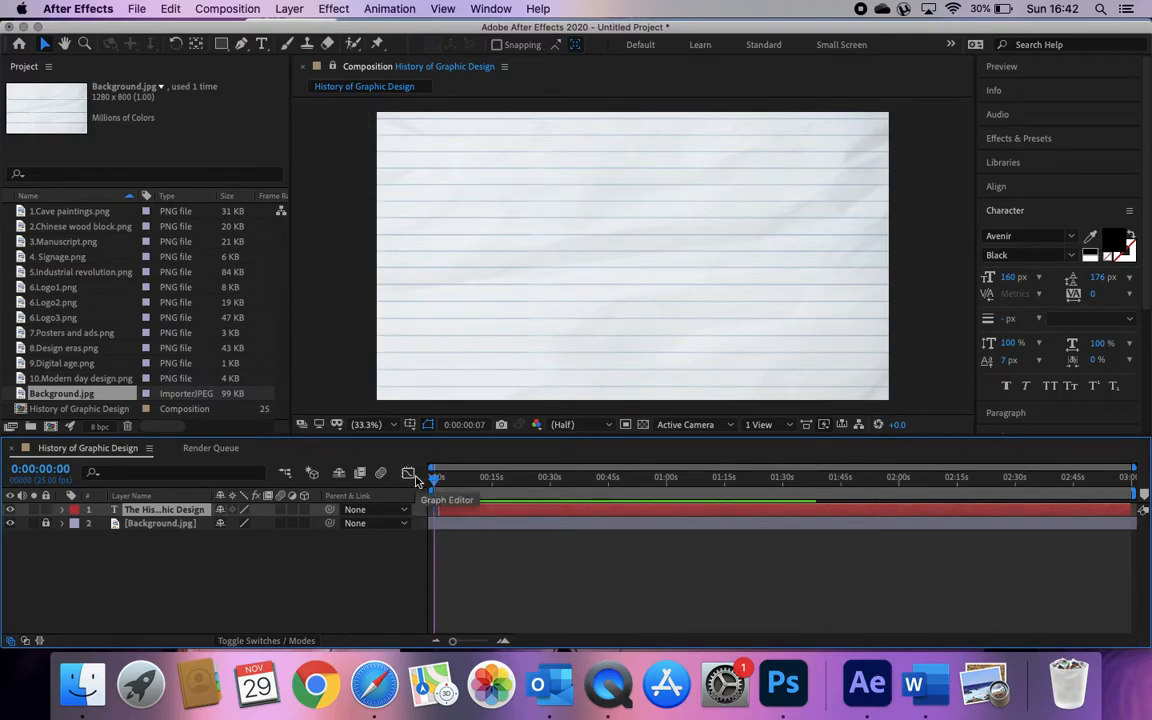
key("space")
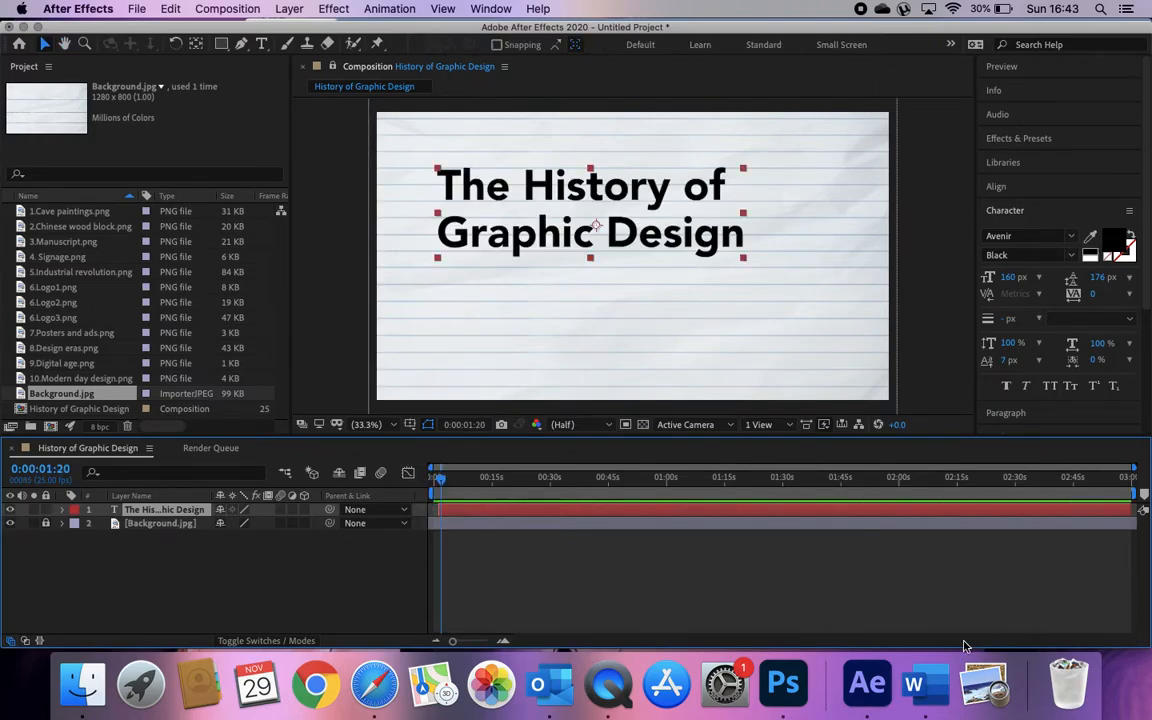
- Trim the end of the title layer to 0:00:08:00 on the timeline
left_click_drag(1131, 510, 464, 509)
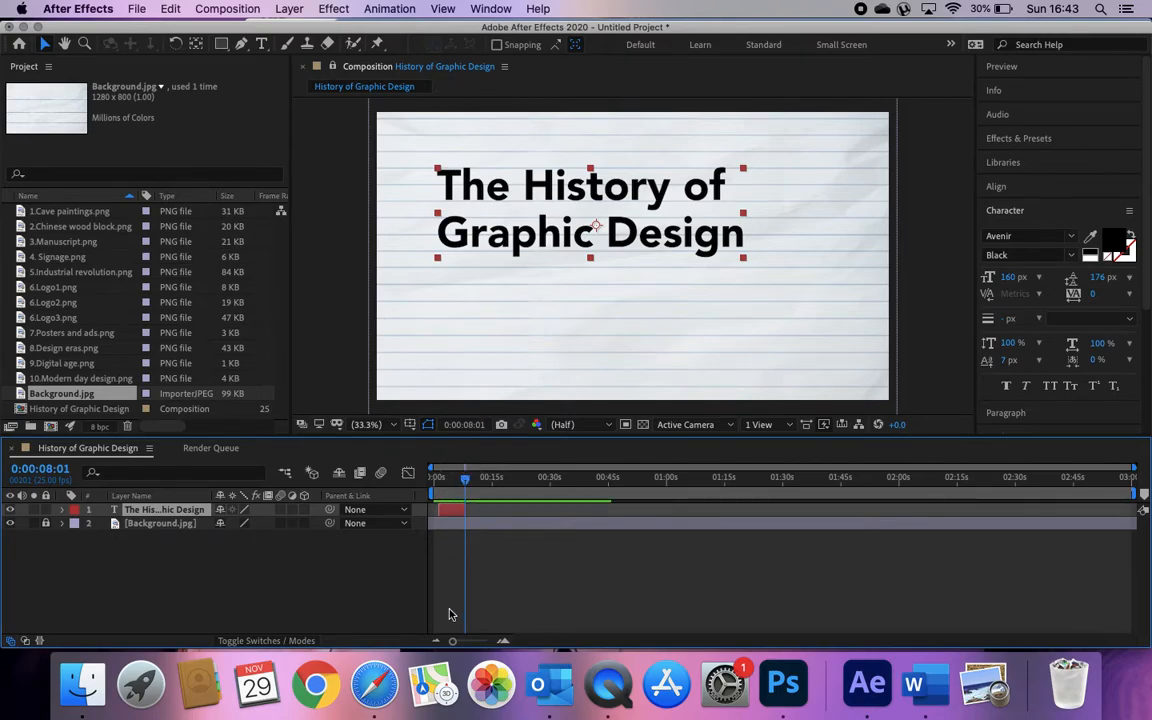
left_click_drag(452, 642, 455, 644)
mouse_move(470, 645)
left_mouse_down()
mouse_move(496, 636)
mouse_move(465, 636)
mouse_move(472, 646)
left_mouse_up()
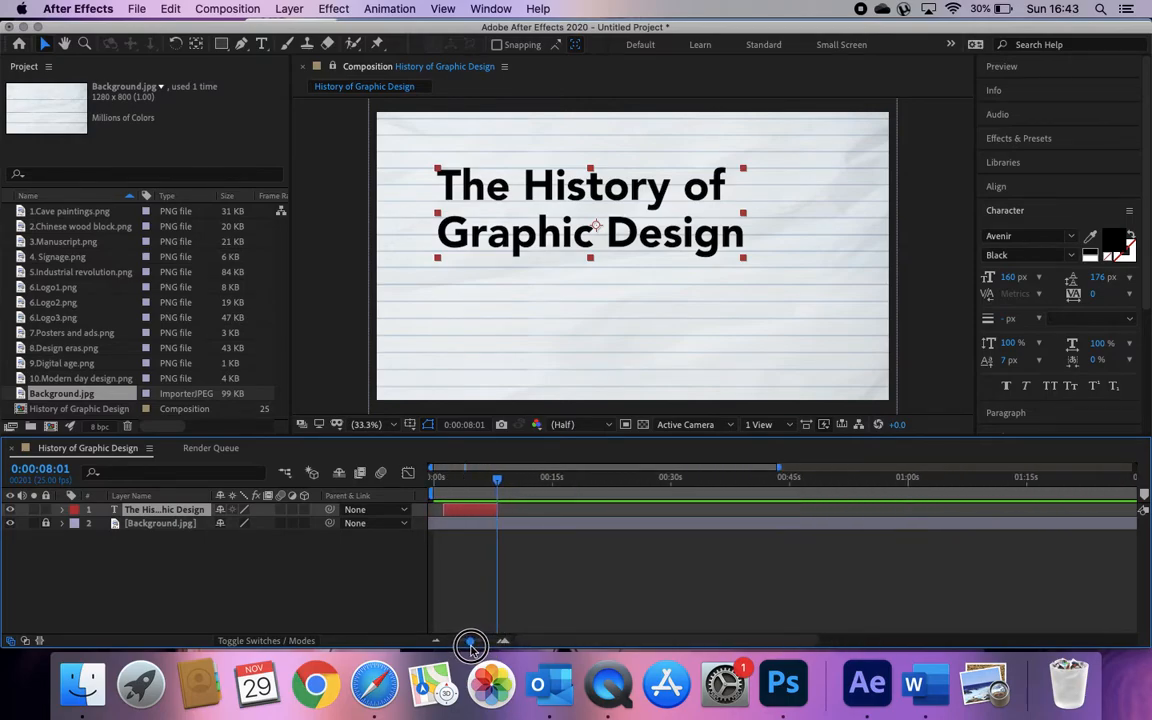
left_click_drag(622, 645, 390, 592)
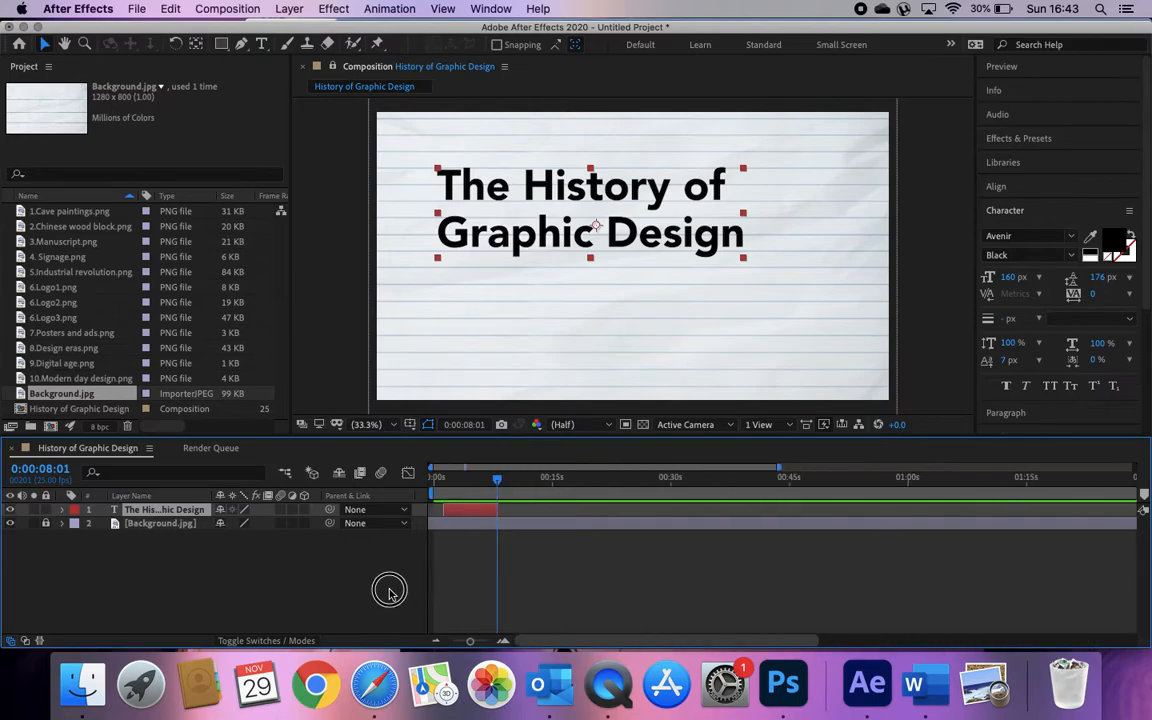
left_click_drag(470, 641, 476, 648)
left_click_drag(518, 510, 514, 476)
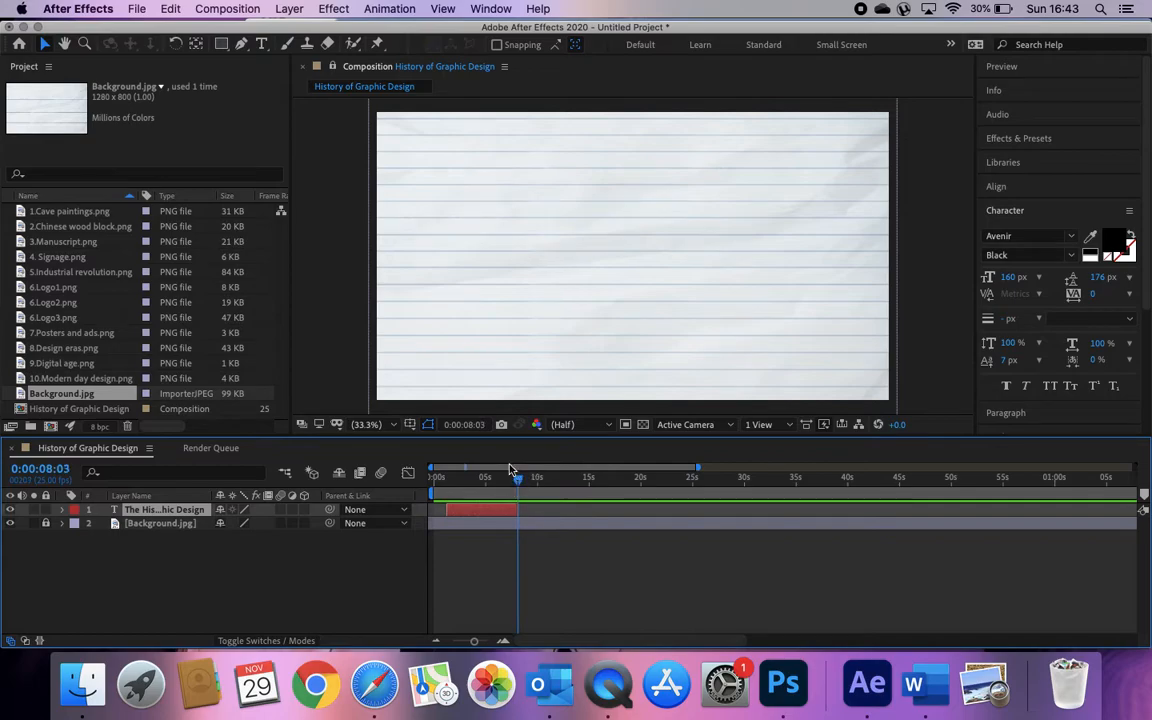
left_click(478, 425)
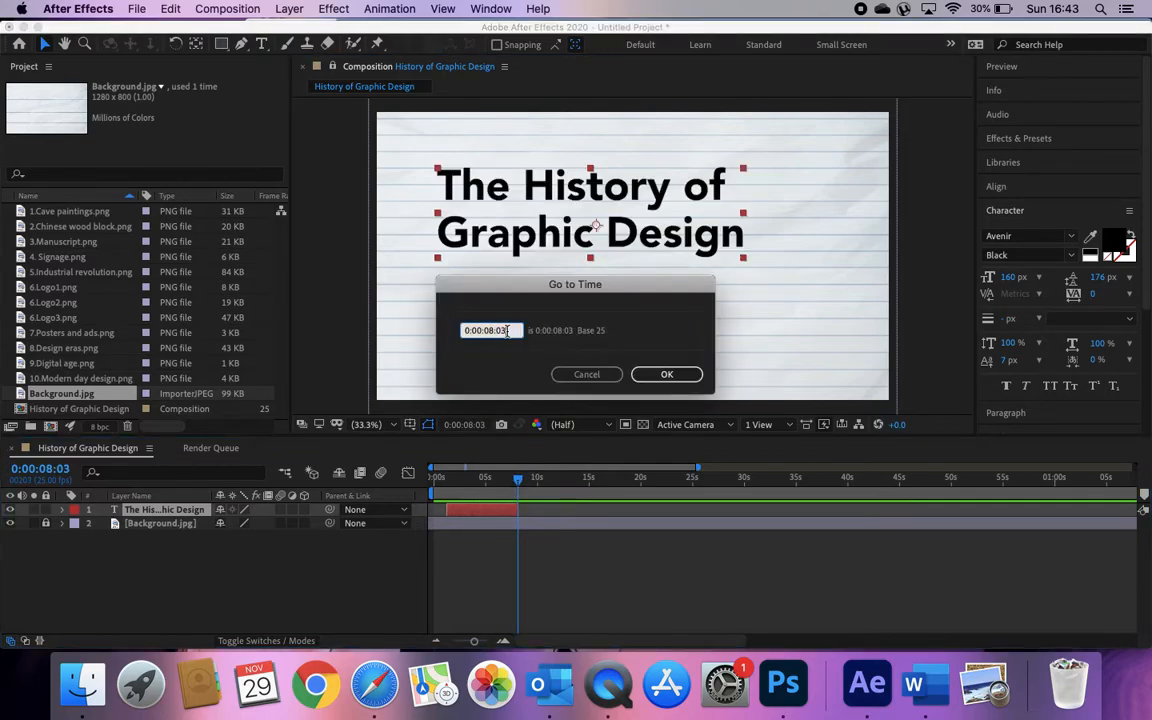
type("0")
key("Return")
left_click_drag(522, 513, 518, 509)
left_click(557, 569)
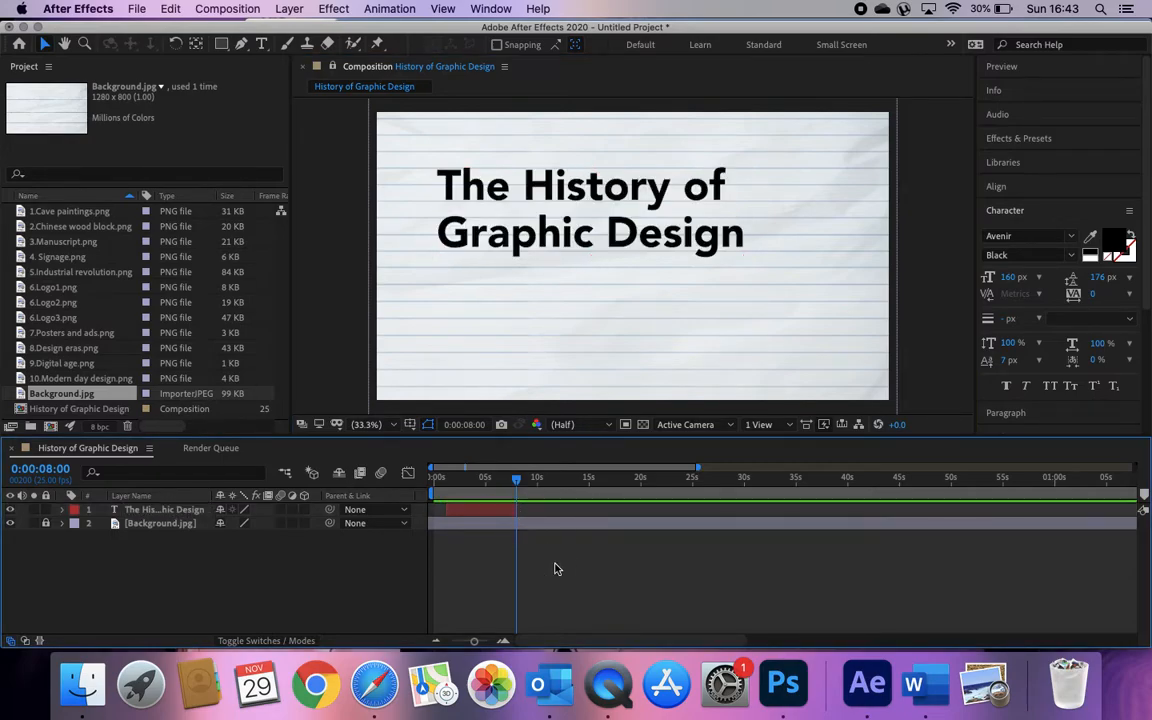
- Preview the title from the start, trim its layer's end to 0:00:06:00, and move the current time to 0:00:03:04
left_click(438, 478)
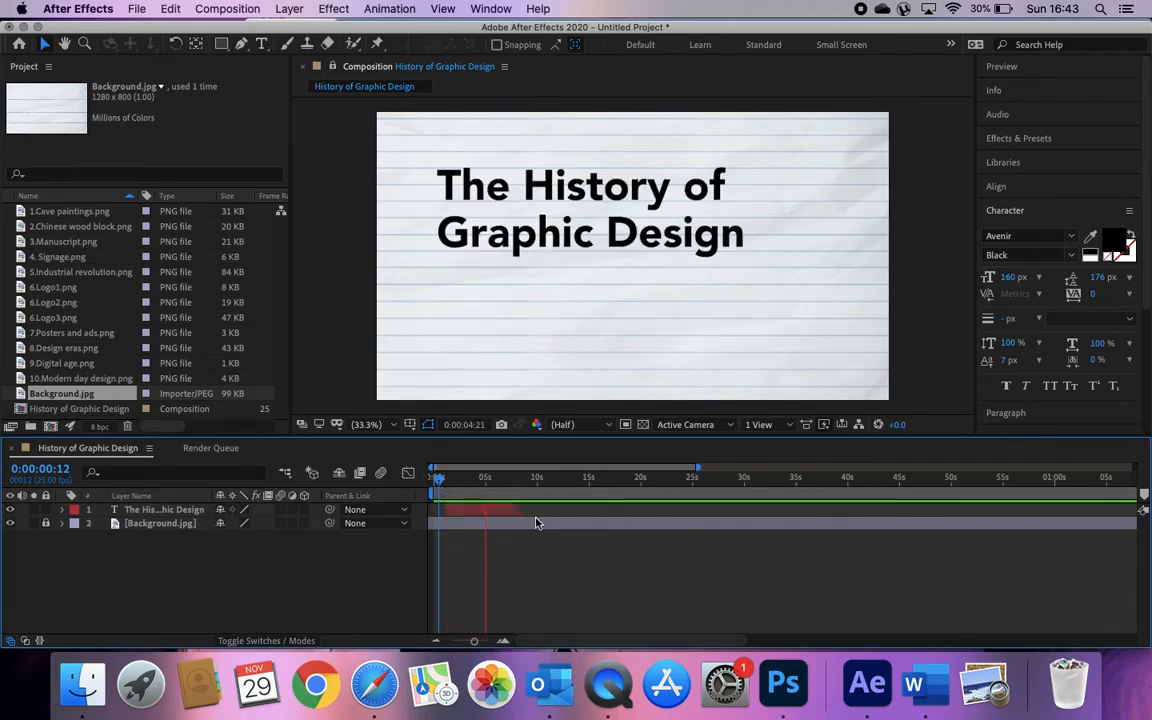
left_click(496, 479)
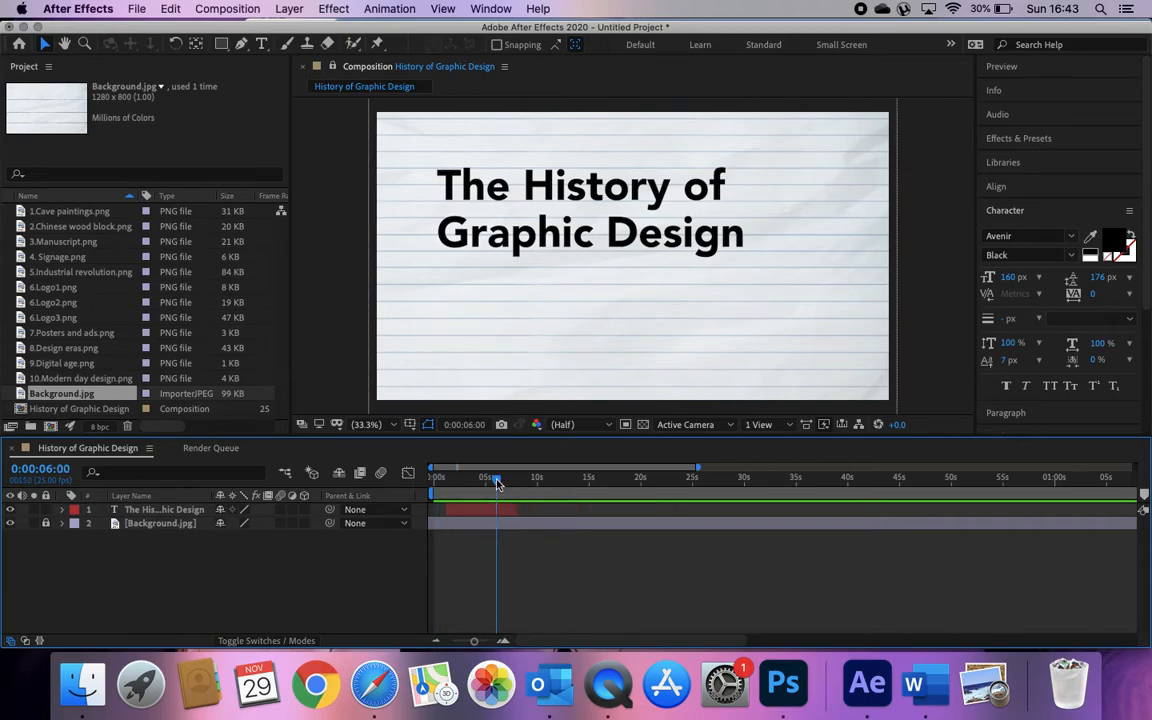
left_click_drag(496, 481, 468, 481)
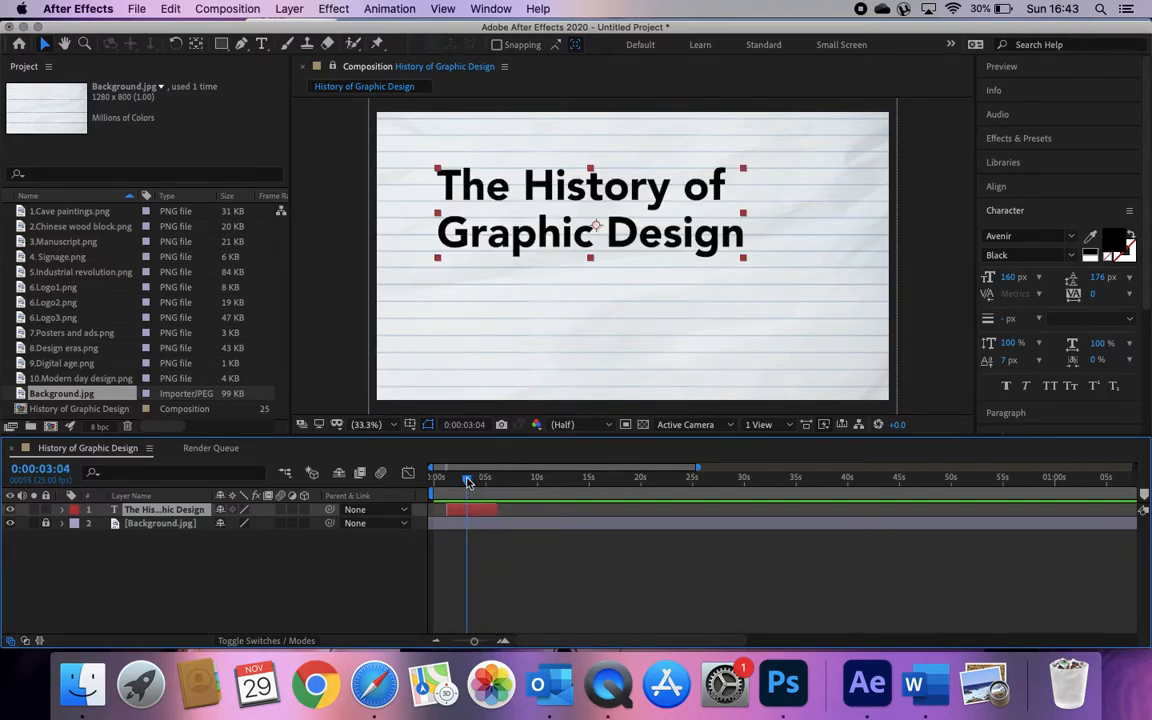
left_click(320, 251)
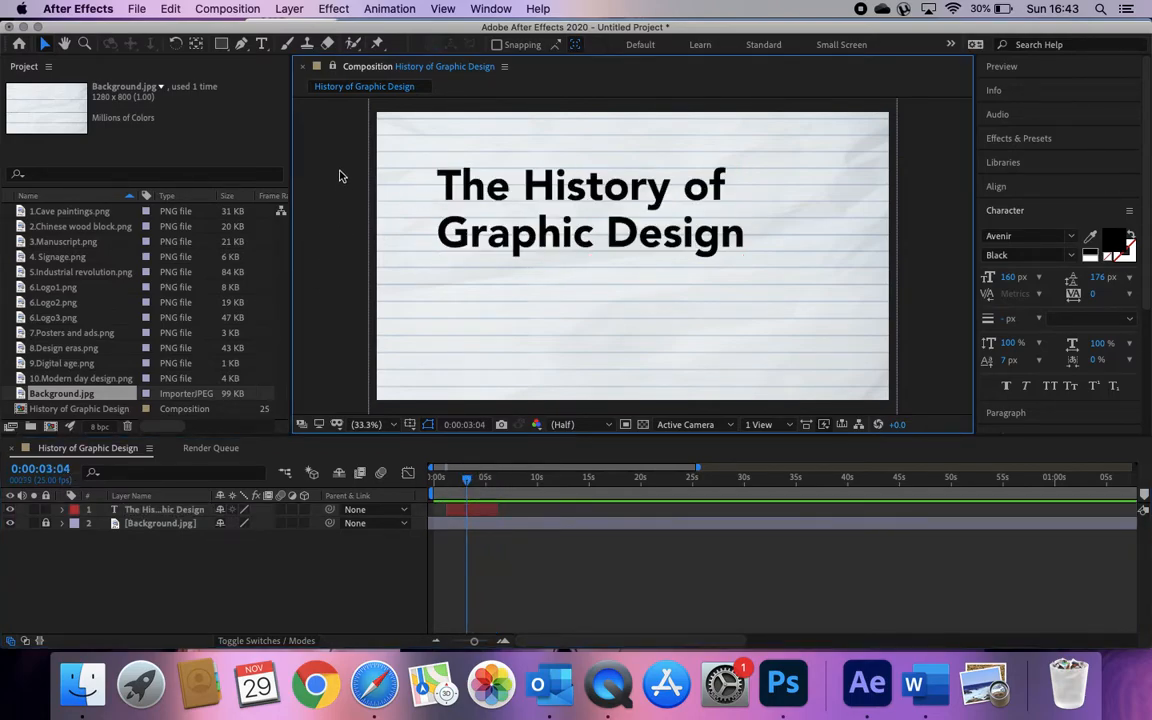
- Create a second text box below the title and paste the description starting "The art/skill/craft of combining text" from the Word script
left_click(262, 44)
left_click_drag(442, 275, 821, 366)
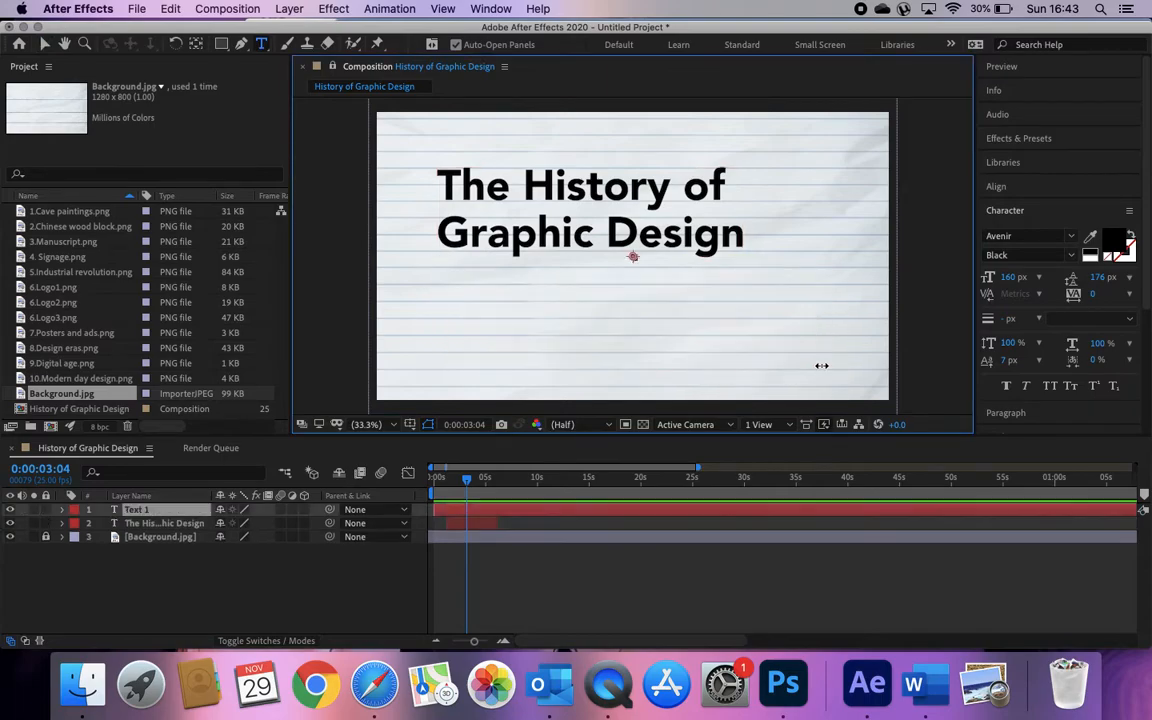
left_click(913, 685)
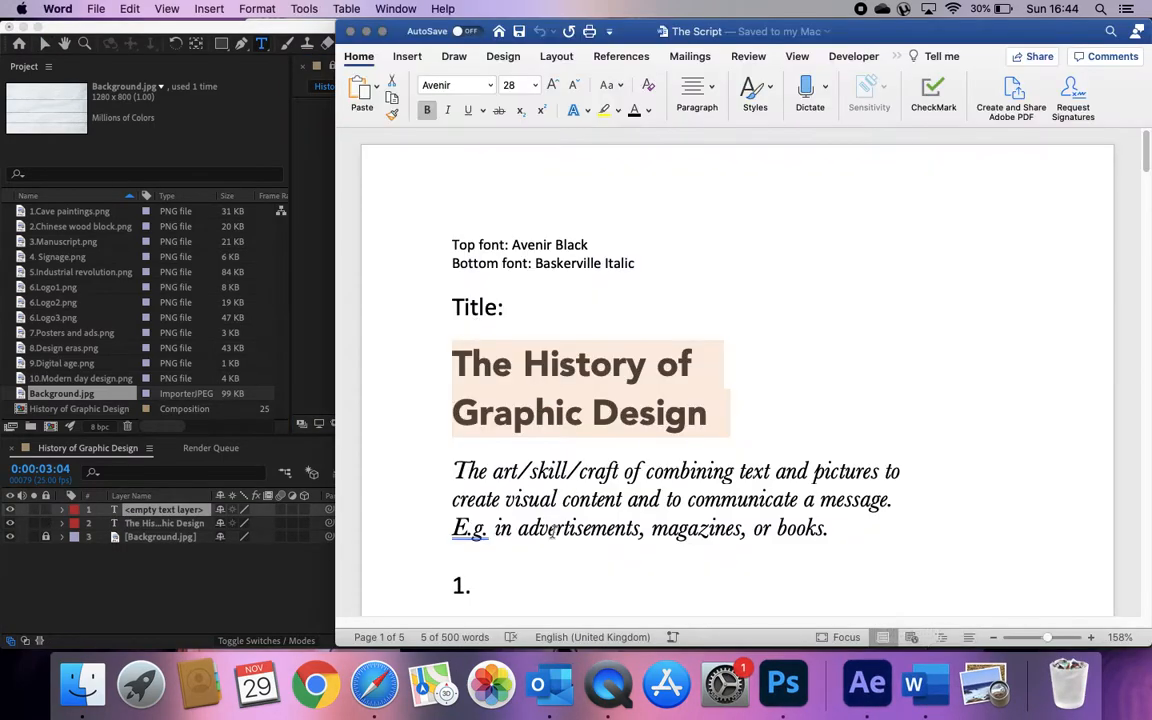
left_click(629, 499)
left_click_drag(831, 531, 369, 487)
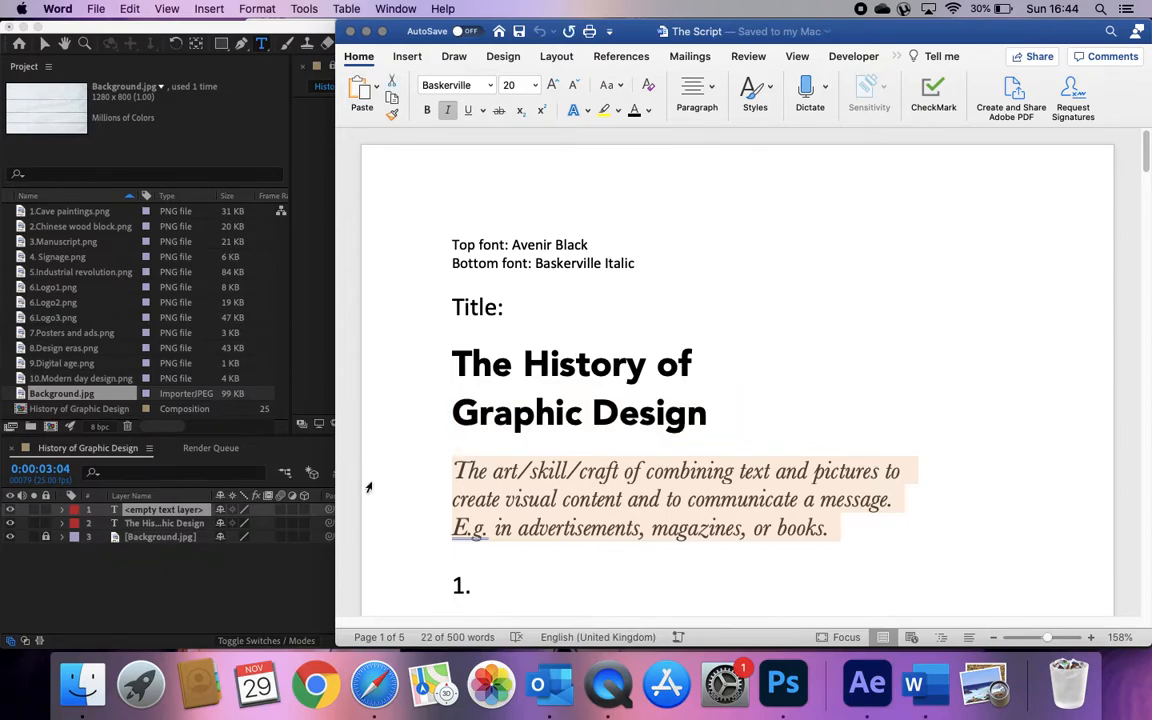
left_click(325, 340)
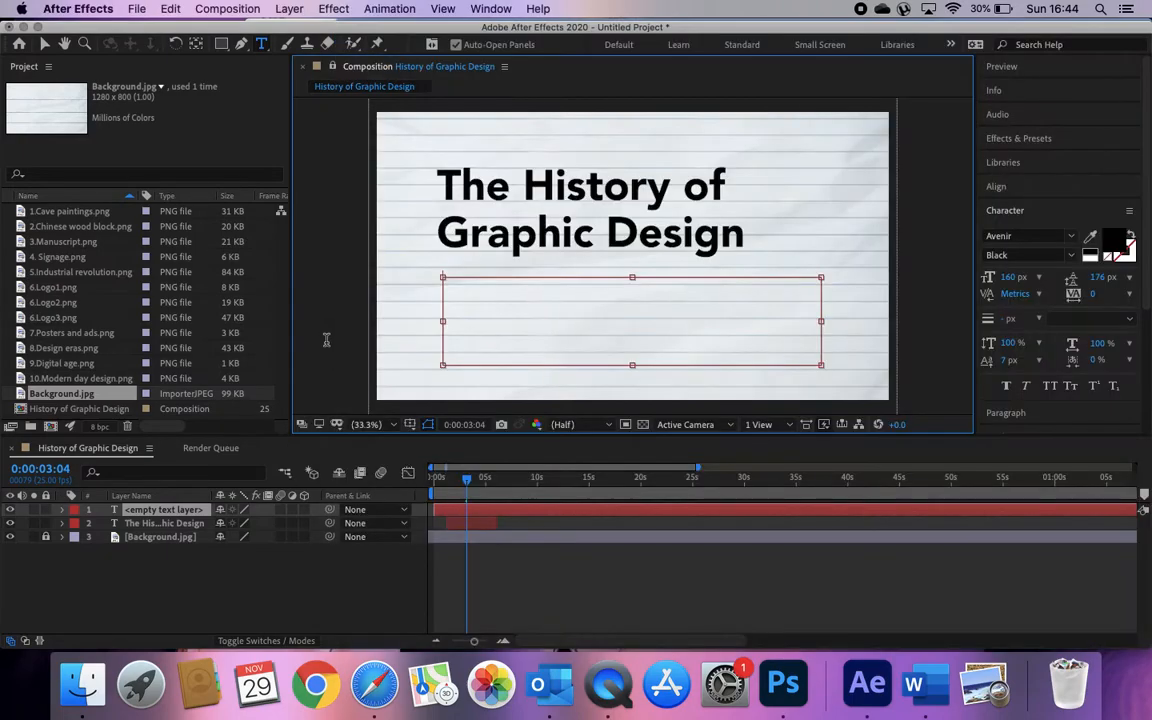
key("super+v")
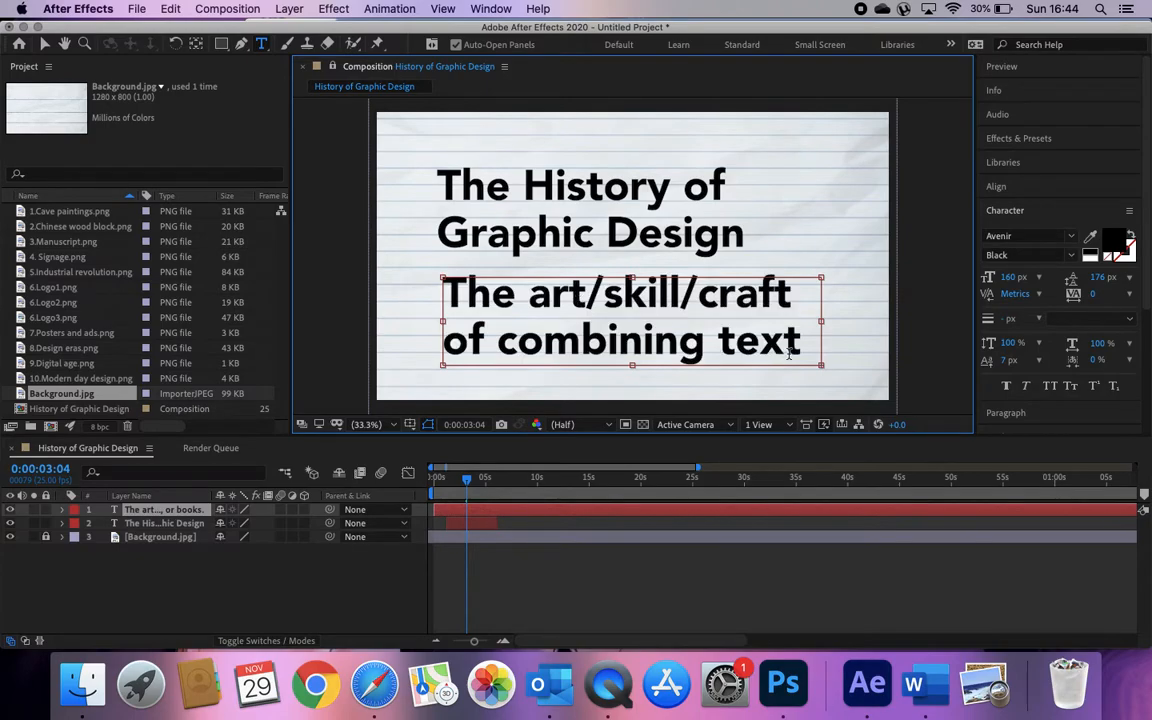
- Set the visible part of the description to Baskerville Italic and reduce its font size to about 86 px
left_click_drag(452, 288, 882, 452)
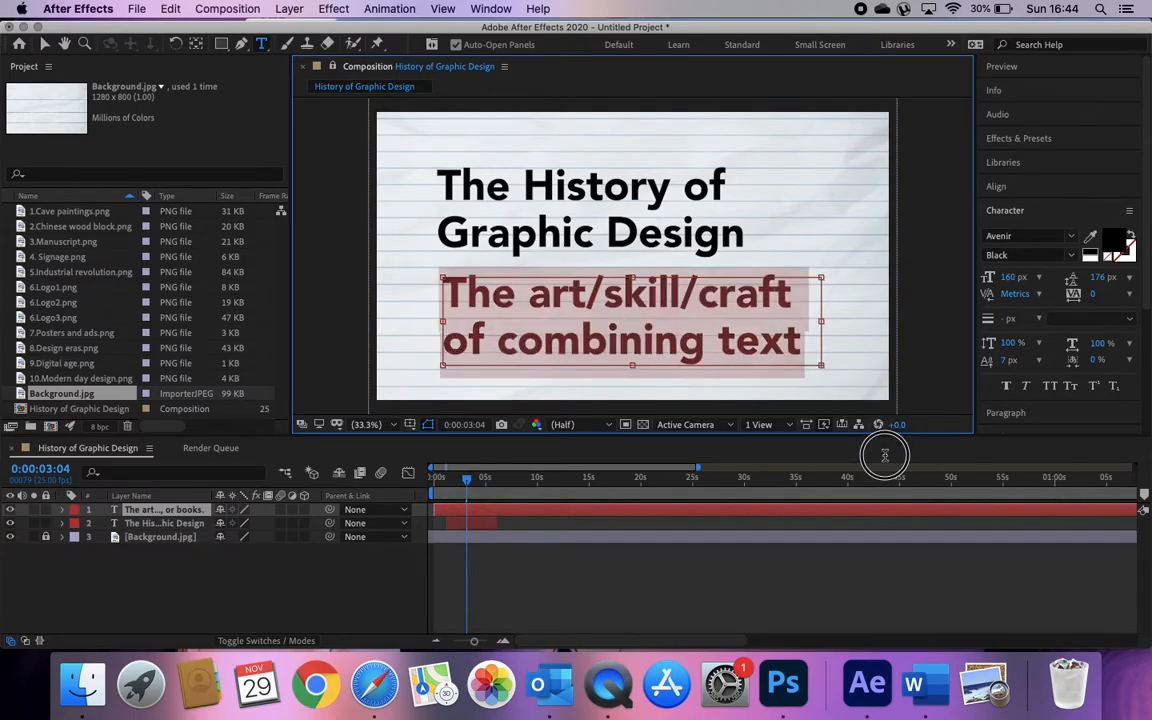
left_click(1072, 238)
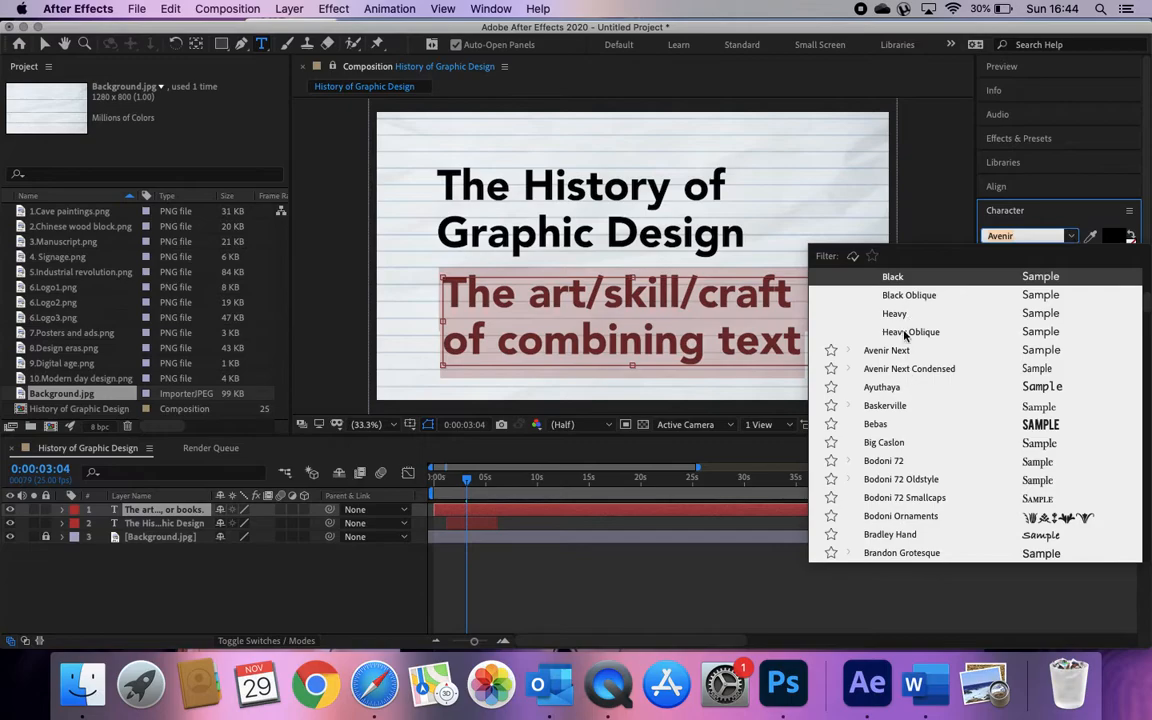
scroll(905, 330, "down", 2)
left_click(885, 365)
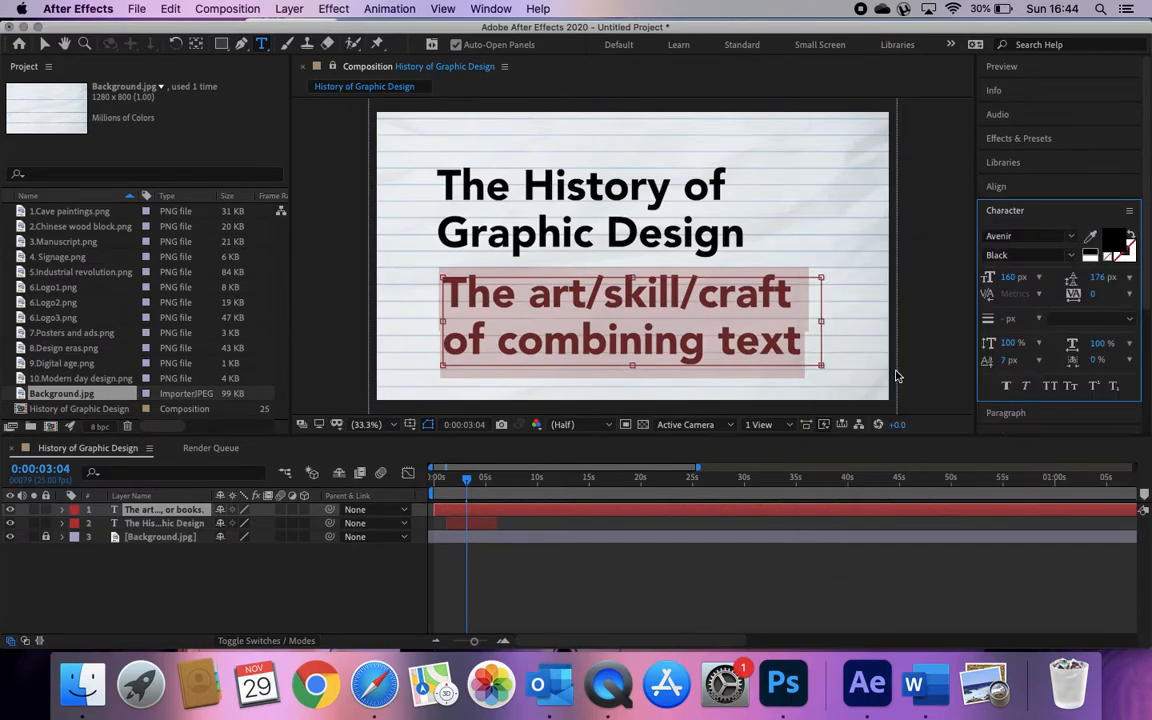
left_click(1068, 255)
left_click(1036, 272)
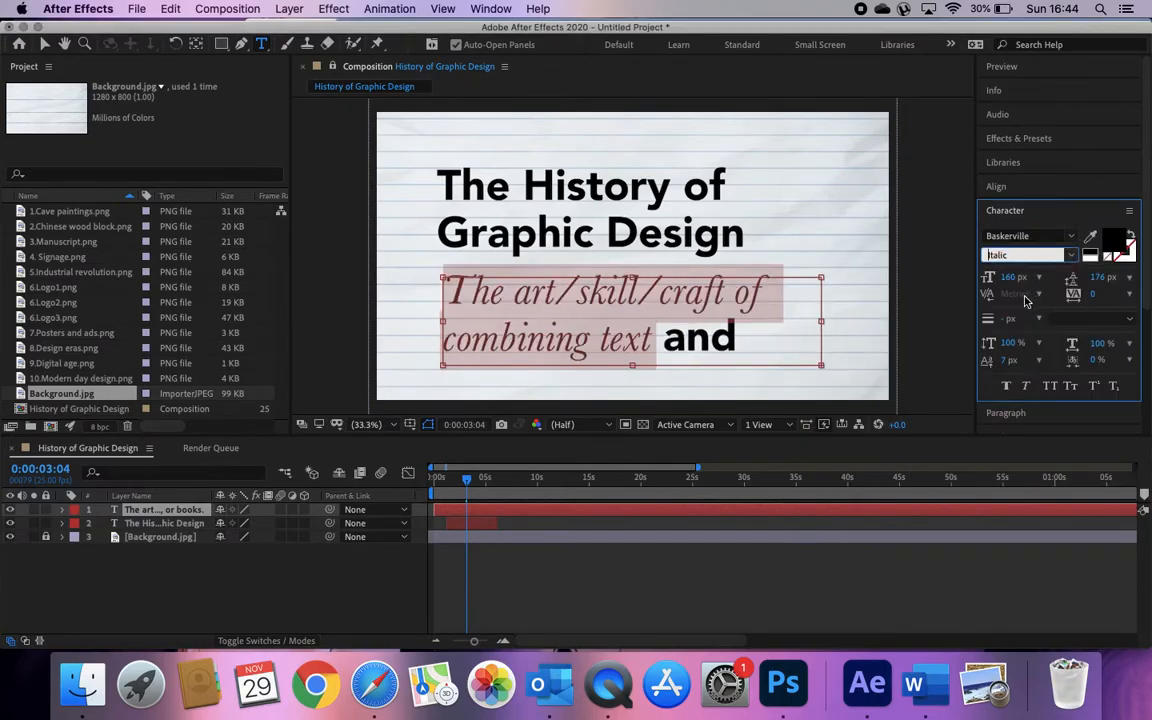
left_click_drag(1010, 282, 960, 278)
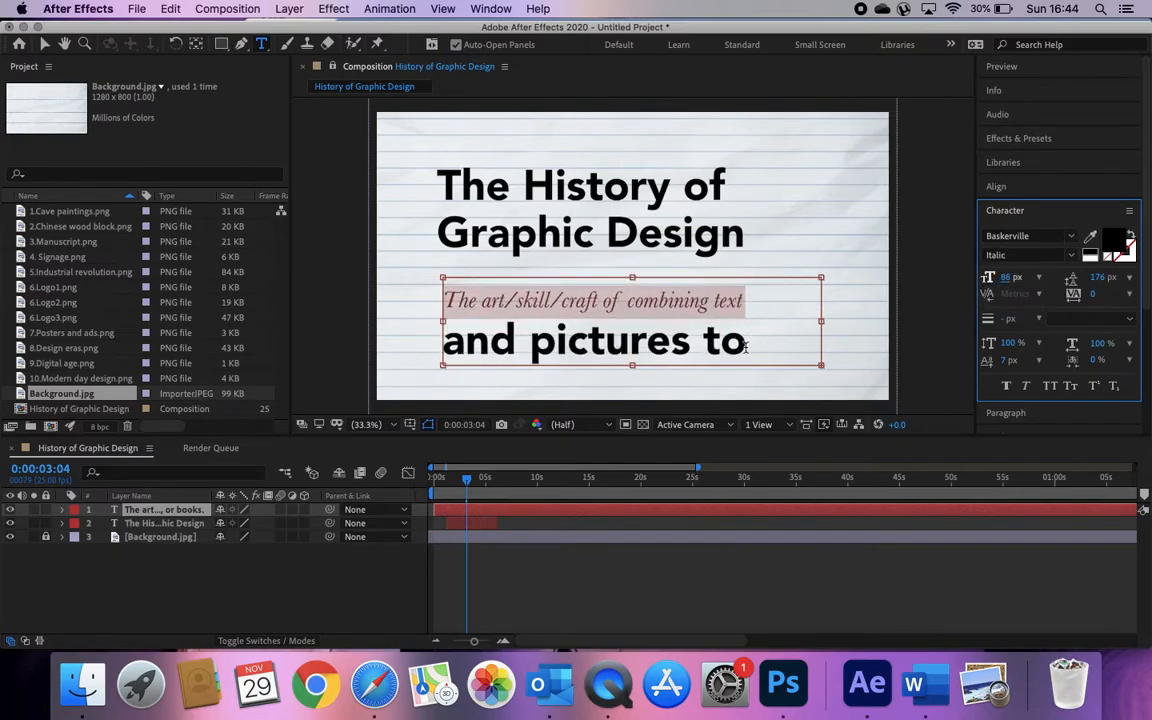
- Enlarge the description's text box upward, shift it closer to the title, and set its visible text to 60 px
left_click(446, 343)
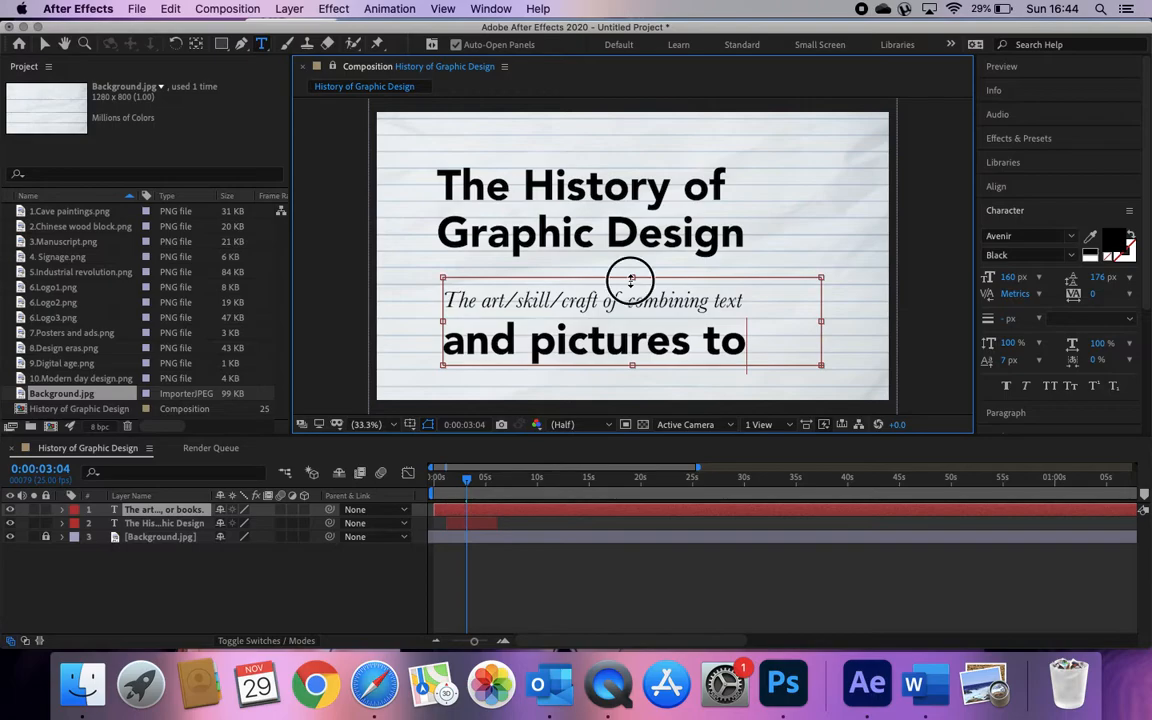
left_click_drag(631, 277, 630, 263)
mouse_move(797, 337)
left_mouse_down()
mouse_move(458, 301)
mouse_move(836, 347)
mouse_move(800, 328)
mouse_move(810, 327)
left_mouse_up()
double_click(729, 321)
left_click(773, 321)
left_click_drag(458, 272, 826, 357)
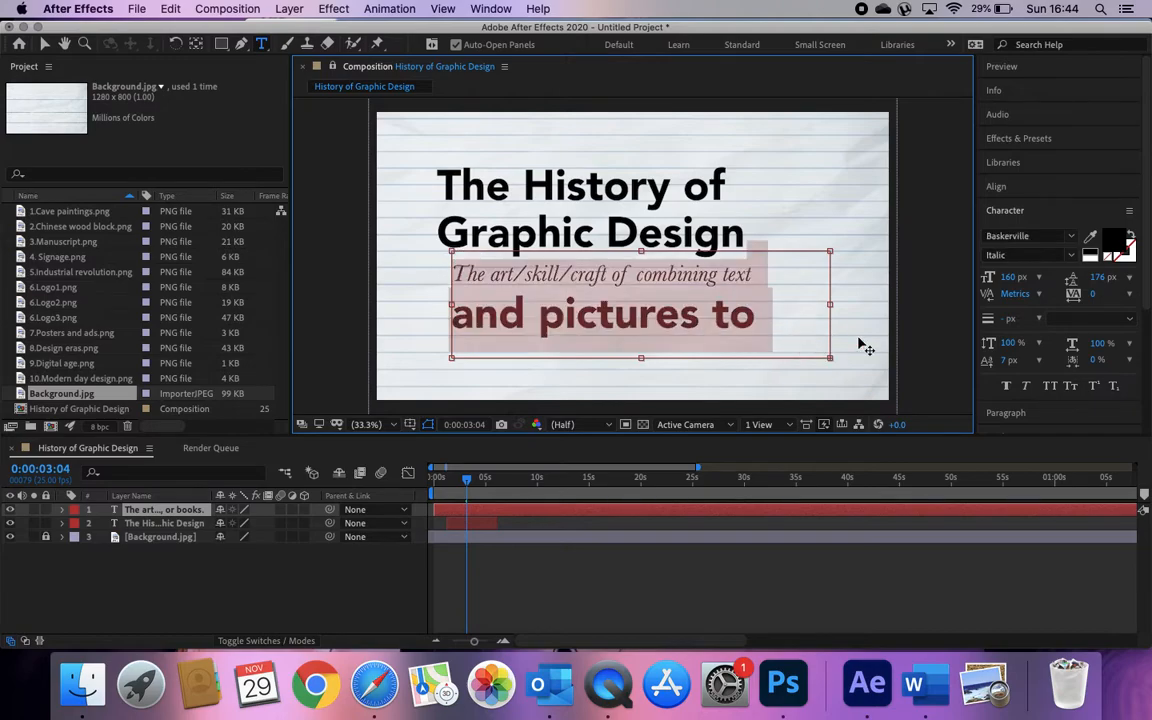
left_click(1039, 278)
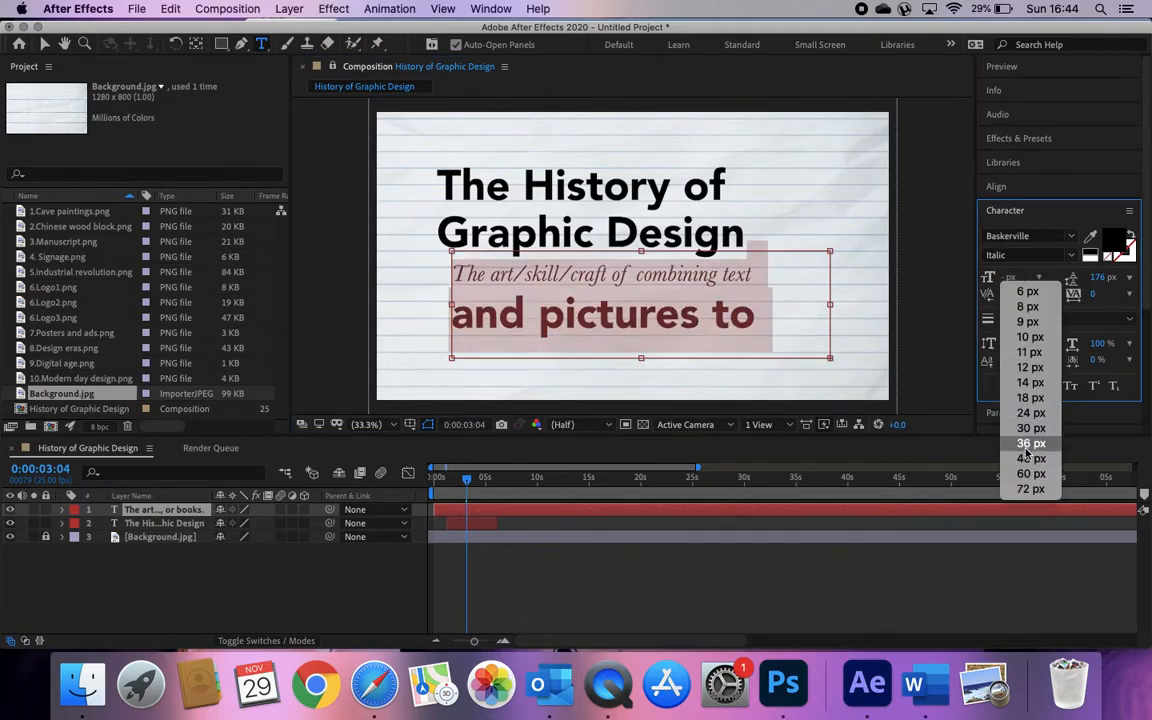
left_click(1034, 473)
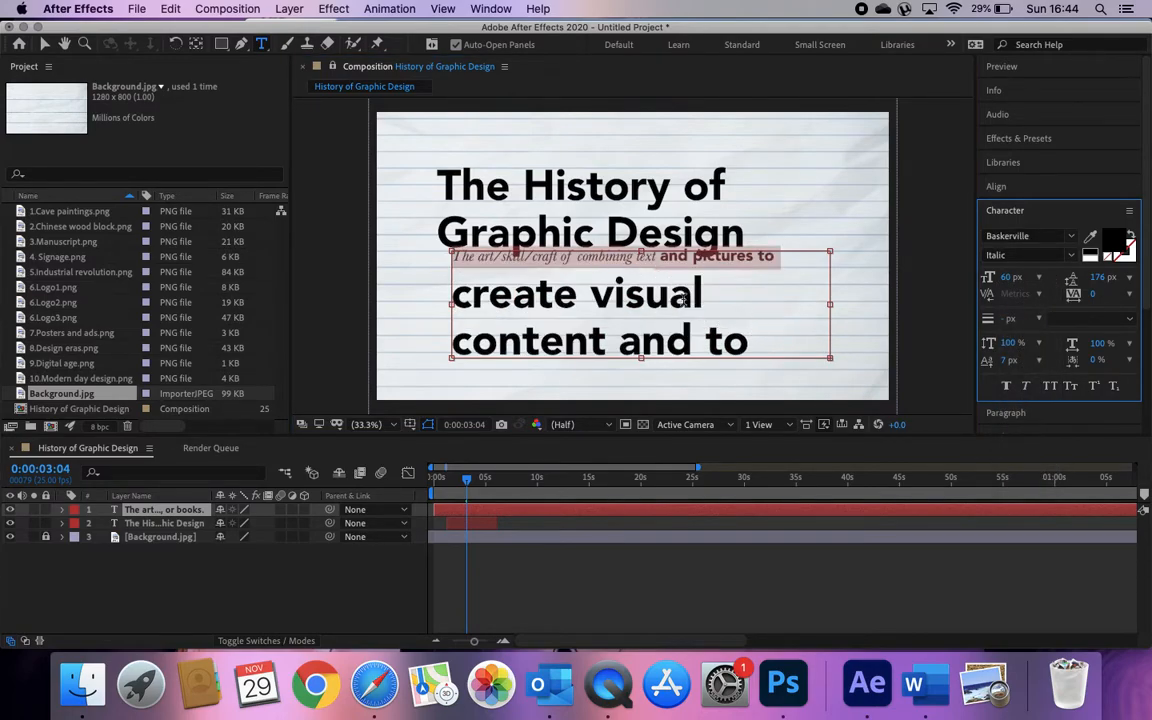
- Extend the description's text box past the bottom of the frame and set the text from "and pictures to" onward to 60 px
left_click_drag(776, 337, 442, 296)
left_click_drag(645, 357, 640, 408)
left_click_drag(758, 371, 722, 347)
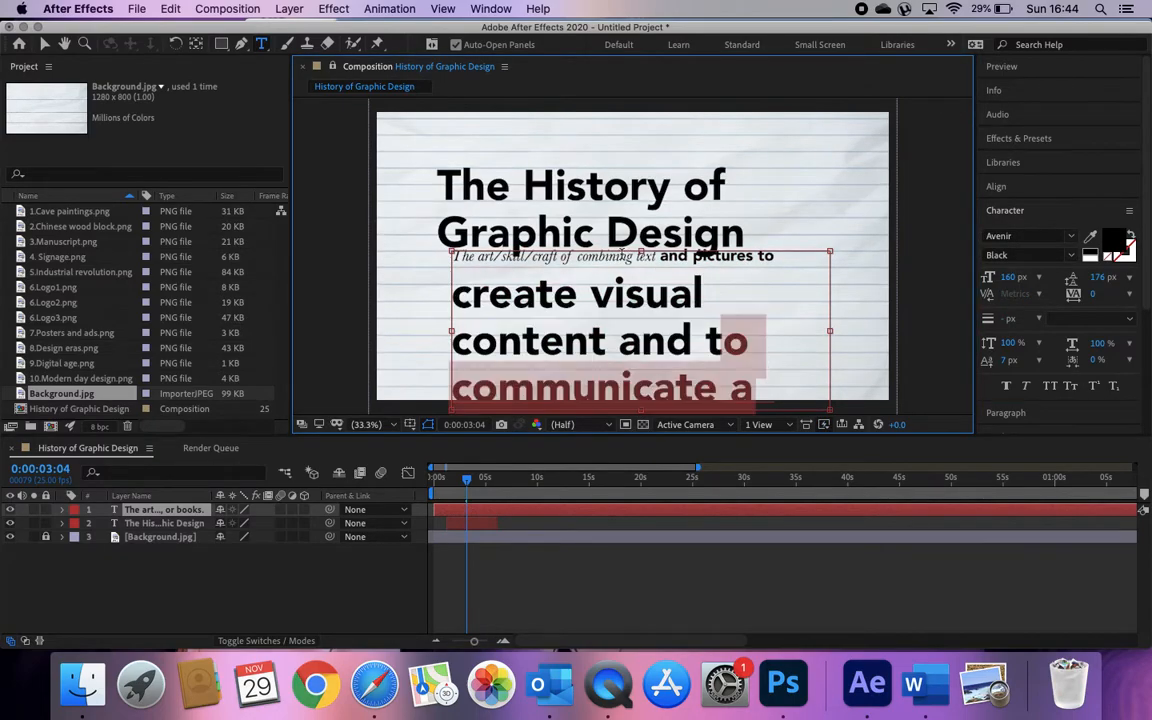
left_click_drag(660, 257, 978, 393)
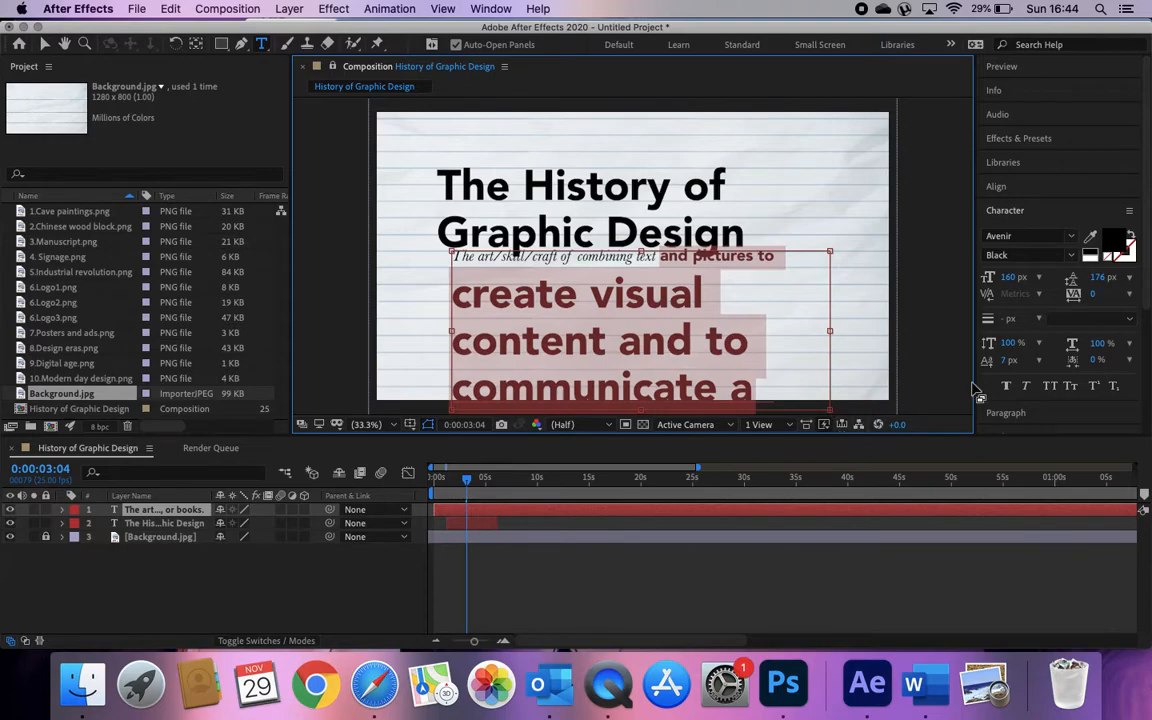
left_click(1040, 279)
left_click(1024, 470)
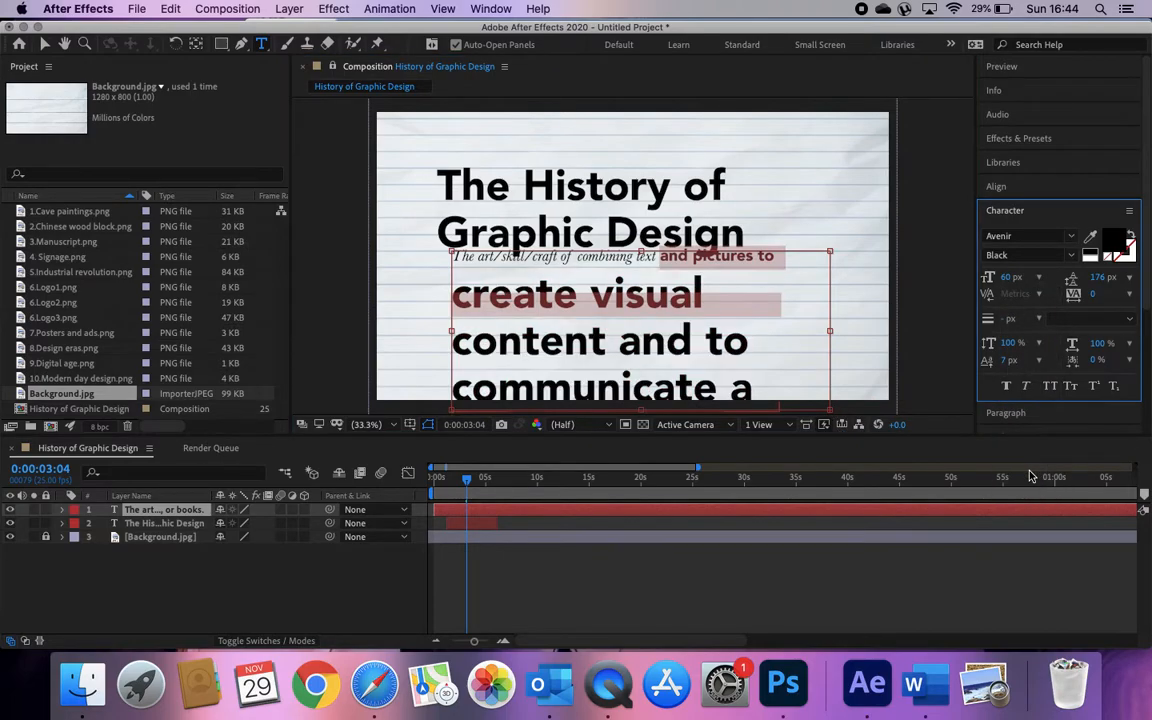
- Set both the leading and the font size of the visible description text to 60 px
left_click(662, 380)
left_click_drag(660, 257, 836, 453)
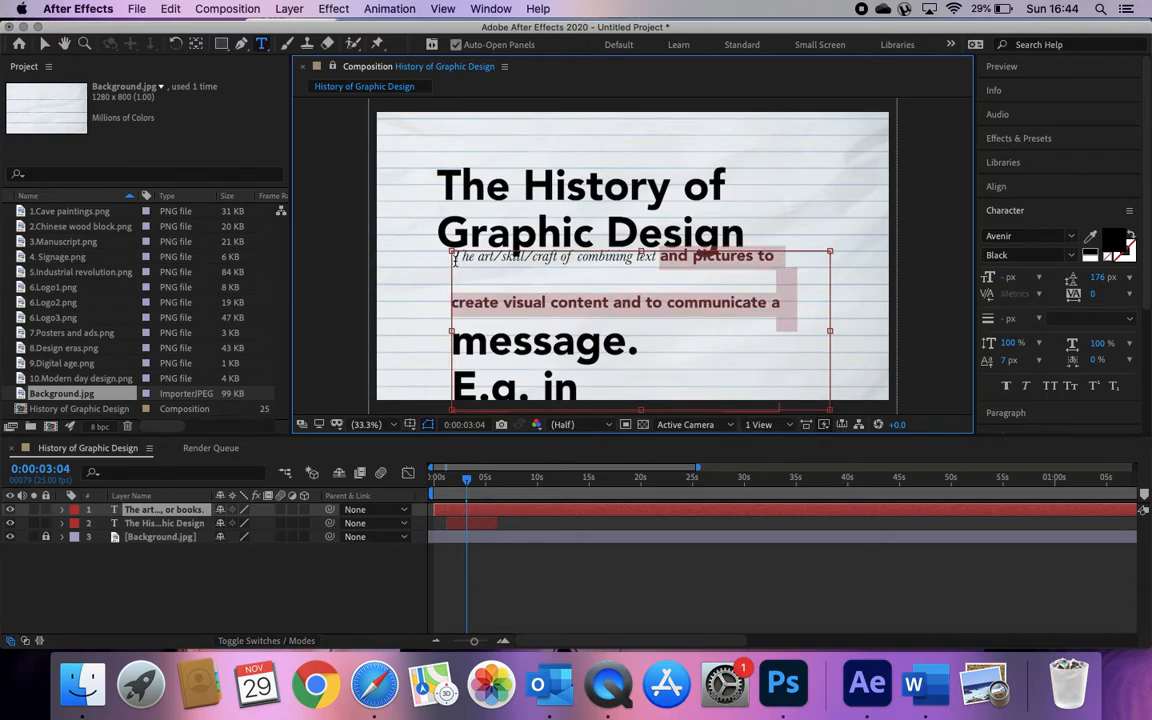
left_click(1126, 281)
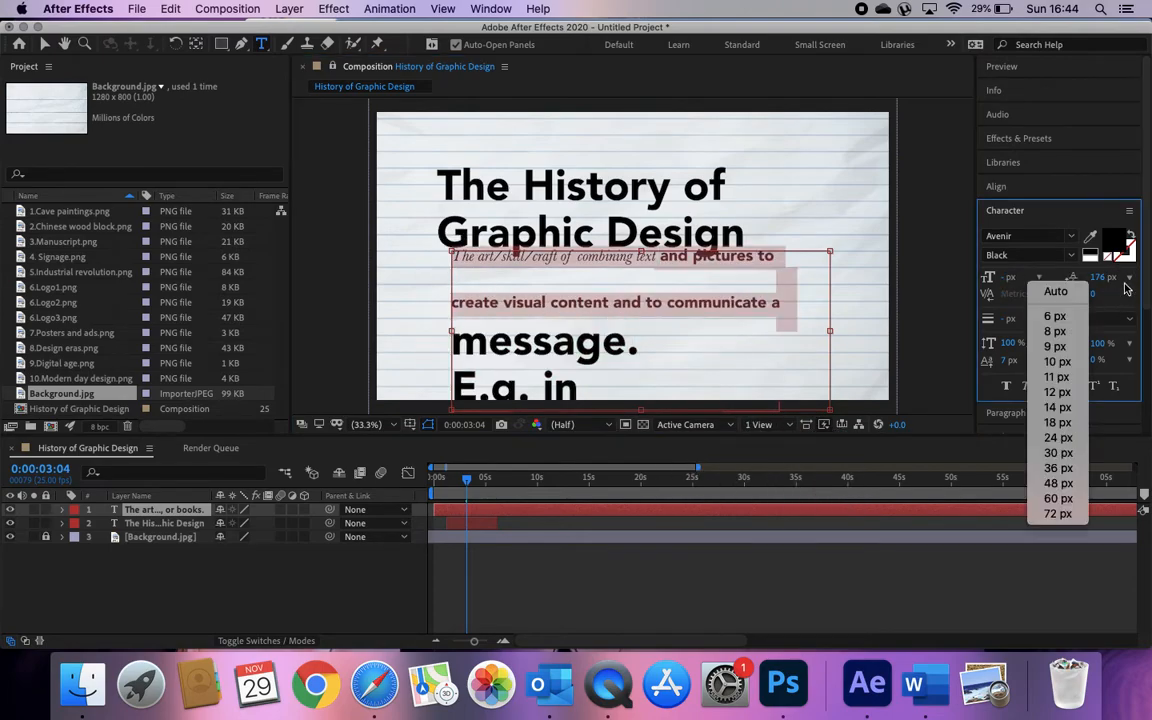
left_click(1058, 498)
left_click(1039, 278)
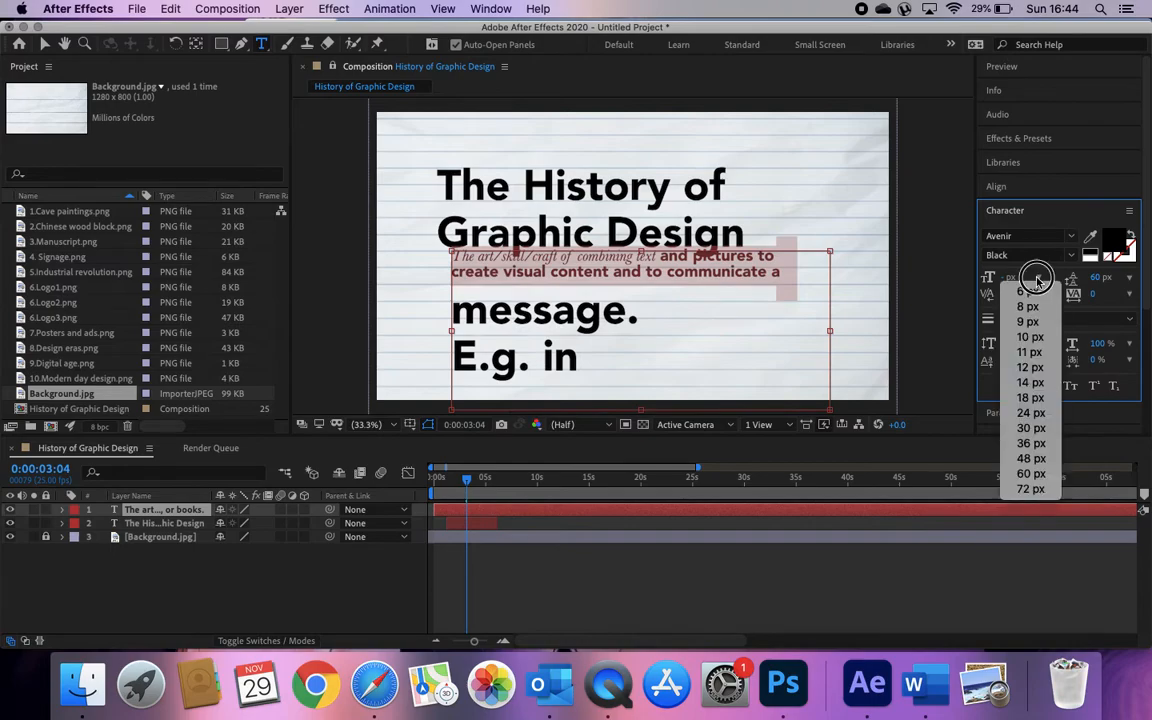
left_click(1031, 474)
- Extend the text box above the frame and set the remaining text from "message." onward to 60 px size and 60 px leading
left_click_drag(586, 362, 450, 313)
left_click(454, 311)
left_click_drag(642, 250, 644, 80)
left_click_drag(587, 333, 425, 139)
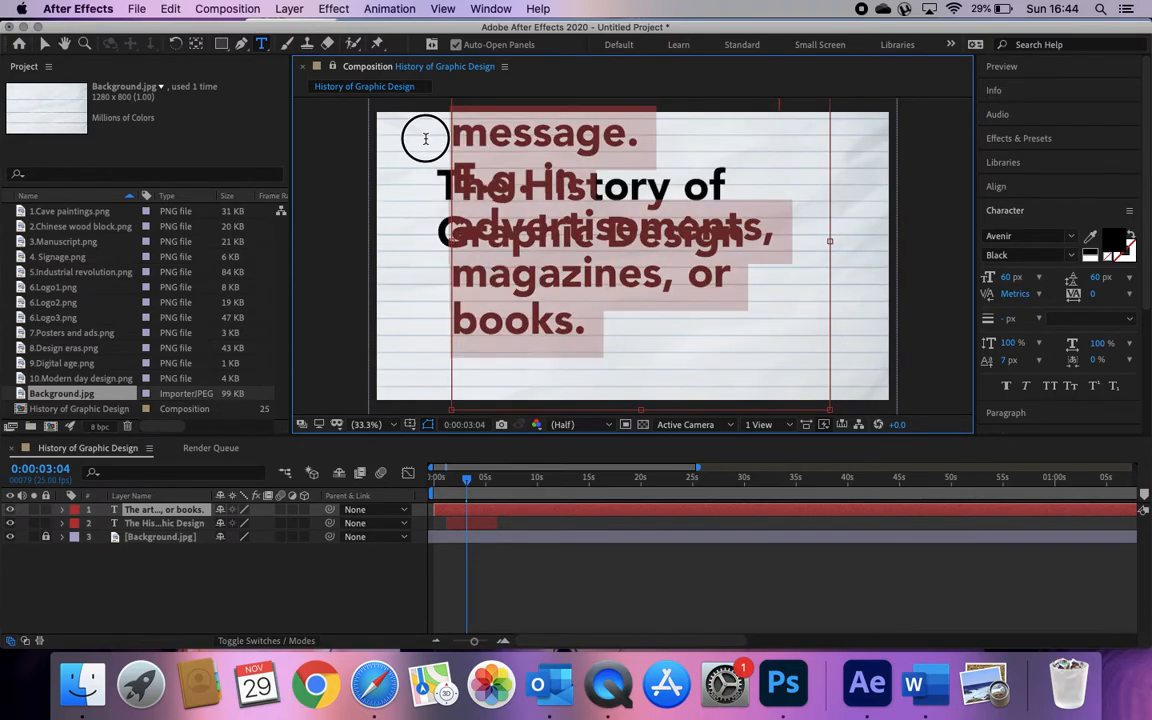
left_click(1039, 277)
left_click(1030, 473)
left_click(1130, 281)
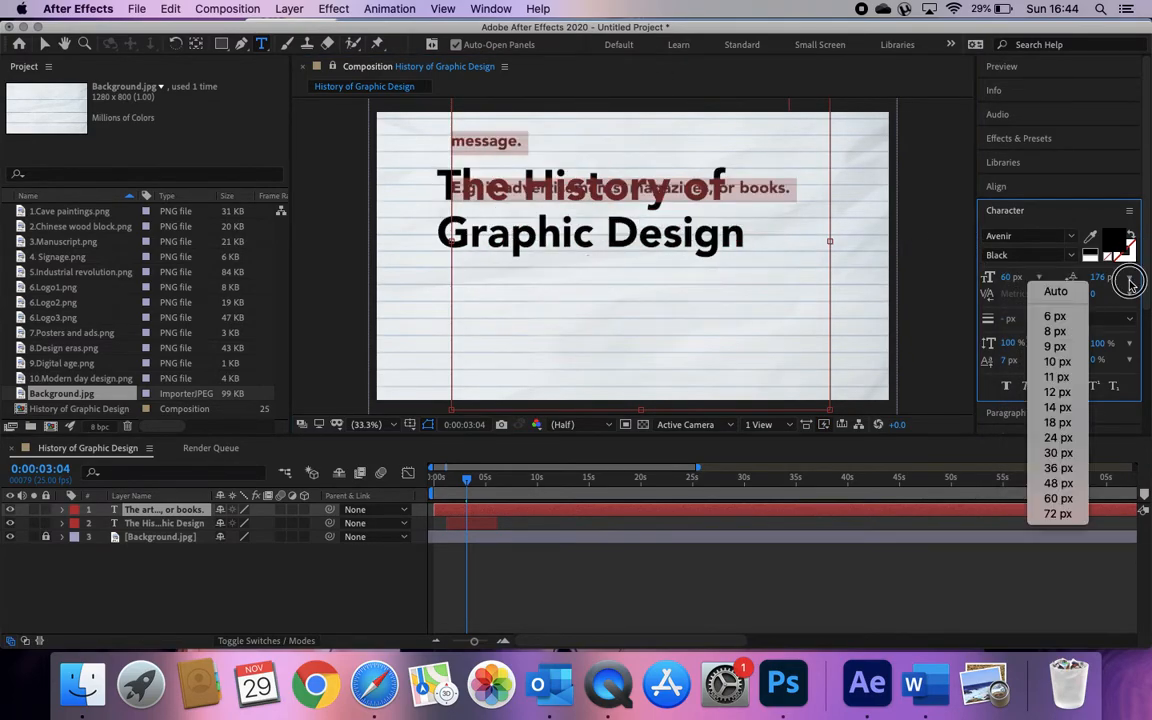
left_click(1058, 498)
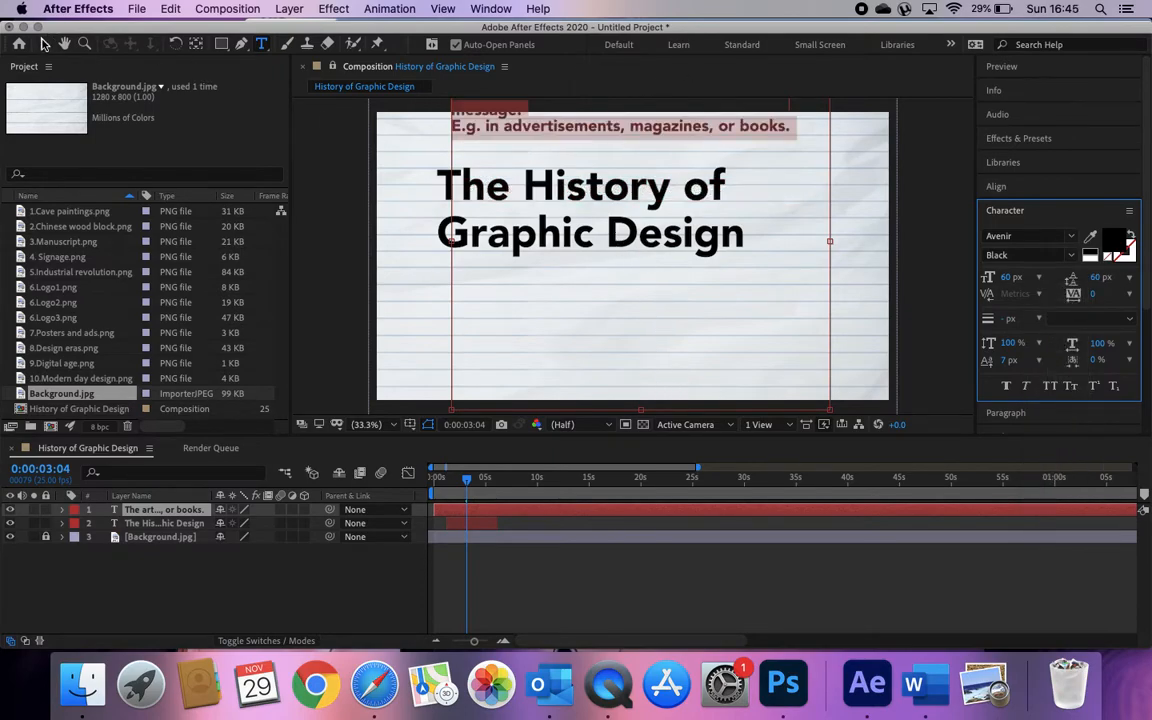
- Shorten the description's text box from its upper edge and move the text directly below the title
left_click(44, 44)
left_click_drag(581, 123, 580, 268)
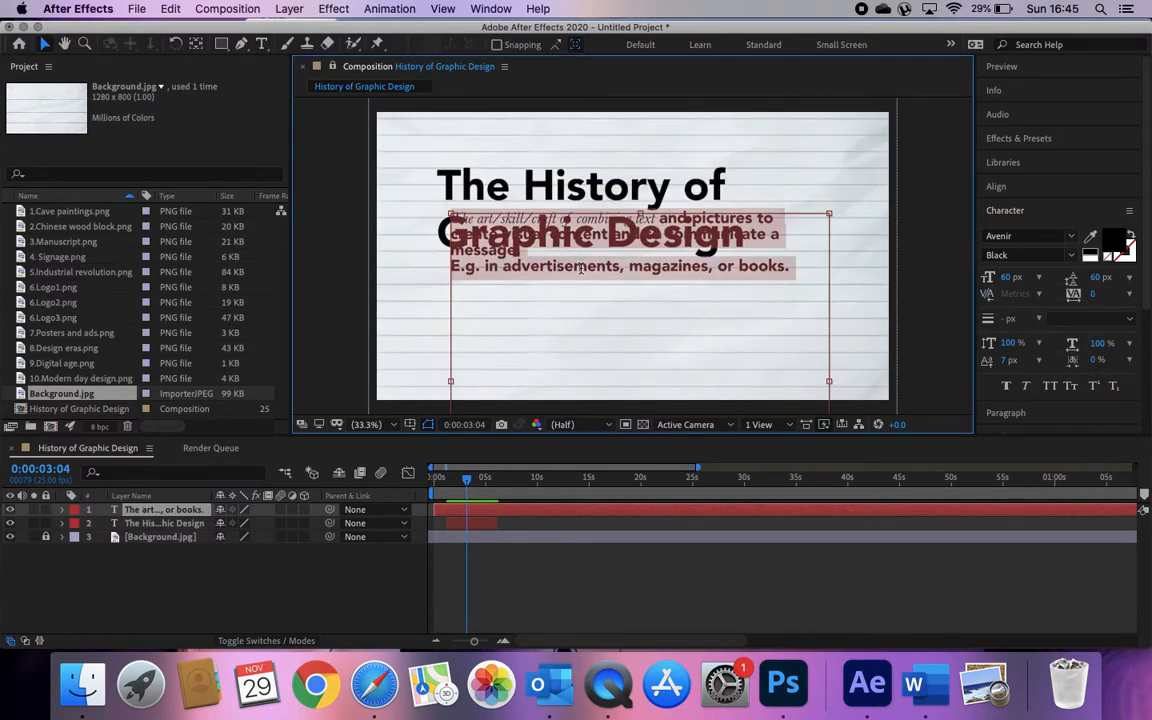
left_click_drag(641, 214, 641, 348)
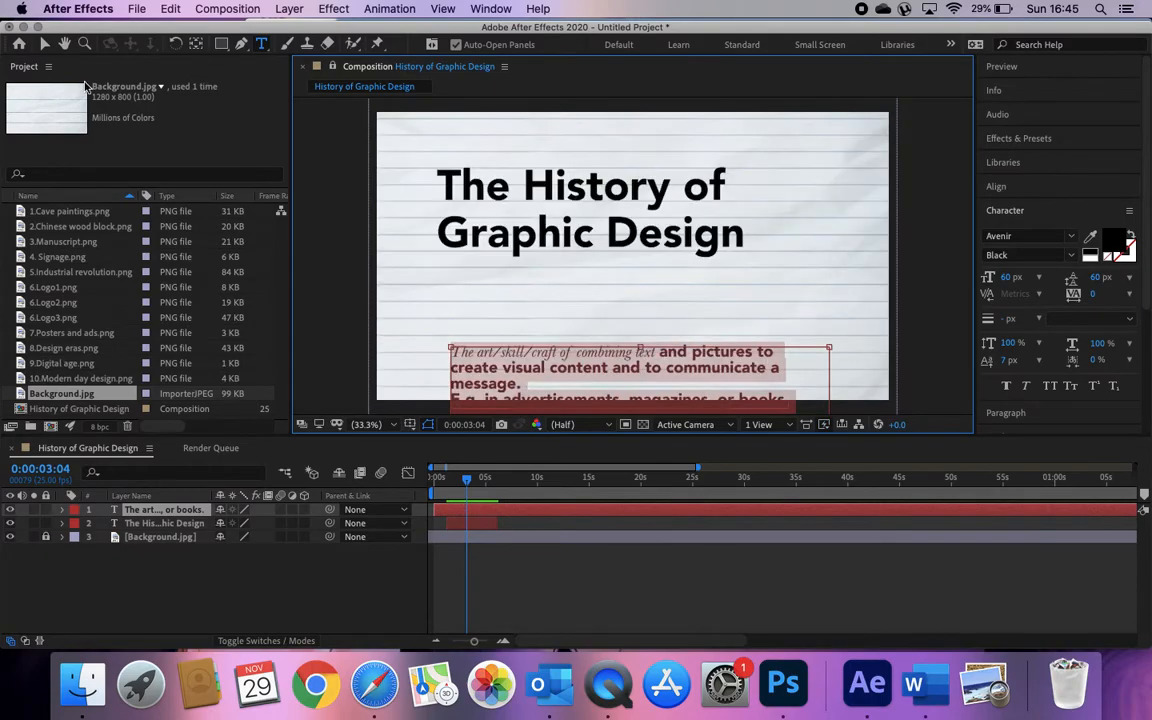
left_click(44, 44)
left_click_drag(533, 369, 533, 288)
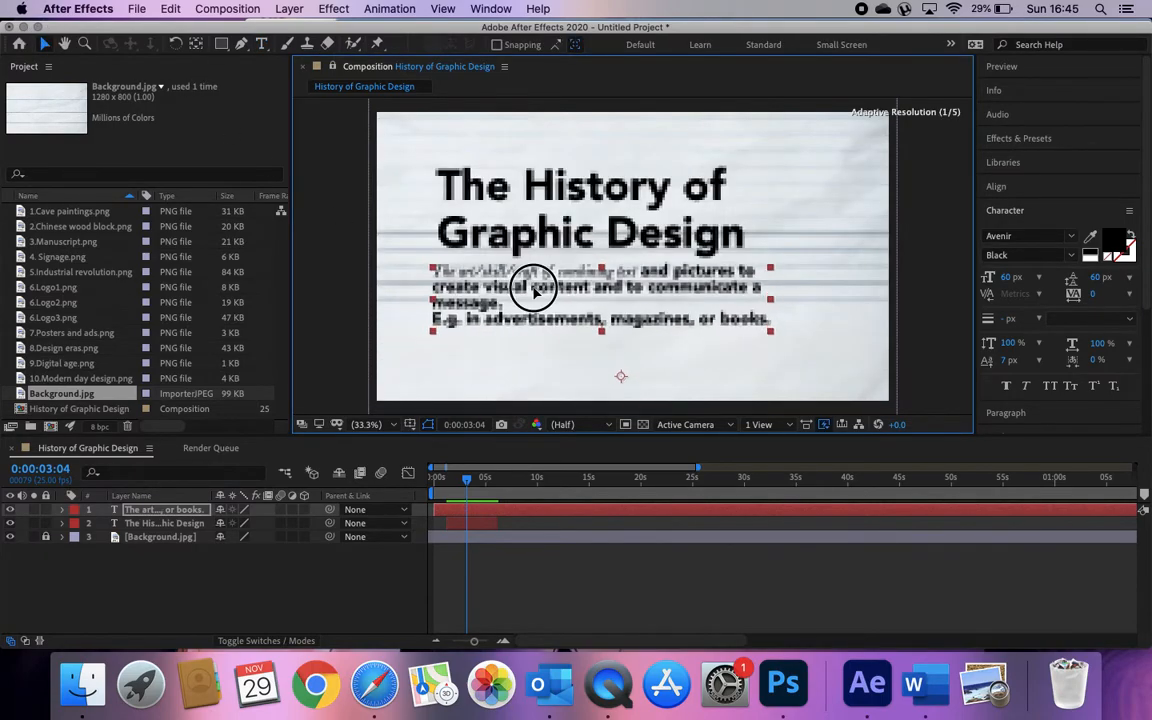
- Set the entire description text to Baskerville Italic
double_click(489, 276)
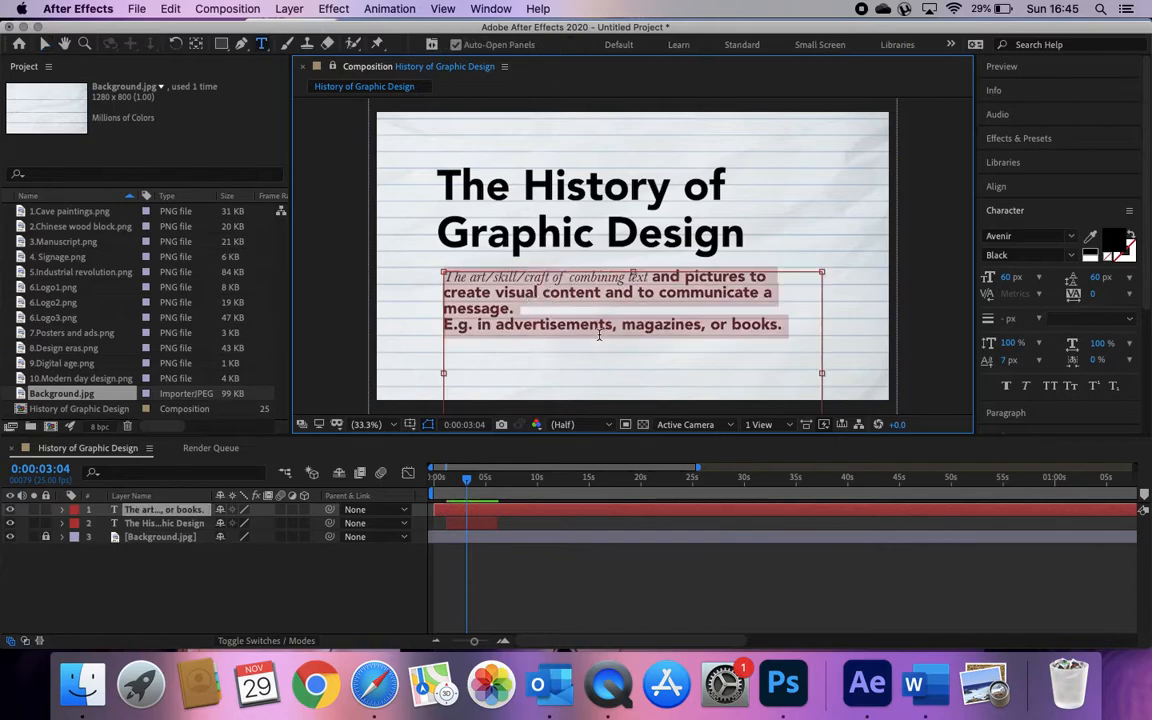
left_click(697, 345)
left_click_drag(775, 333, 394, 268)
left_click(1070, 237)
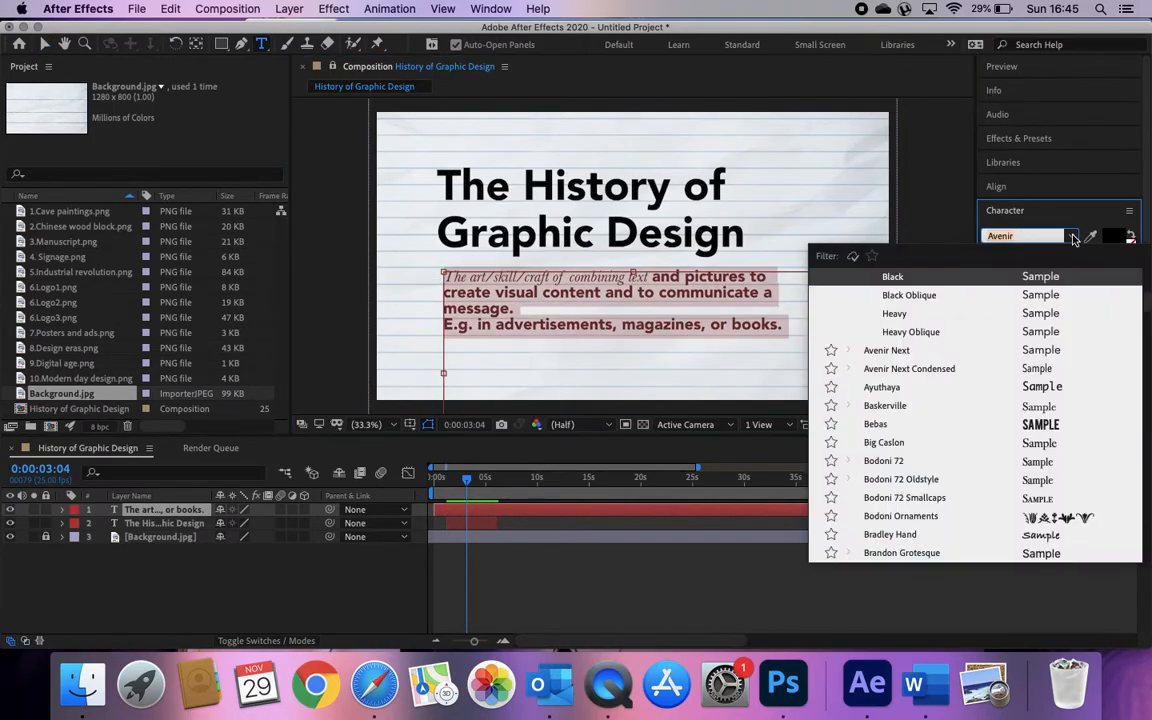
left_click(885, 405)
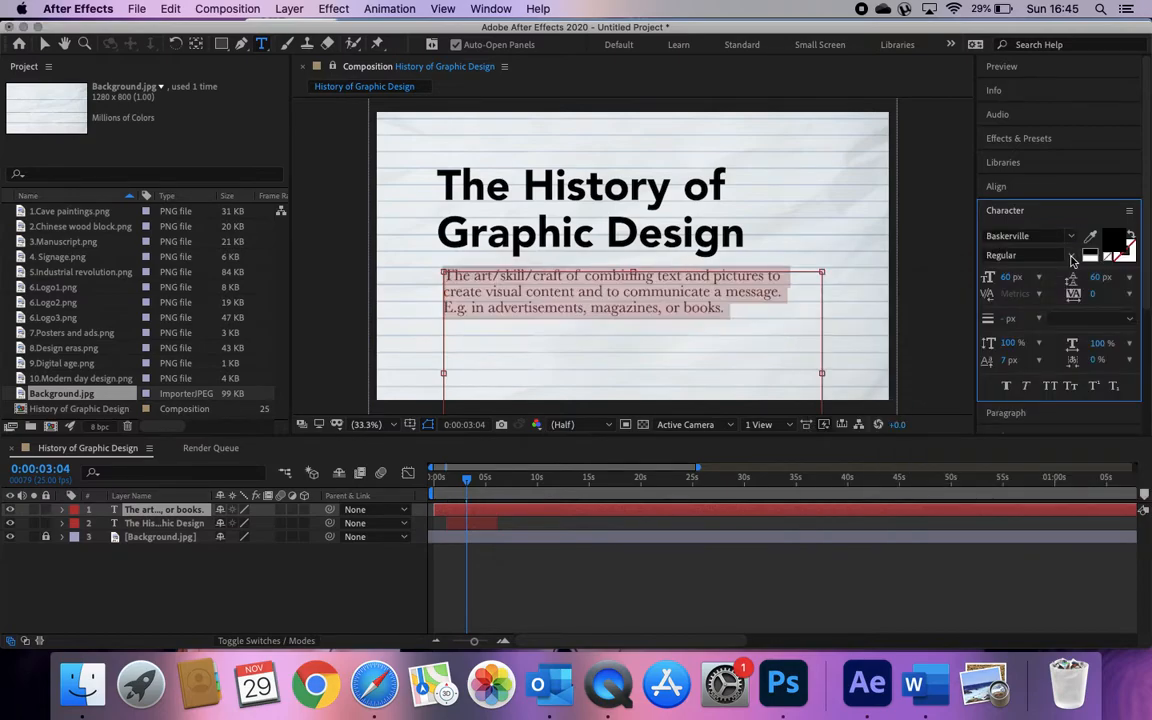
left_click(1035, 255)
left_click(1015, 291)
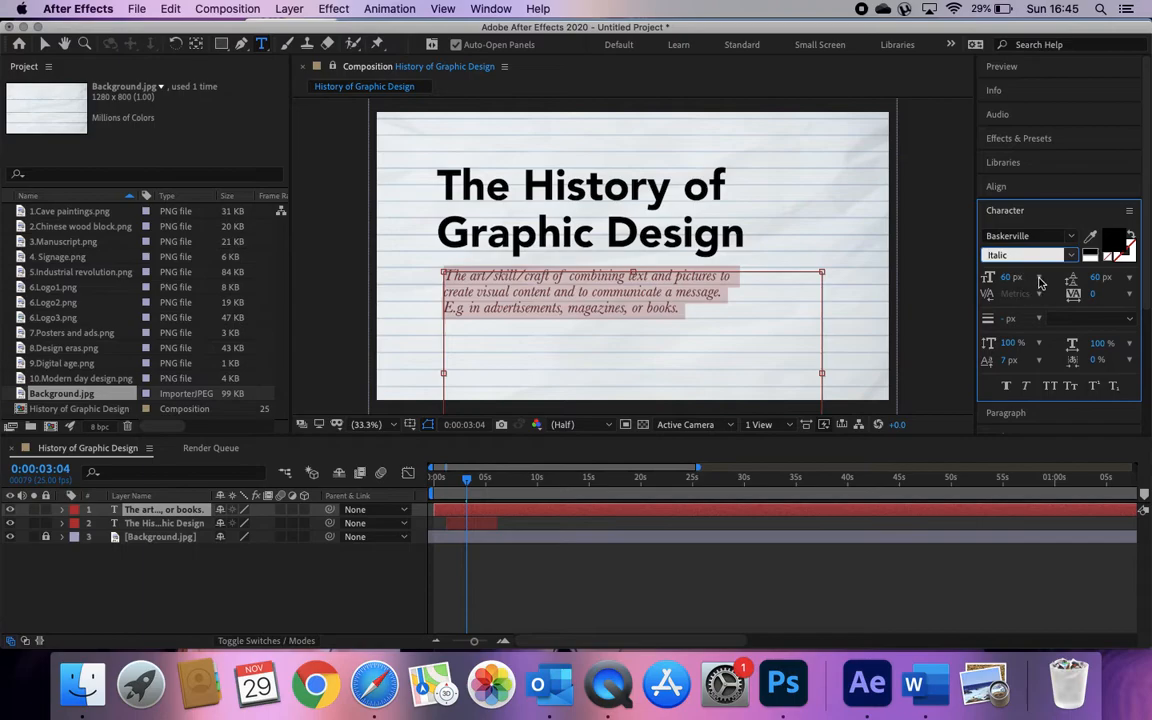
- Set the description's font size to 72 px and its leading to 66 px
left_click(1040, 280)
left_click(1030, 489)
left_click(1133, 280)
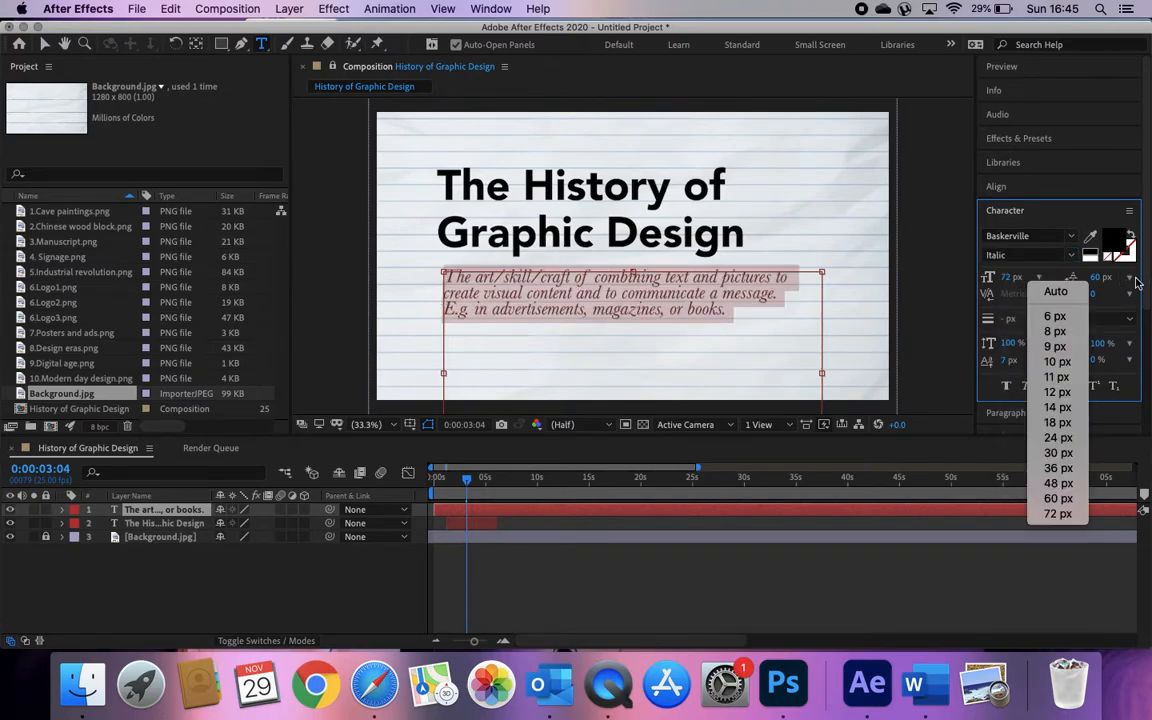
left_click(1057, 513)
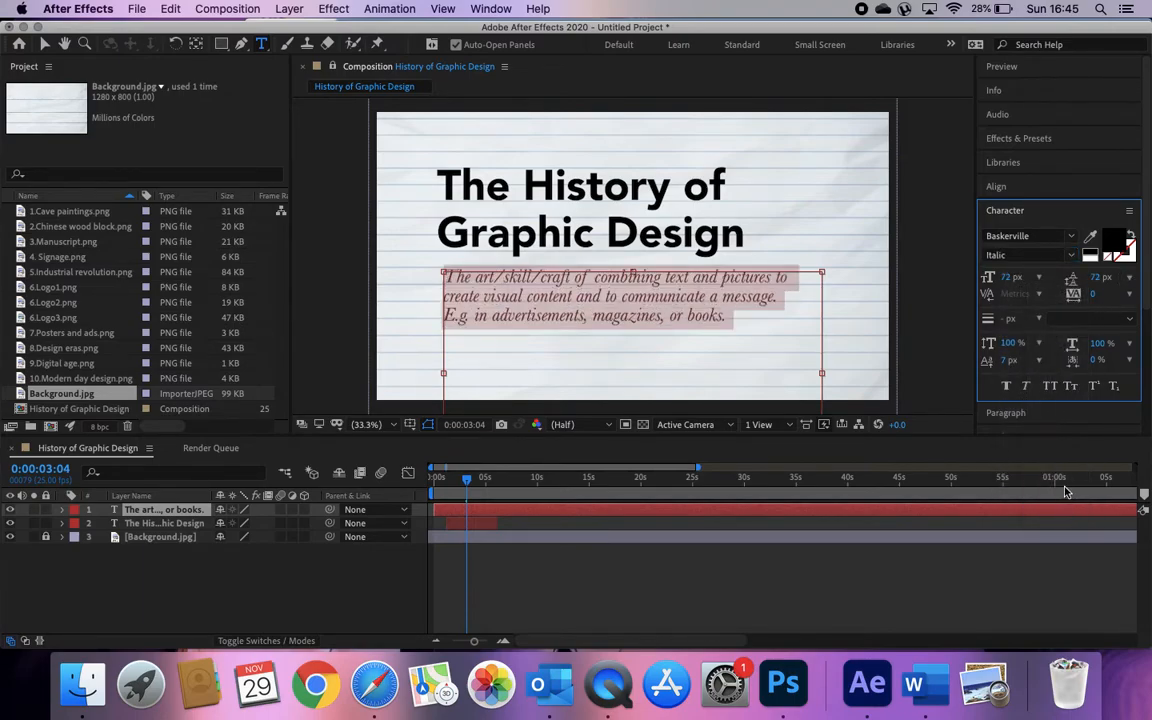
left_click(1099, 279)
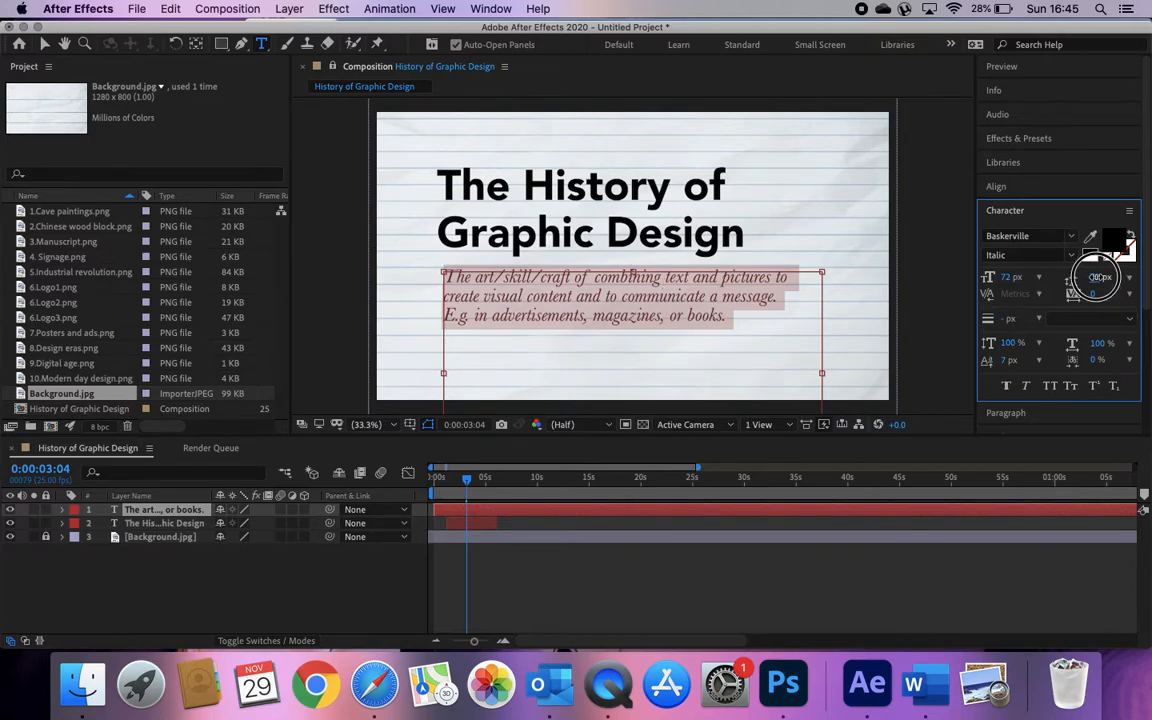
left_click_drag(1094, 279, 1093, 278)
- Nudge the description text slightly left to line up with the title's left edge
left_click(44, 44)
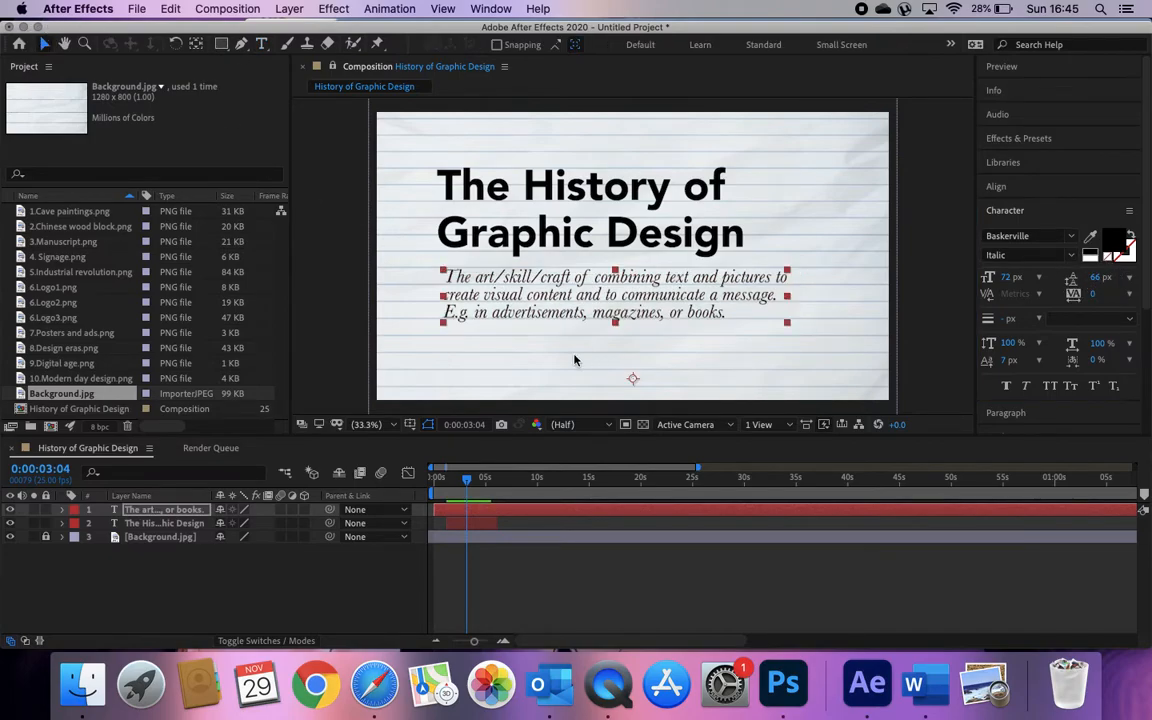
left_click(617, 312)
left_click_drag(617, 312, 614, 313)
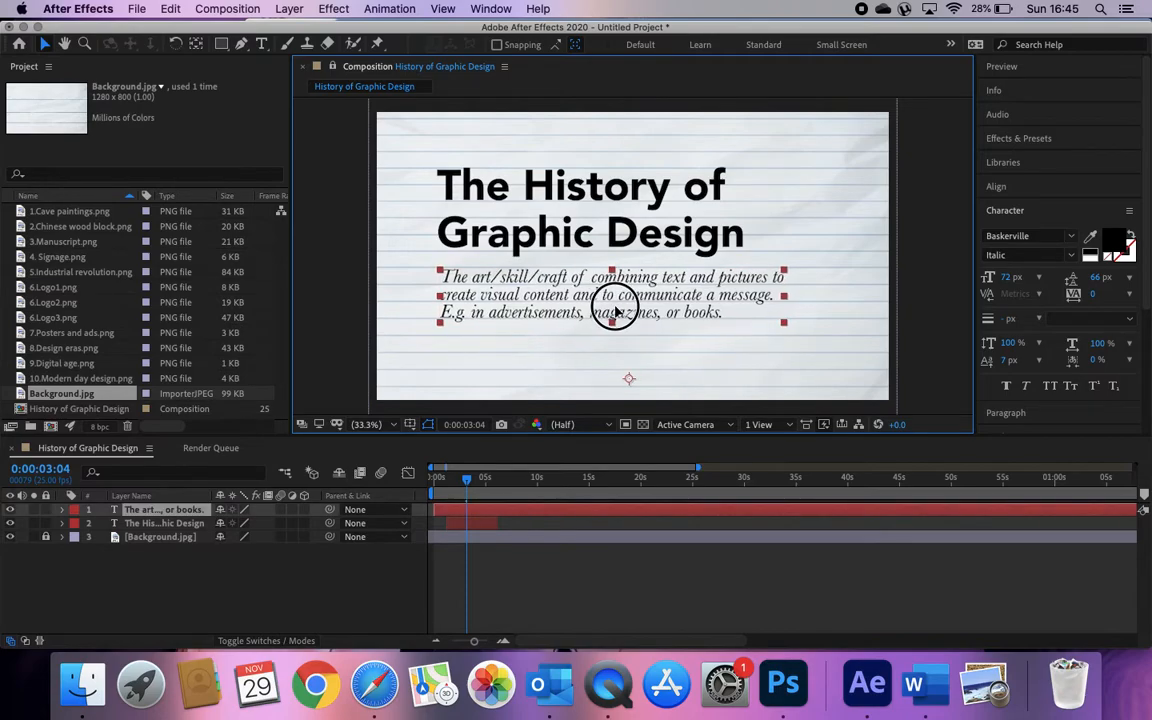
- Trim the description layer to end at about 0:00:08:00 and start at 0:00:02:00
left_click_drag(560, 482, 506, 503)
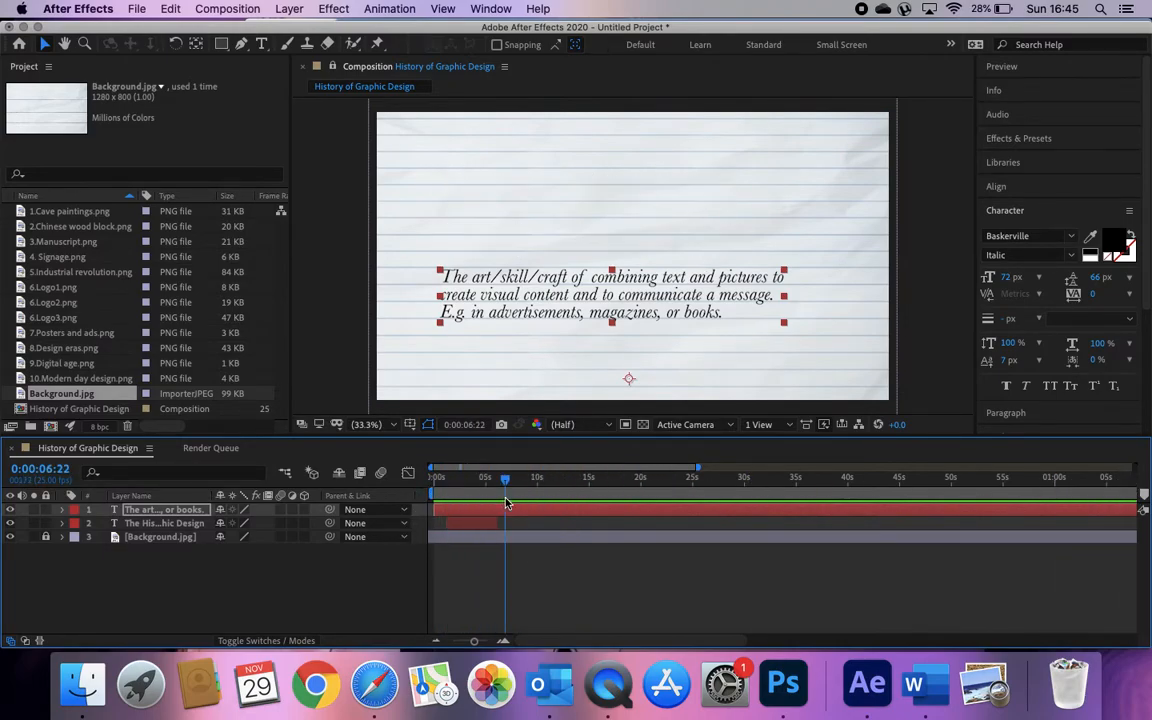
left_click_drag(704, 641, 1149, 617)
left_click_drag(1128, 509, 518, 509)
left_click_drag(435, 511, 454, 480)
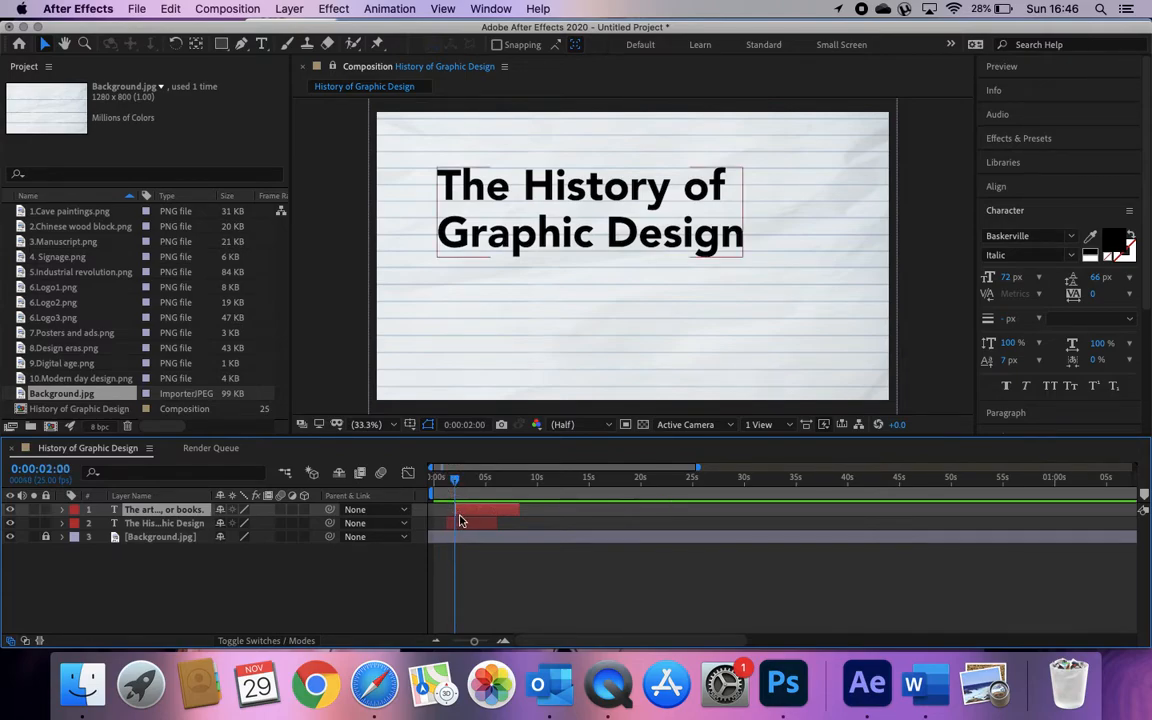
- Trim the description layer's end to match the title layer's, preview from the start, and select the title layer
left_click(519, 510)
left_click_drag(519, 510, 433, 479)
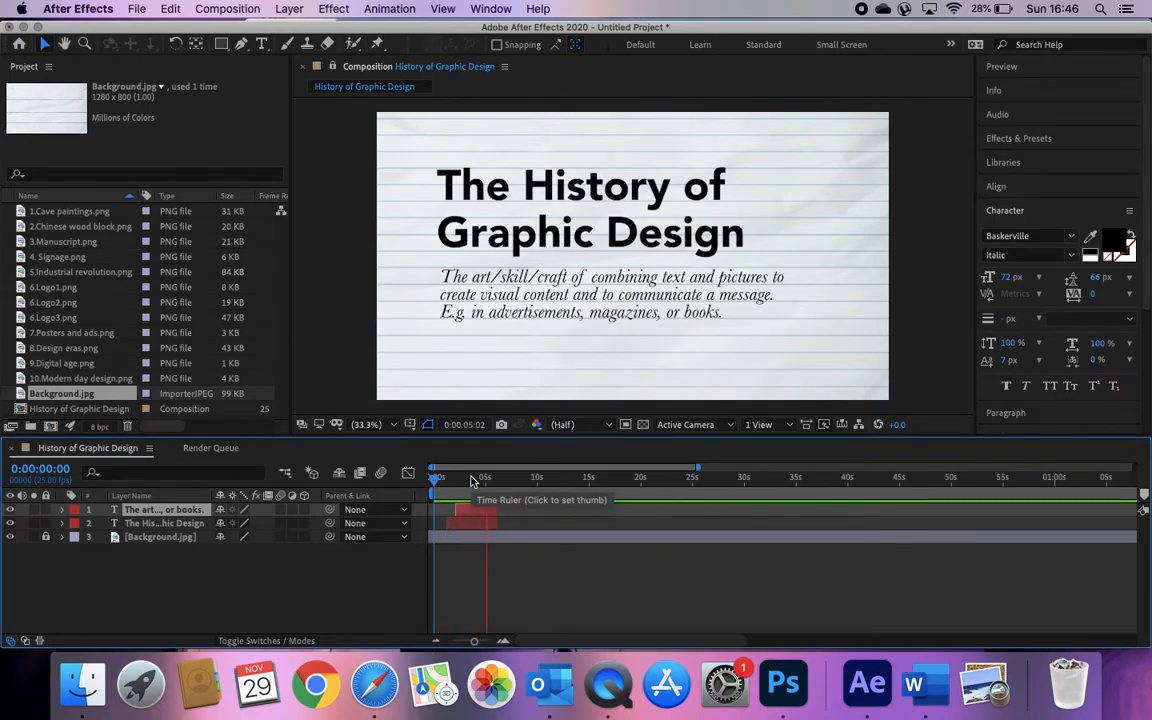
key("space")
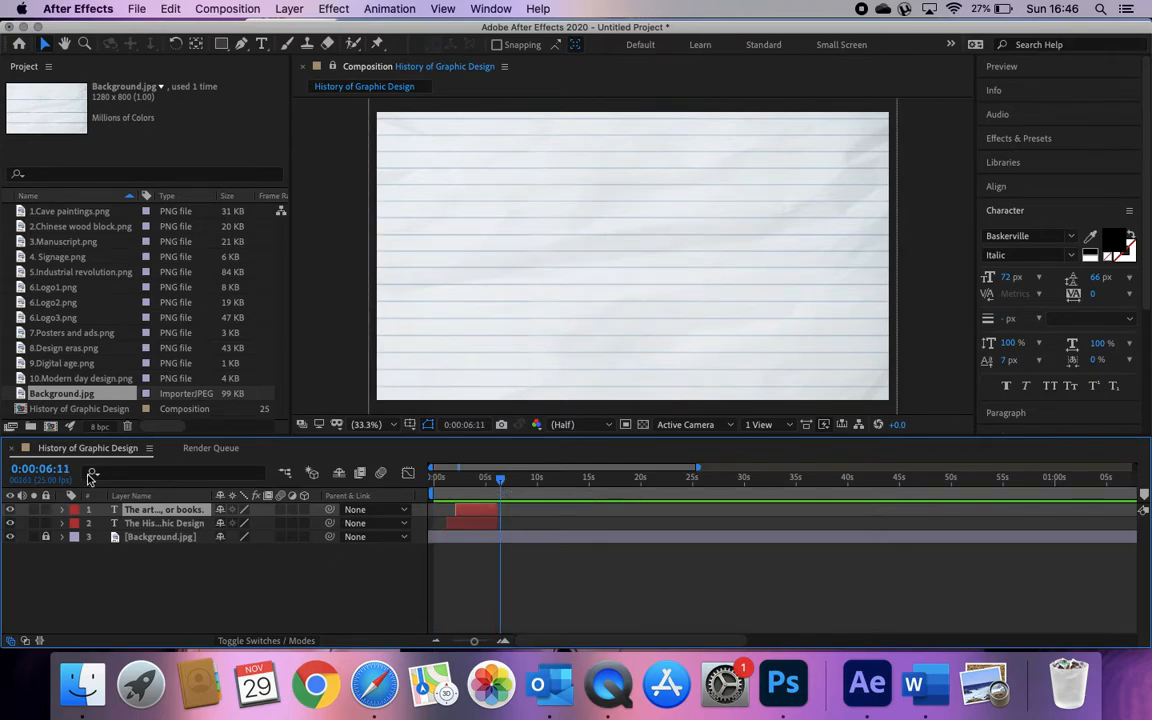
left_click(480, 527)
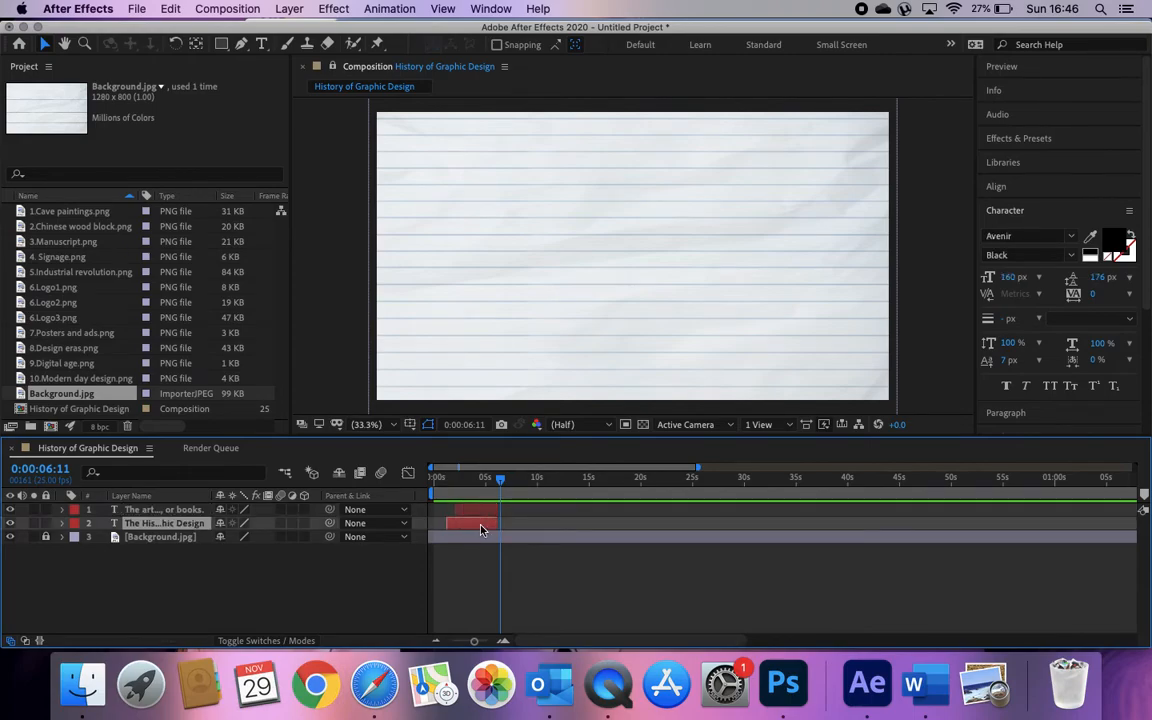
- Duplicate the title layer, move the copy to the top of the layer stack, and start it just after 0:00:06:11
key("super+d")
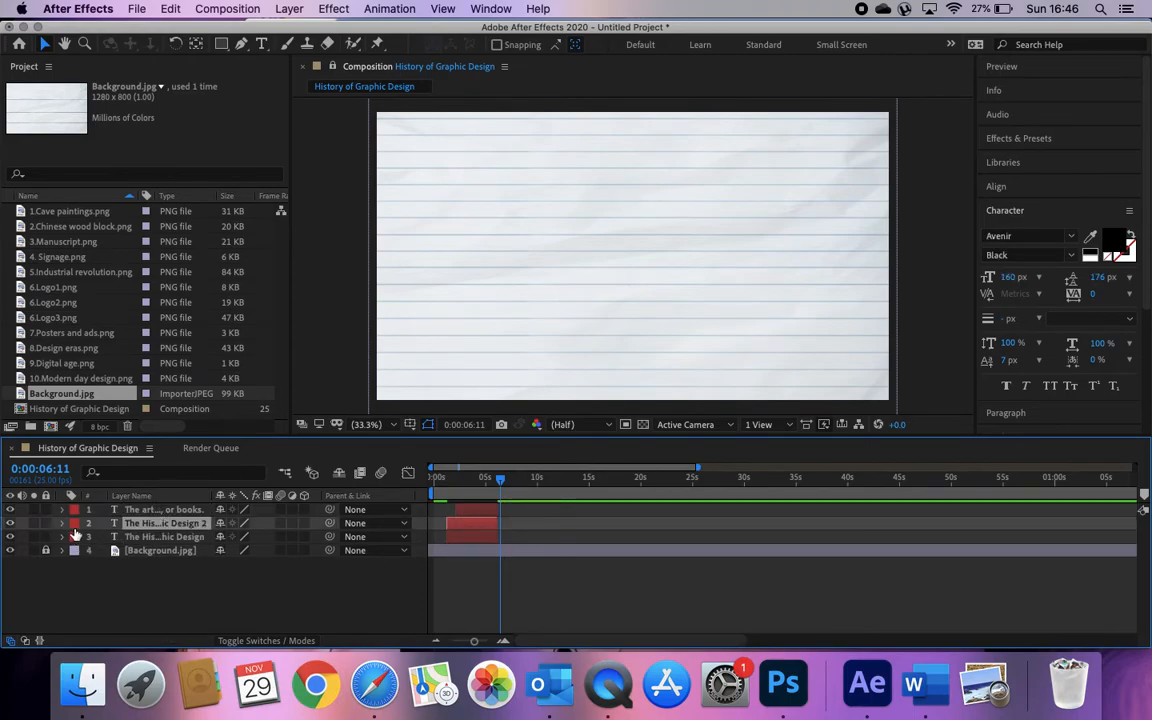
left_click_drag(150, 527, 155, 510)
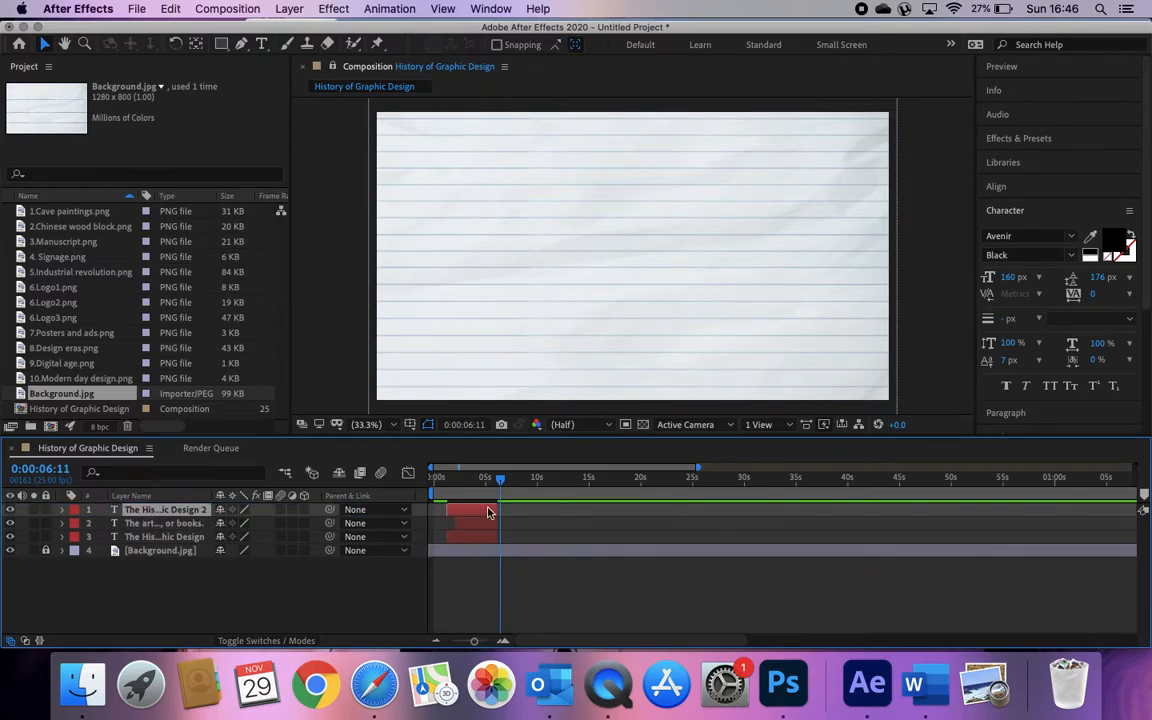
left_click_drag(490, 512, 503, 482)
left_click(501, 479)
left_click_drag(529, 513, 518, 484)
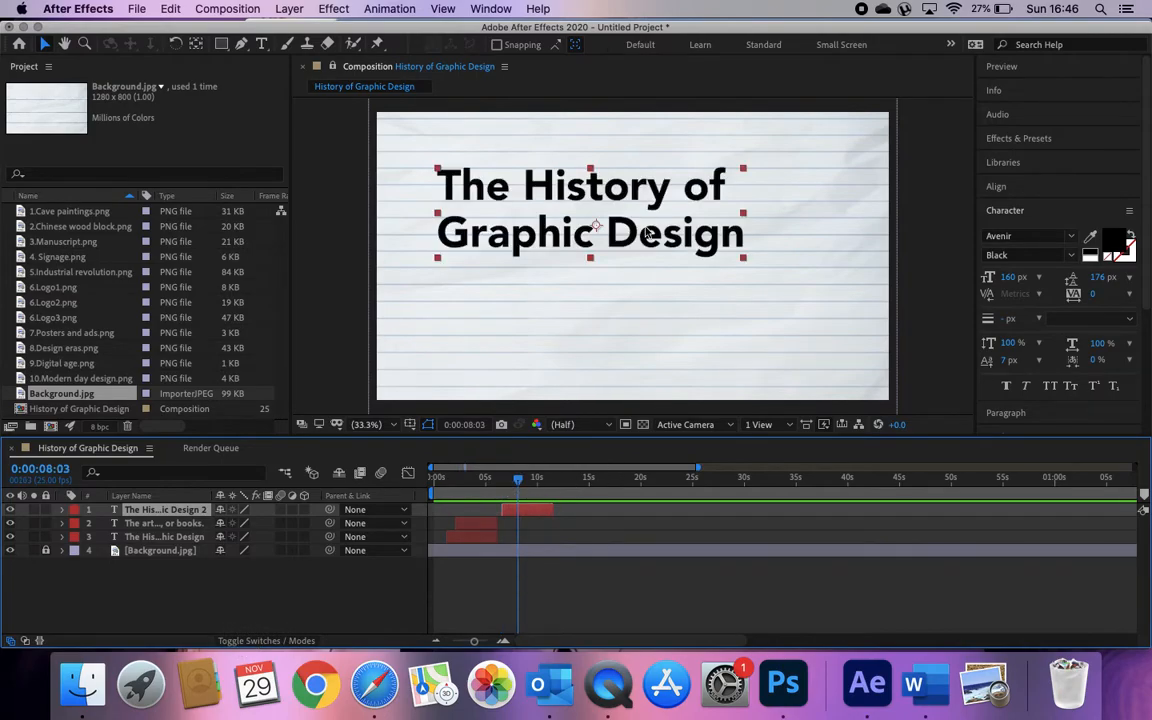
- Copy the heading "38,000 BCE" from the Word script and replace the duplicated title's text with it
left_click(916, 683)
scroll(571, 420, "down", 5)
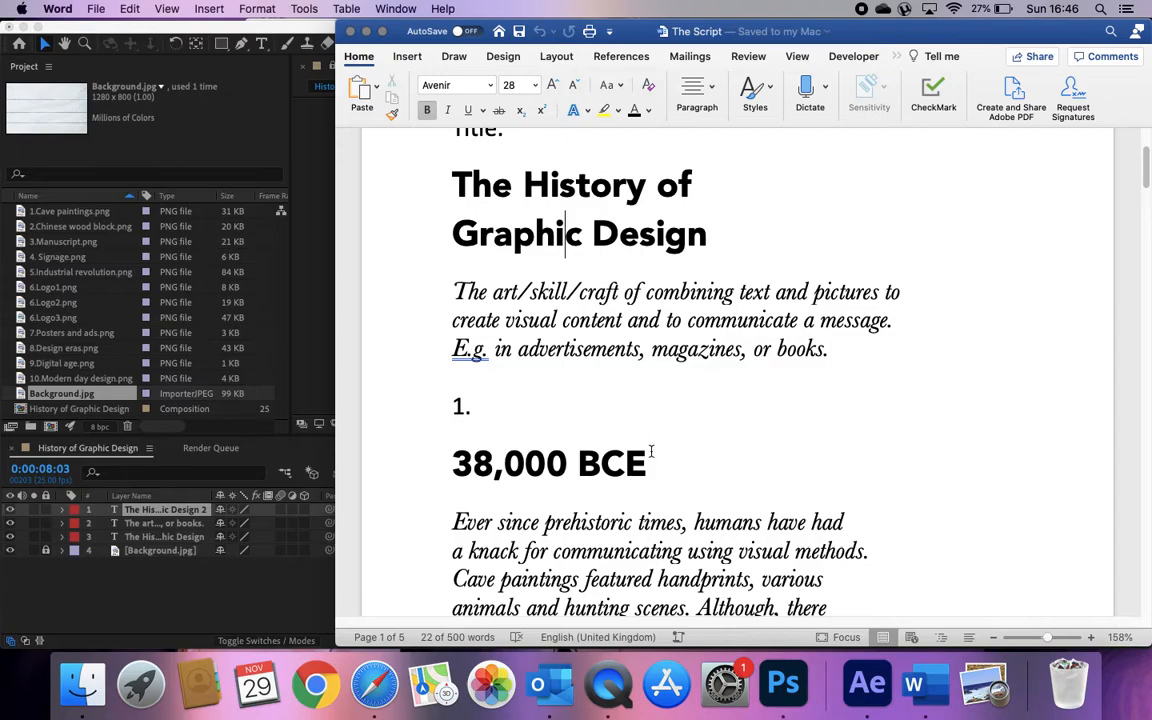
left_click_drag(651, 451, 432, 467)
key("super+c")
left_click(309, 375)
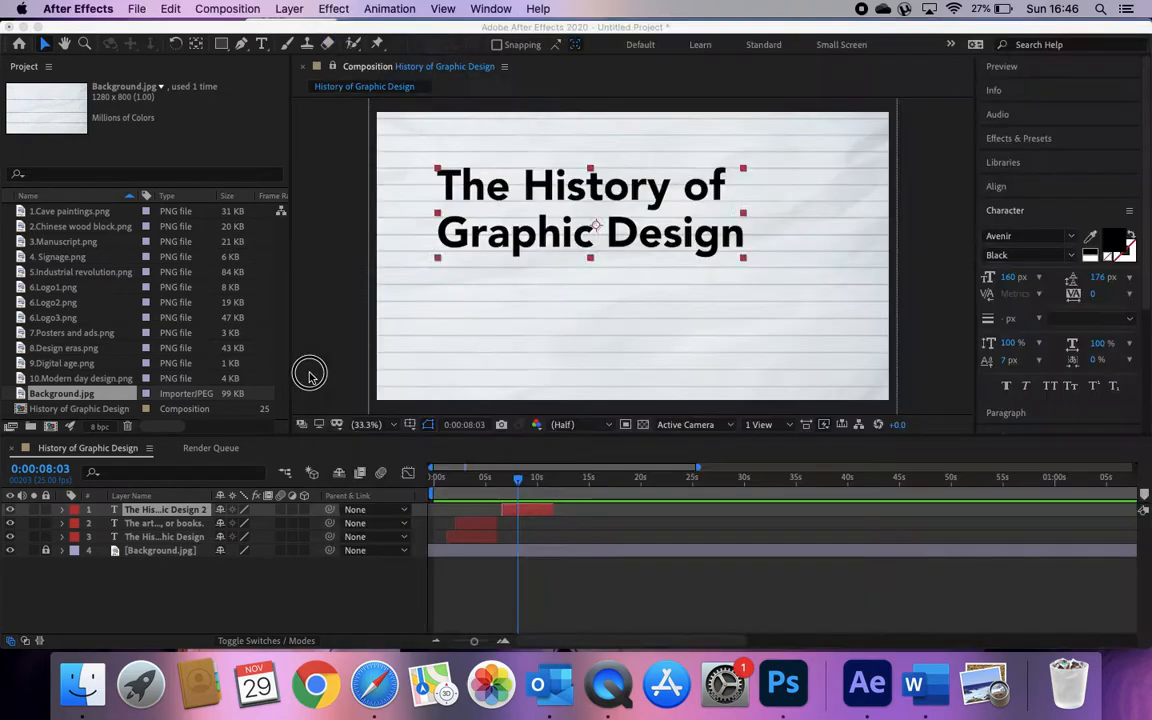
double_click(591, 194)
key("super+v")
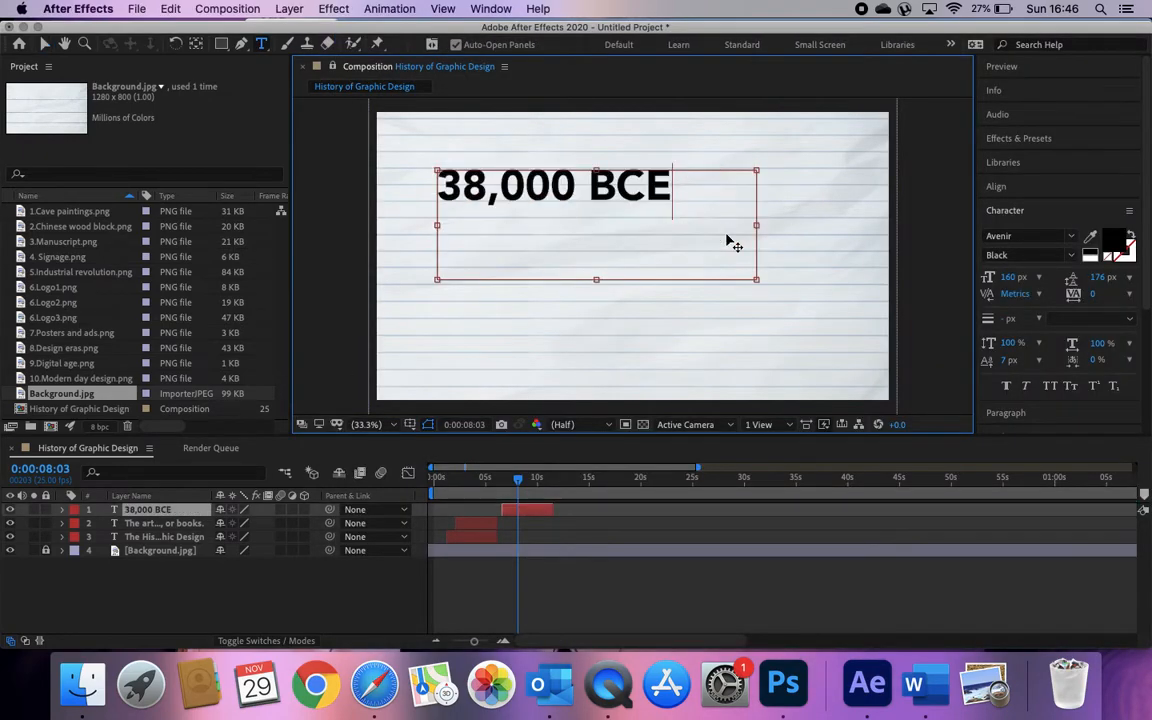
- Shorten the 38,000 BCE text box so it fits a single line of text
left_click_drag(596, 277, 613, 302)
left_click_drag(685, 181, 436, 185)
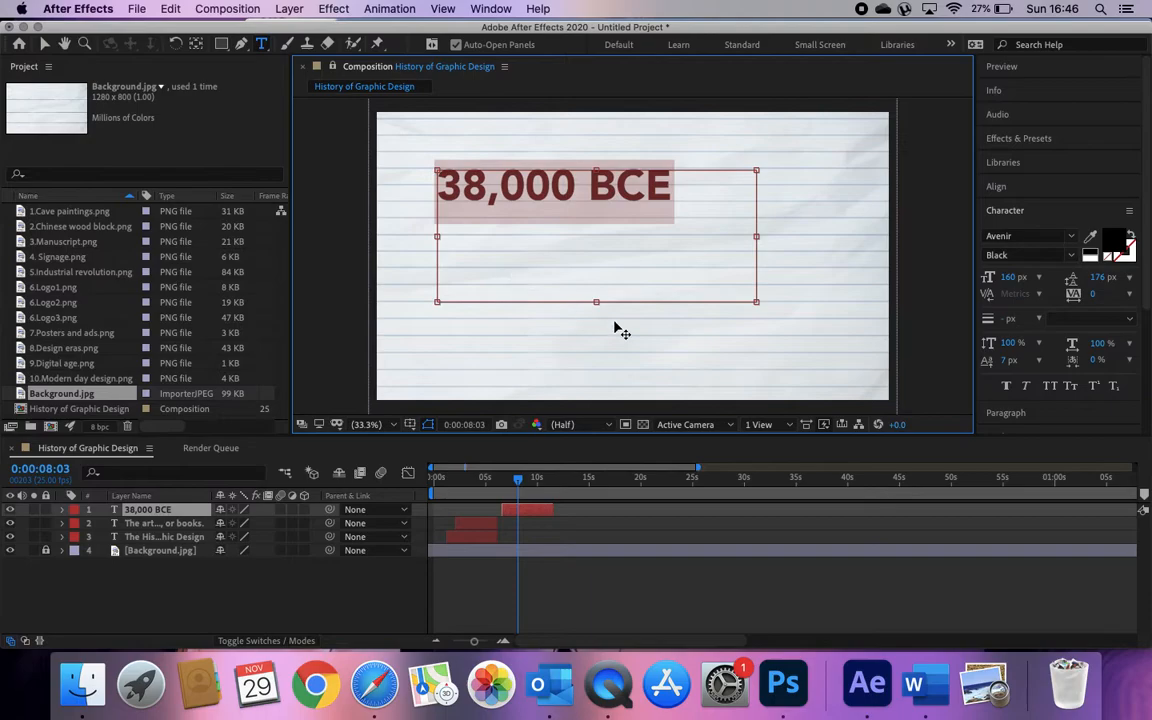
left_click_drag(594, 302, 596, 237)
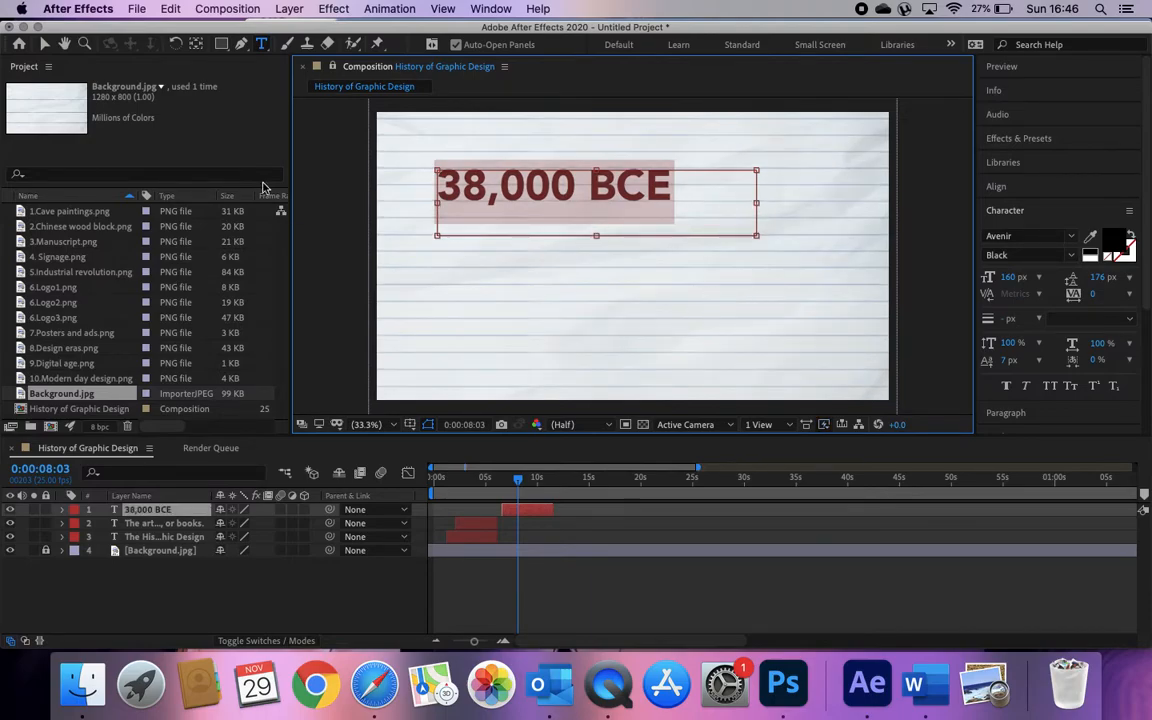
- Duplicate the description layer to the top of the stack and time it with the 38,000 BCE layer, both ending at about 15 seconds
left_click(172, 525)
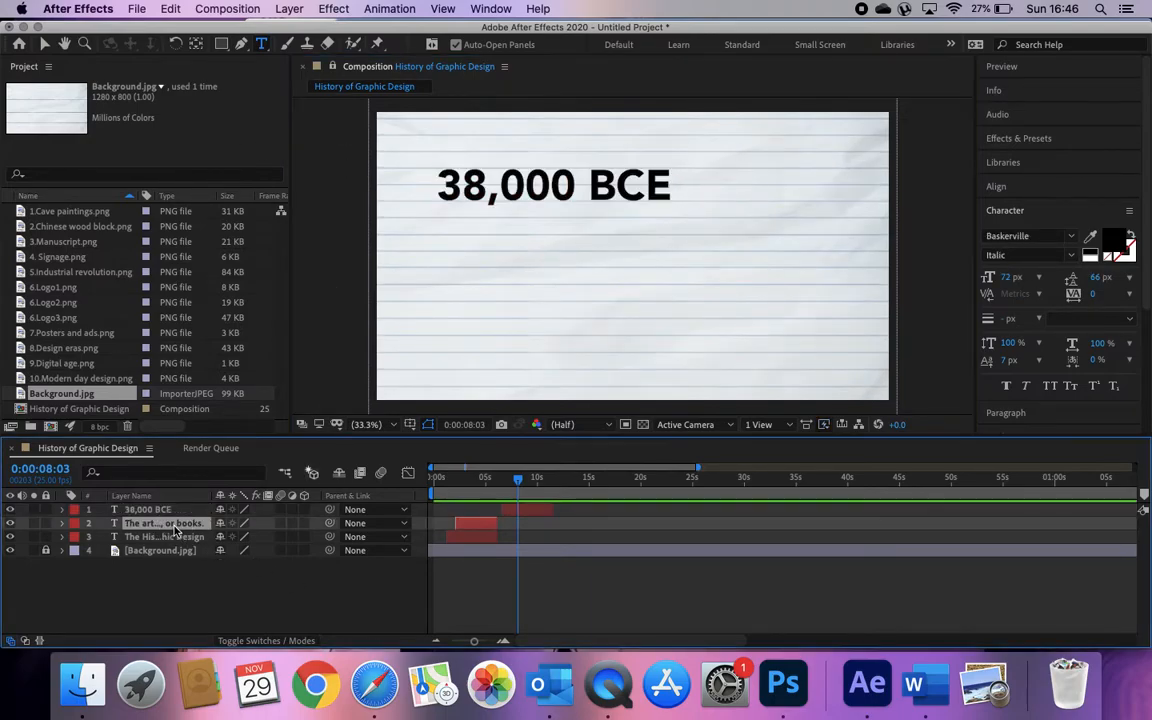
key("super+d")
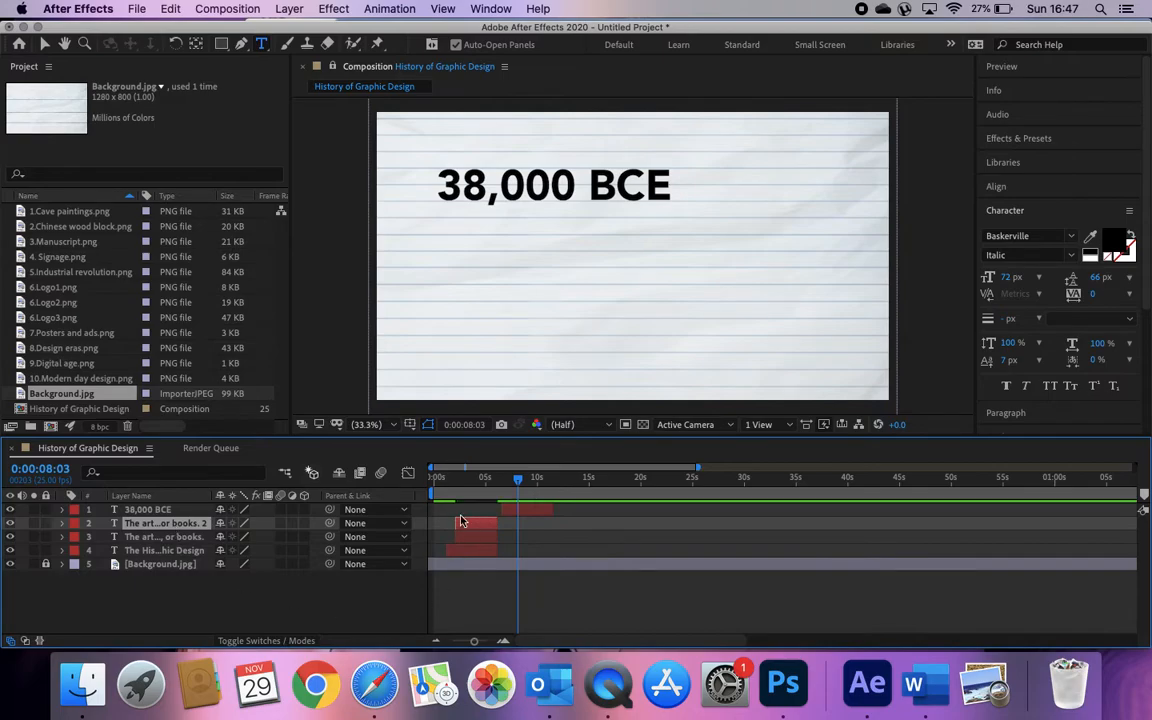
left_click_drag(180, 527, 167, 509)
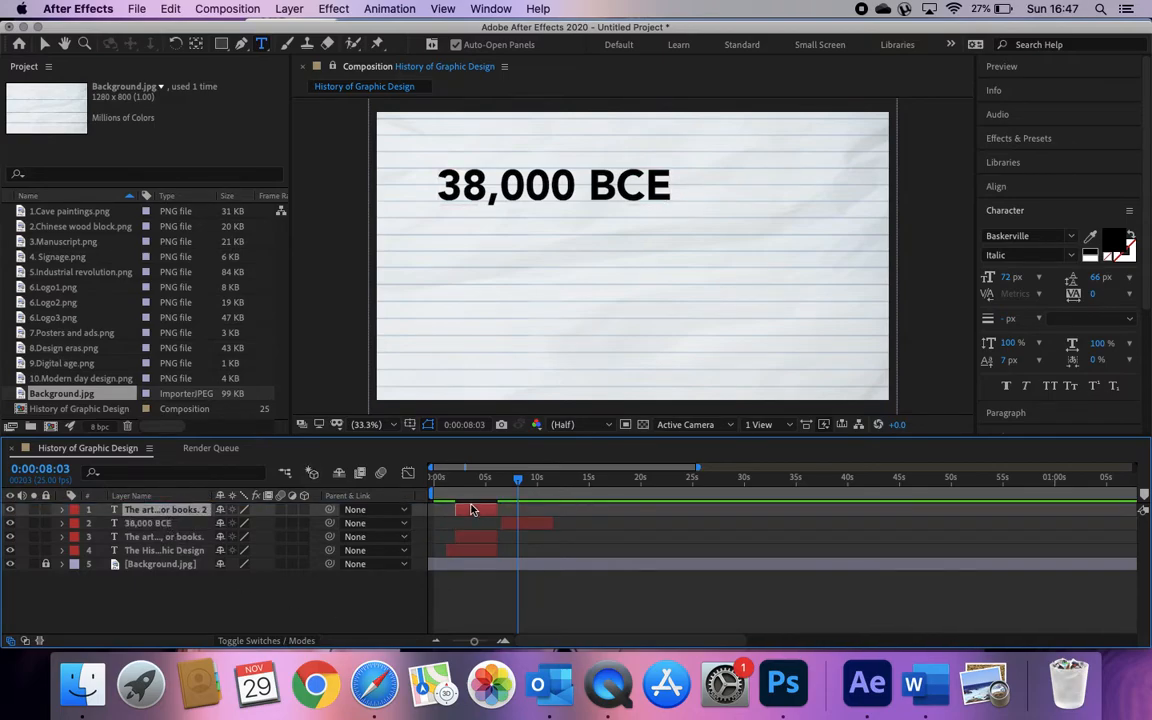
left_click_drag(503, 508, 590, 523)
key("space")
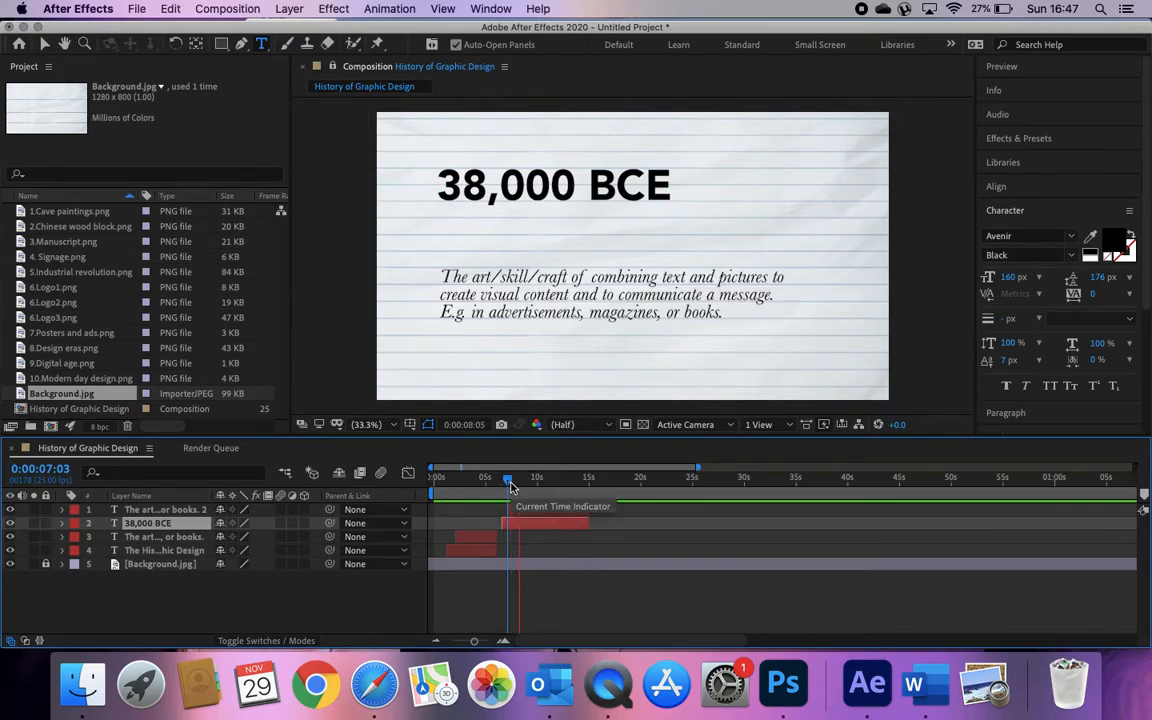
- Replace the duplicated description's text with the script's section 1 paragraph, "Ever since prehistoric times" through "or the gods."
left_click(559, 325)
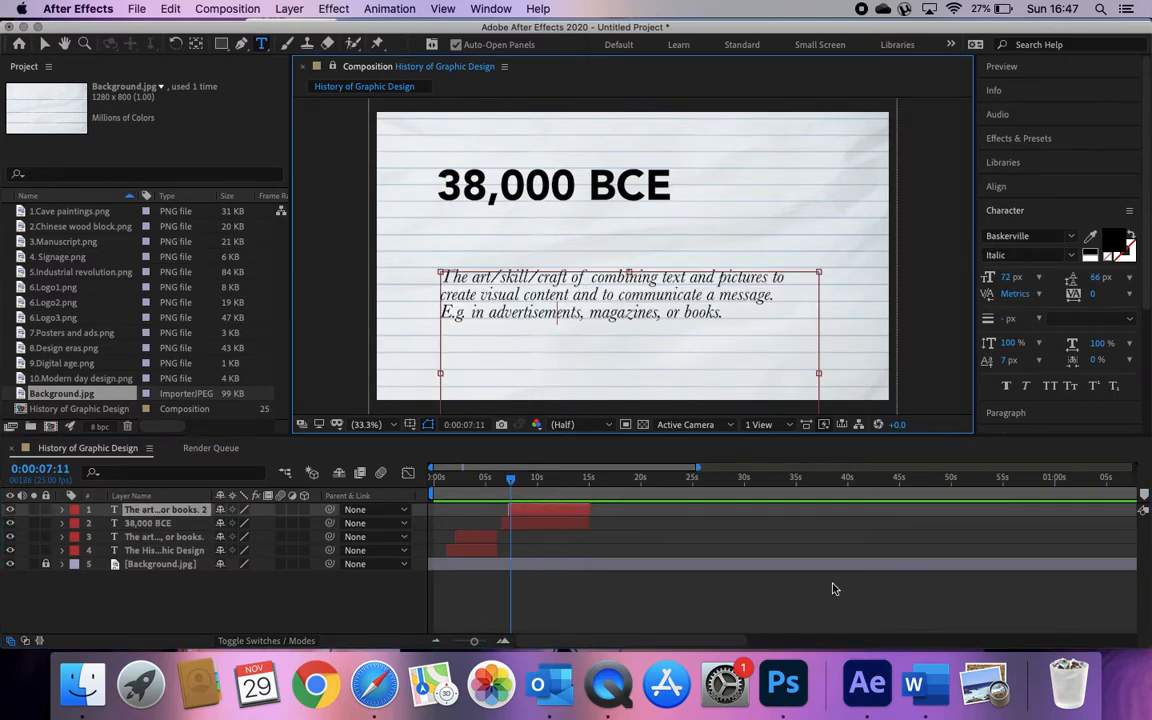
left_click(913, 684)
scroll(563, 505, "down", 1)
left_click_drag(566, 534, 452, 378)
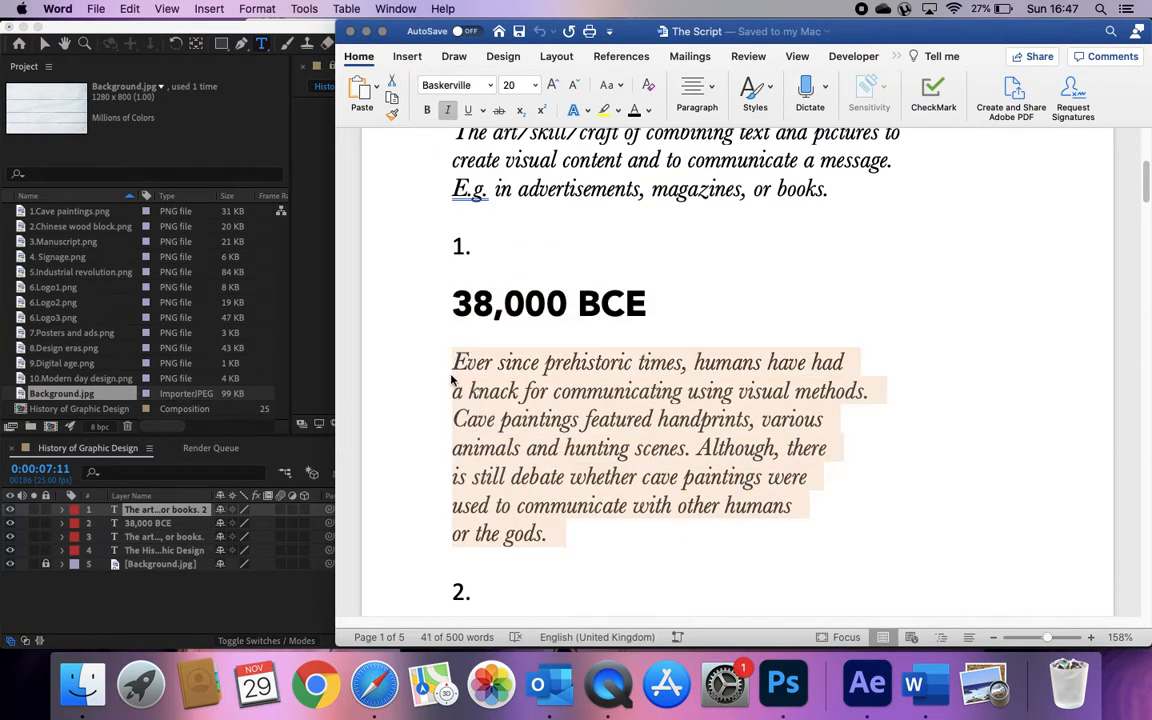
left_click(308, 285)
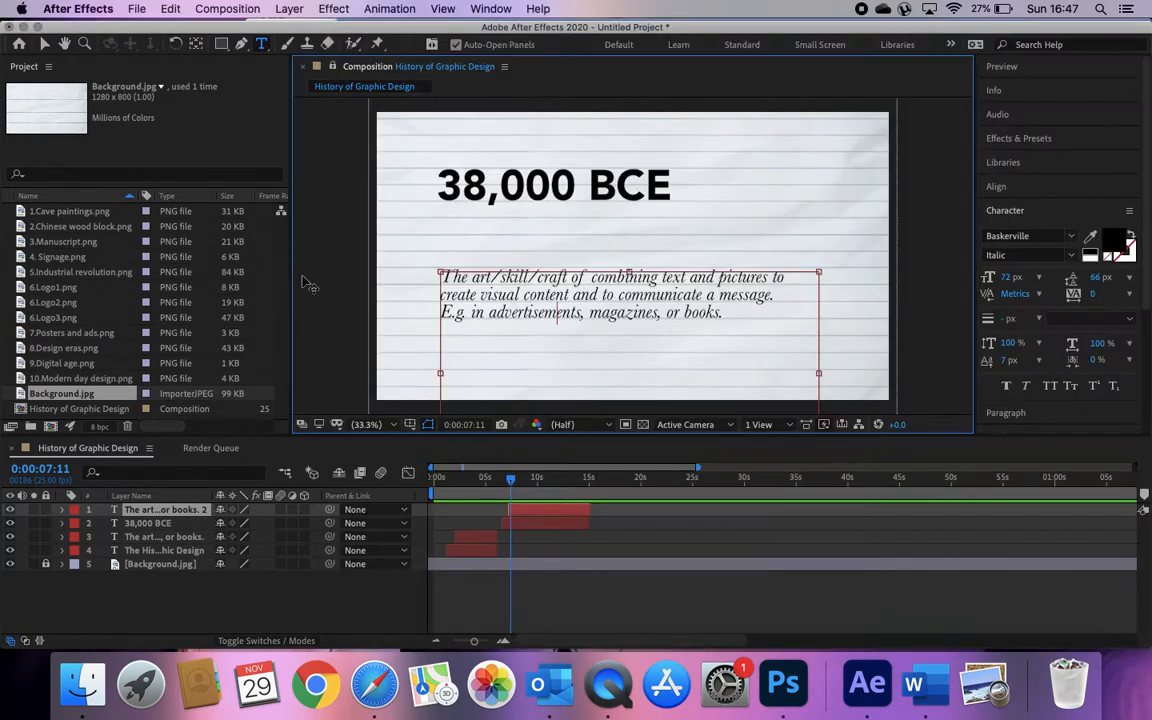
left_click_drag(733, 314, 409, 284)
left_click(752, 321)
left_click_drag(758, 304, 602, 303)
left_click(727, 315)
left_click_drag(726, 316, 404, 267)
key("super+v")
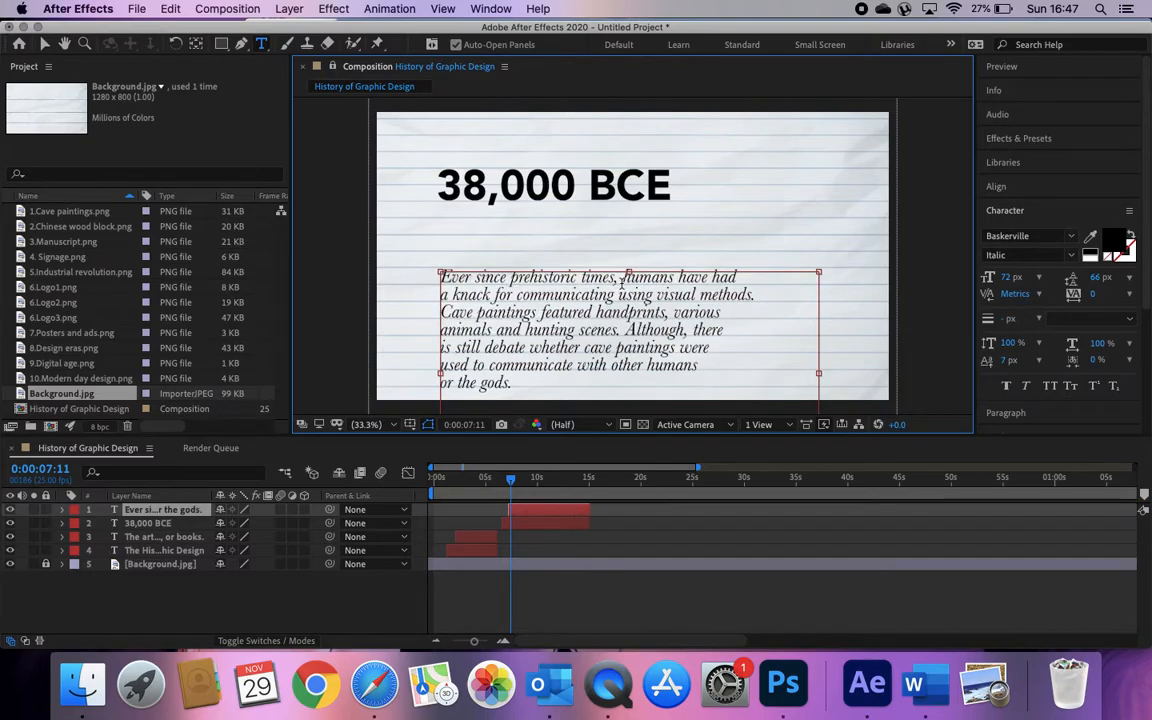
- Narrow and shorten the paragraph's text box and move it directly below the 38,000 BCE heading, aligned to its left edge
left_click_drag(821, 373, 779, 373)
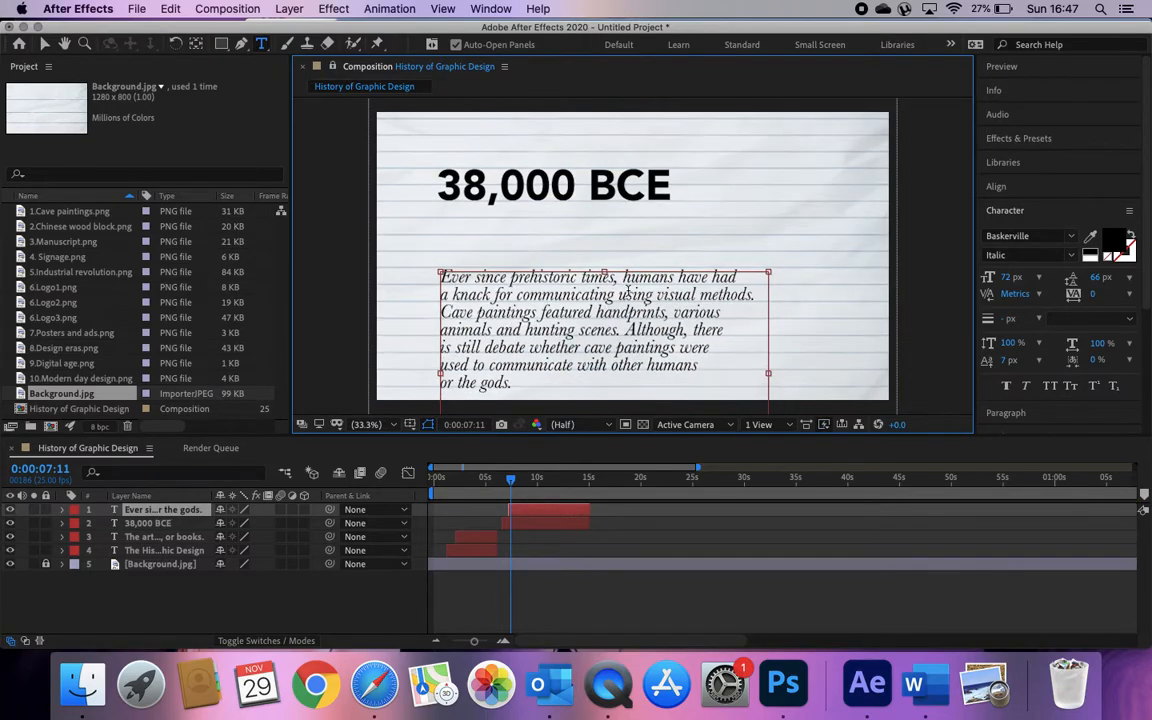
left_click_drag(607, 272, 607, 331)
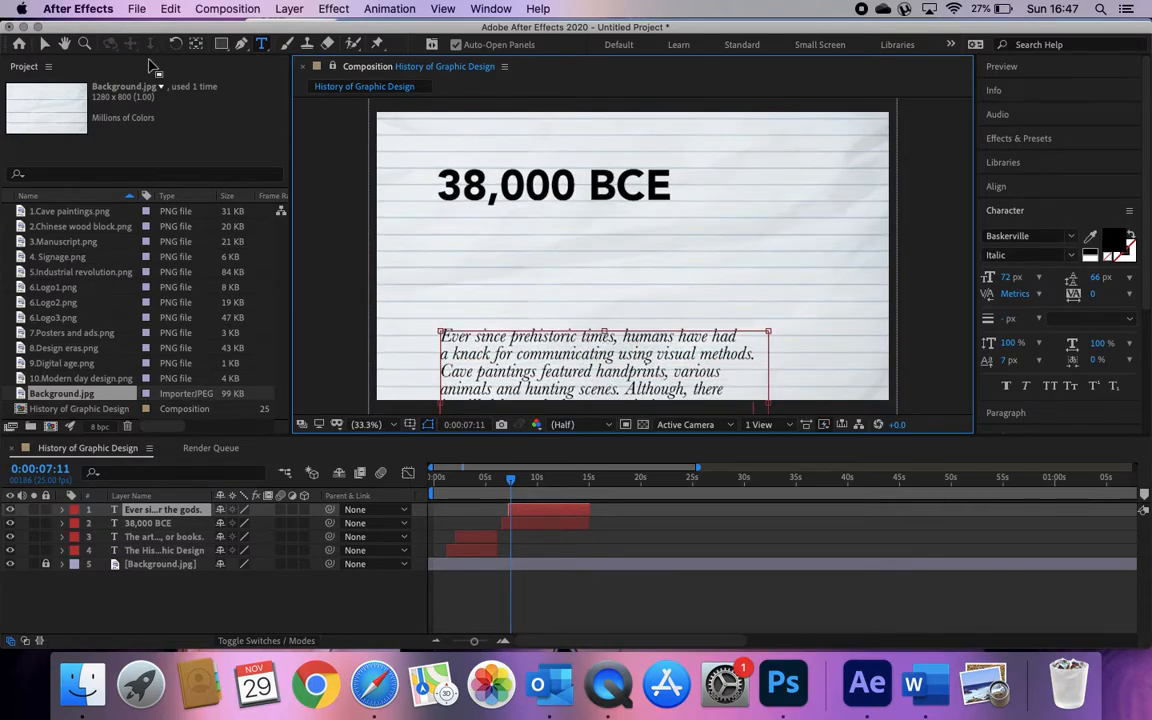
left_click(44, 44)
left_click_drag(540, 365, 540, 261)
double_click(540, 261)
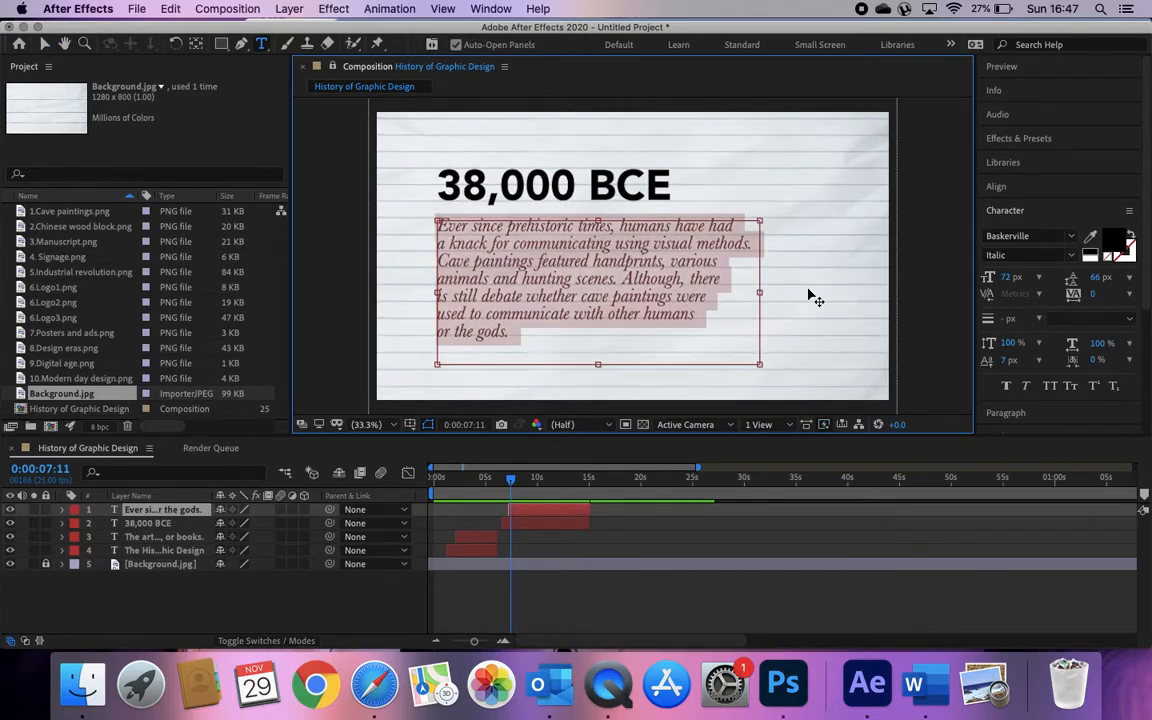
left_click(44, 44)
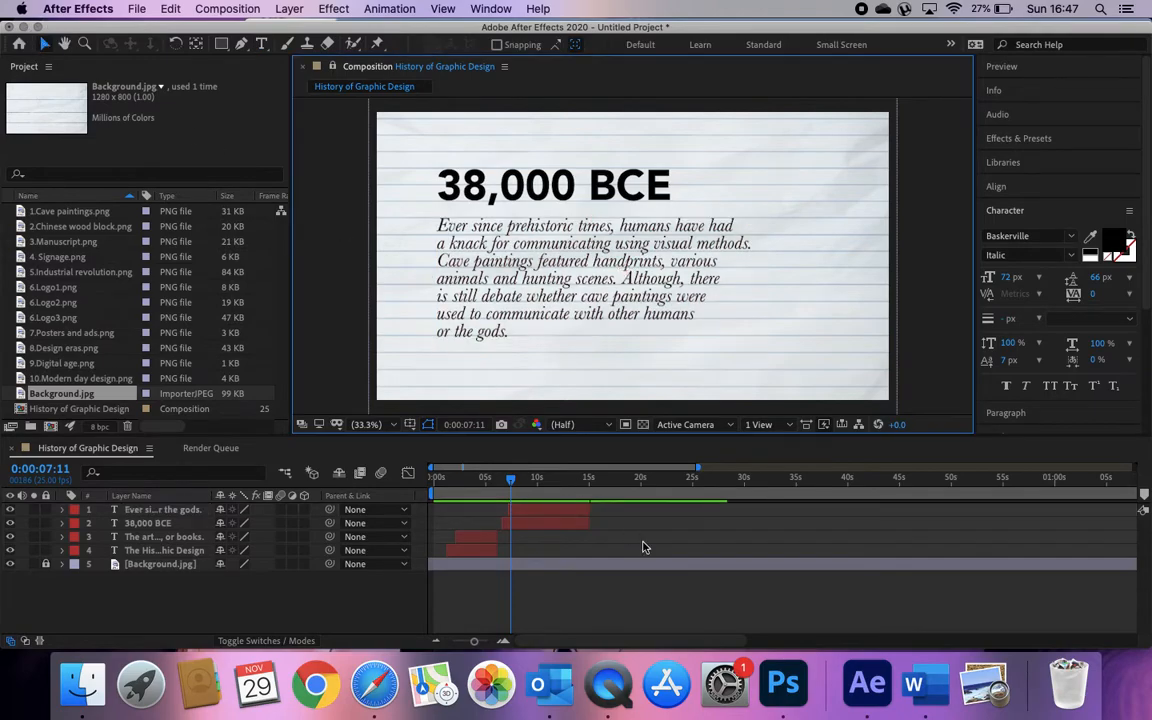
- Preview the 38,000 BCE heading and paragraph from about 0:00:06:22
left_click_drag(510, 478, 506, 483)
key("space")
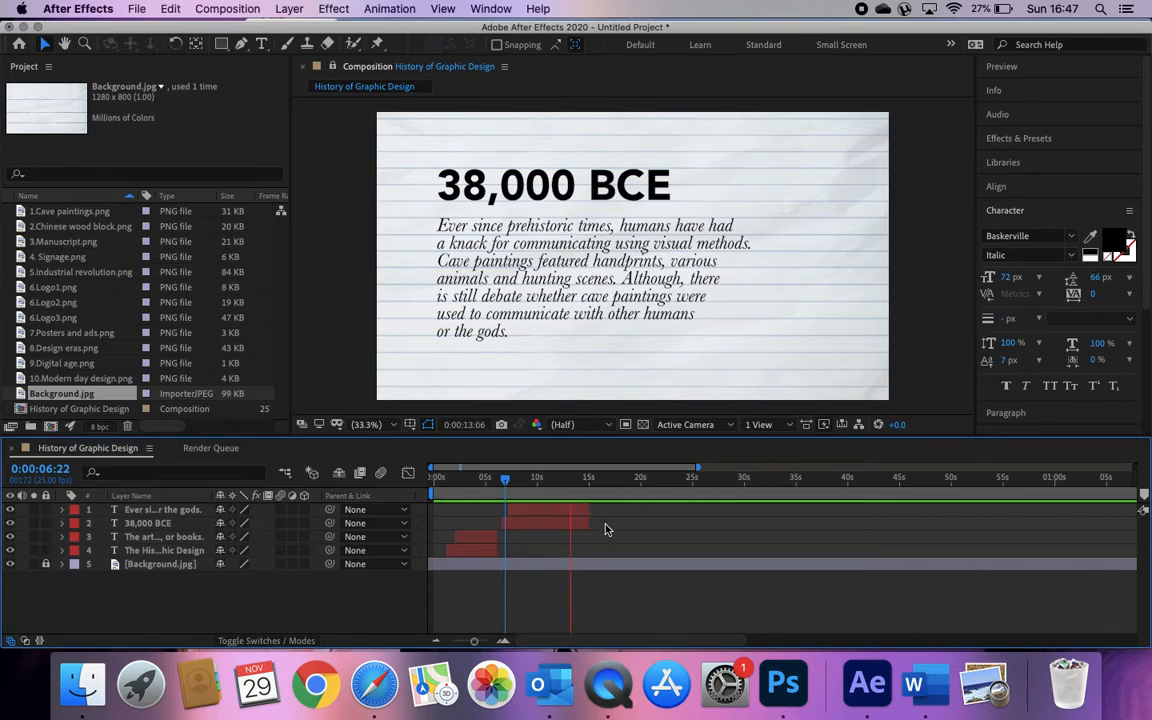
key("space")
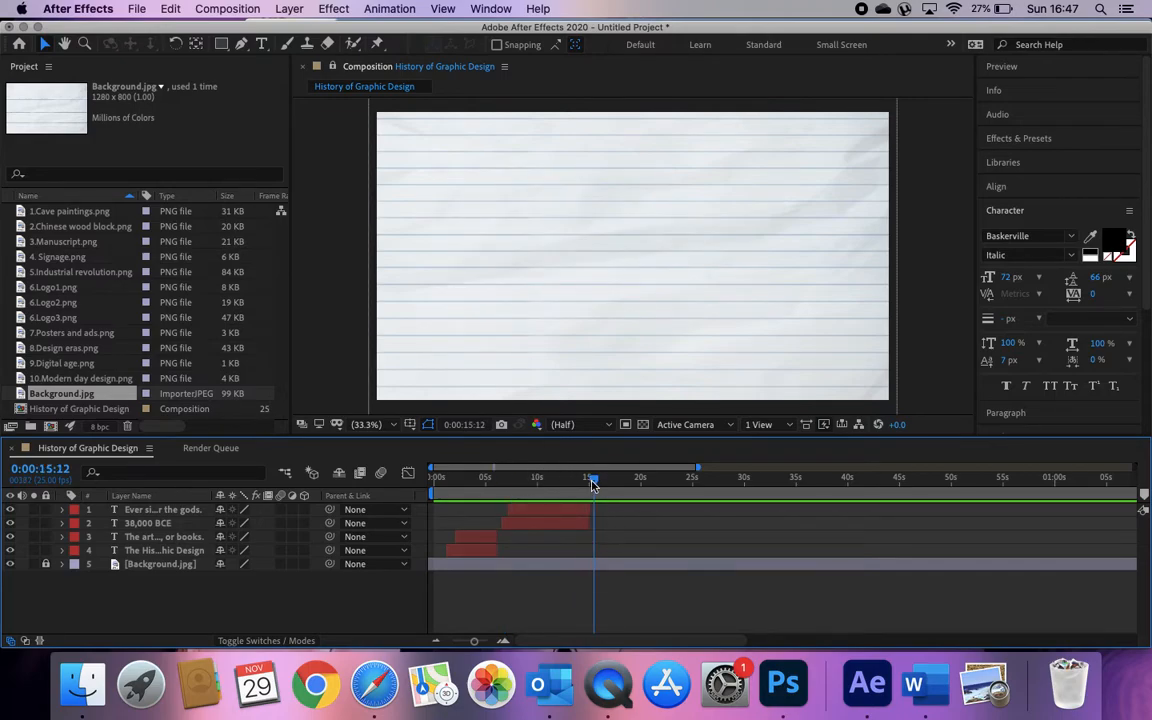
- Add 1.Cave paintings.png as the top layer at 0:00:13:15, scaled down and placed over the right side of the paper
left_click_drag(591, 484, 576, 478)
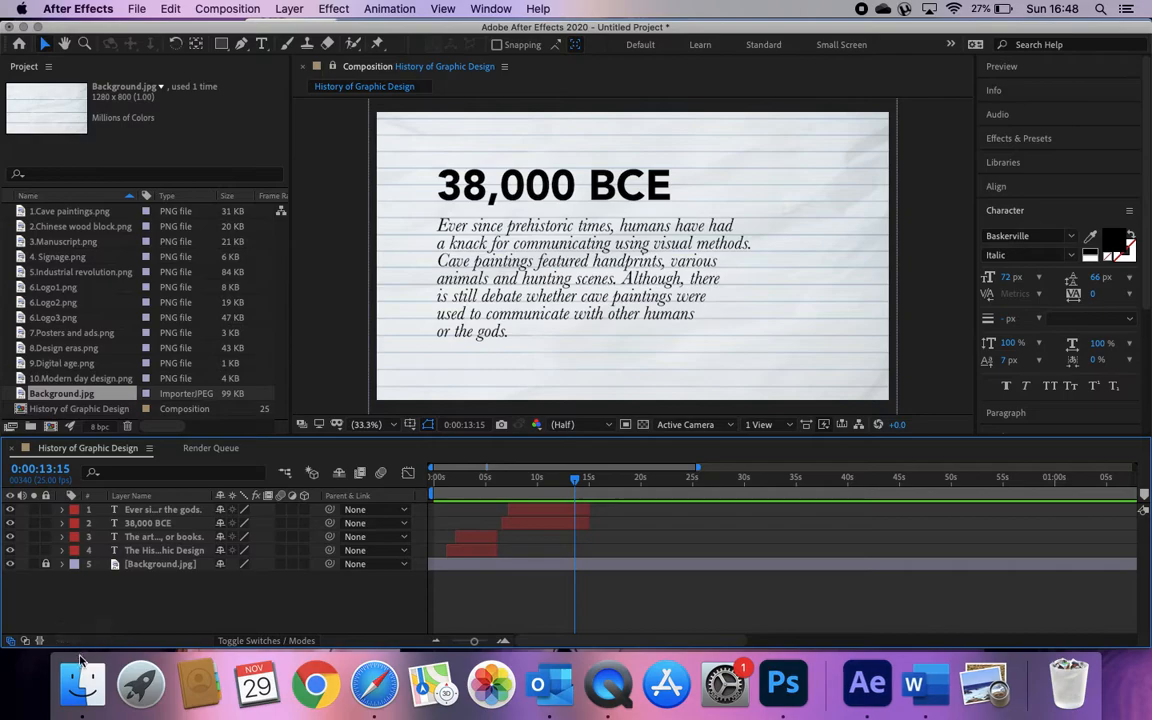
mouse_move(70, 214)
left_mouse_down()
mouse_move(64, 206)
mouse_move(455, 250)
mouse_move(255, 338)
mouse_move(206, 609)
mouse_move(172, 578)
mouse_move(165, 524)
mouse_move(180, 509)
left_mouse_up()
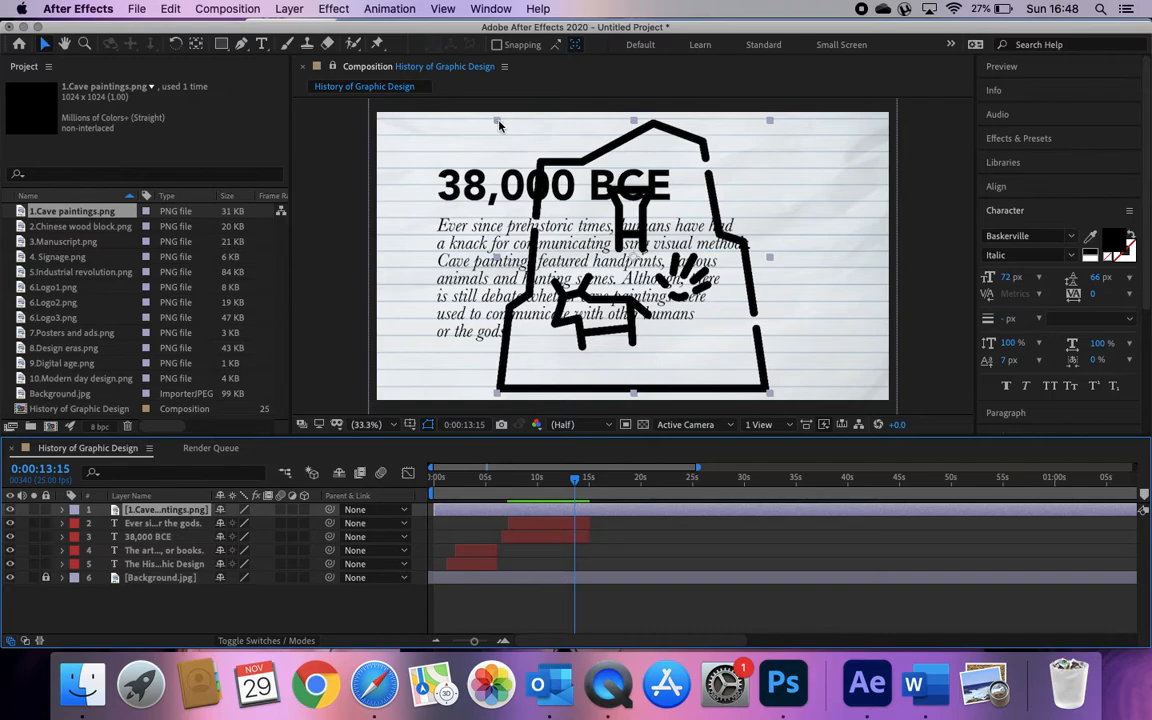
left_click_drag(499, 119, 555, 160)
mouse_move(615, 305)
left_mouse_down()
mouse_move(748, 316)
mouse_move(780, 327)
mouse_move(771, 335)
left_mouse_up()
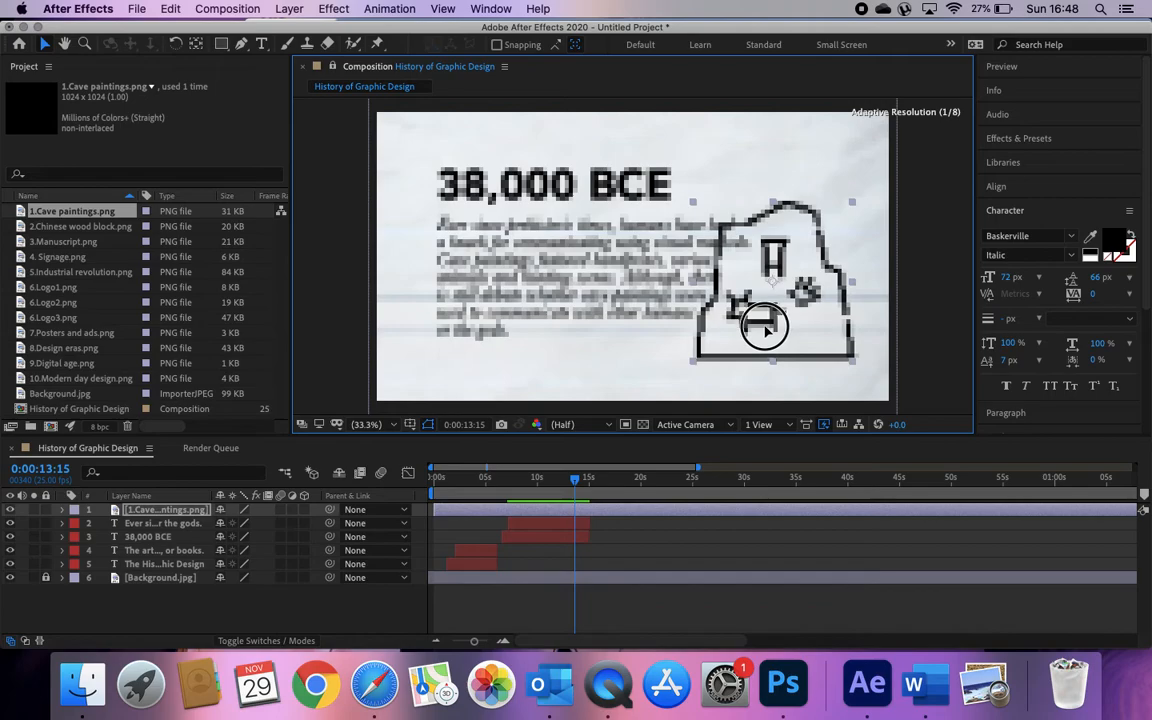
- Scale the cave painting image down further and move it toward the paper's lower-right corner
left_click(688, 203)
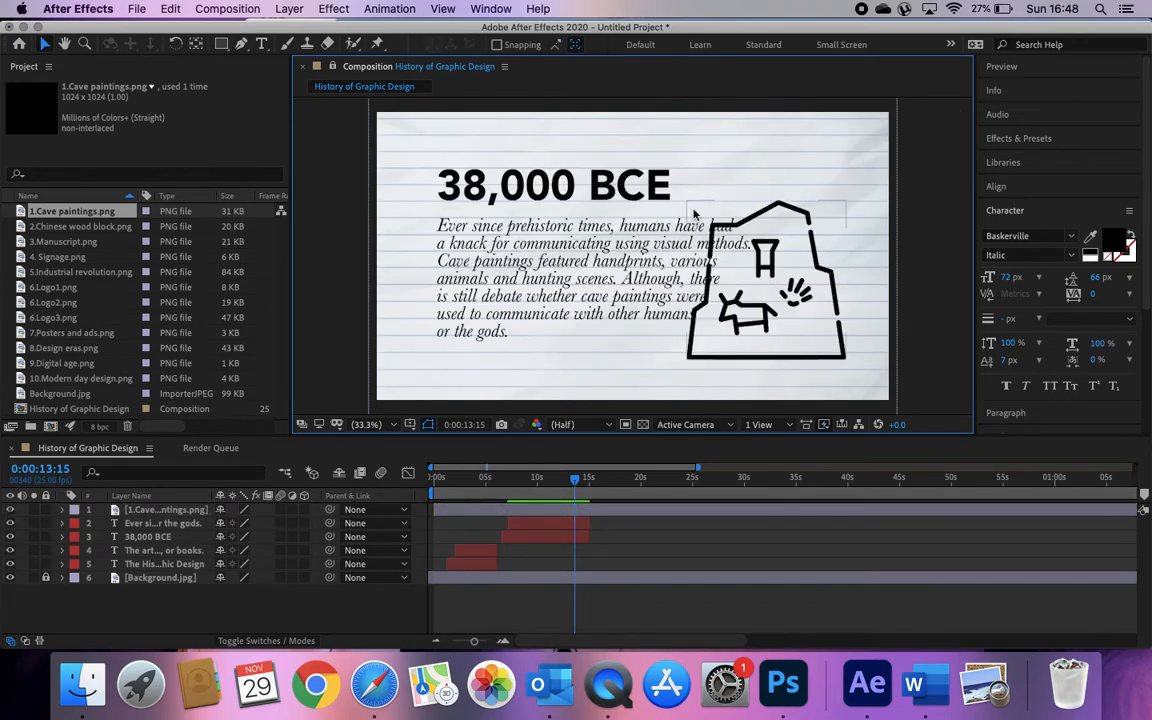
left_click(746, 257)
left_click_drag(689, 203, 713, 223)
left_click_drag(767, 308, 771, 338)
- Shift the heading and paragraph together to the right and move the cave painting image to the left of the paragraph
left_click(560, 185)
left_click(565, 245, "shift")
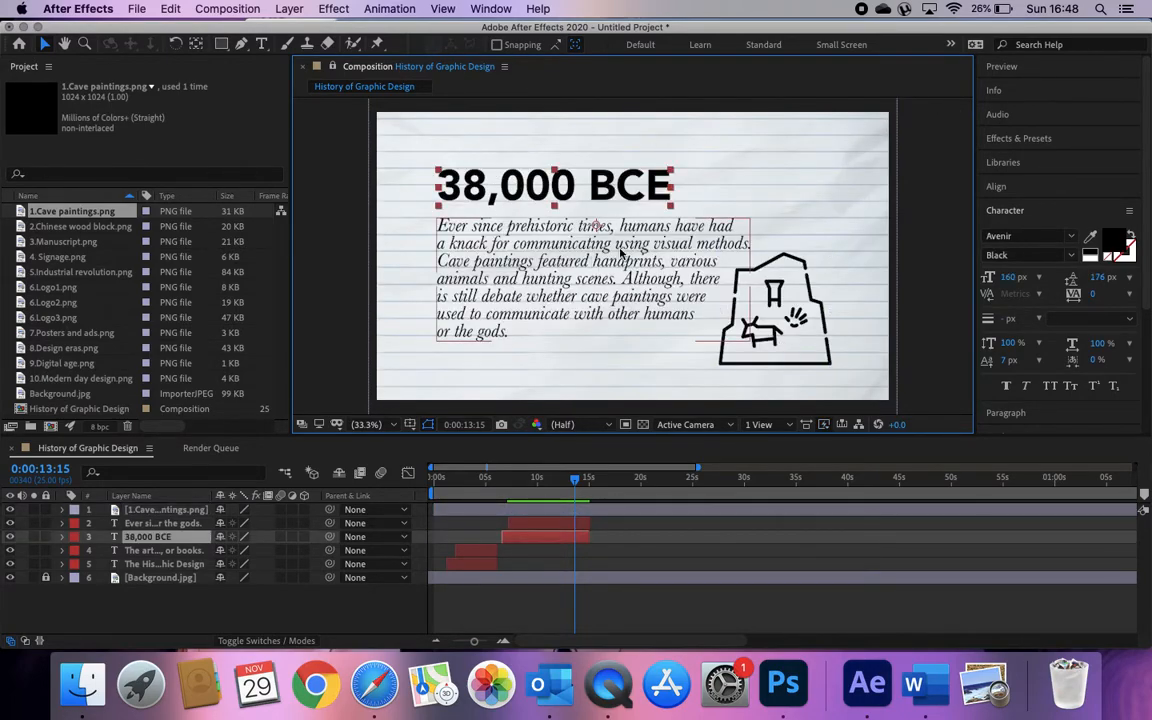
left_click_drag(625, 287, 728, 291)
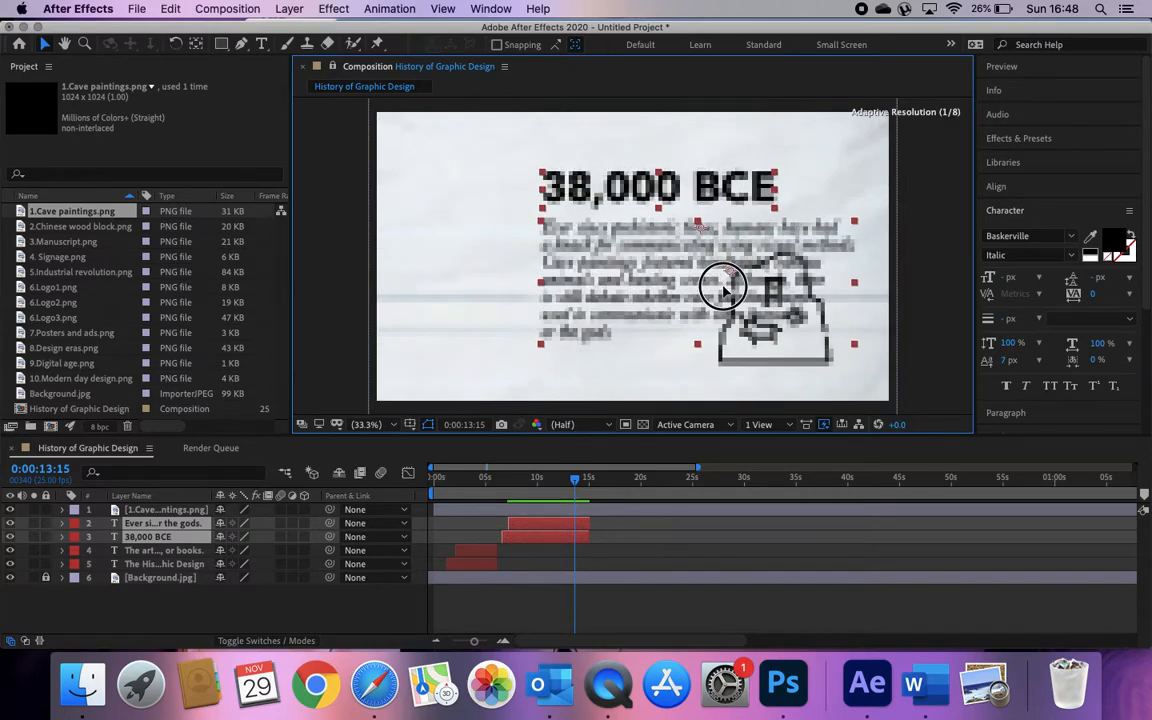
left_click(766, 373)
left_click(776, 365)
mouse_move(776, 365)
left_mouse_down()
mouse_move(520, 325)
mouse_move(549, 372)
left_mouse_up()
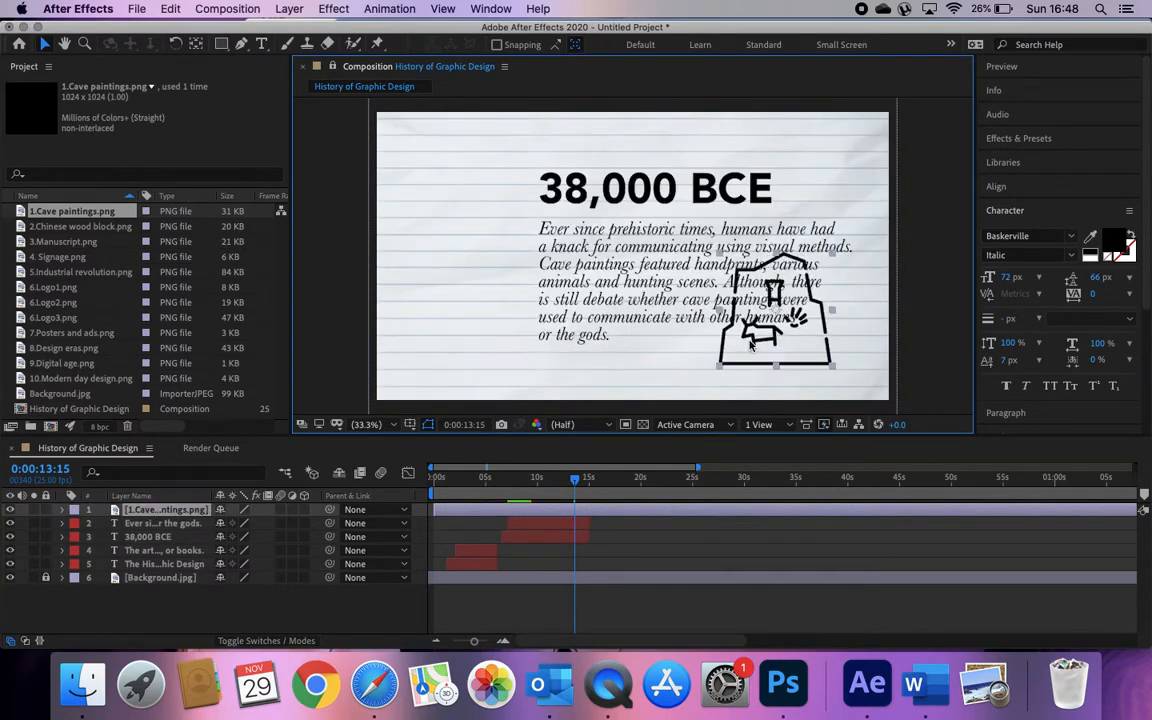
mouse_move(757, 345)
left_mouse_down()
mouse_move(430, 325)
mouse_move(465, 320)
left_mouse_up()
left_click(544, 351)
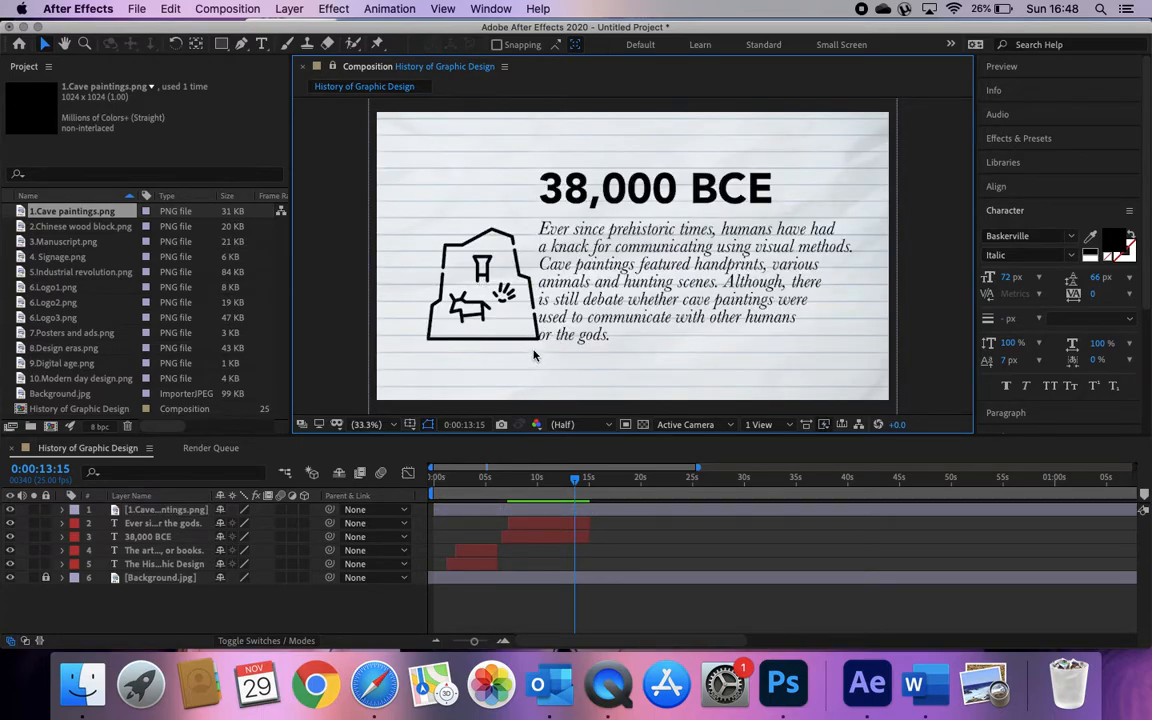
- Enlarge the cave painting image slightly and shift the paragraph and heading right and down to make room for it
left_click(544, 348)
left_click(496, 338)
left_click_drag(540, 343, 548, 350)
left_click(678, 272)
left_click_drag(678, 272, 696, 281)
left_click(668, 180)
left_click_drag(668, 180, 684, 184)
left_click(757, 352)
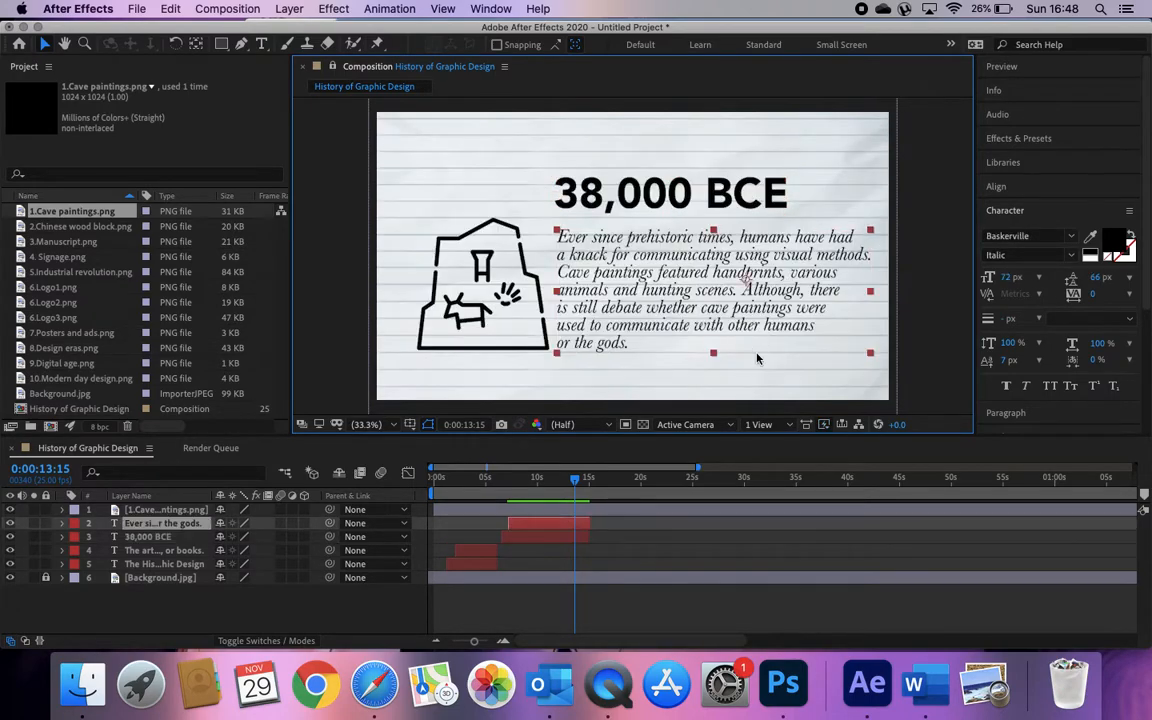
- Nudge the cave painting image, paragraph and heading slightly left to balance the layout on the paper
left_click(486, 323)
left_click_drag(509, 293, 503, 293)
left_click(621, 300)
left_click_drag(621, 302, 616, 300)
left_click_drag(684, 198, 676, 200)
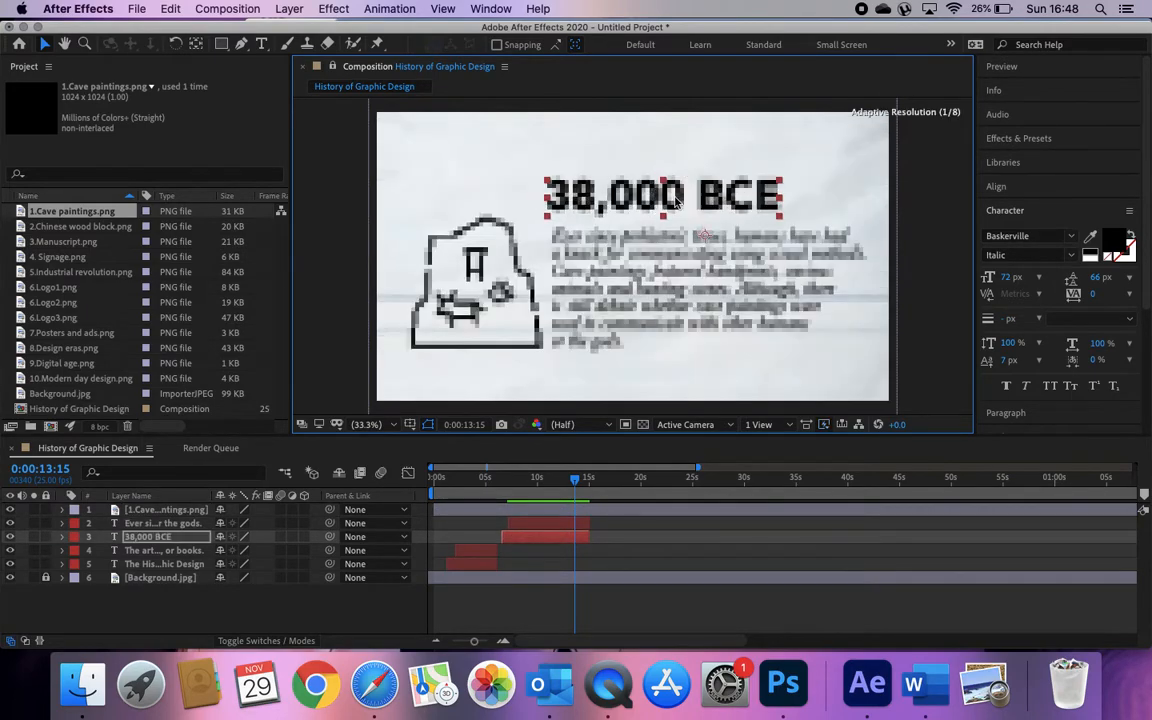
left_click(551, 585)
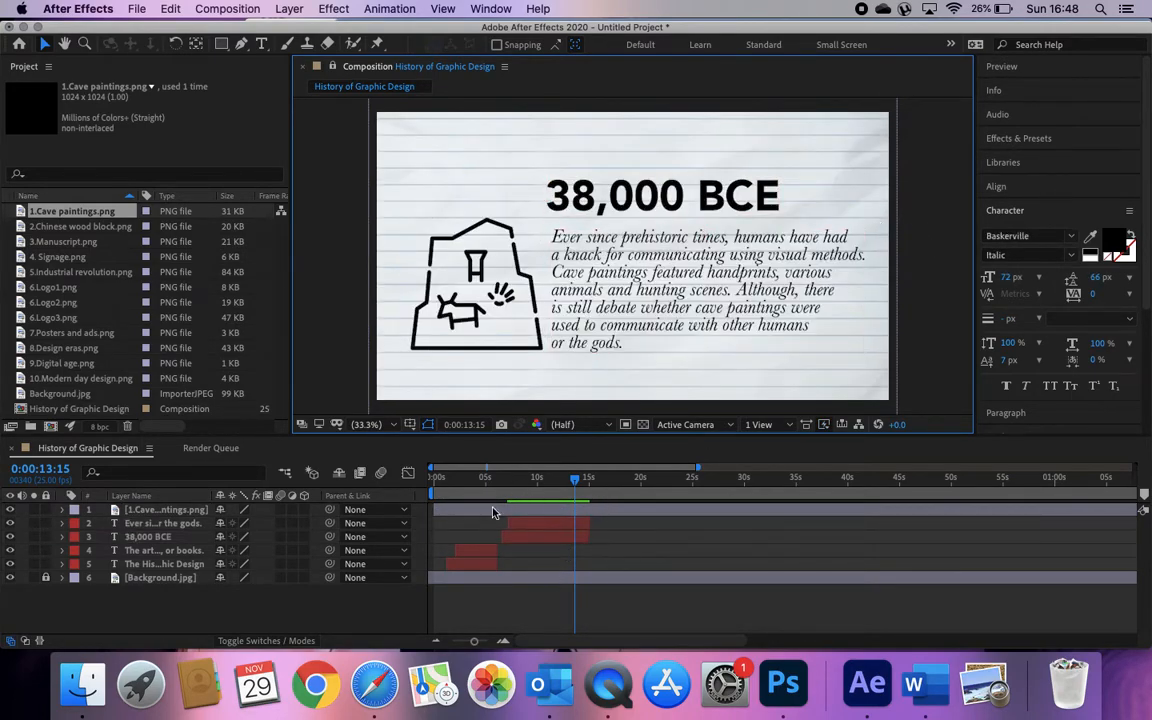
- Trim the cave painting layer to start just after the paragraph layer and end with the two text layers at about 15 seconds
left_click(452, 510)
left_click_drag(452, 510, 512, 484)
left_click_drag(681, 636, 1146, 571)
left_click_drag(1133, 511, 586, 496)
left_click_drag(513, 479, 603, 480)
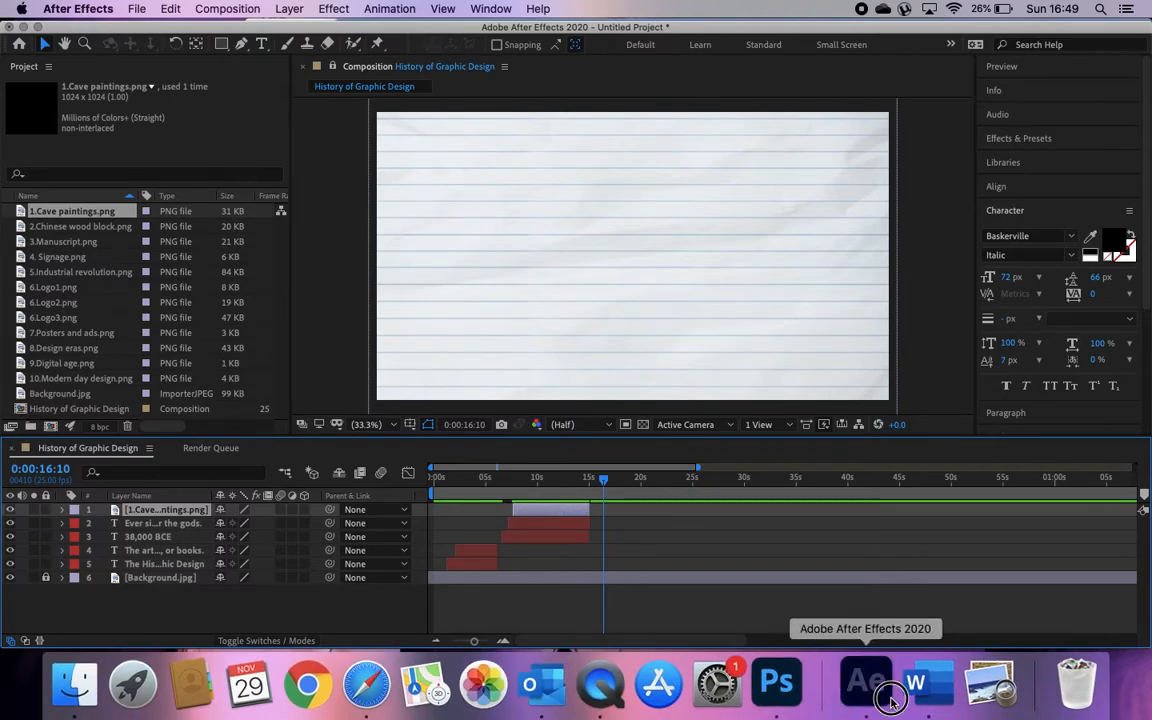
right_click(890, 700)
left_click(908, 588)
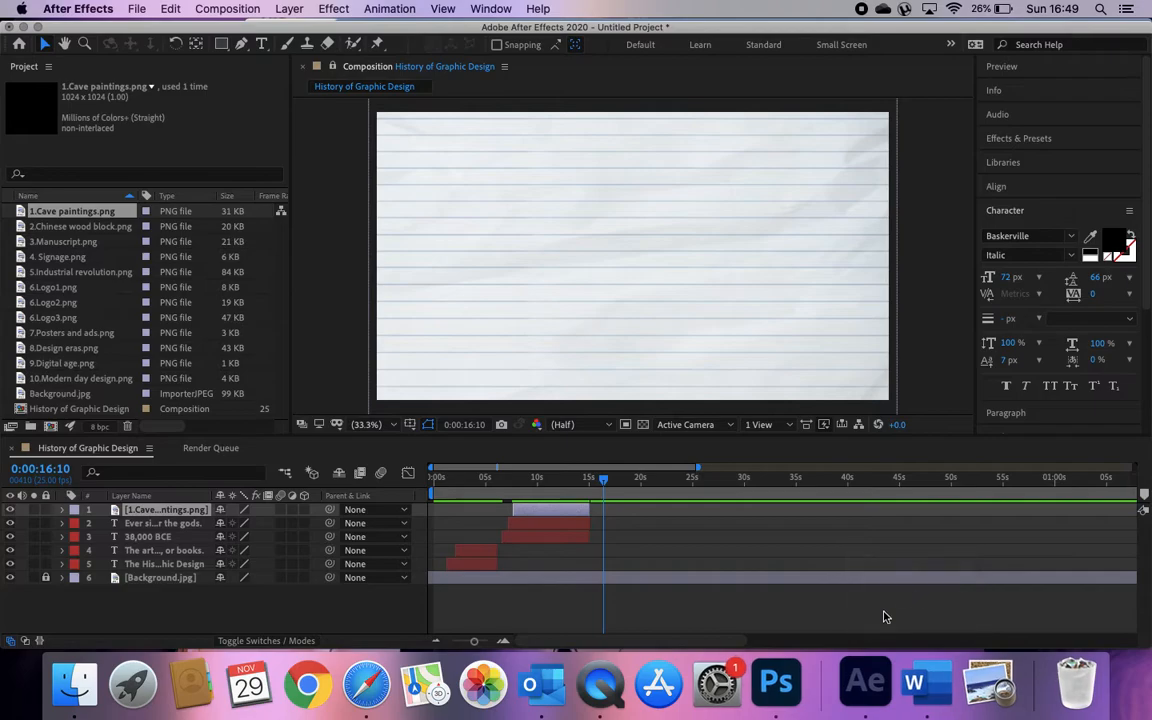
- Switch to Finder and open After Effects Intro.aep from the Desktop, saving the current project to the Desktop before it closes
left_click(437, 35)
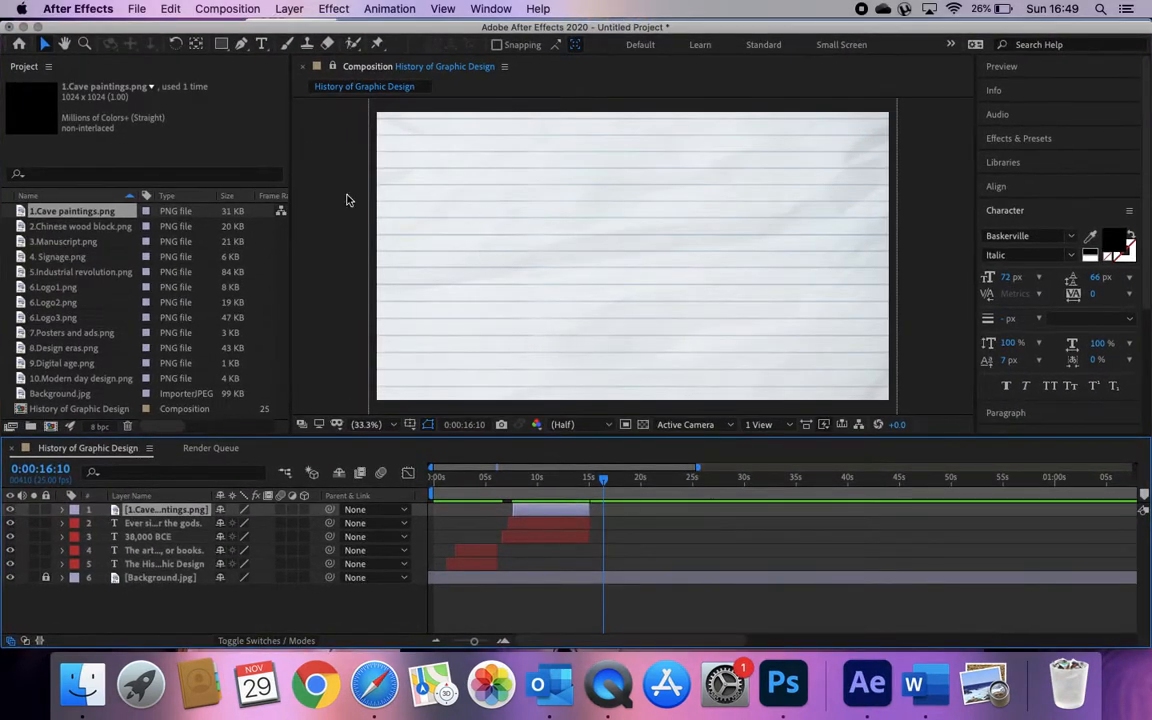
left_click(85, 682)
left_click(270, 47)
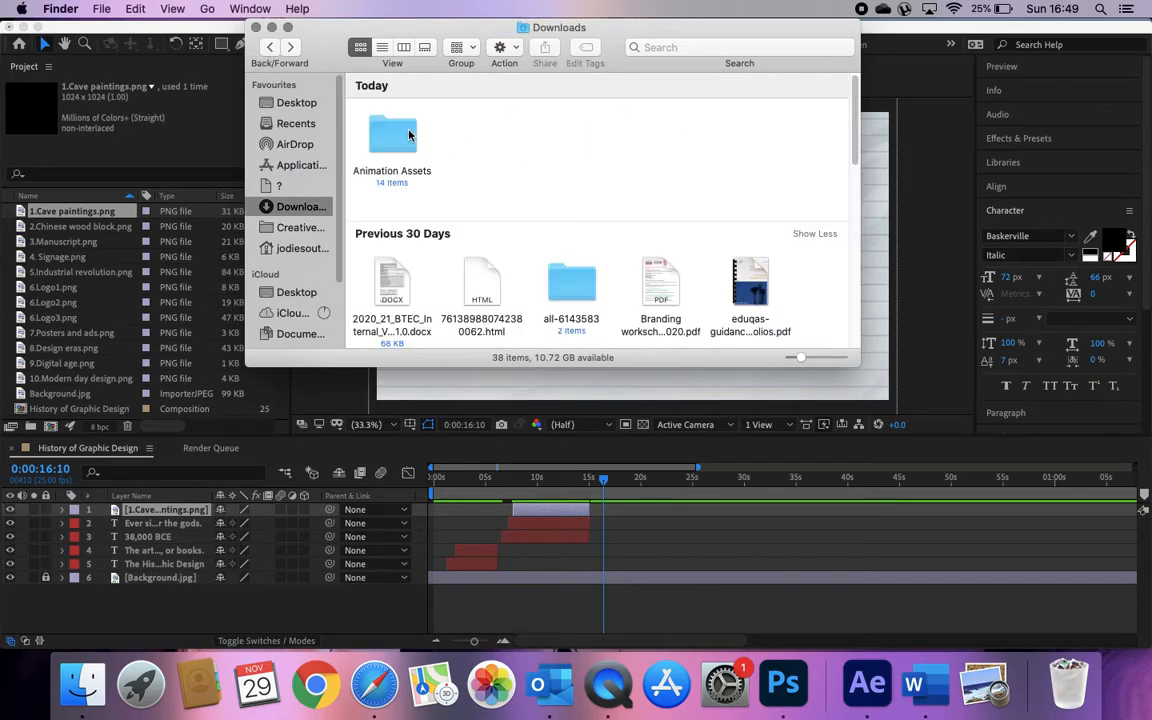
scroll(370, 124, "down", 2)
left_click(290, 103)
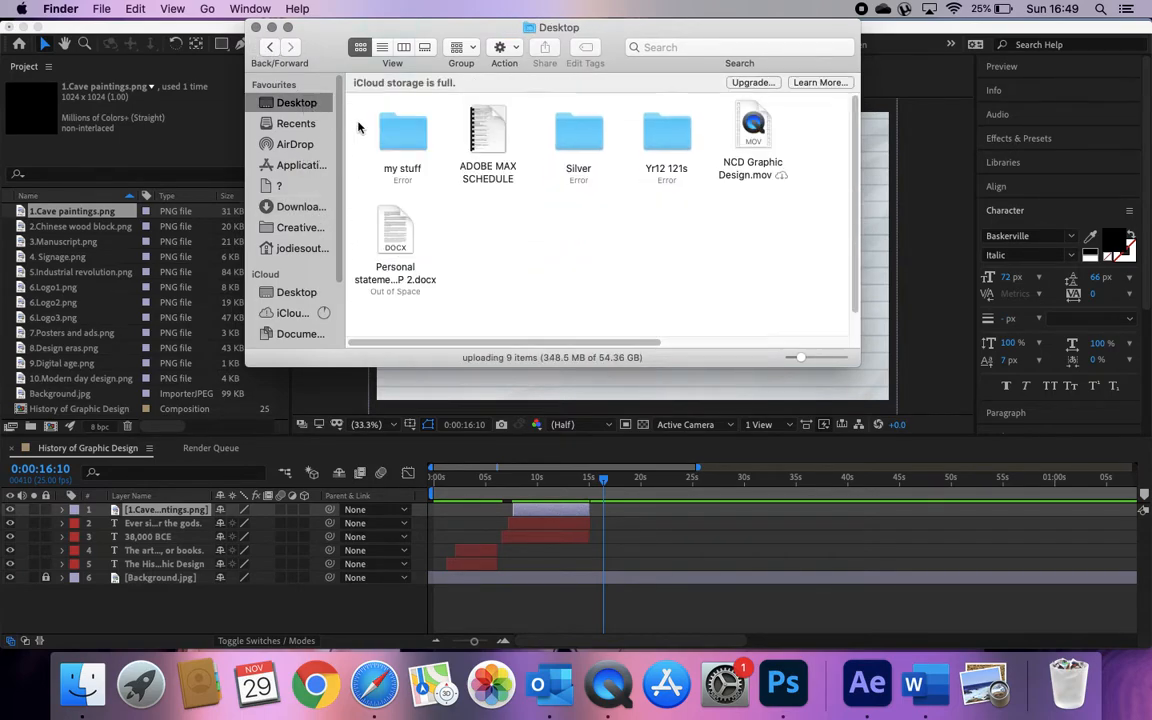
scroll(590, 168, "right", 5)
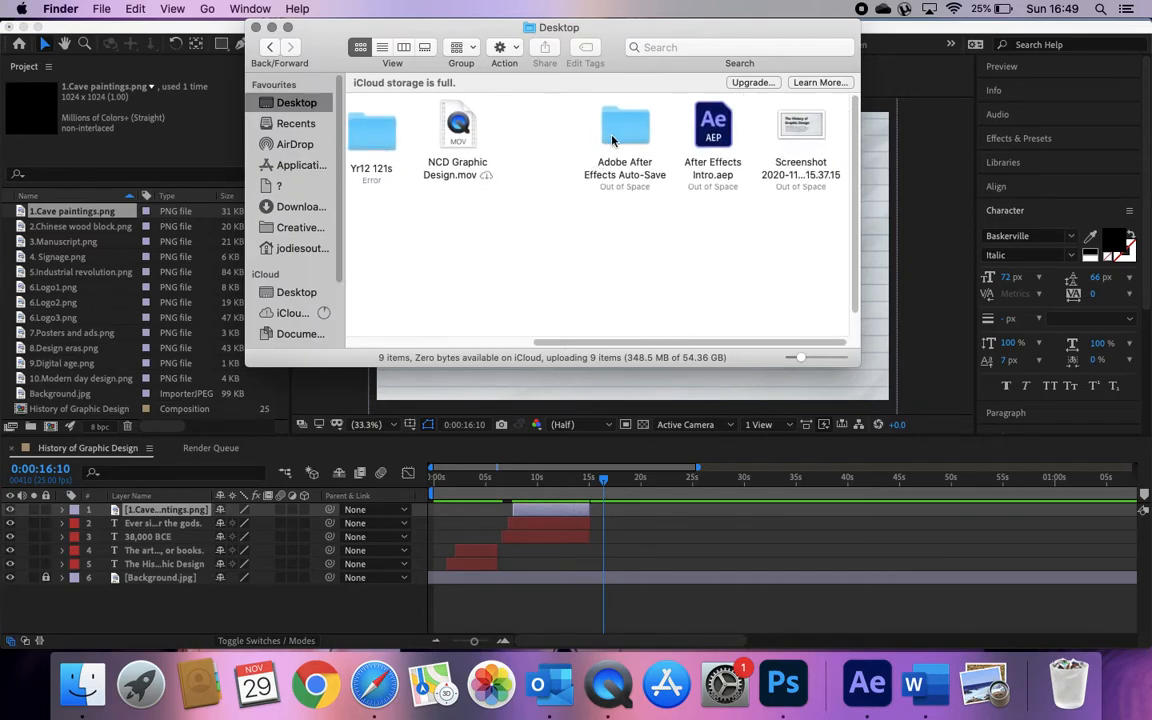
double_click(713, 126)
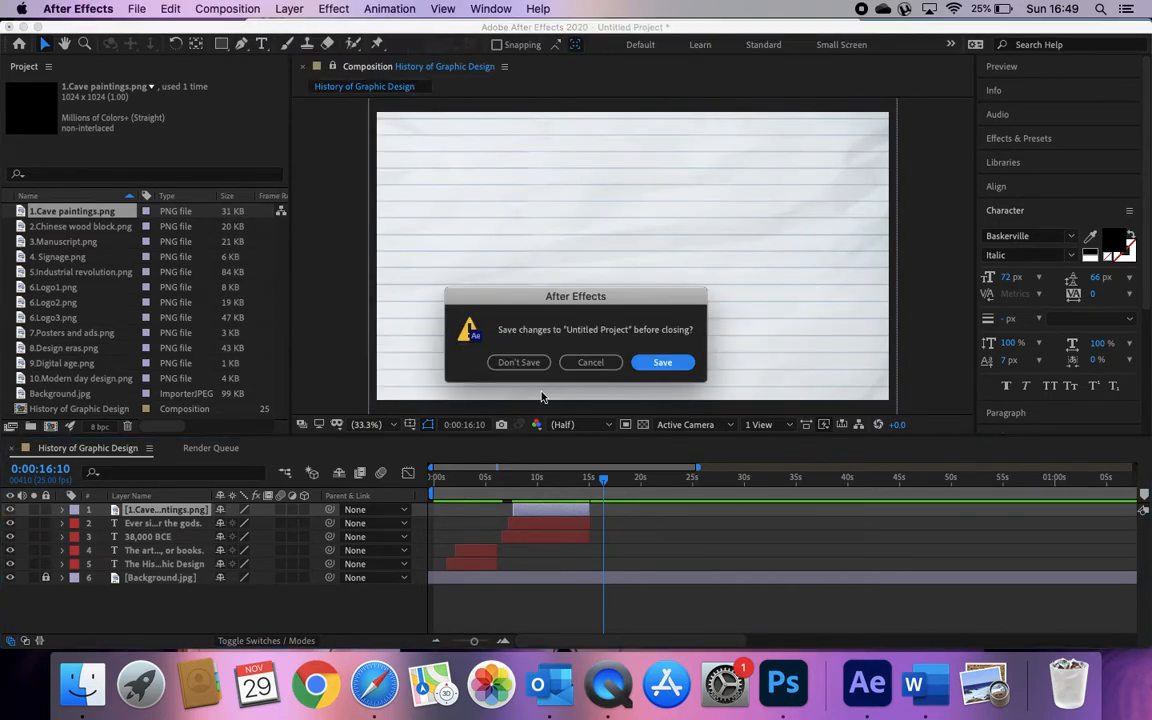
left_click(660, 362)
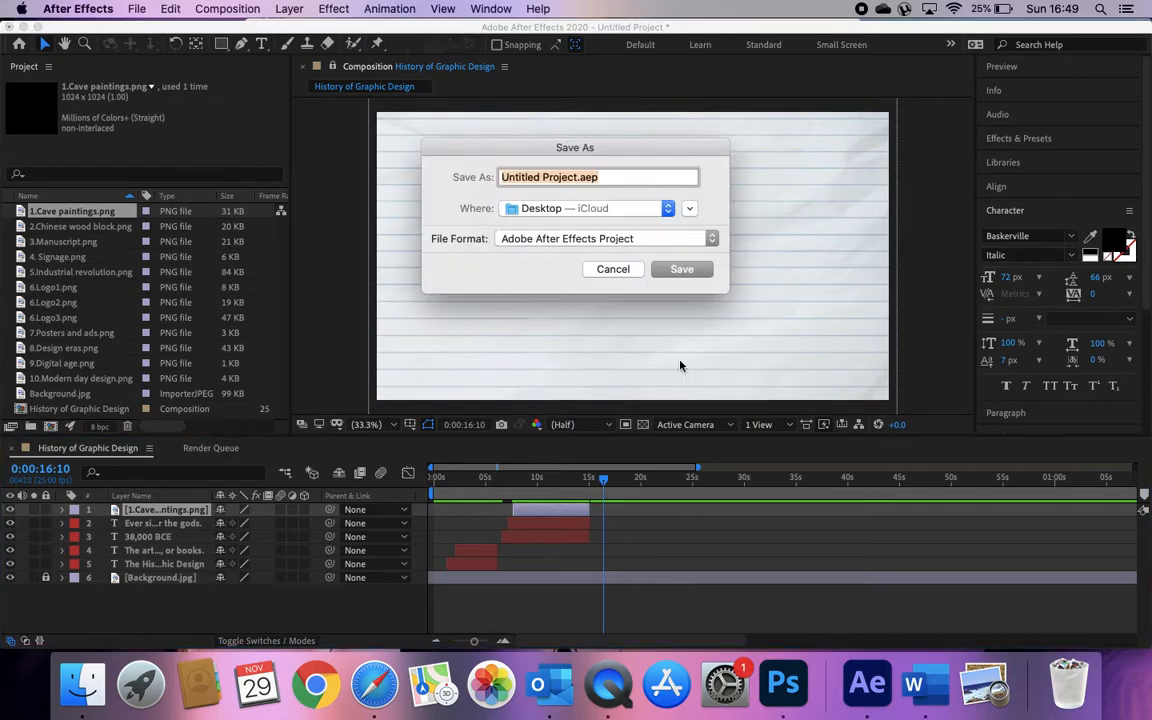
left_click(682, 269)
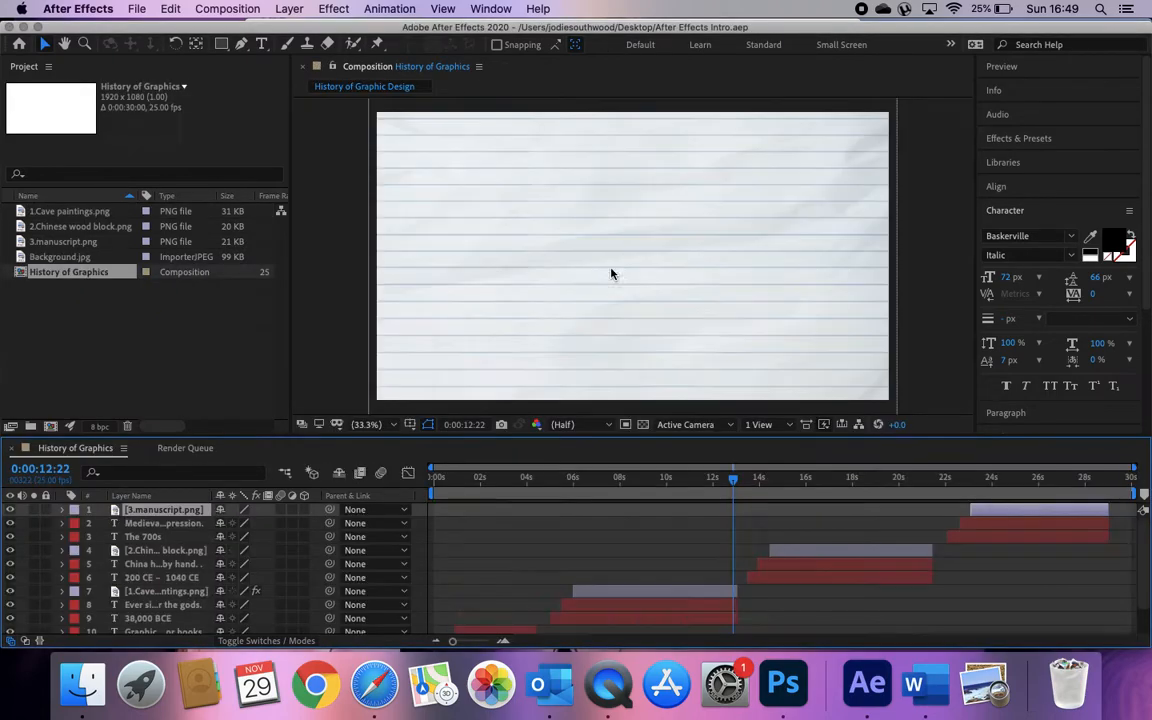
- Scrub through the History of Graphics composition and examine how its heading, paragraph and image layers are staggered in the timeline
left_click_drag(735, 484, 621, 479)
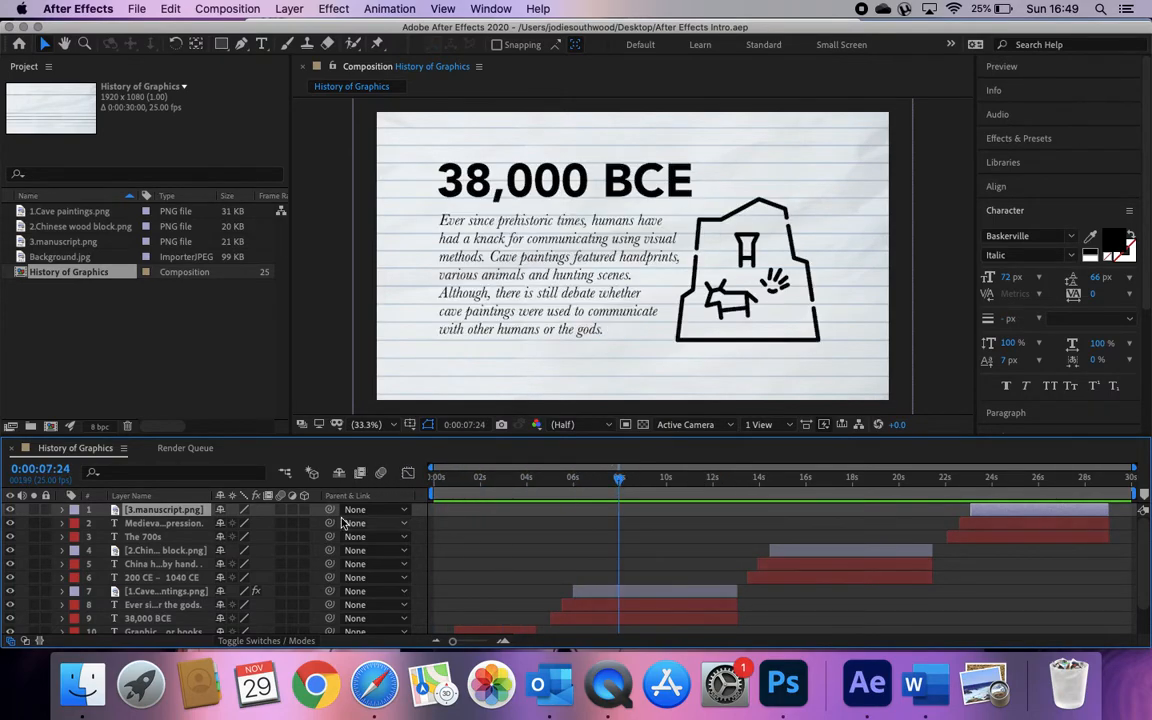
scroll(146, 597, "down", 2)
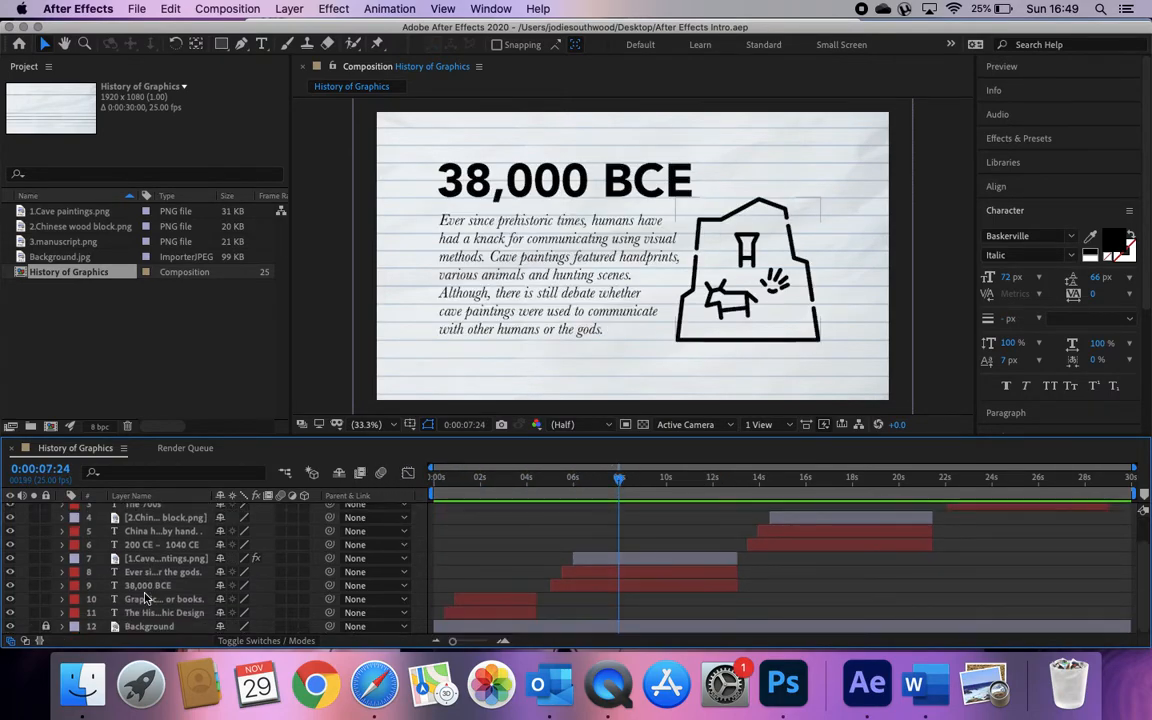
left_click_drag(621, 481, 985, 472)
left_click_drag(580, 478, 437, 480)
scroll(260, 568, "up", 3)
scroll(260, 568, "down", 3)
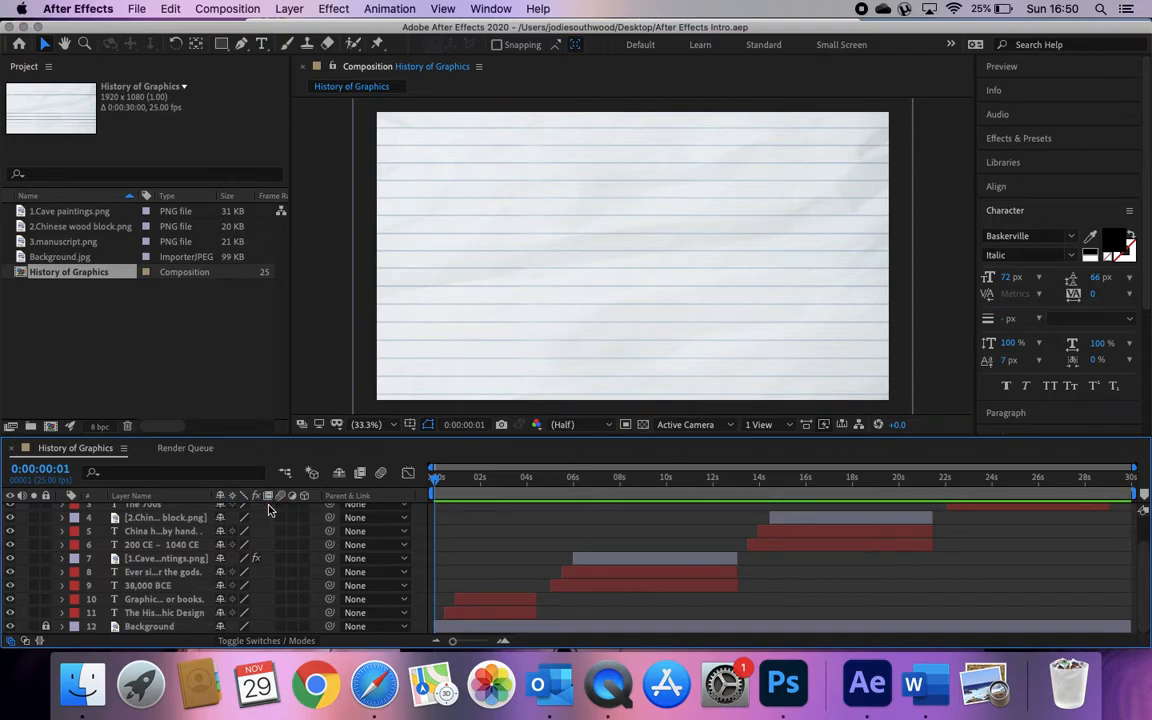
scroll(270, 519, "up", 2)
scroll(270, 522, "down", 2)
scroll(283, 510, "up", 2)
- Try motion blur on the top four layers of the History of Graphics composition and switch it off again
left_click(281, 510)
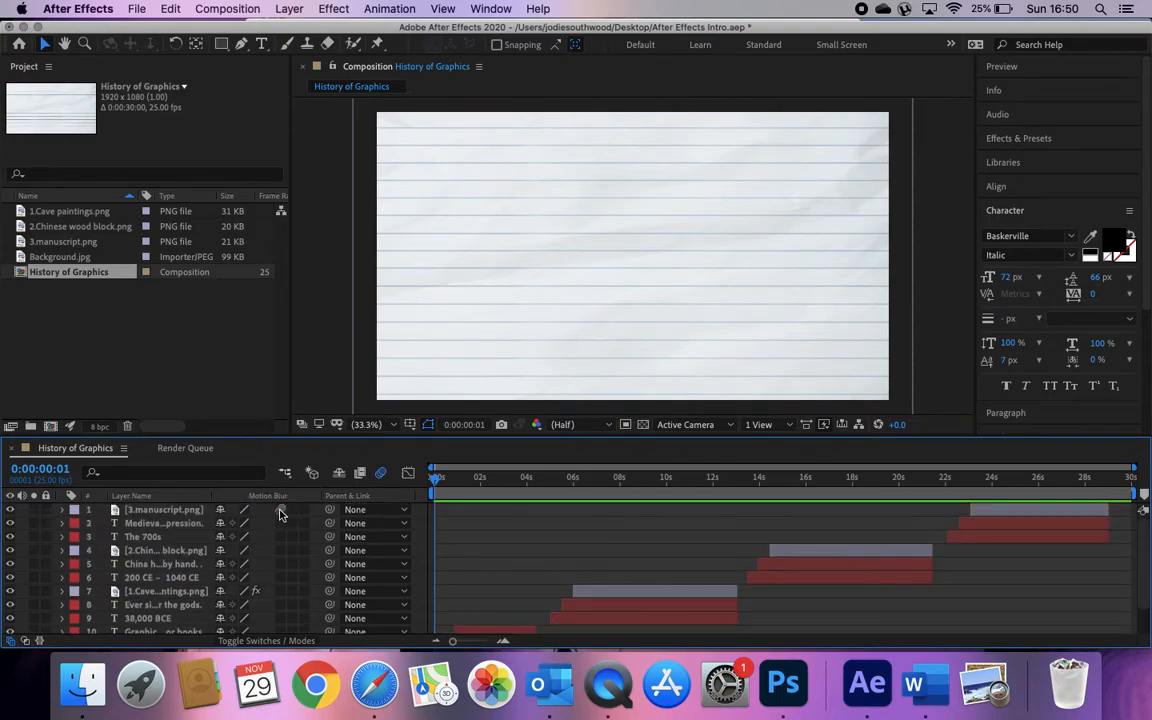
left_click(281, 523)
left_click(281, 549)
left_click(281, 536)
left_click(281, 510)
left_click(281, 523)
left_click(281, 536)
left_click(281, 549)
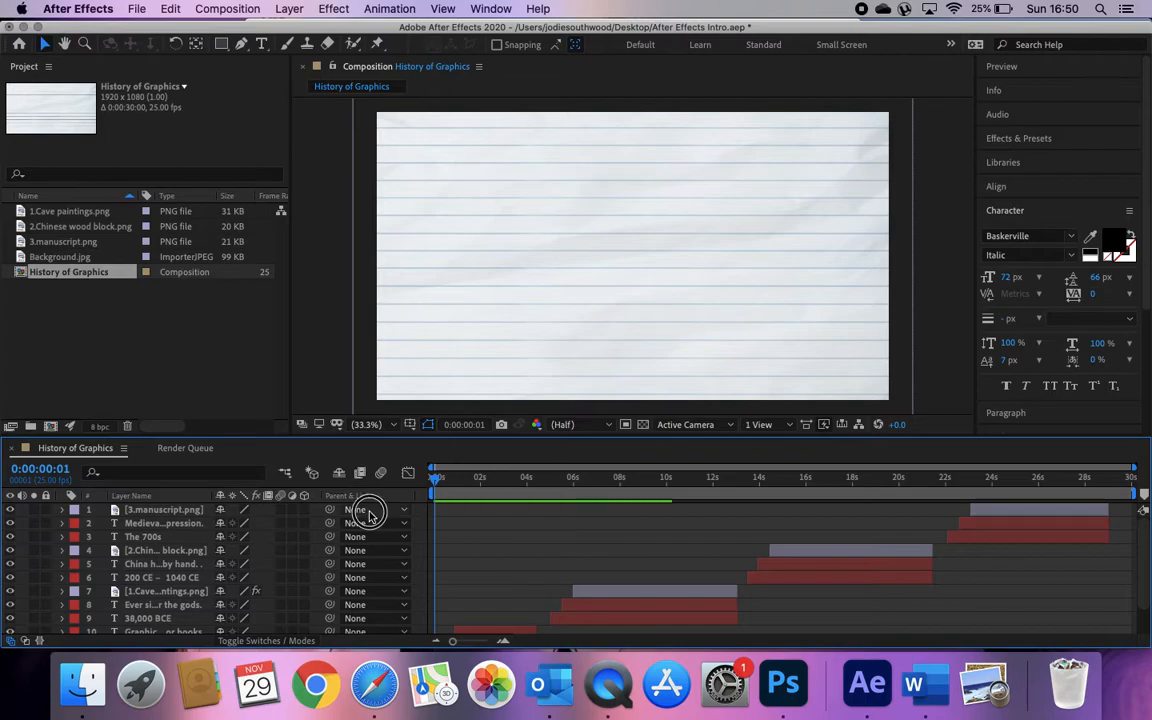
left_click(368, 509)
left_click(293, 502)
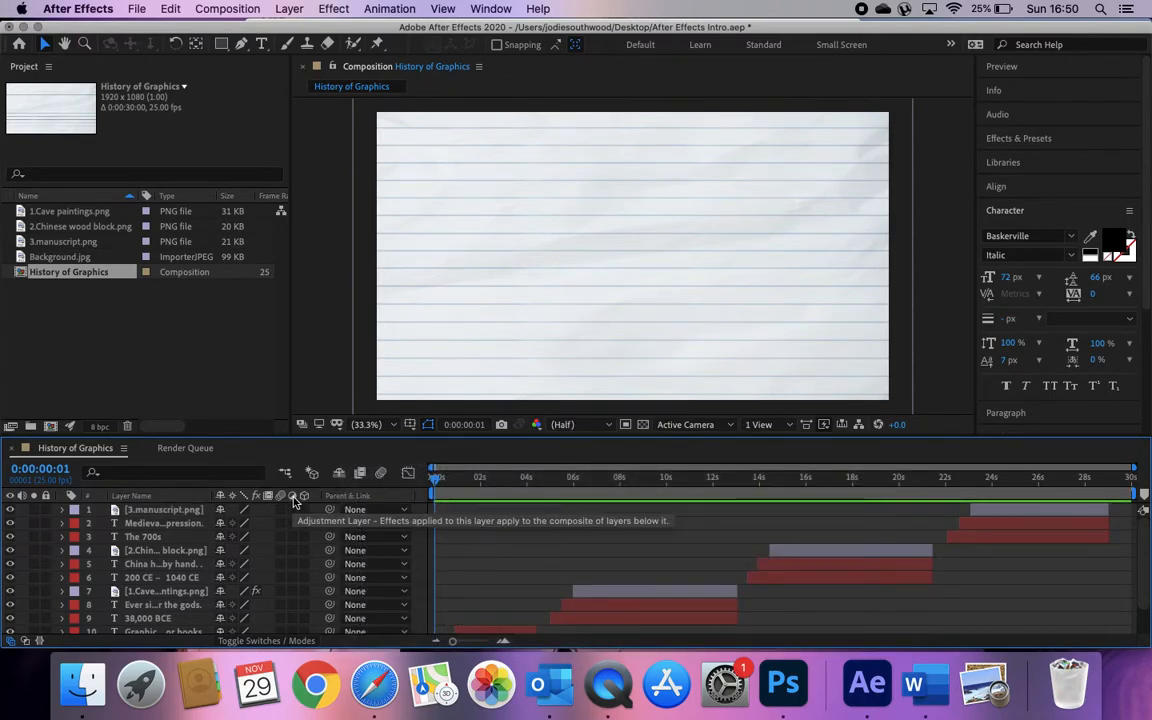
left_click(281, 511)
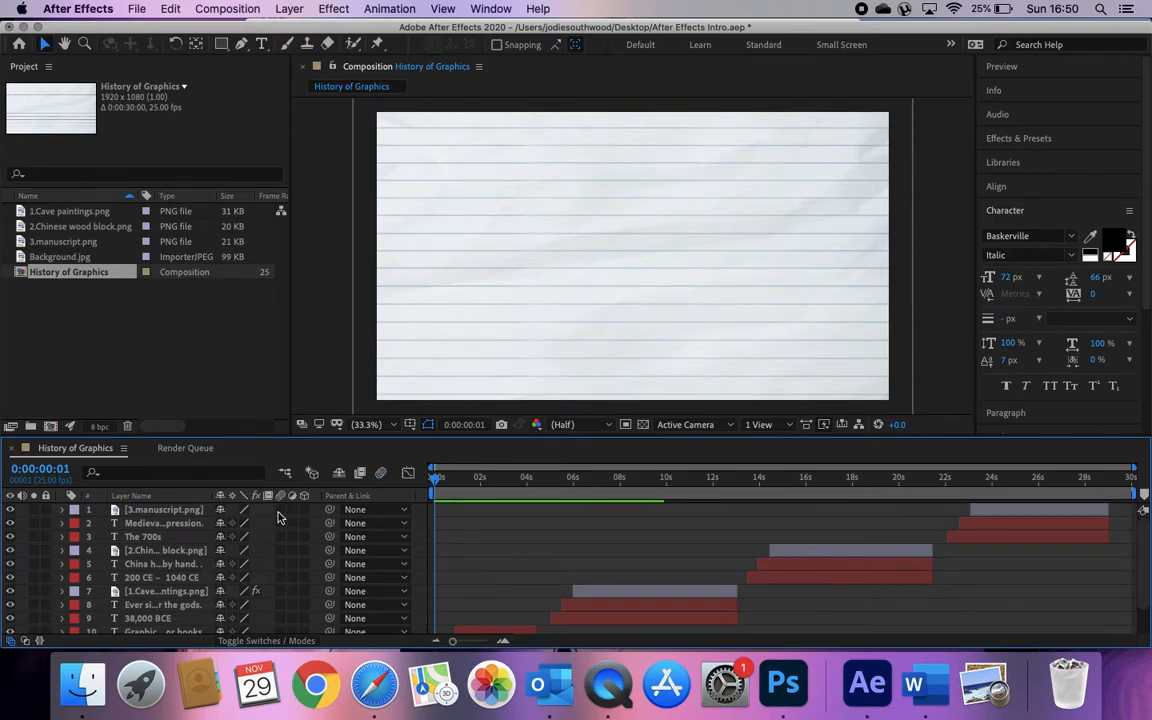
scroll(272, 600, "down", 2)
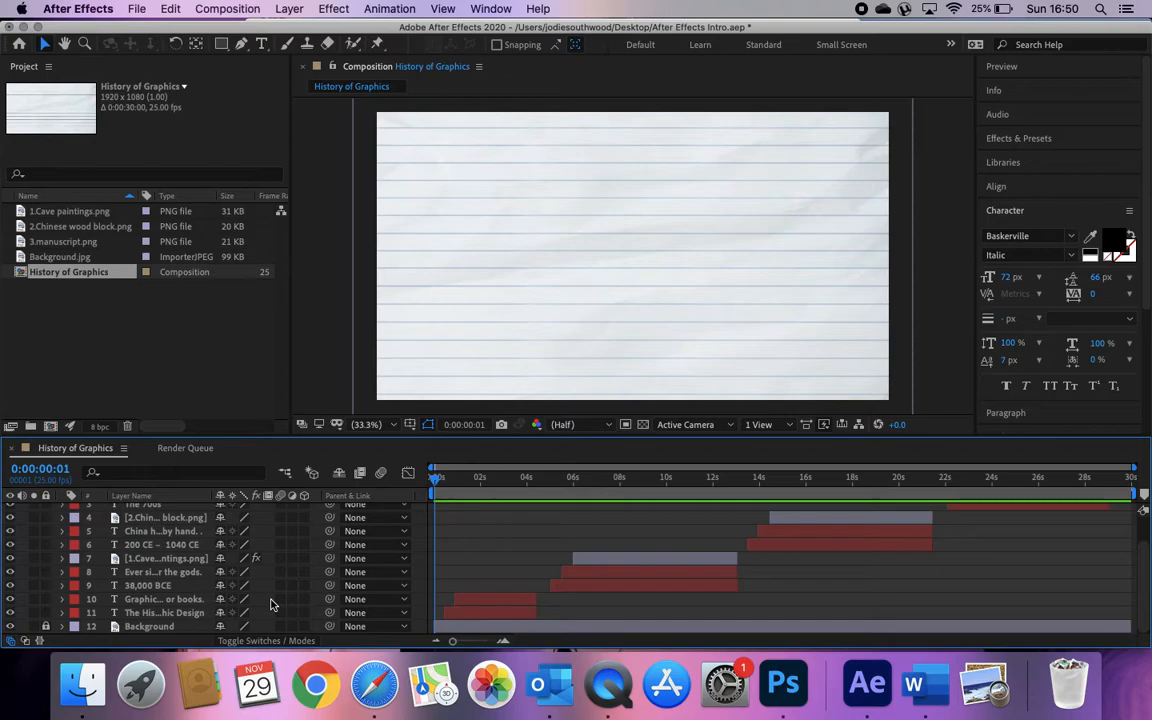
scroll(270, 604, "up", 2)
- Apply a Hue/Saturation color correction effect to the cave paintings image, with the playhead at 0:00:08:12
left_click(849, 576)
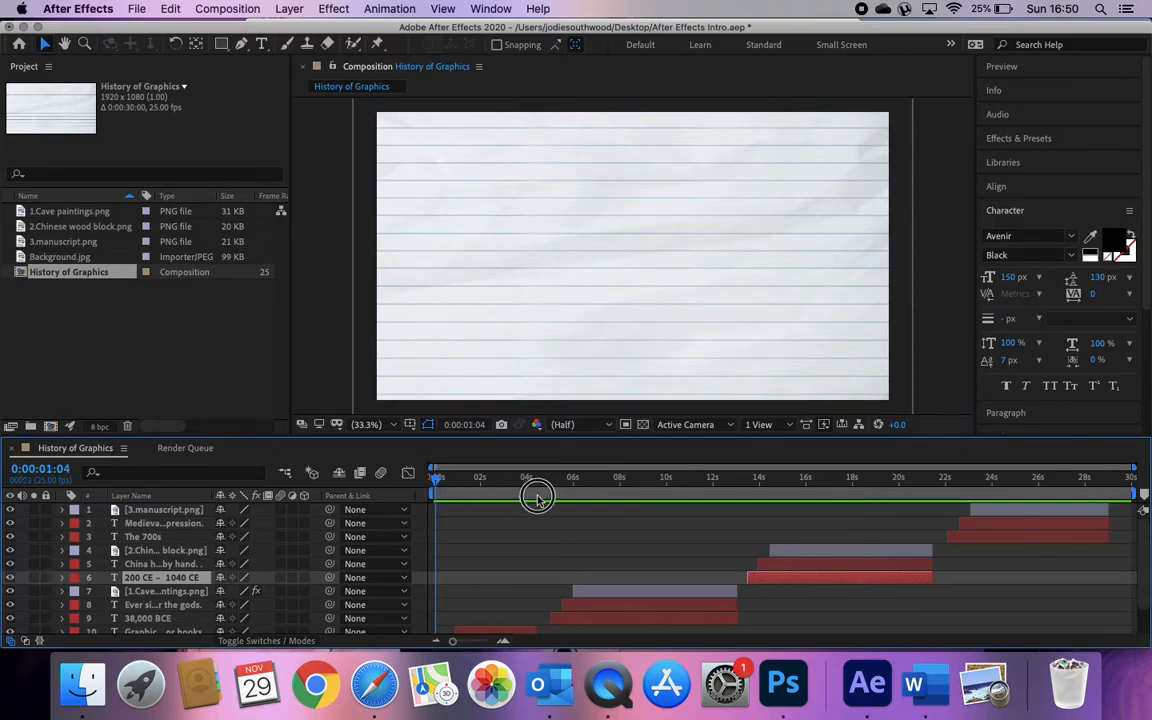
left_click_drag(522, 491, 632, 511)
left_click(748, 305)
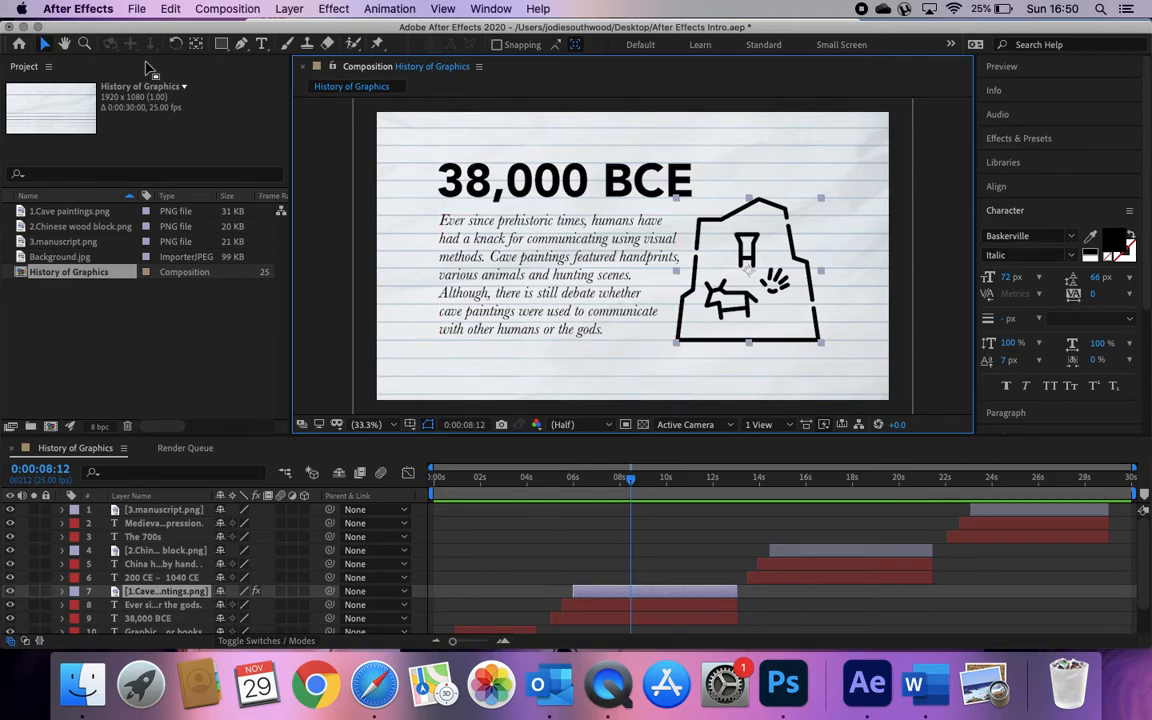
left_click(334, 9)
mouse_move(478, 175)
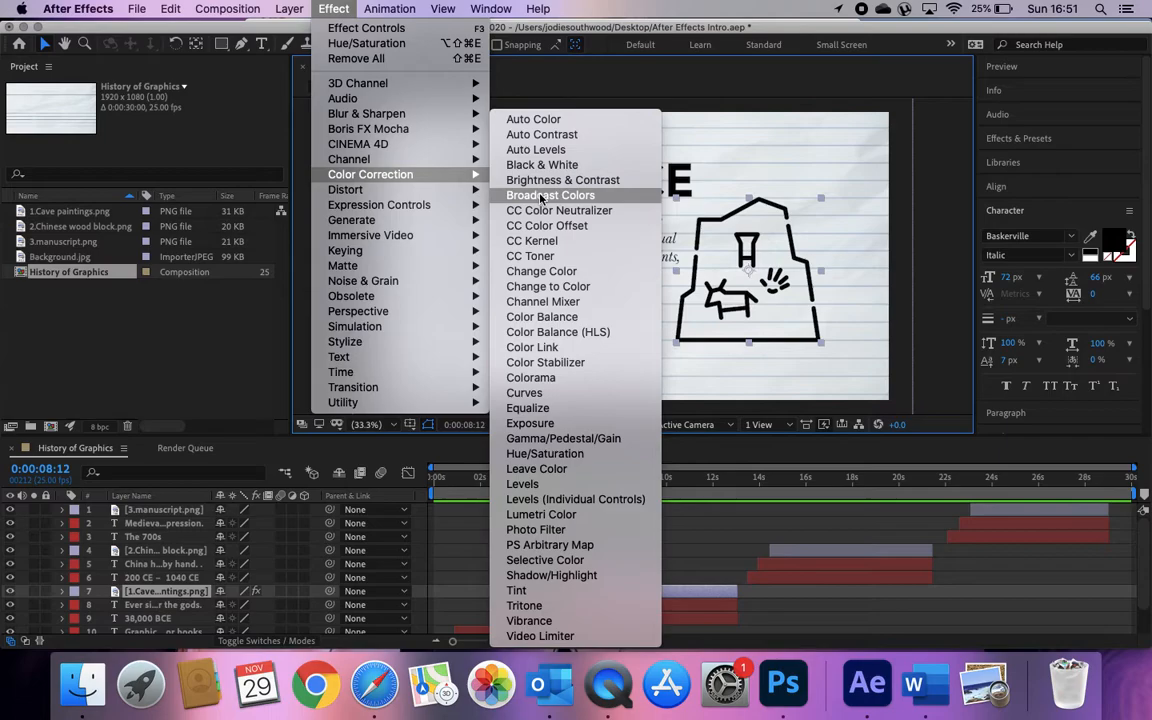
left_click(540, 459)
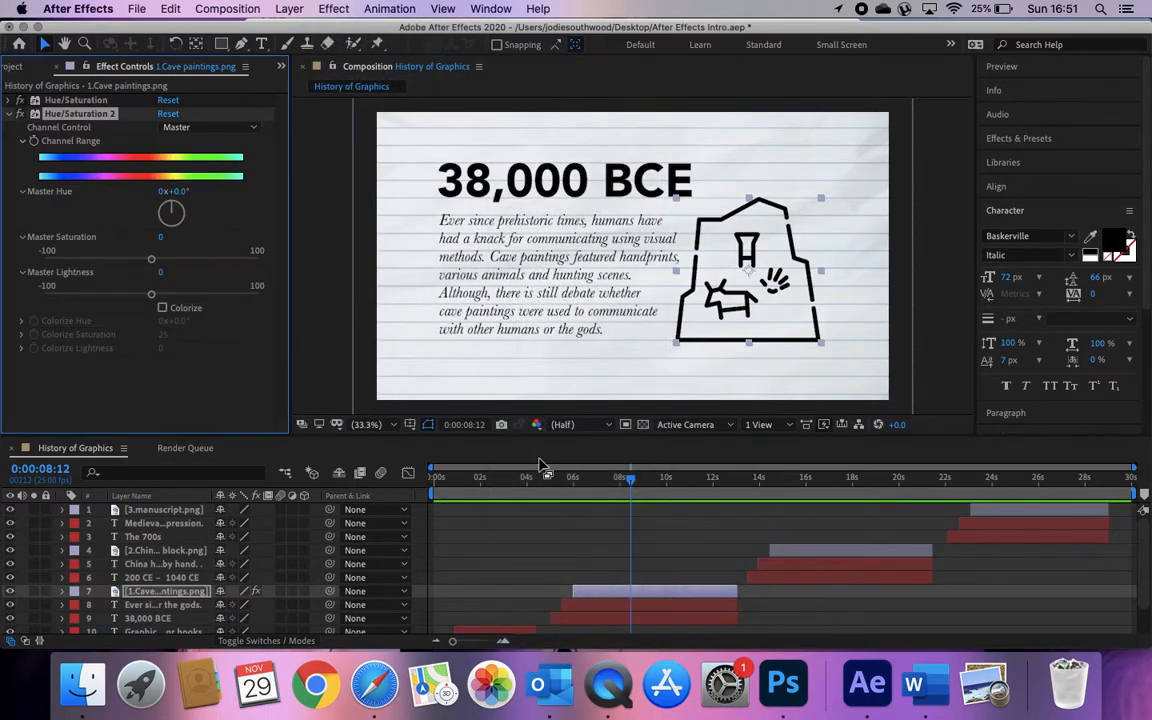
- Colorize the cave paintings image green with hue -28x-220.0°, saturation 72 and lightness 48
left_click(163, 309)
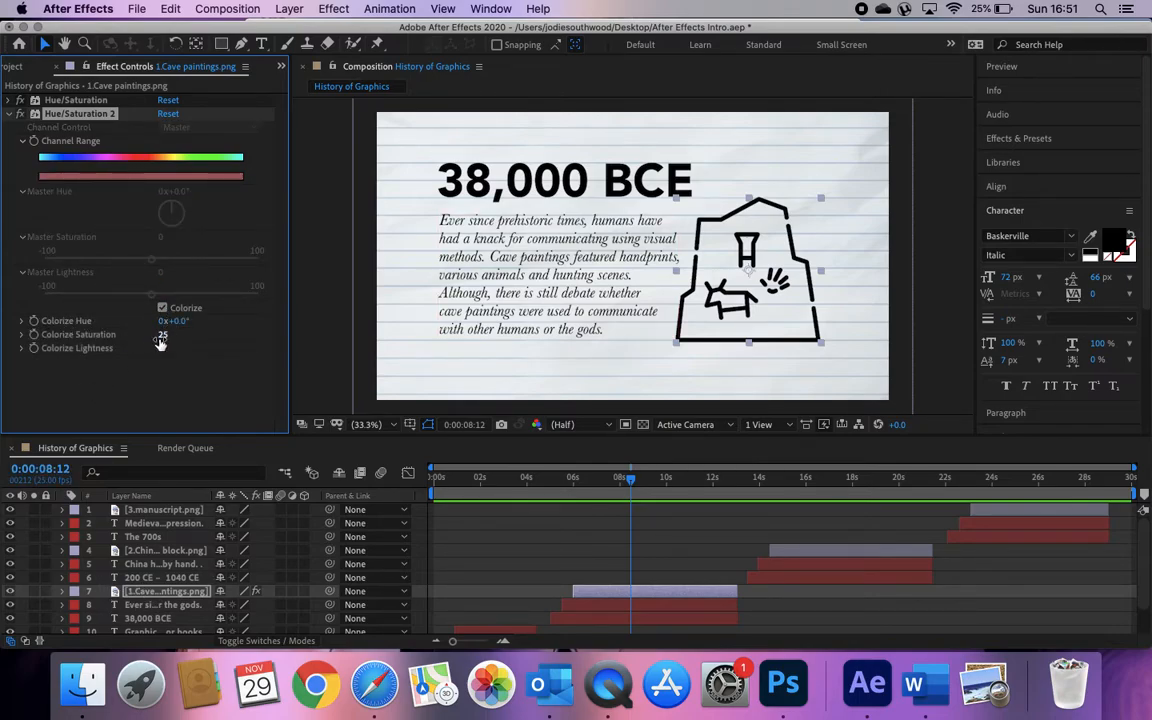
mouse_move(162, 351)
left_mouse_down()
mouse_move(185, 342)
mouse_move(170, 340)
mouse_move(180, 333)
mouse_move(202, 337)
mouse_move(175, 319)
mouse_move(231, 327)
mouse_move(154, 337)
mouse_move(140, 304)
mouse_move(278, 316)
left_mouse_up()
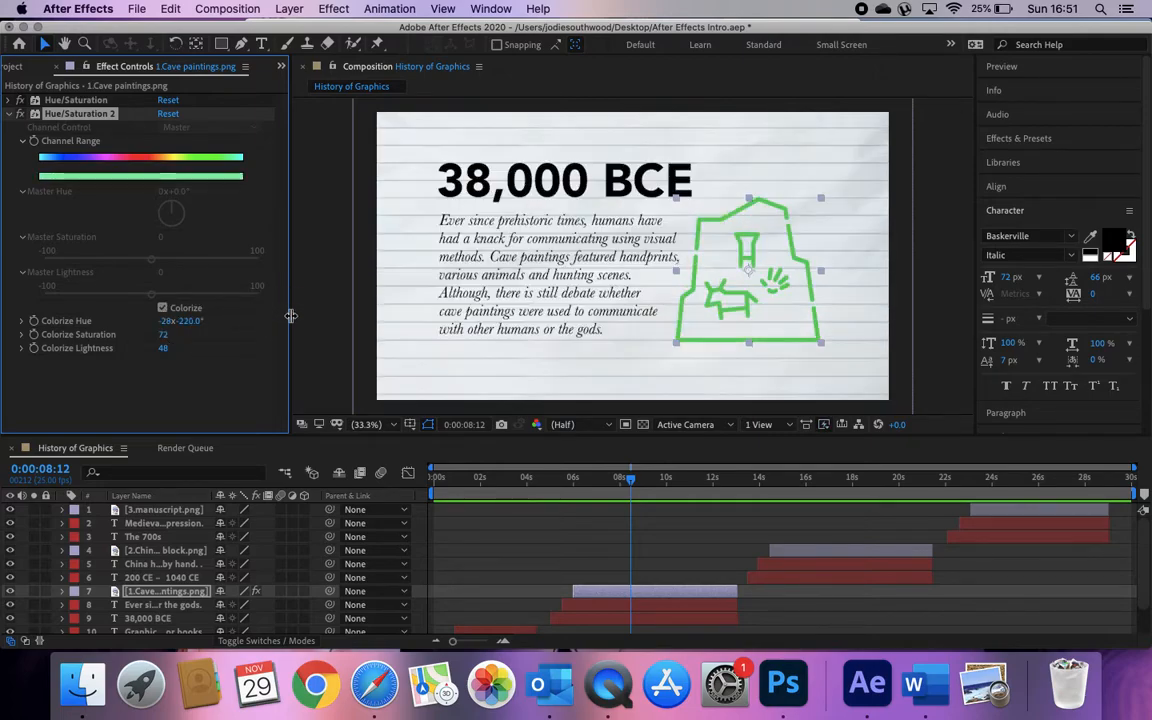
- Reveal the cave paintings layer's effects in the timeline and reset both Hue/Saturation effects
scroll(500, 575, "down", 3)
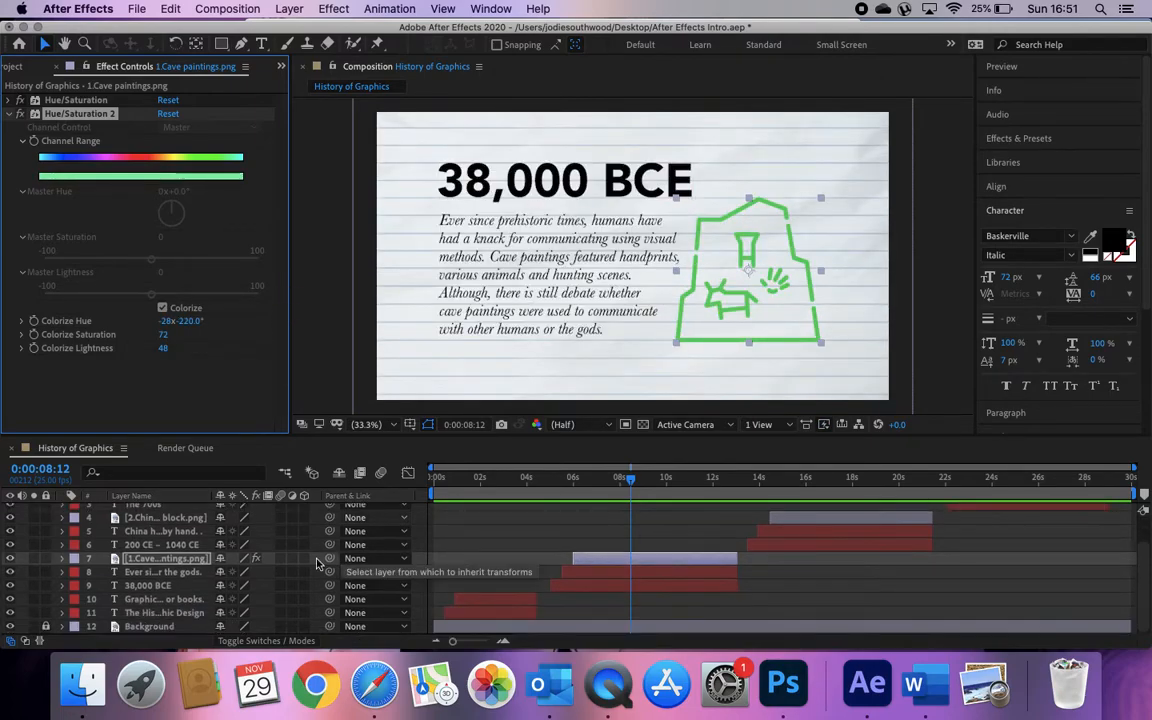
left_click(63, 558)
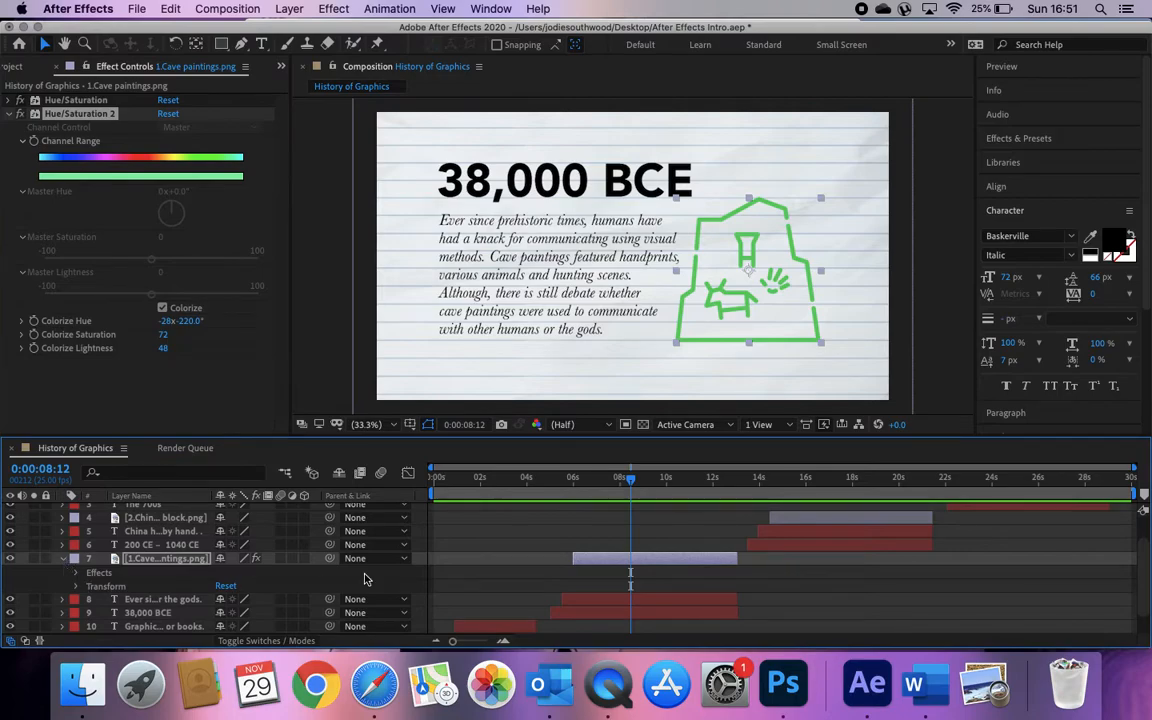
left_click(76, 572)
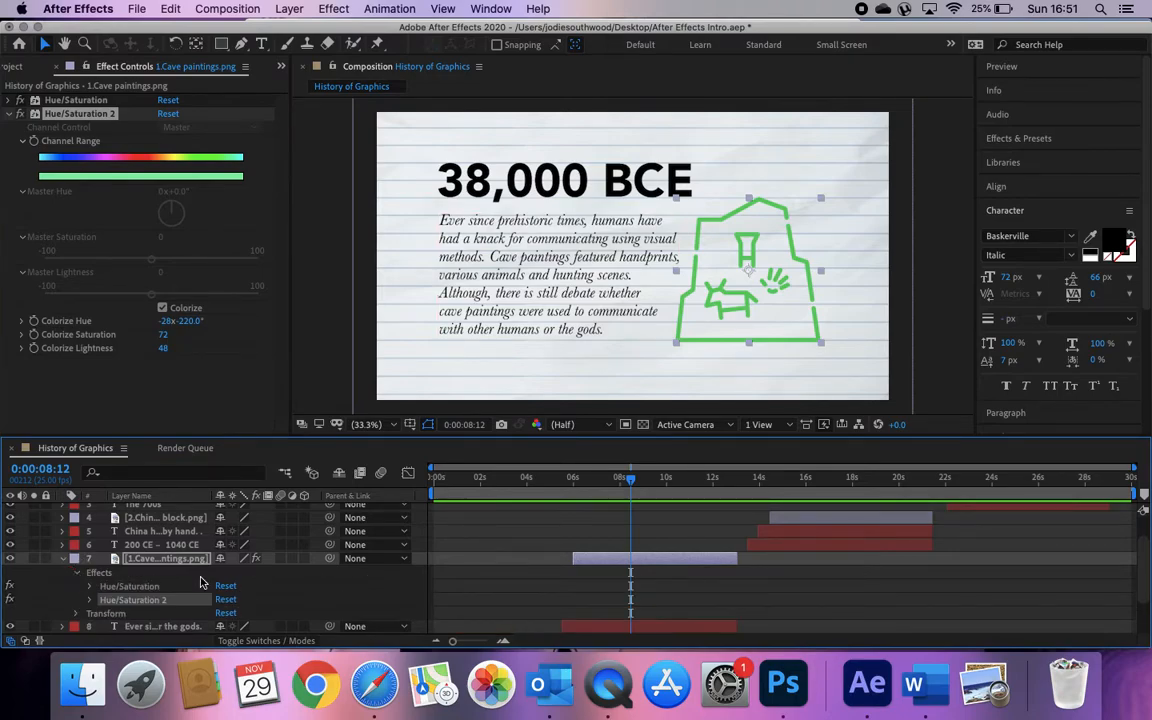
scroll(170, 578, "down", 2)
left_click(99, 548)
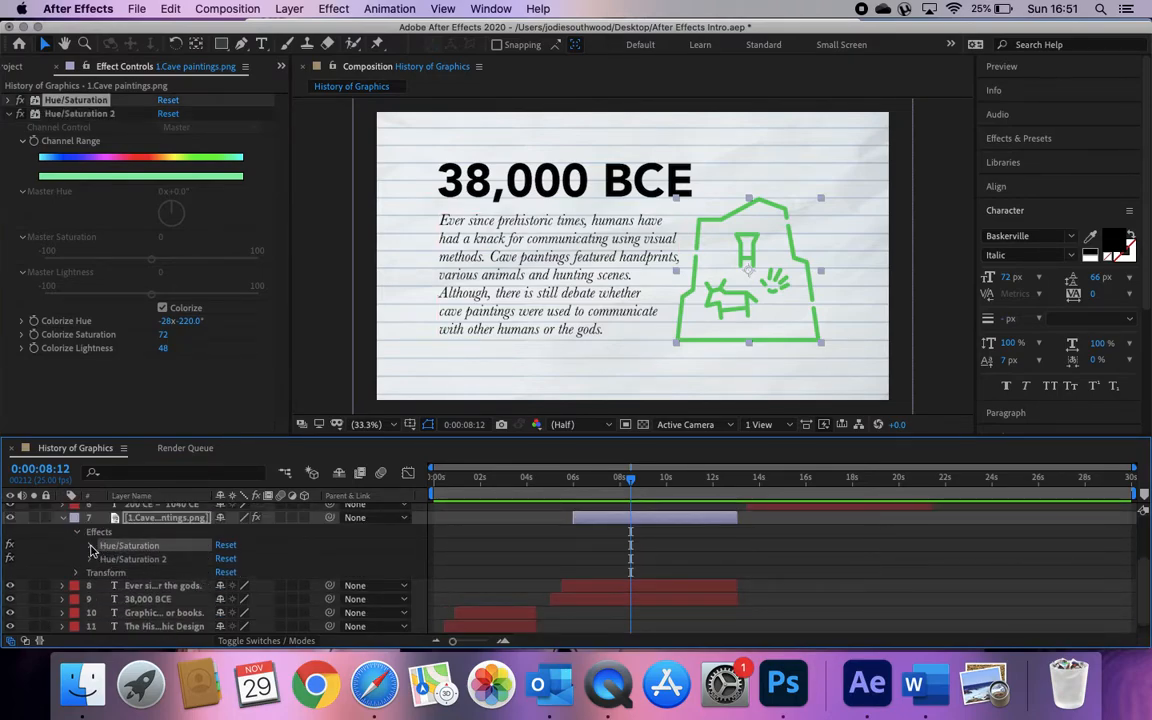
left_click(225, 558)
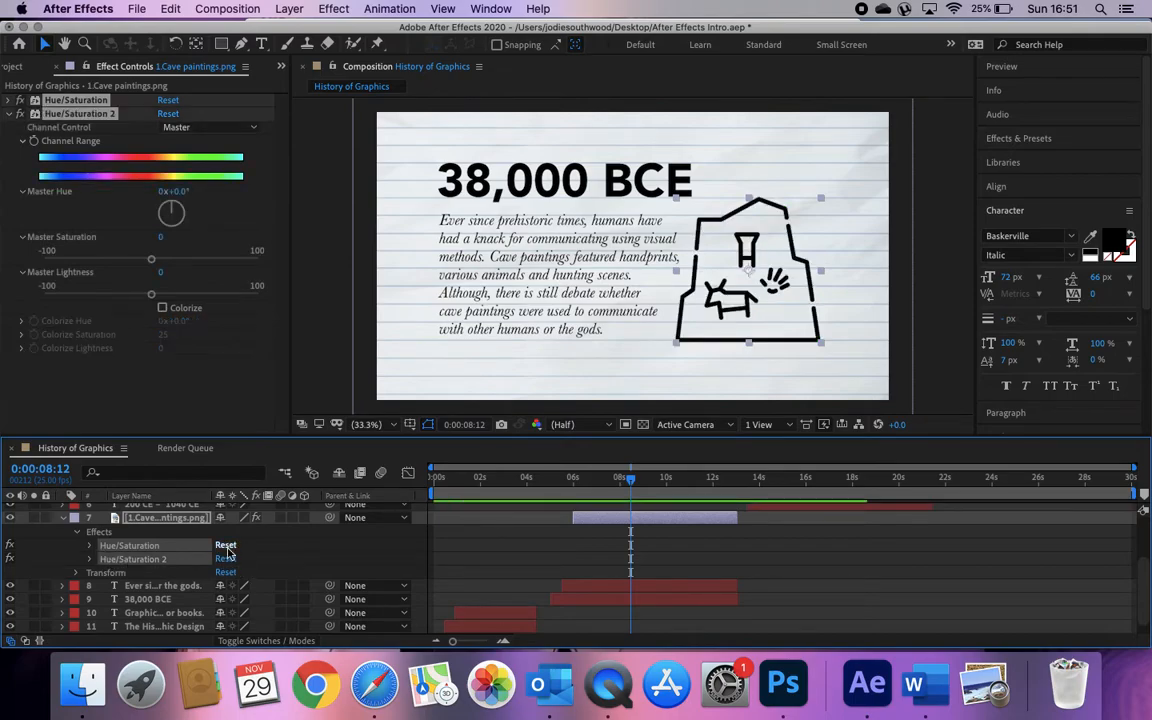
- Keyframe the Channel Range of the cave paintings layer's Hue/Saturation effects and move the keyframes to about 0:00:07:03
left_click(89, 546)
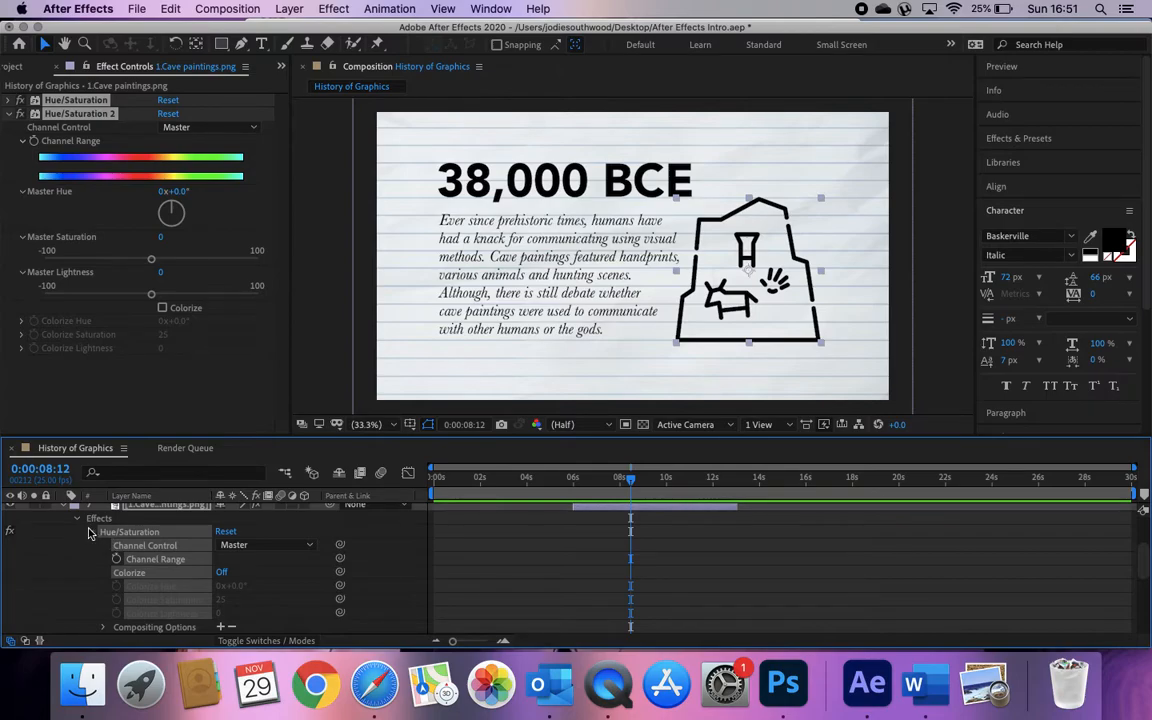
left_click(89, 532)
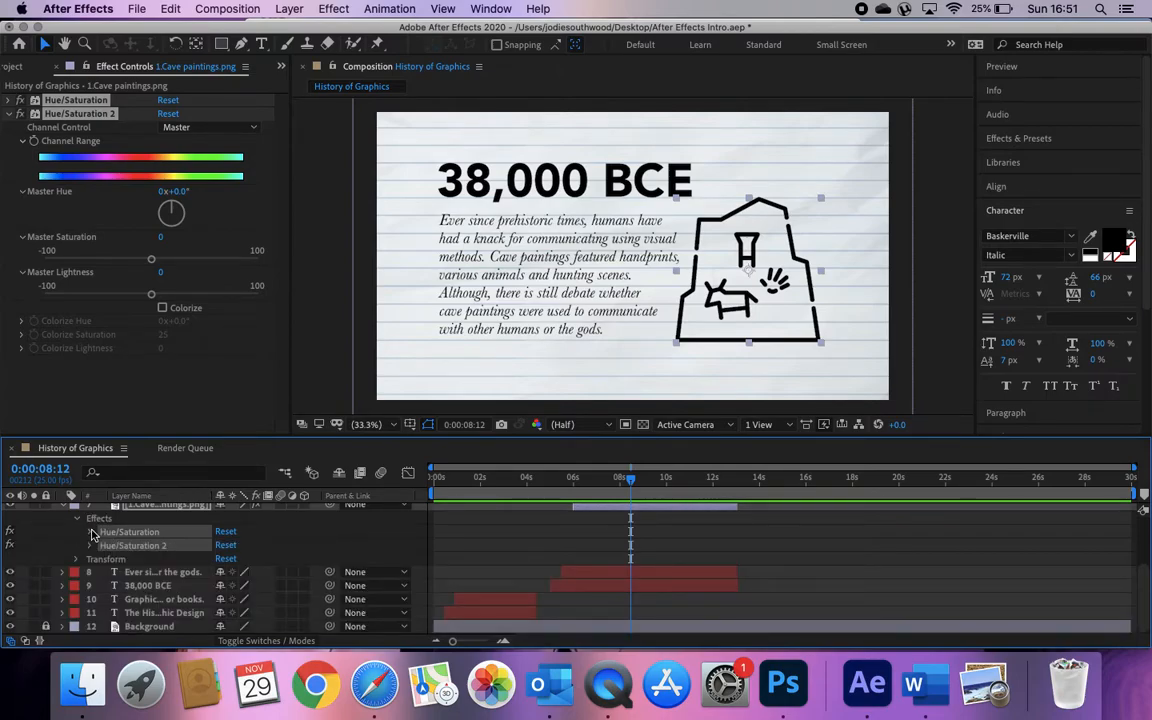
left_click(90, 532)
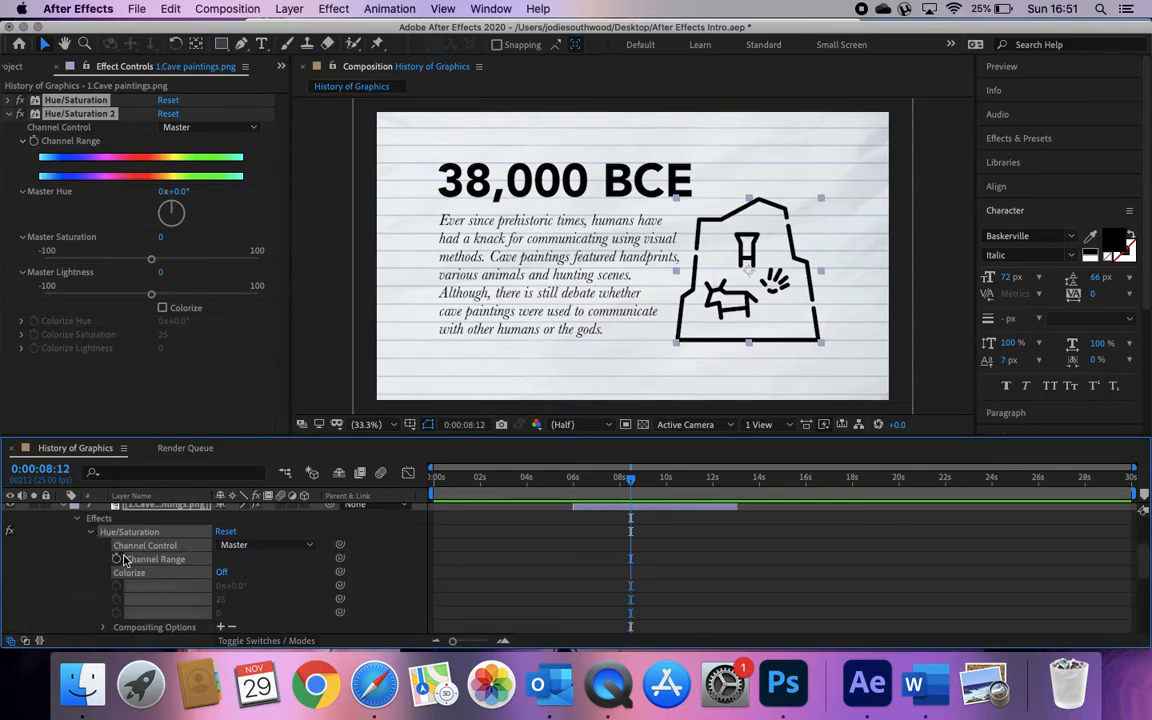
left_click(117, 560)
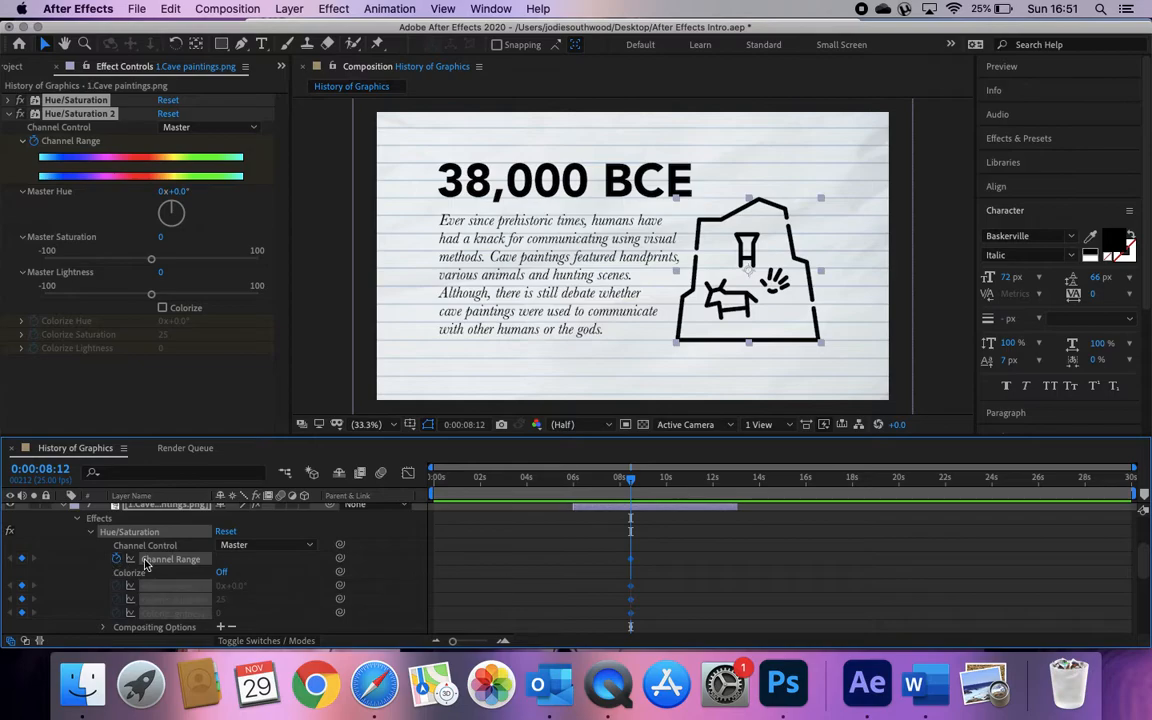
left_click_drag(630, 478, 601, 479)
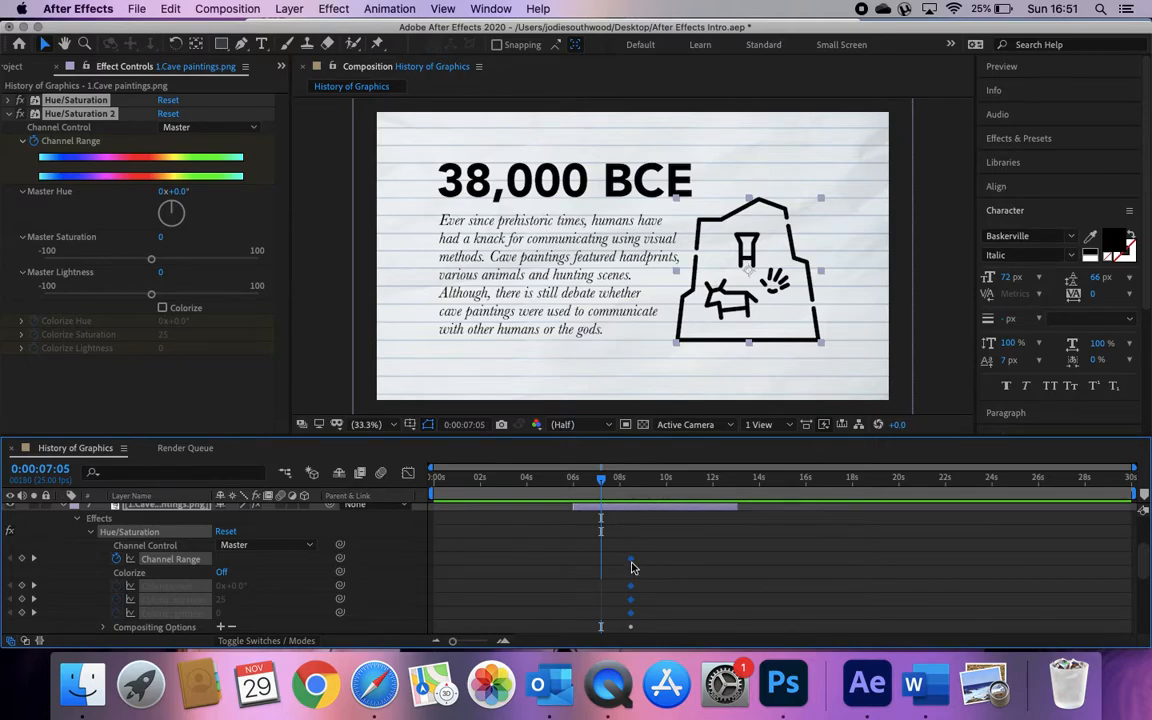
left_click_drag(631, 560, 600, 561)
mouse_move(601, 478)
left_mouse_down()
mouse_move(583, 478)
mouse_move(625, 478)
mouse_move(601, 480)
left_mouse_up()
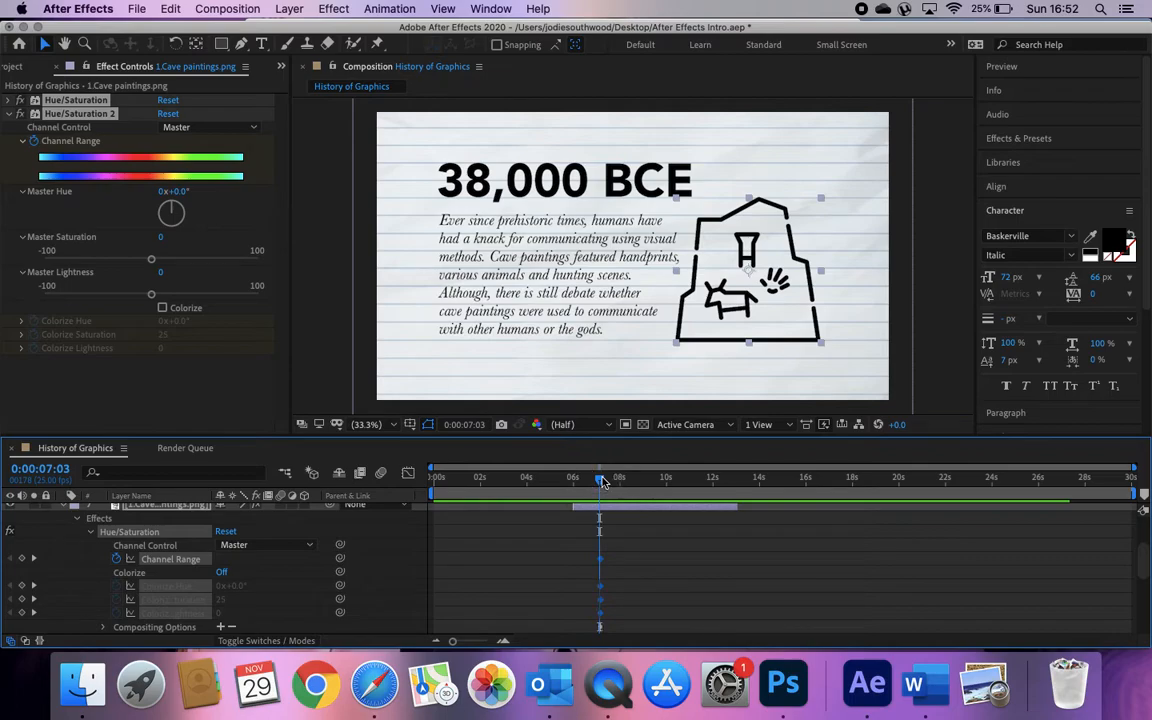
- Turn on Colorize and keyframe hue +95.0°, saturation 68 and lightness 46 at 0:00:09:24 for the cave paintings image
left_click(162, 309)
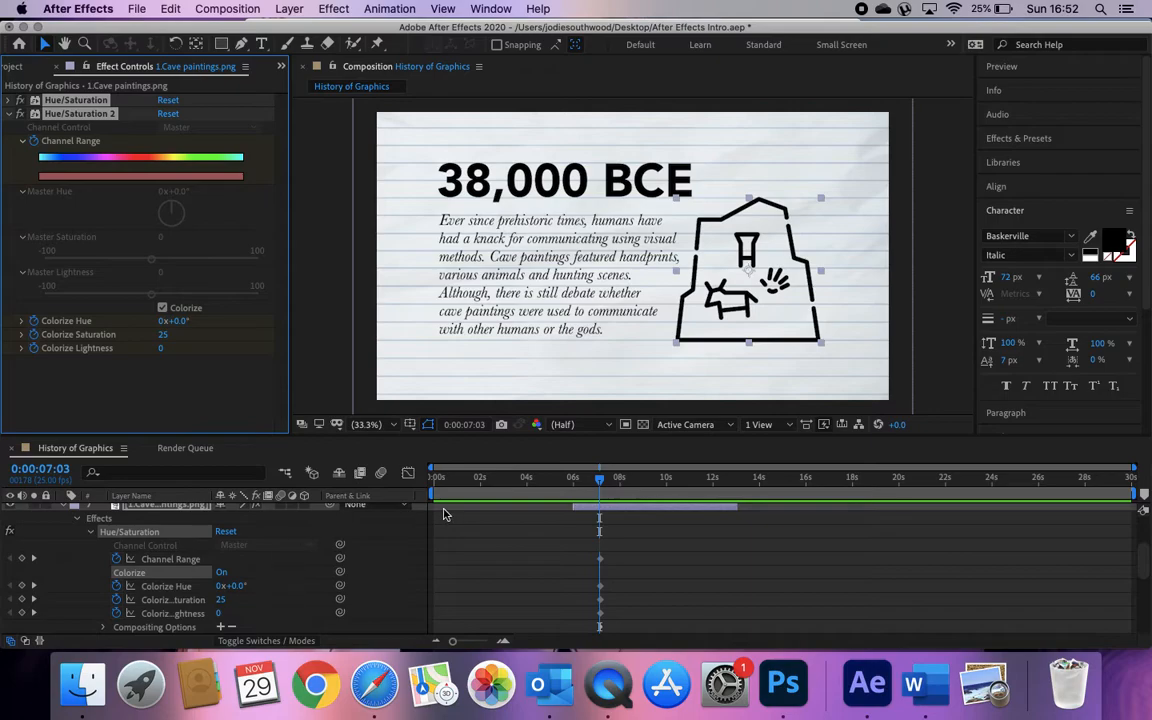
left_click_drag(597, 478, 666, 478)
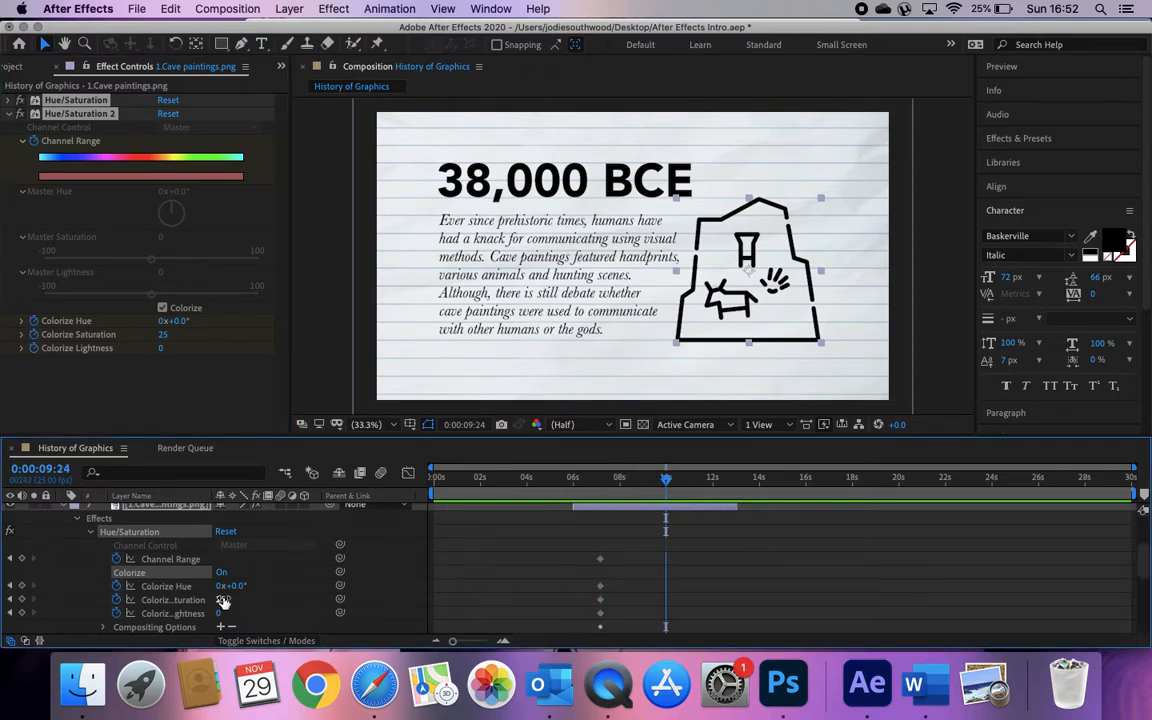
left_click_drag(219, 613, 309, 586)
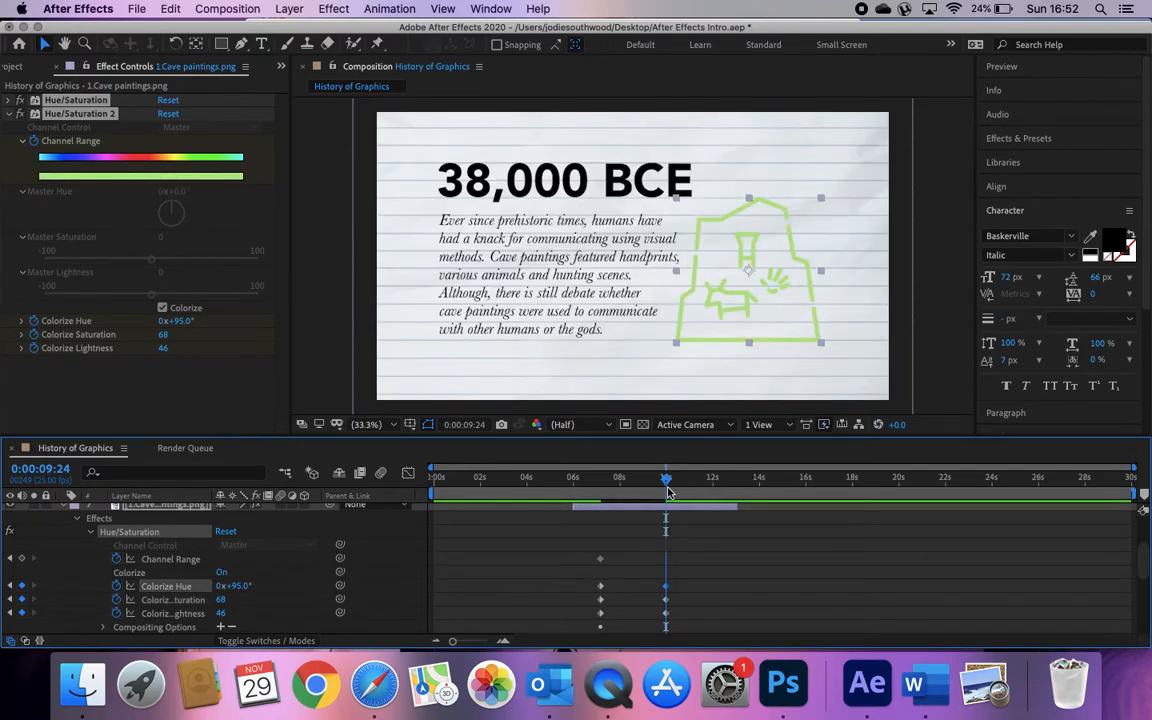
- Keyframe the Colorize hue, saturation and lightness at the end of the cave paintings layer to return the drawing to black
left_click_drag(668, 484, 737, 487)
left_click_drag(220, 600, 170, 607)
left_click(735, 483)
- Preview the cave paintings color animation from 0:00:05:04 and deselect the layer
left_click_drag(735, 483, 554, 494)
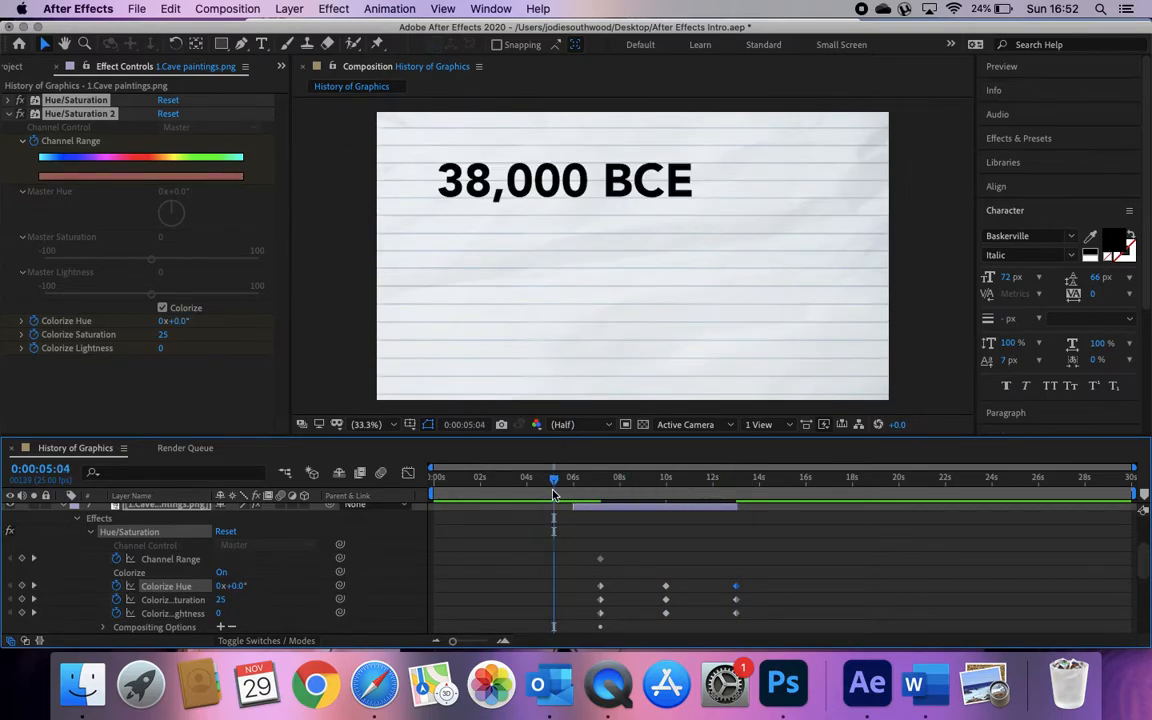
key("space")
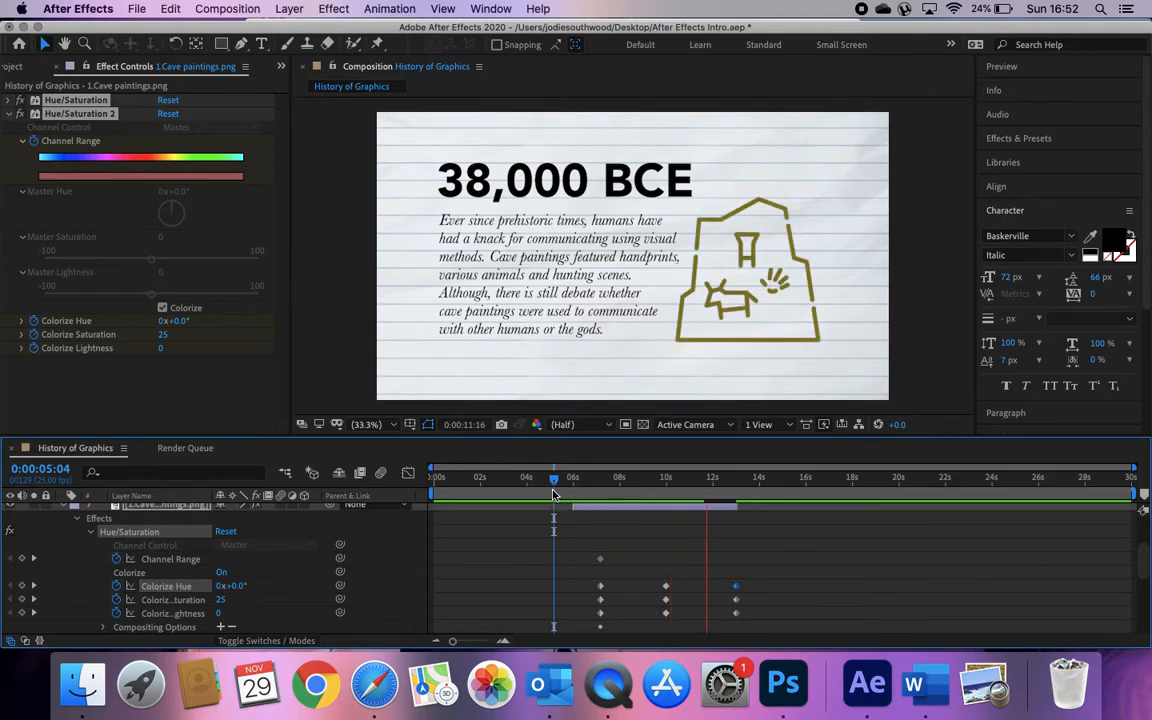
key("space")
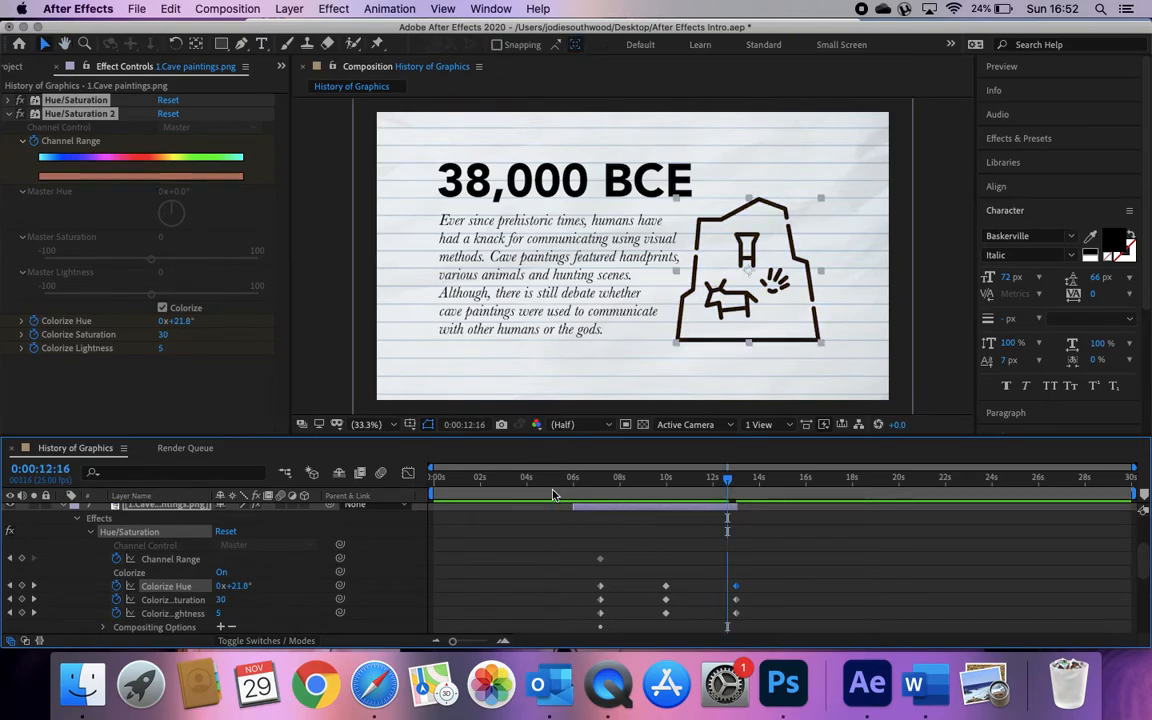
left_click(538, 180)
left_click(819, 294)
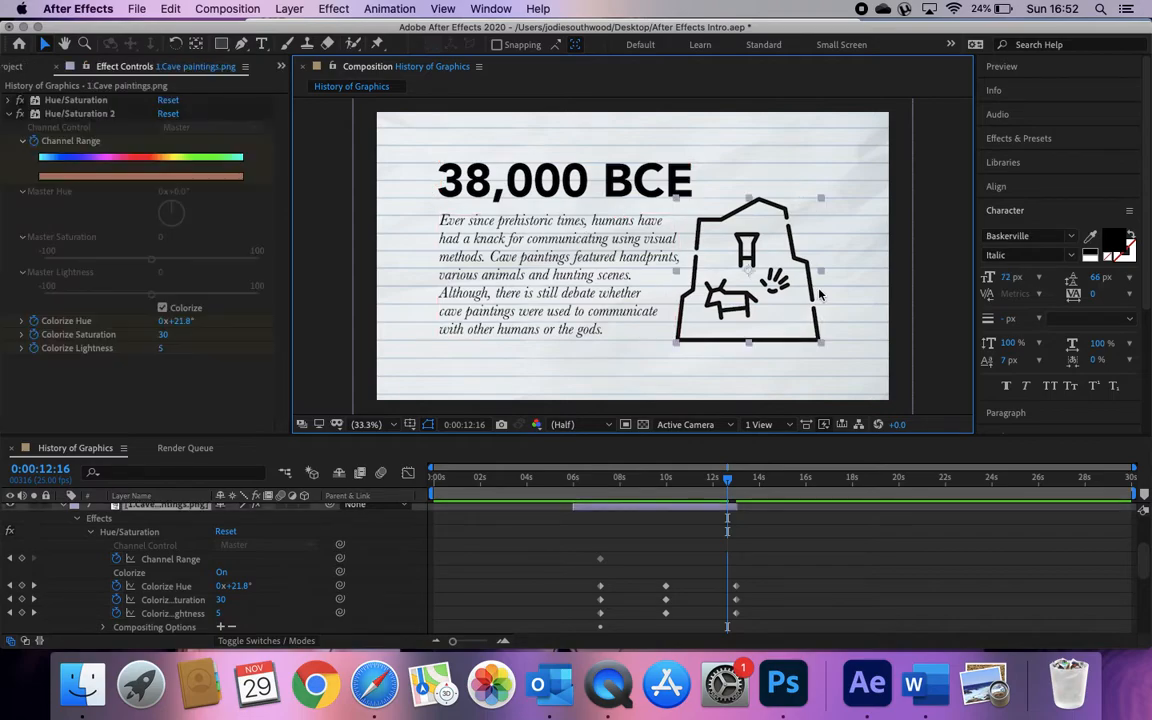
left_click(940, 254)
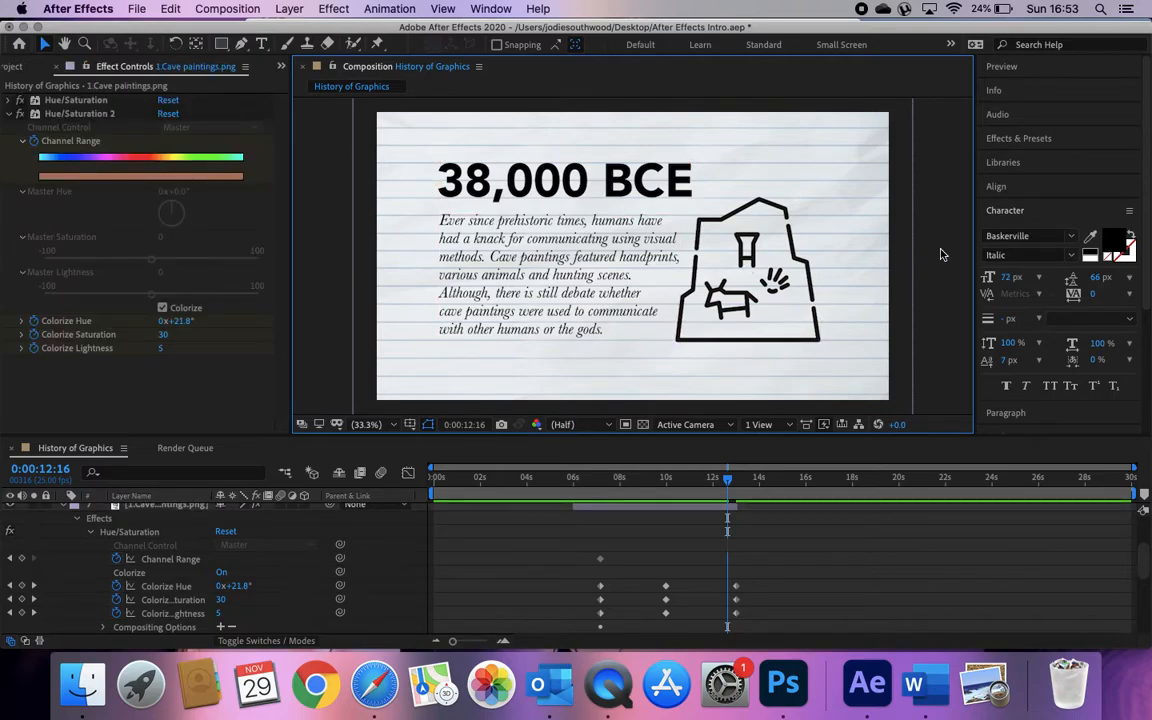
- Collapse the effect properties and the cave paintings layer in the timeline
left_click(90, 534)
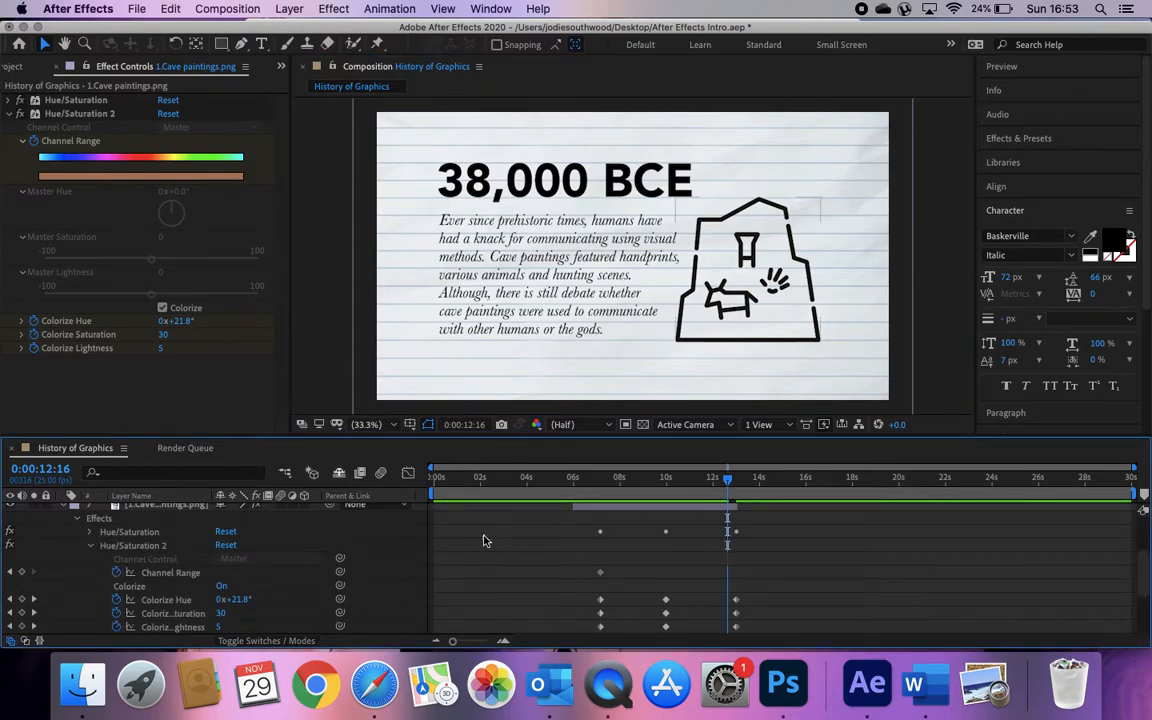
mouse_move(731, 485)
left_mouse_down()
mouse_move(576, 501)
mouse_move(789, 499)
mouse_move(590, 514)
left_mouse_up()
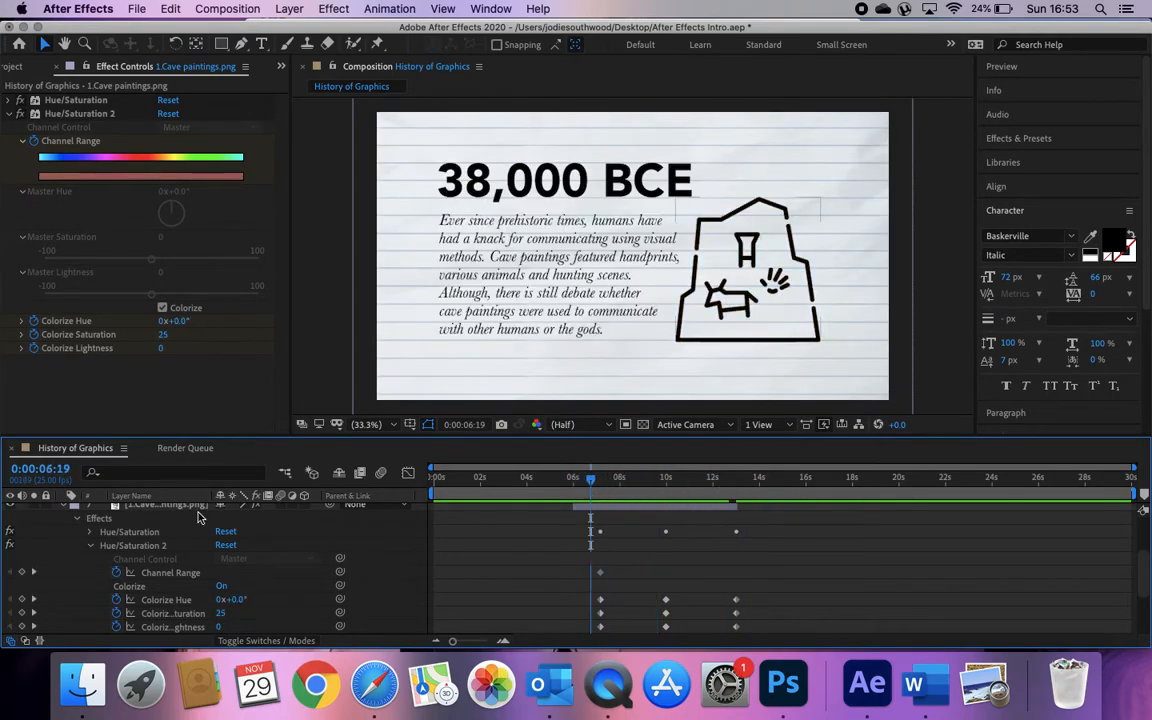
left_click(91, 545)
left_click(79, 520)
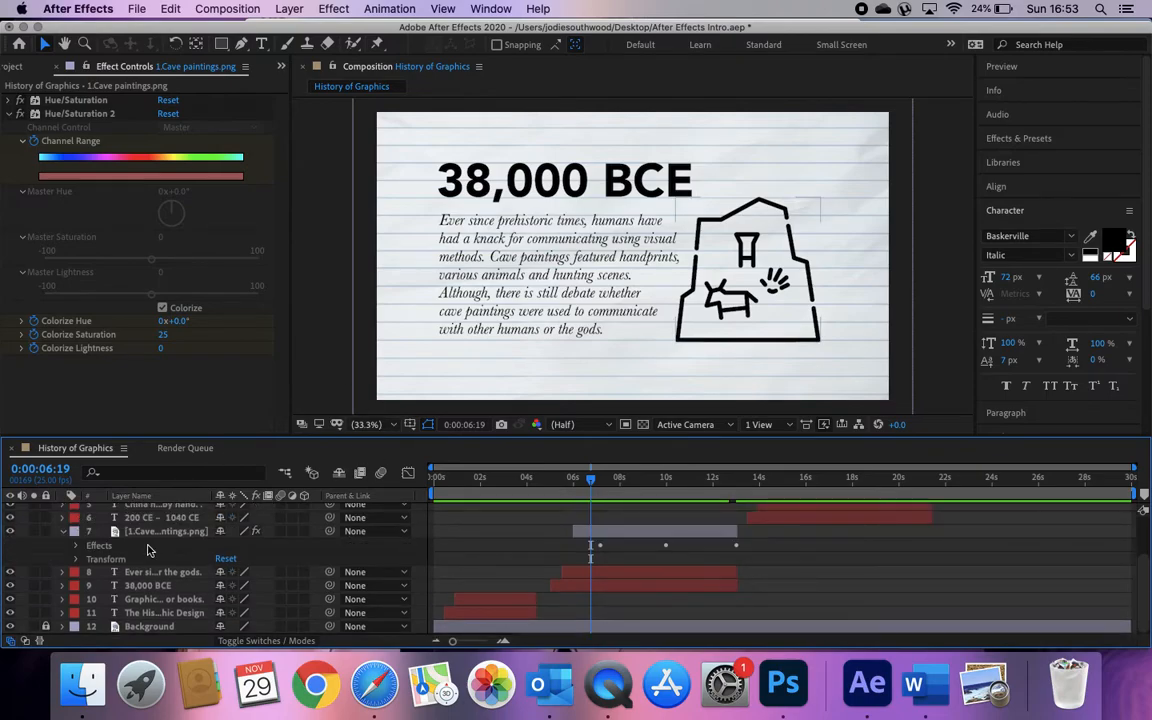
left_click(62, 533)
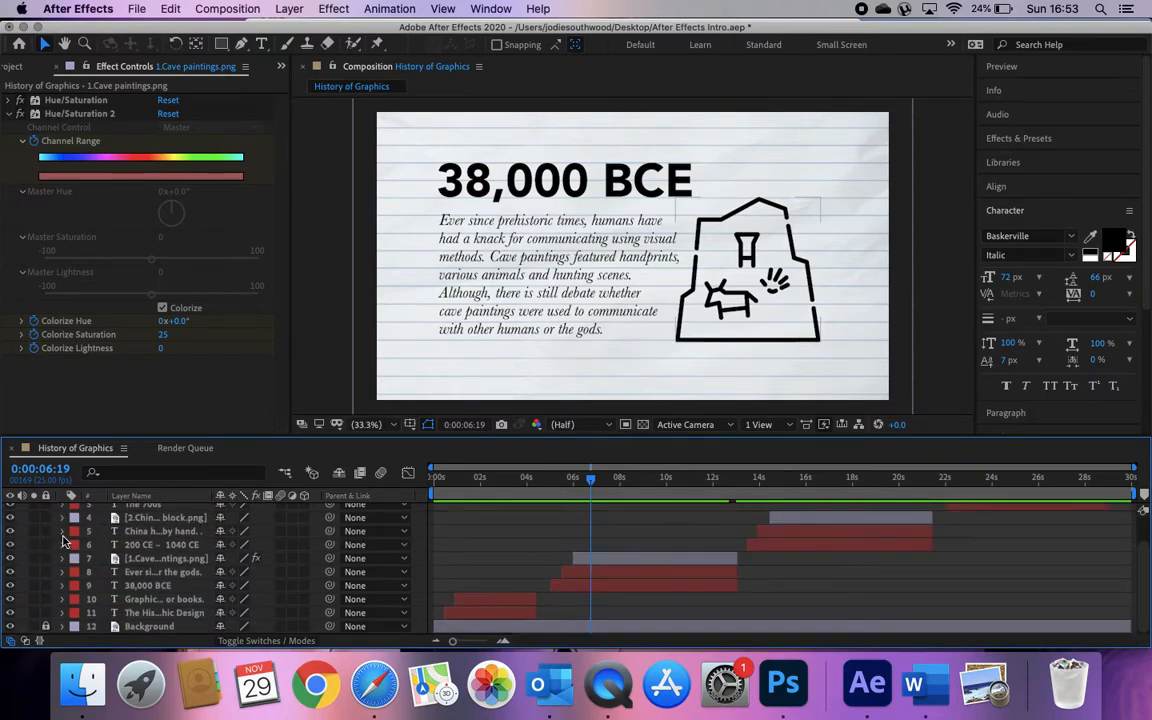
- Preview the opening title section from the start of the composition
left_click(438, 484)
key("space")
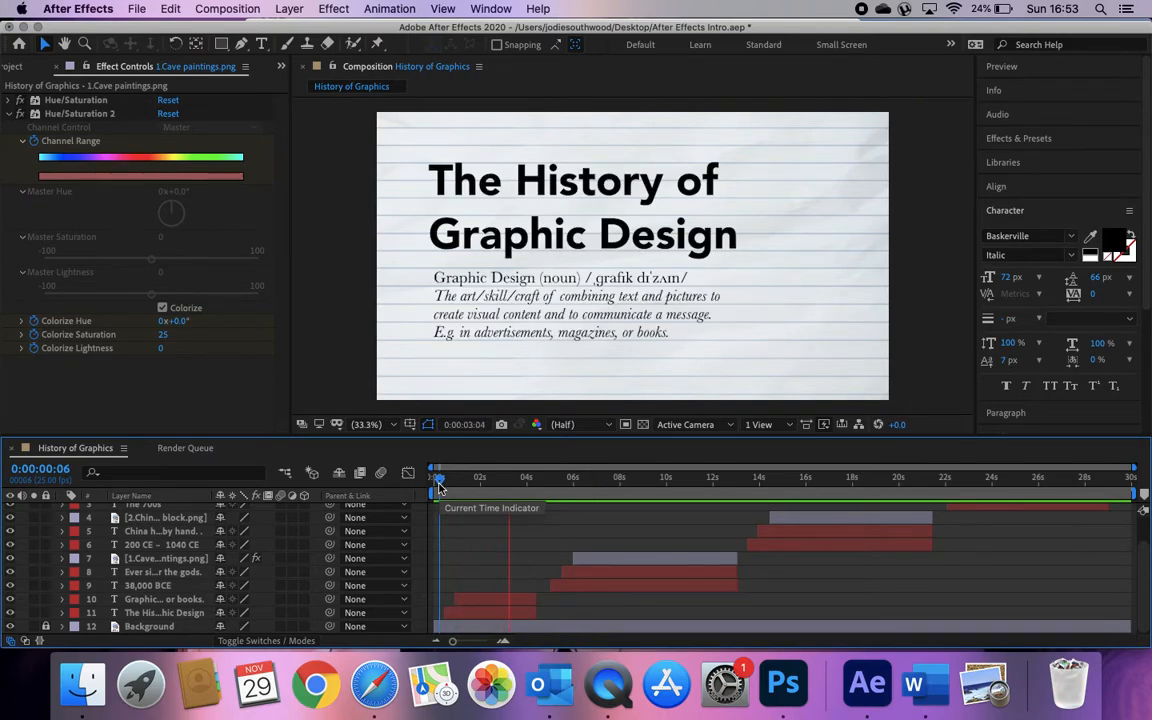
key("space")
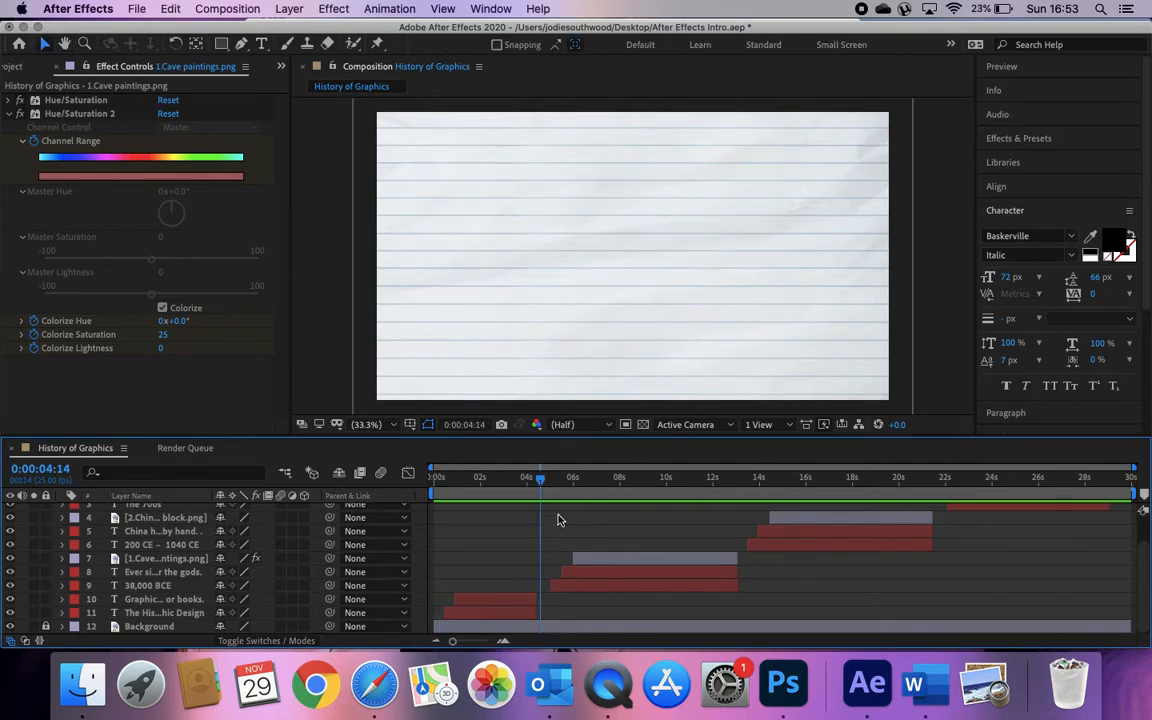
- Keyframe the opacity of The History of Graphic Design title layer at 0% at 0:00:00:10
left_click_drag(540, 484, 442, 484)
left_click(490, 613)
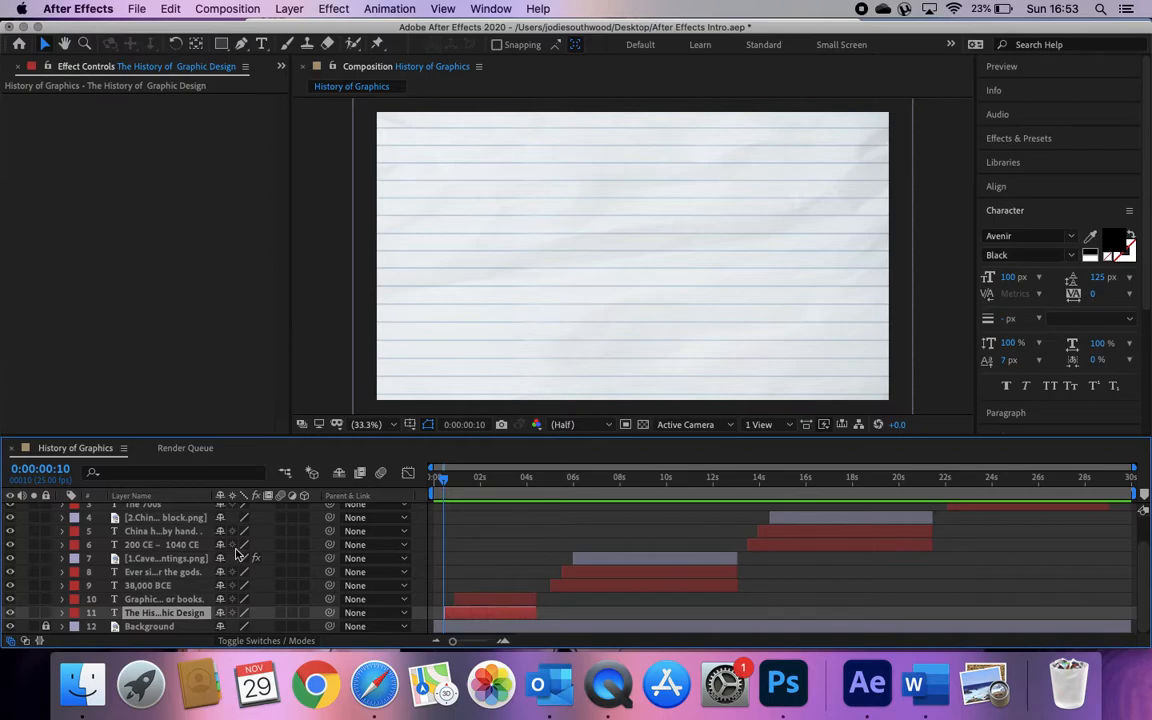
left_click(62, 613)
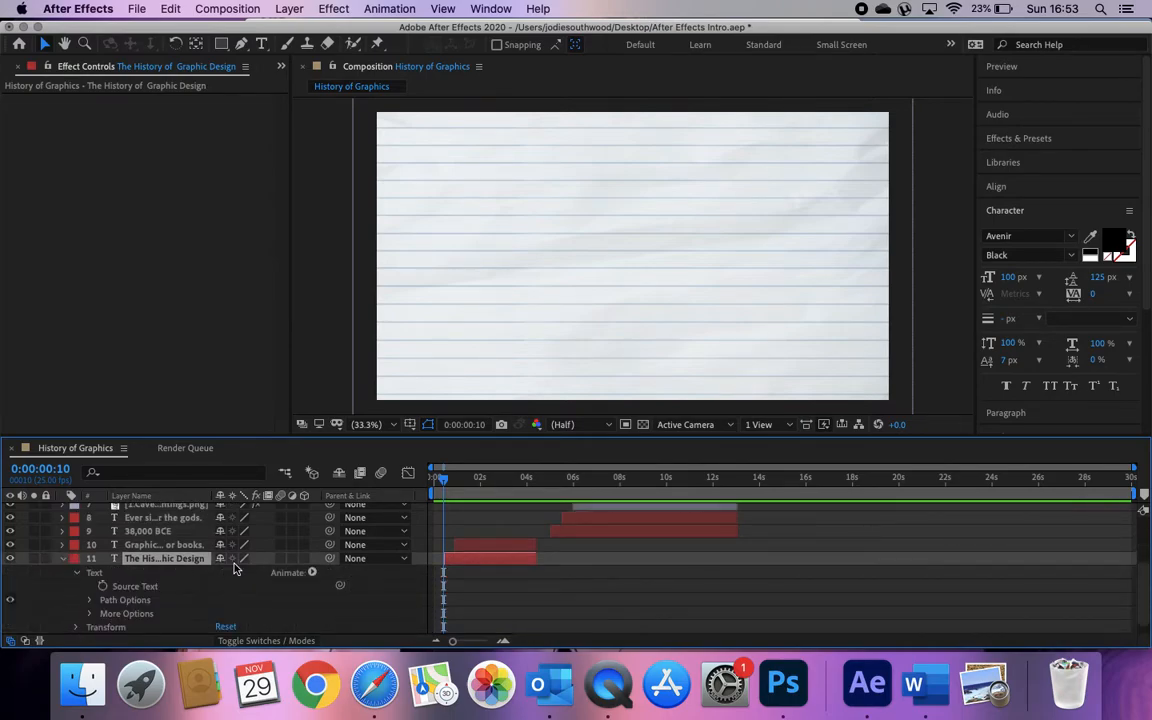
scroll(230, 570, "down", 1)
left_click(77, 560)
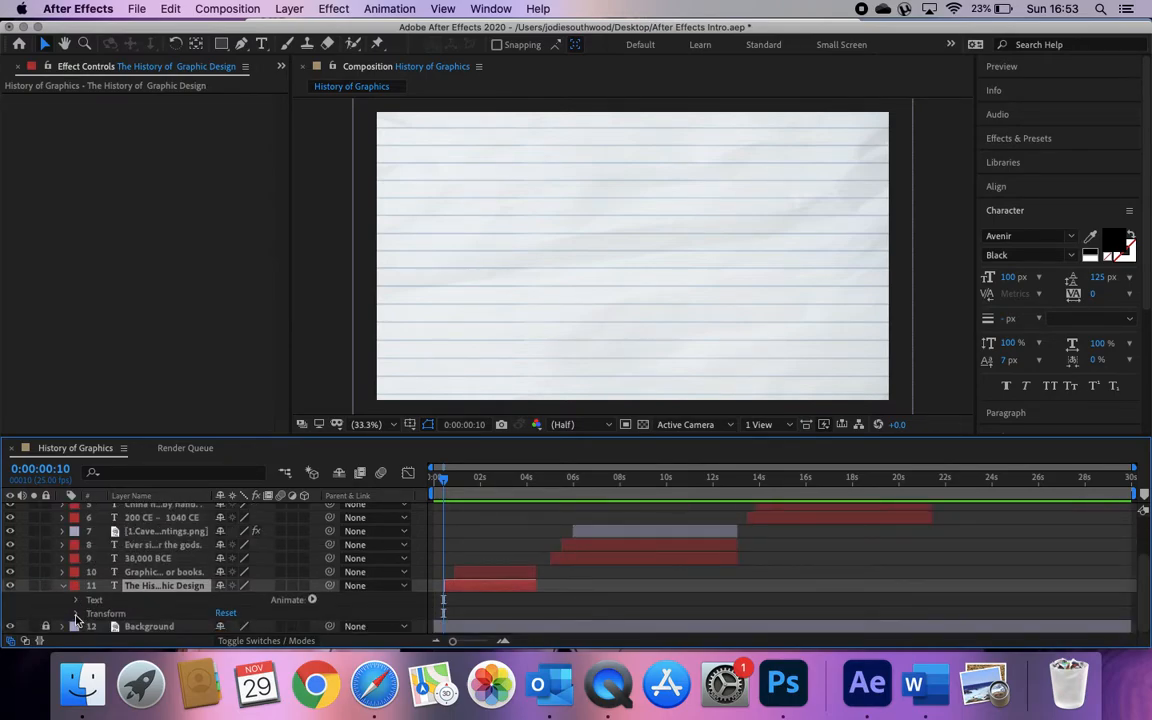
left_click(76, 614)
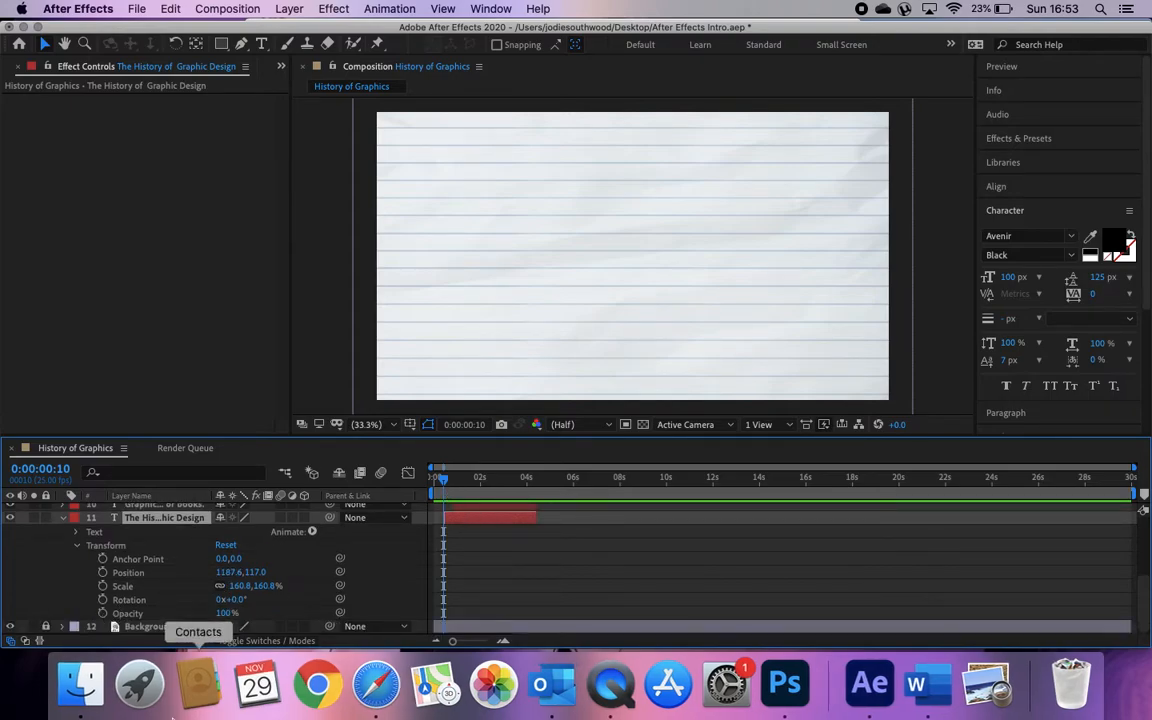
left_click_drag(226, 613, 128, 617)
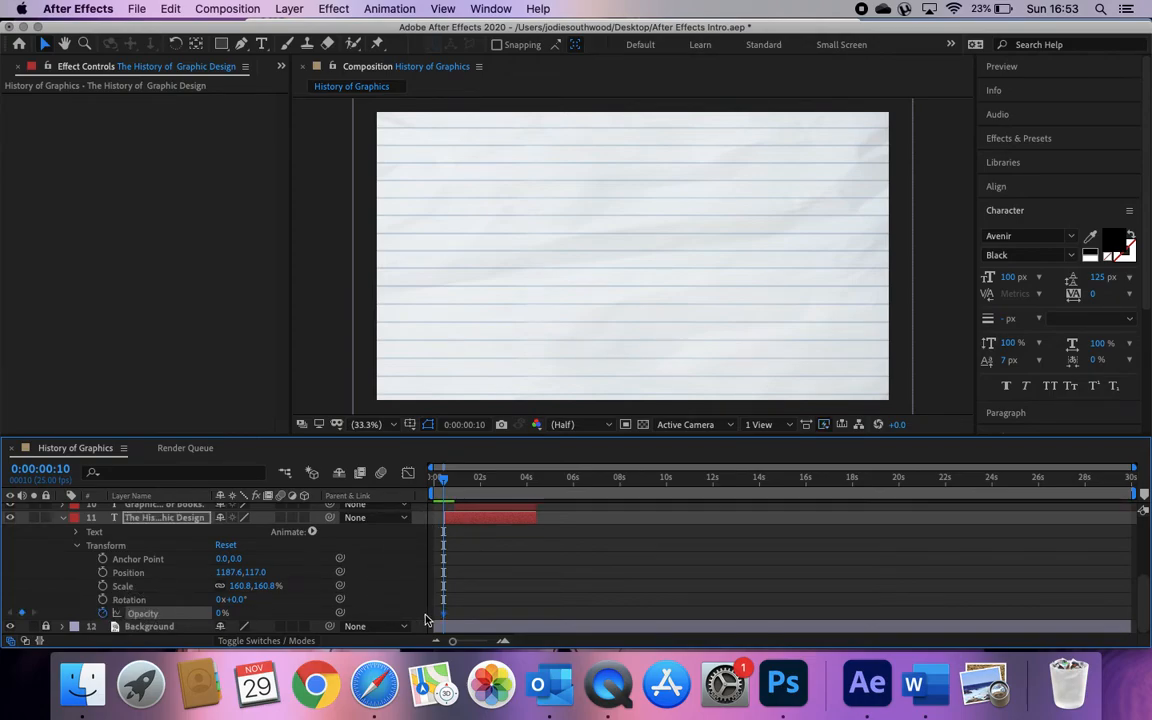
- Keyframe the title's opacity at 100% at 0:00:00:15 and preview the fade-in
left_click(446, 481)
left_click_drag(446, 481, 449, 482)
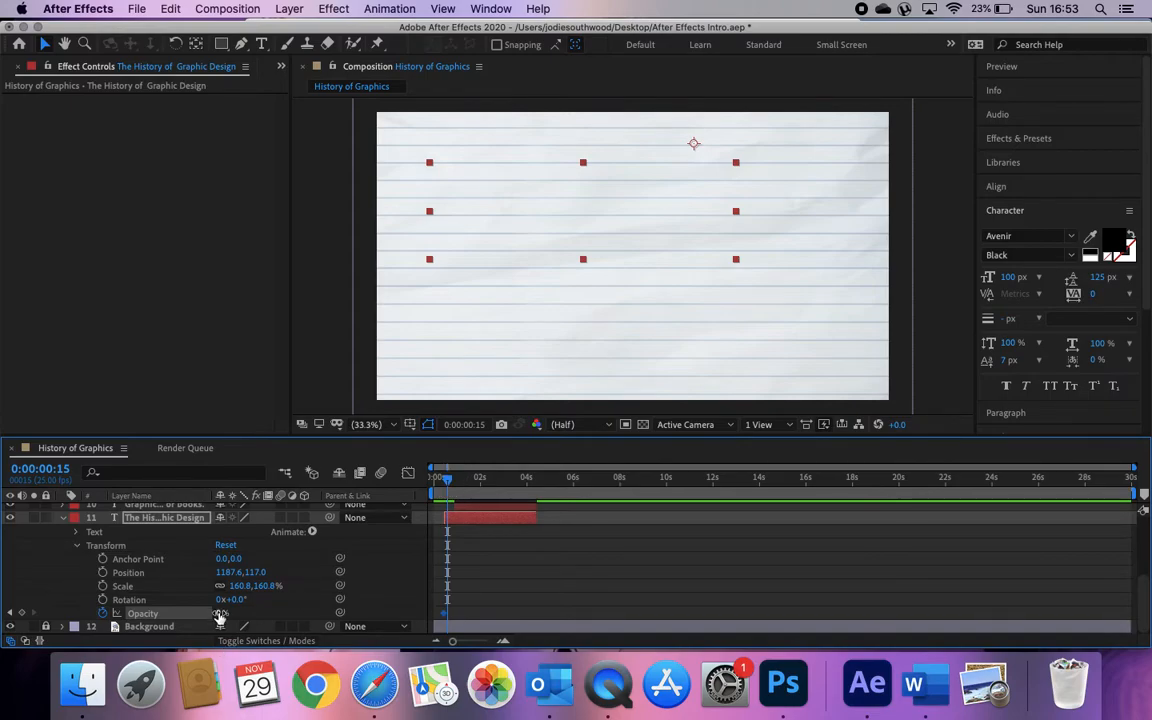
left_click_drag(219, 614, 360, 609)
left_click(449, 482)
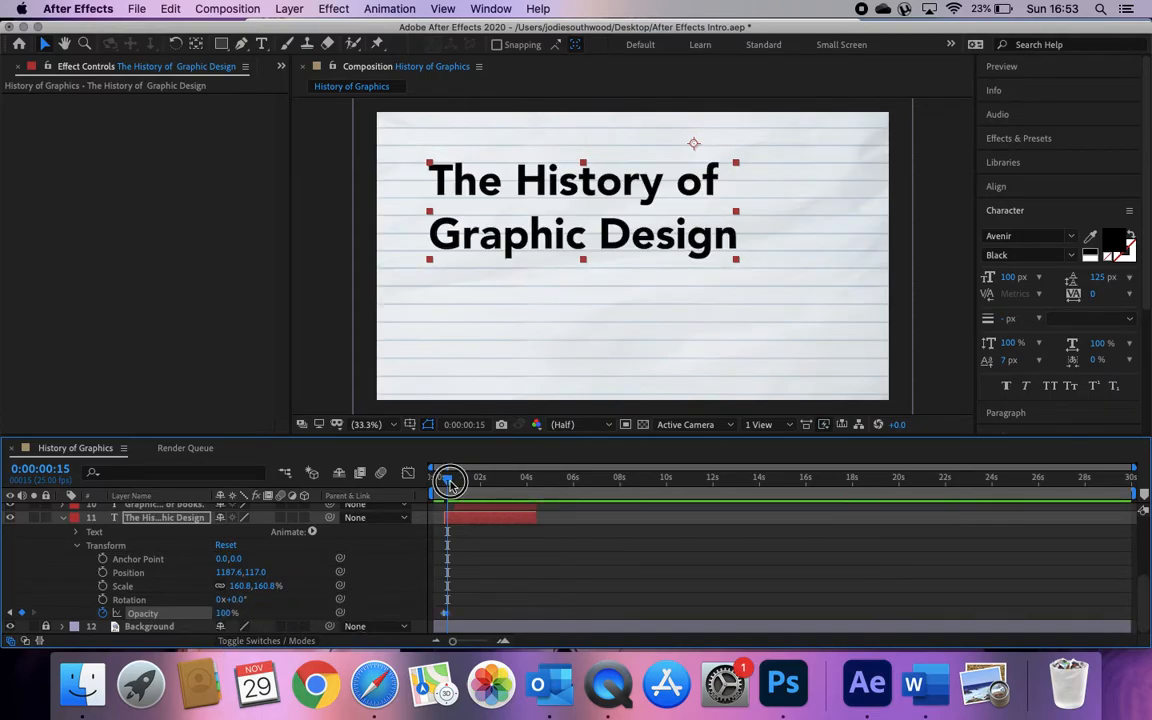
left_click_drag(449, 482, 441, 484)
key("space")
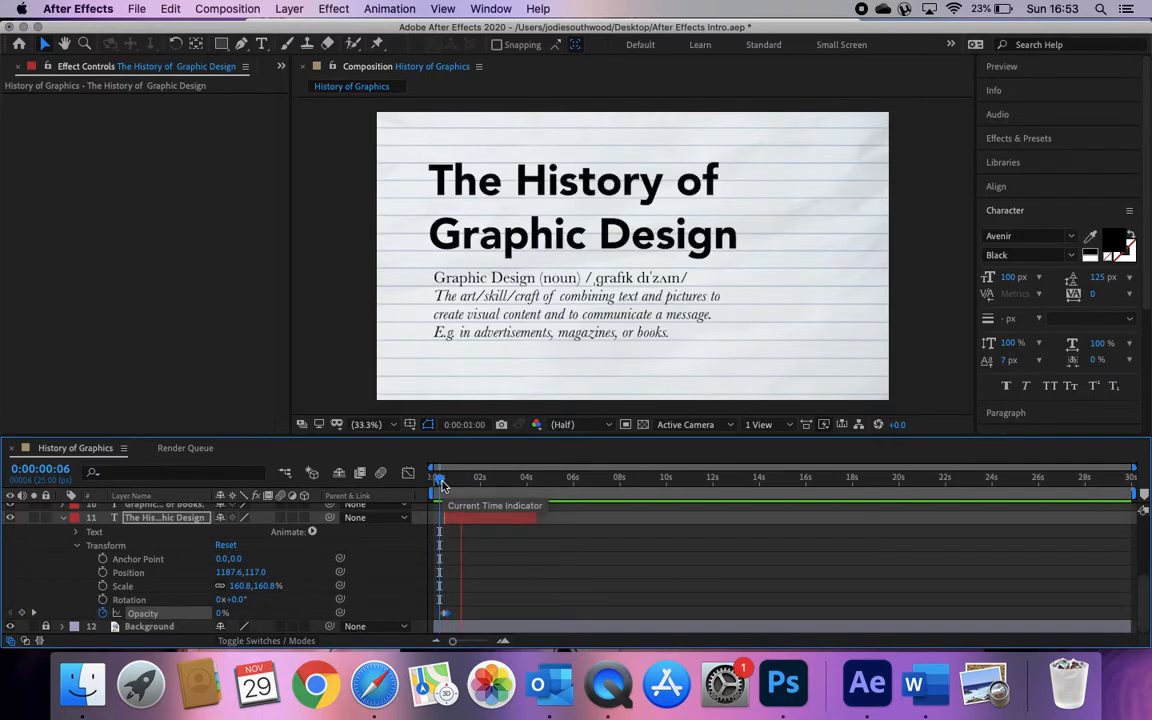
key("space")
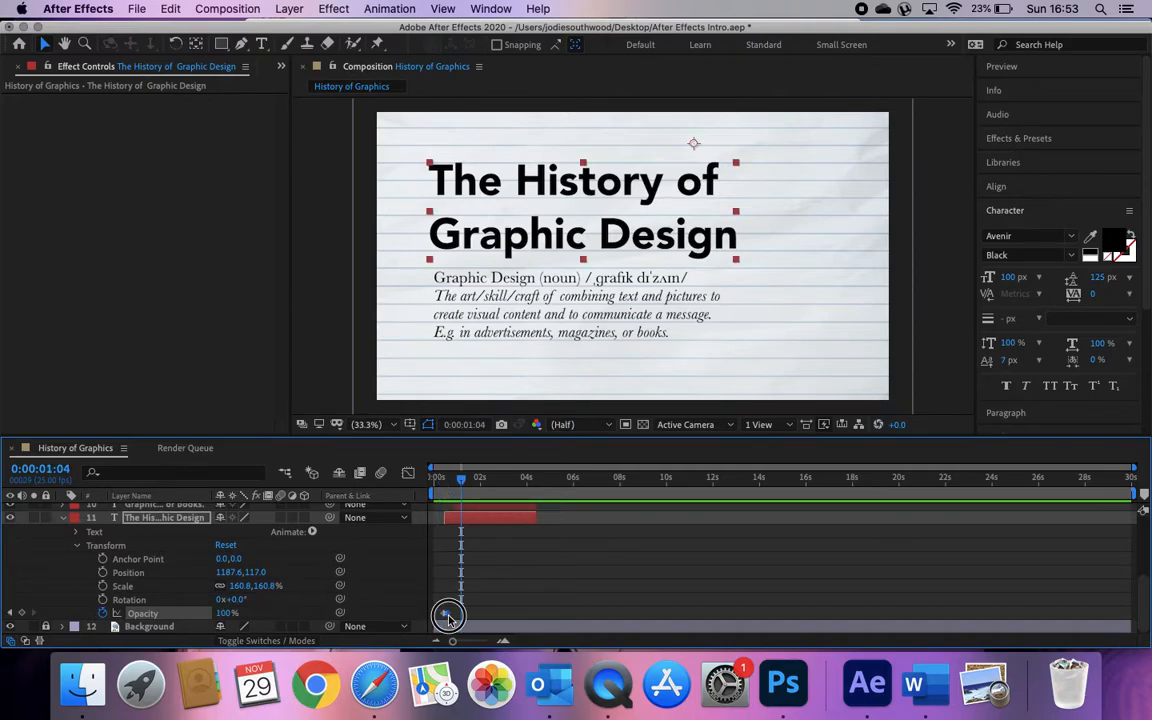
- Lengthen the title's fade-in slightly by shifting its 100% opacity keyframe, and replay the opening
left_click_drag(448, 616, 452, 616)
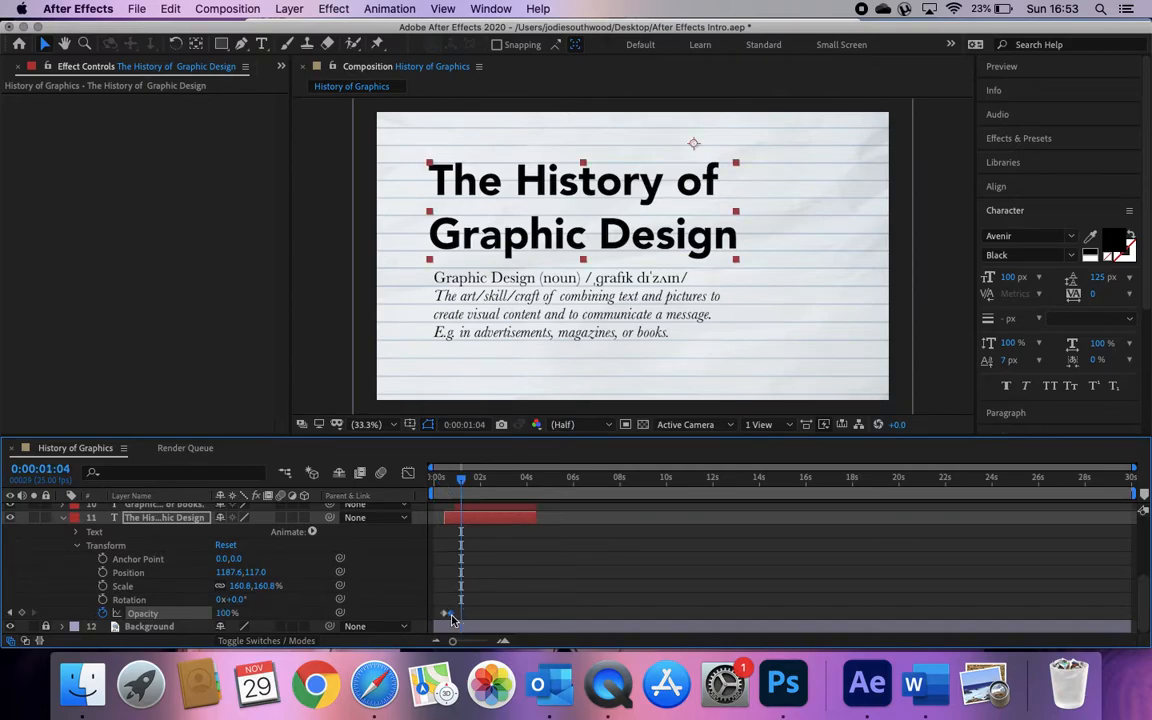
left_click(440, 488)
key("space")
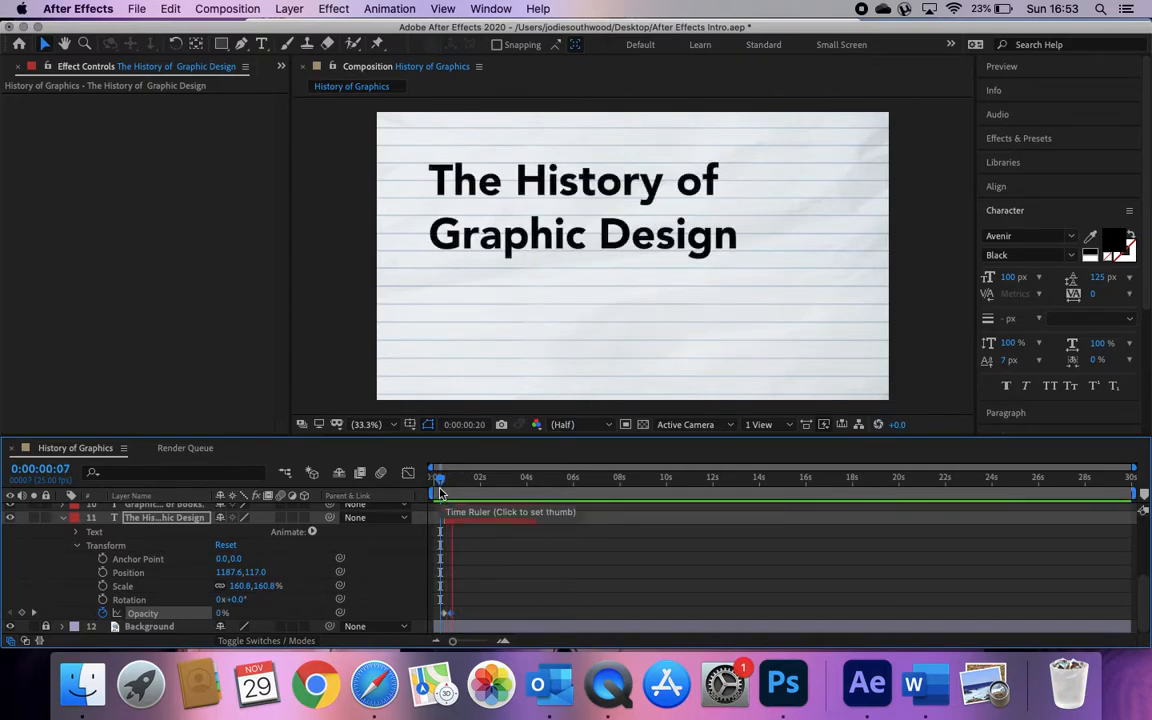
key("space")
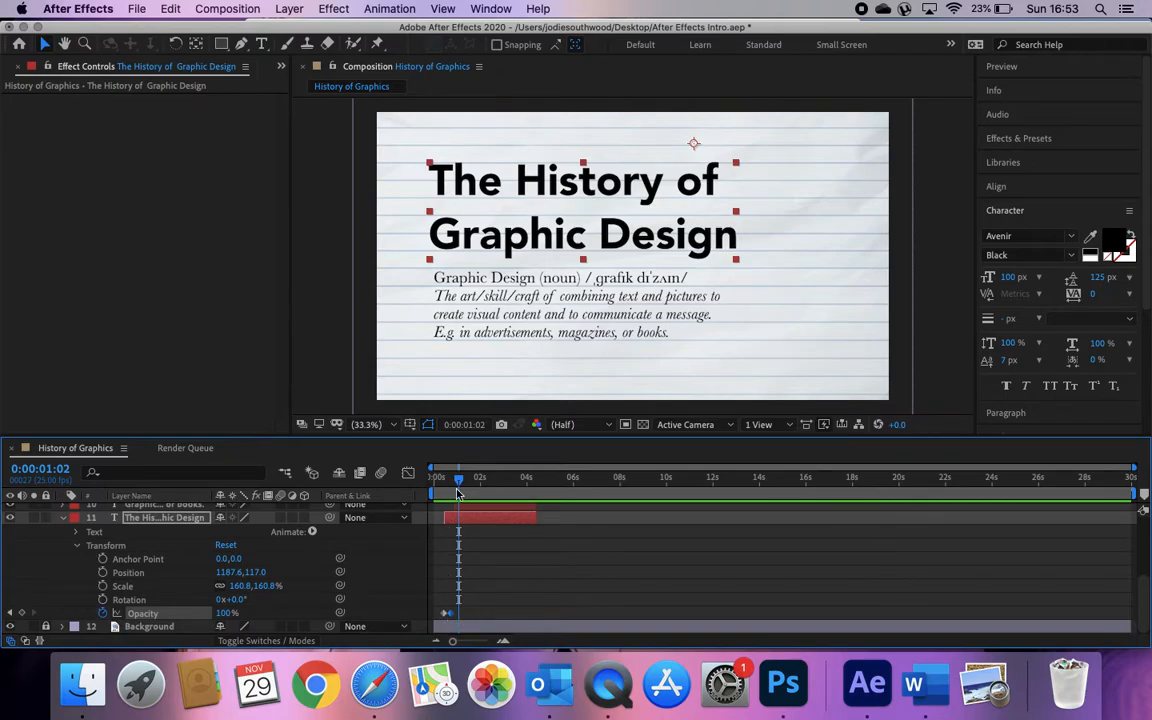
- Keyframe the title's opacity at 0% at 0:00:04:10, the end of its layer, and preview the fade-out
left_click_drag(460, 487, 537, 480)
left_click_drag(223, 617, 104, 620)
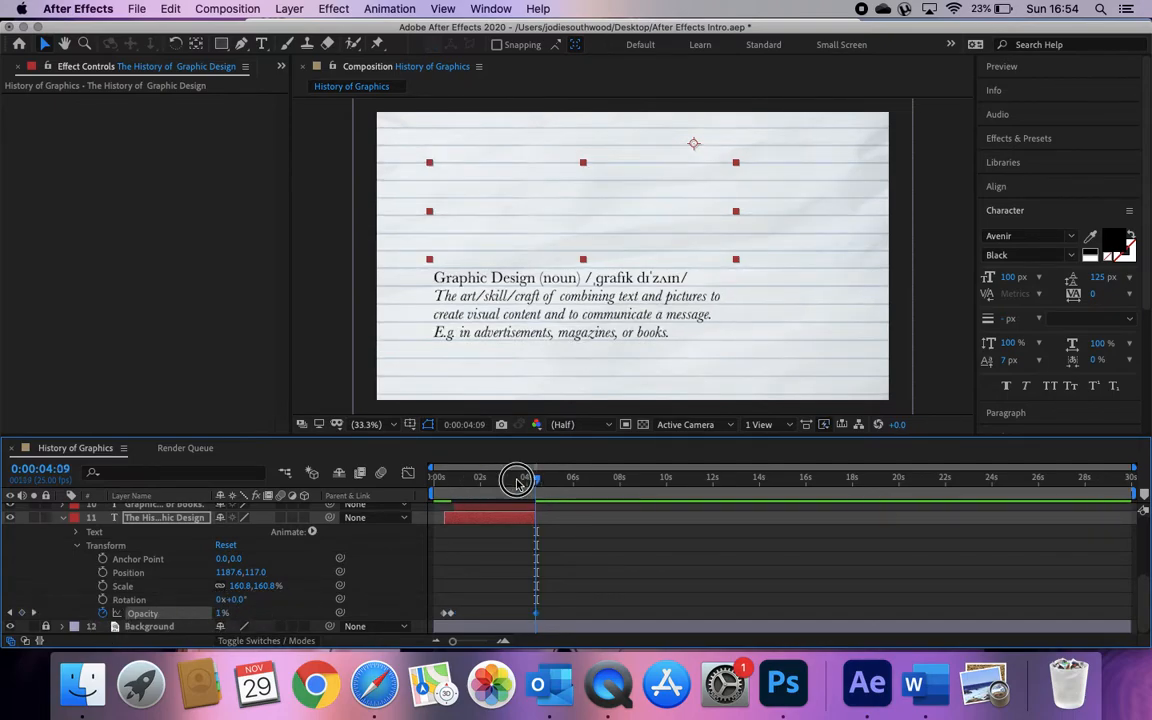
left_click(437, 479)
key("space")
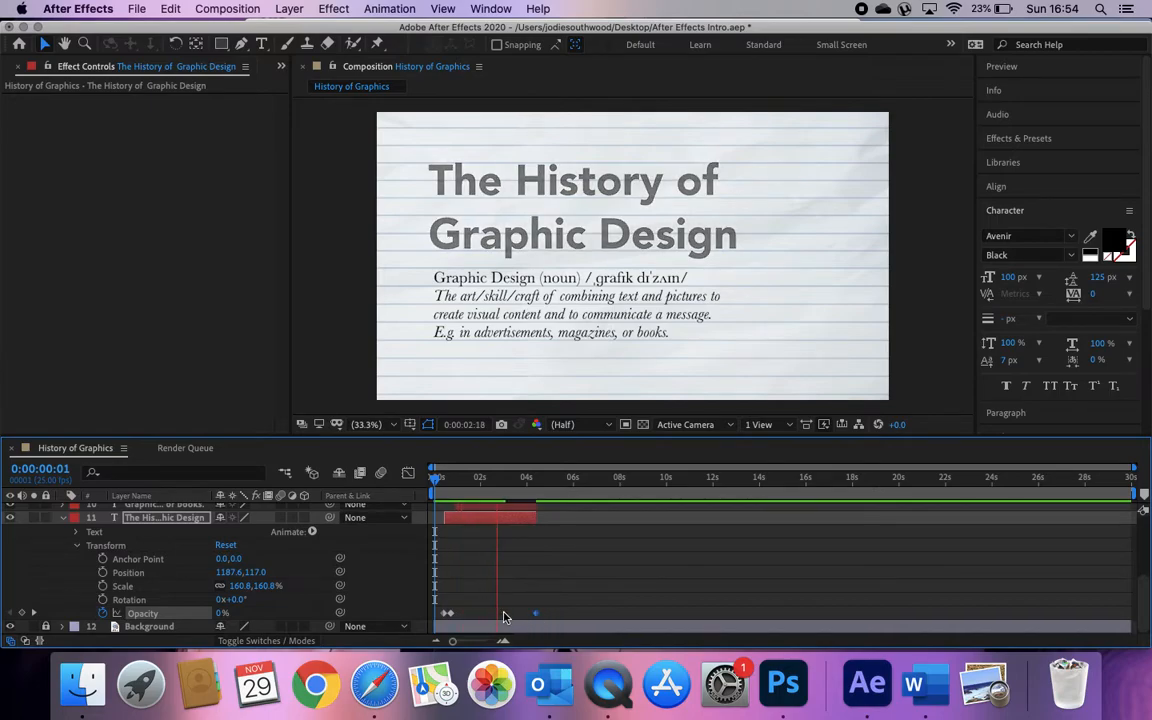
key("space")
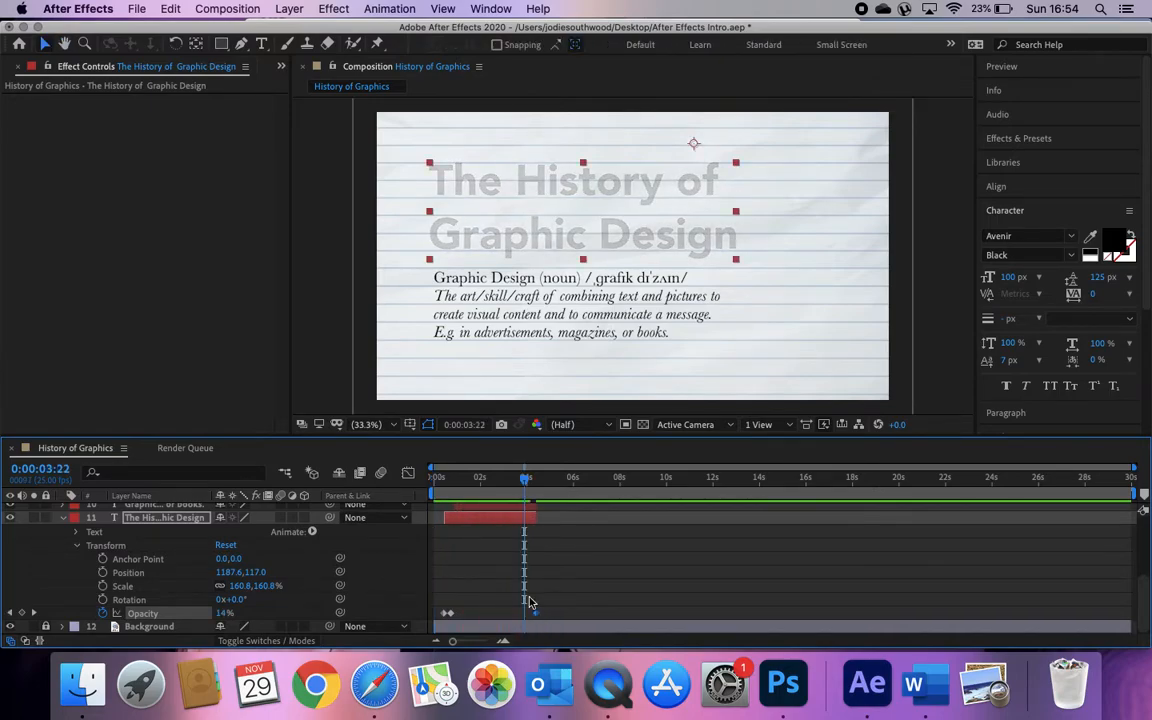
- Keyframe the title's opacity at 100% at 0:00:04:01 to shorten the fade-out, and scrub through it to check
mouse_move(526, 484)
left_mouse_down()
mouse_move(440, 476)
mouse_move(524, 480)
left_mouse_up()
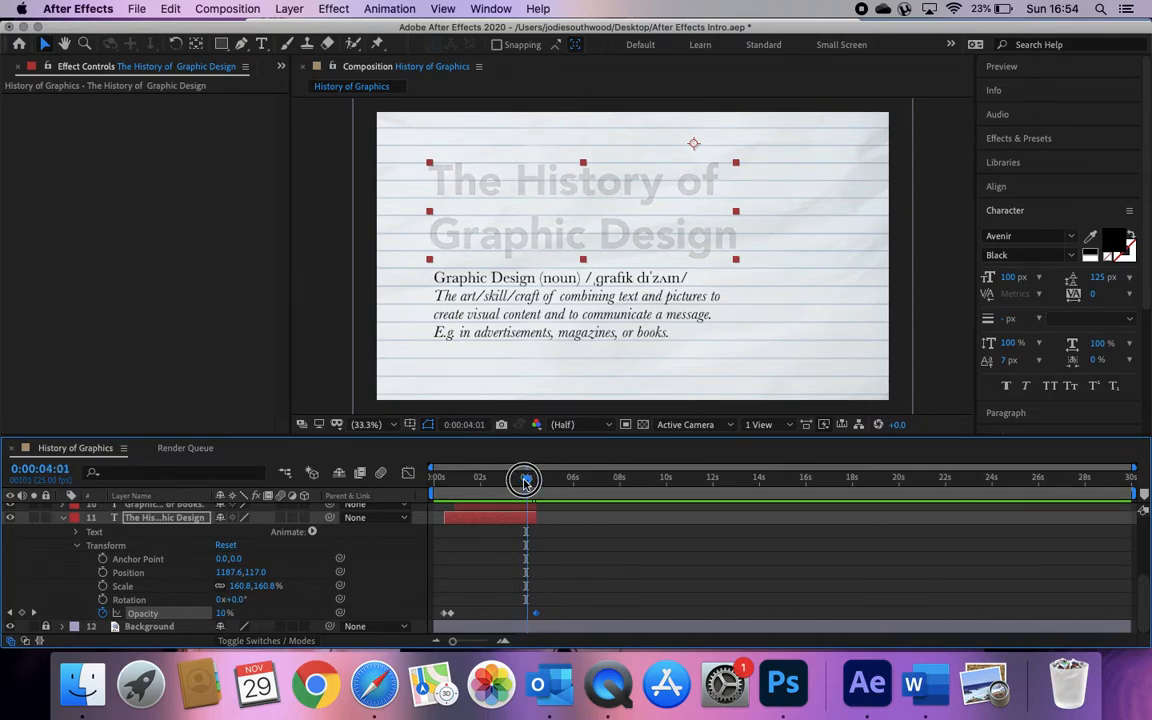
left_click_drag(223, 614, 372, 615)
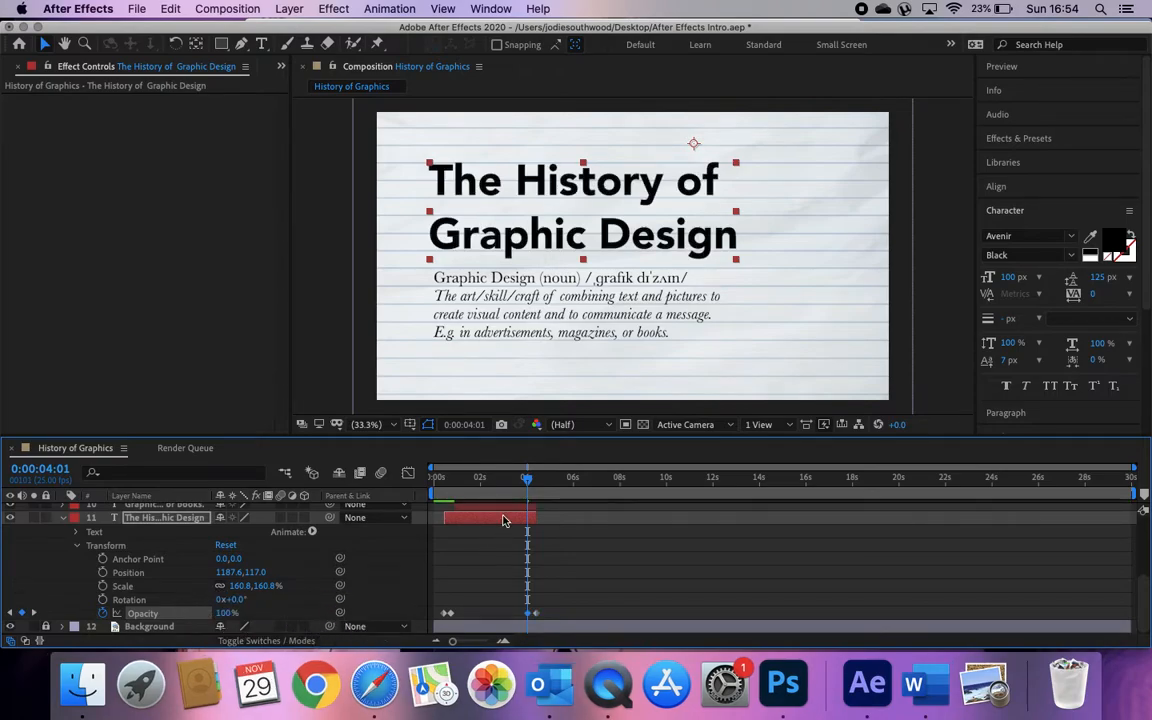
mouse_move(530, 483)
left_mouse_down()
mouse_move(450, 494)
mouse_move(540, 485)
mouse_move(540, 500)
left_mouse_up()
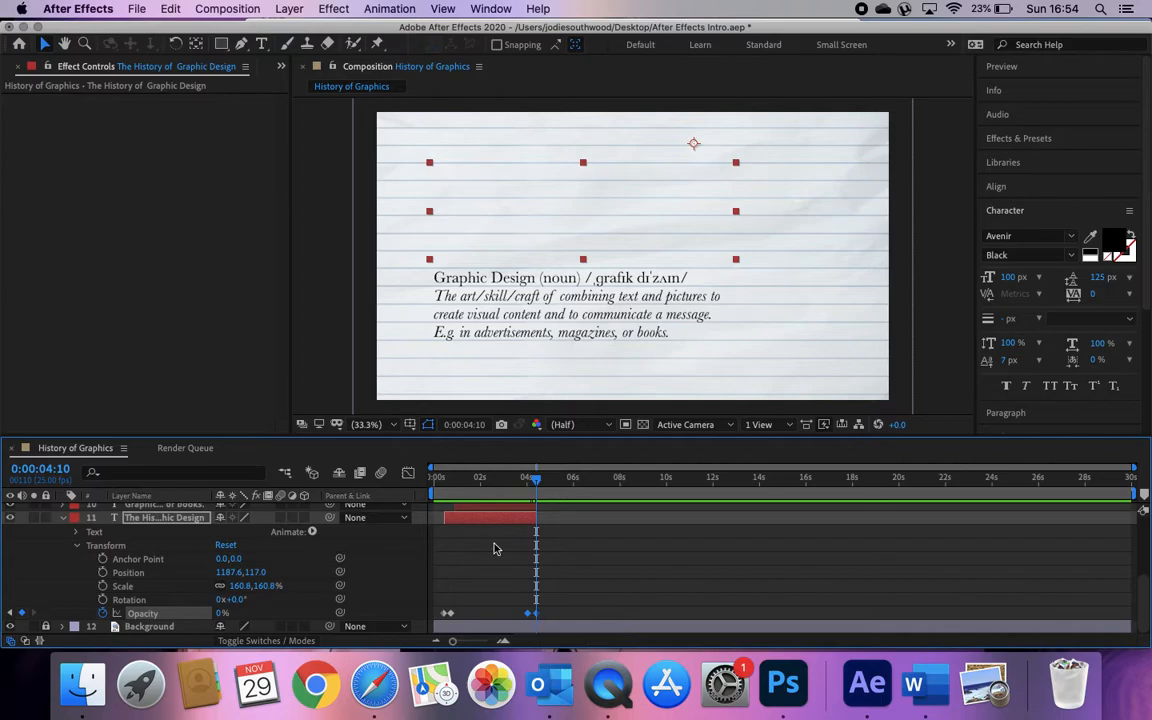
- Copy the title's two fade-out opacity keyframes to the definition text layer and shift them to end at 0:00:04:10
left_click(64, 518)
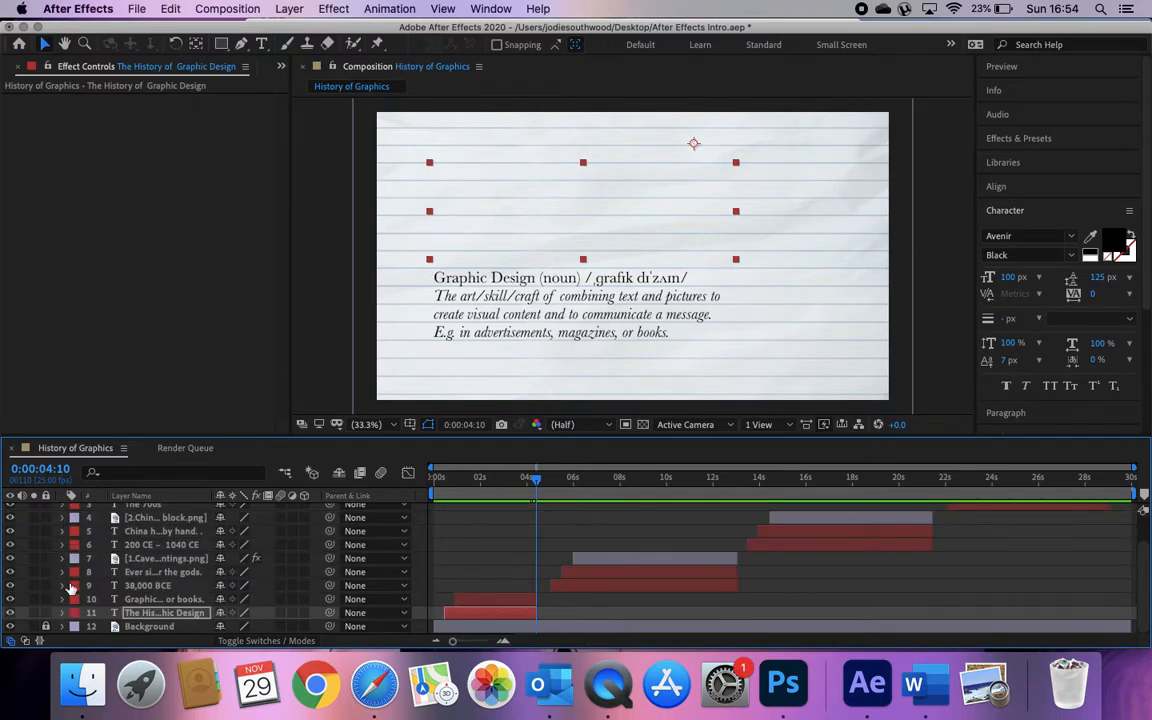
left_click(64, 600)
scroll(112, 575, "down", 2)
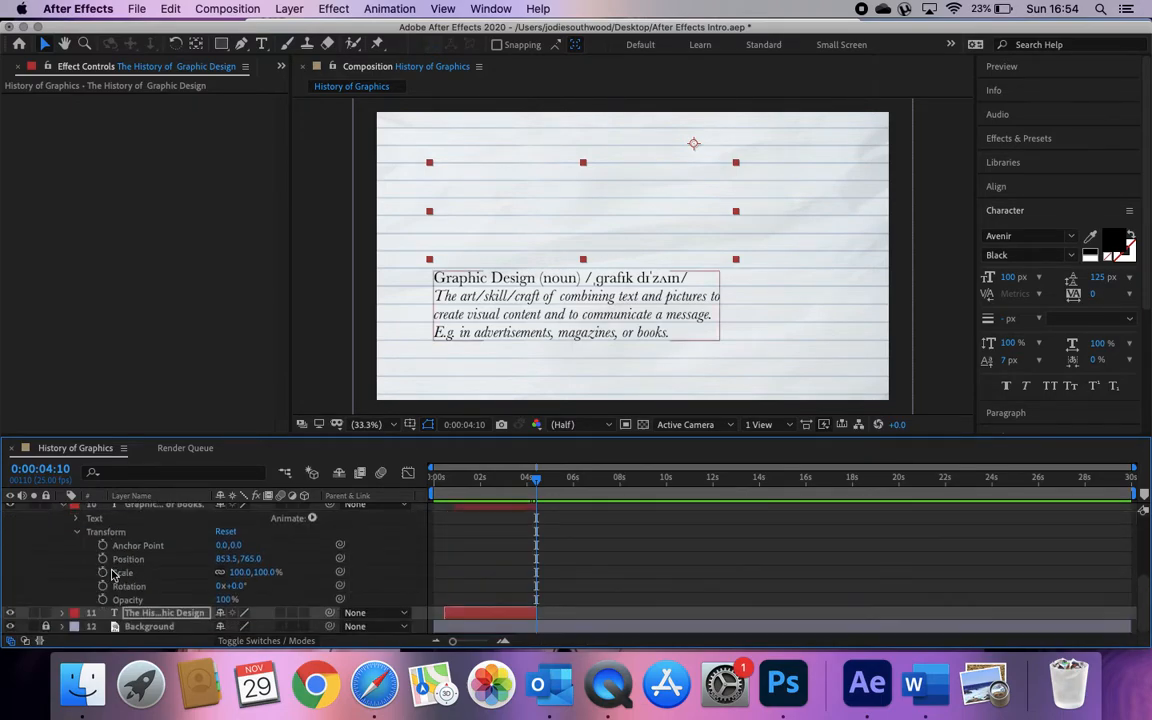
left_click(132, 600)
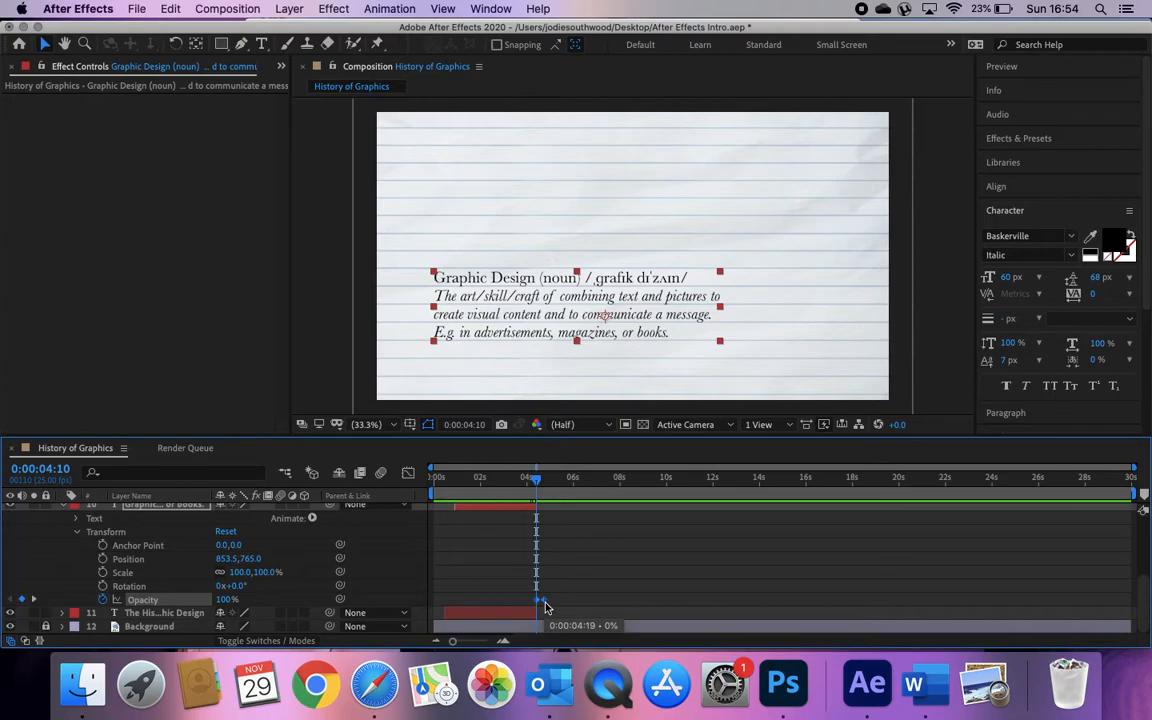
left_click_drag(545, 602, 538, 602)
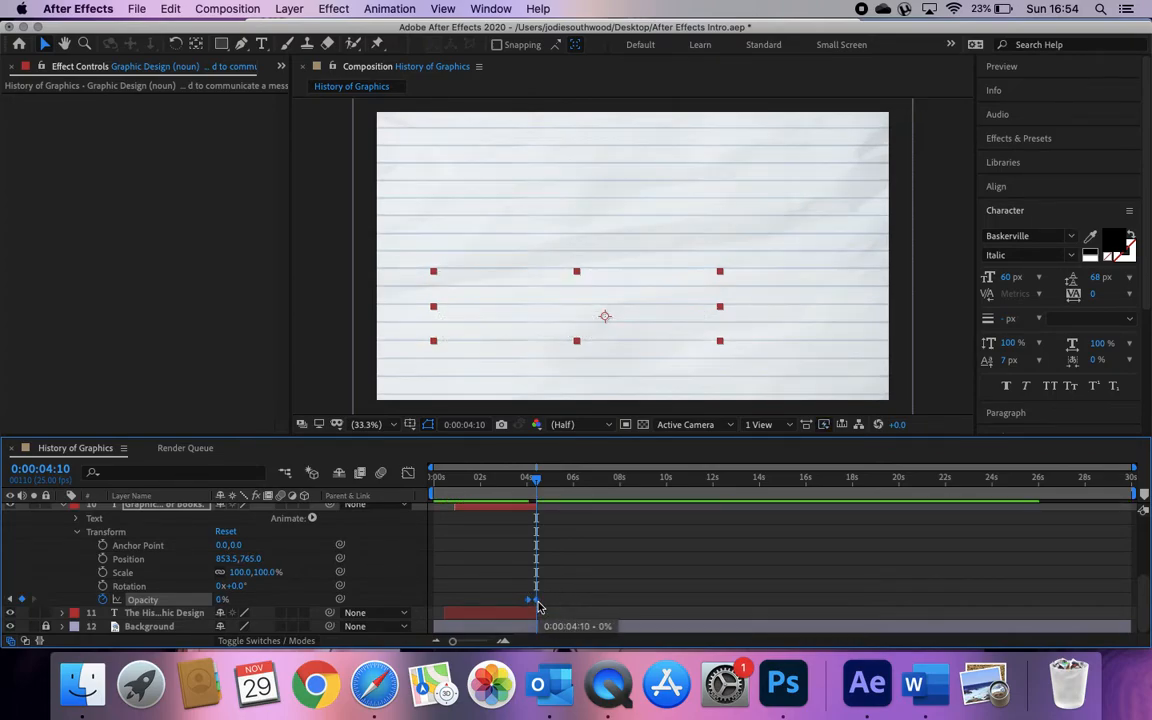
- Preview the title and definition text fading out together from 0:00:02:16
left_click_drag(536, 484, 497, 484)
key("space")
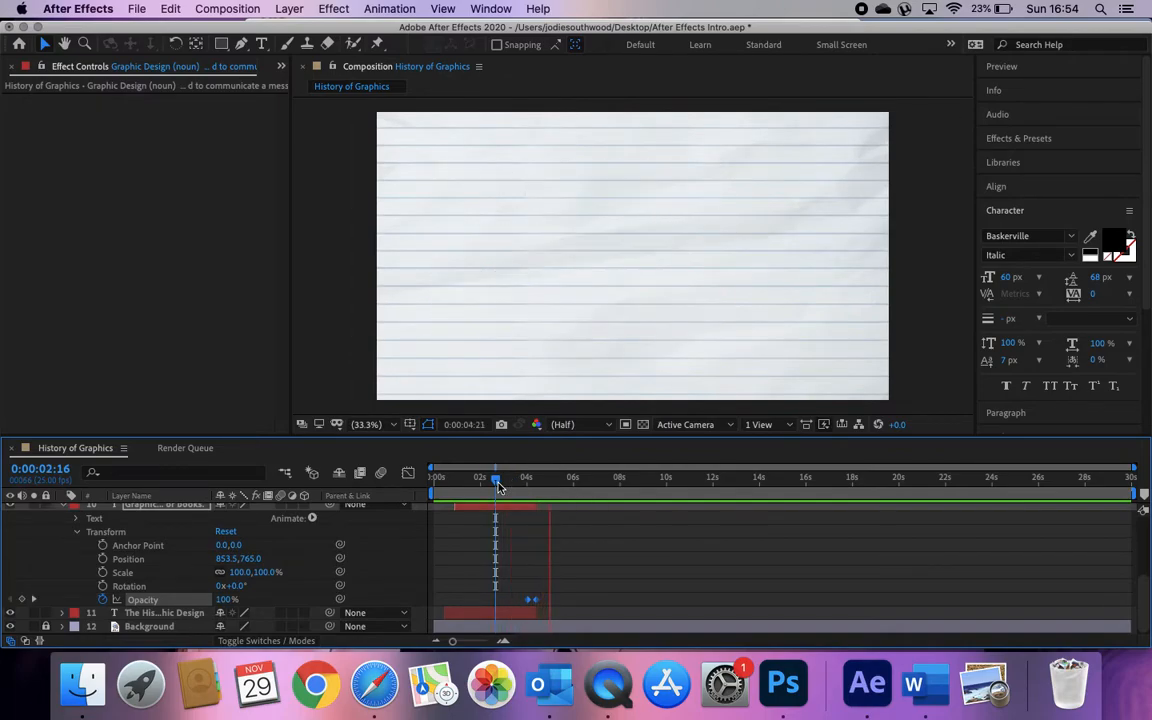
key("space")
left_click_drag(553, 479, 535, 483)
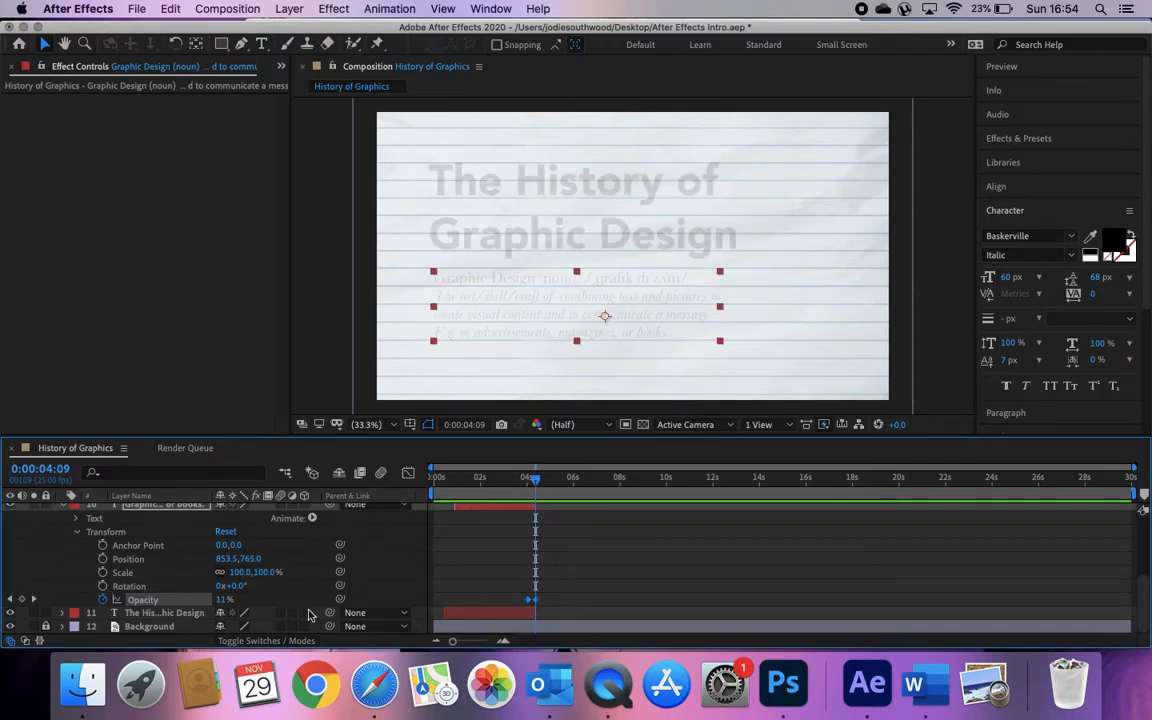
- Compare the opacity keyframes of the title and definition layers and preview the section from 0:00:00:10
left_click(62, 613)
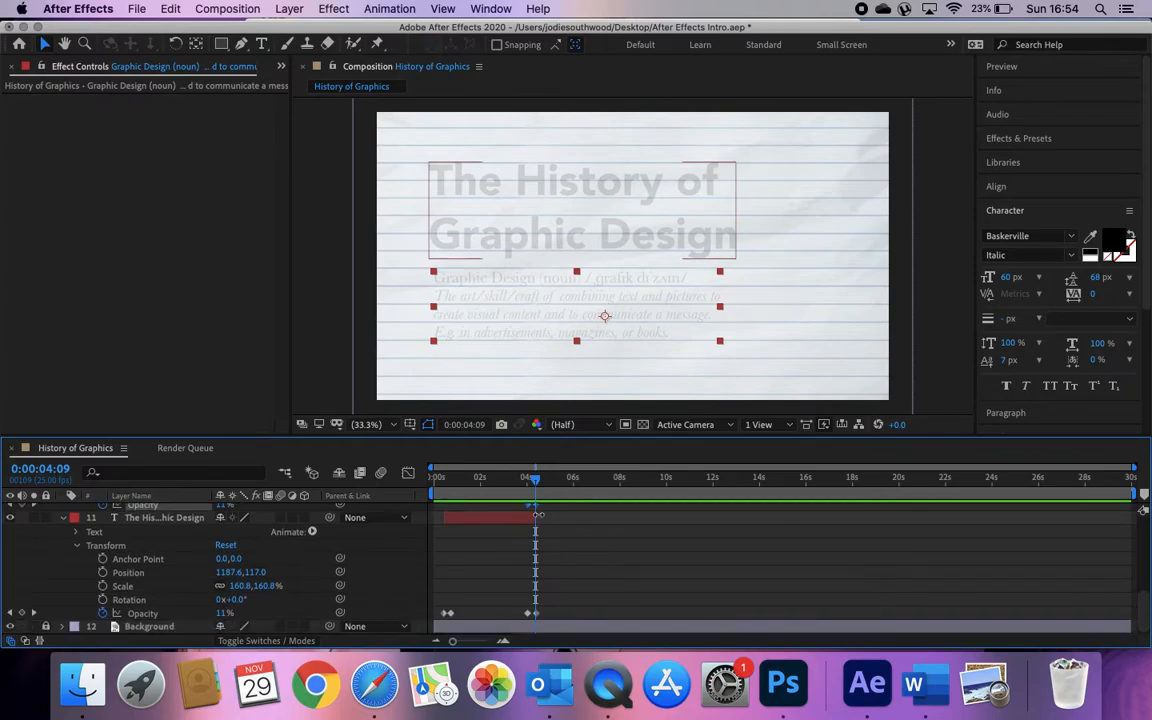
scroll(540, 537, "up", 7)
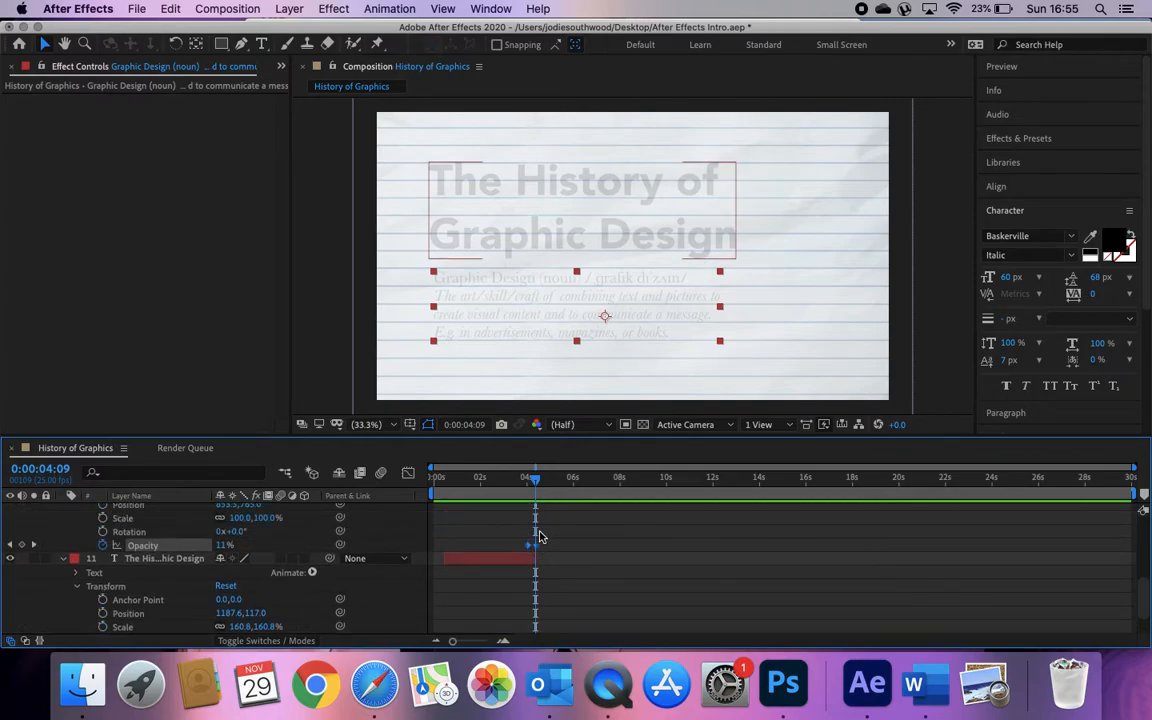
scroll(540, 537, "down", 1)
scroll(540, 537, "up", 2)
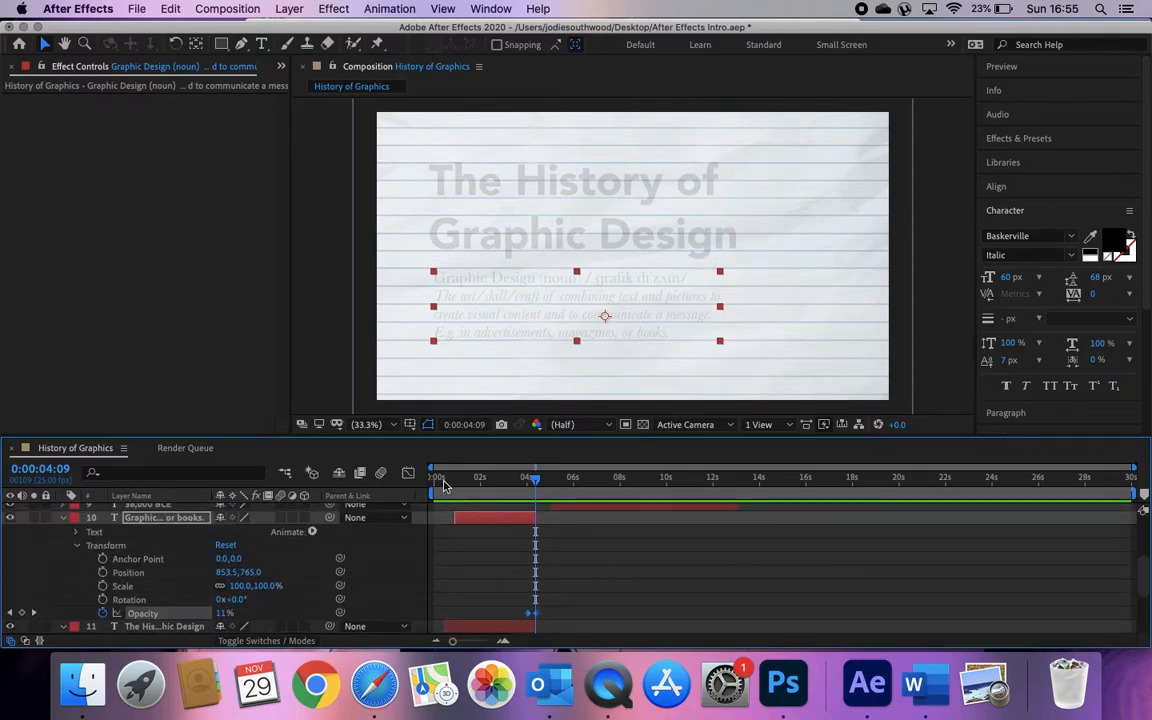
left_click(444, 485)
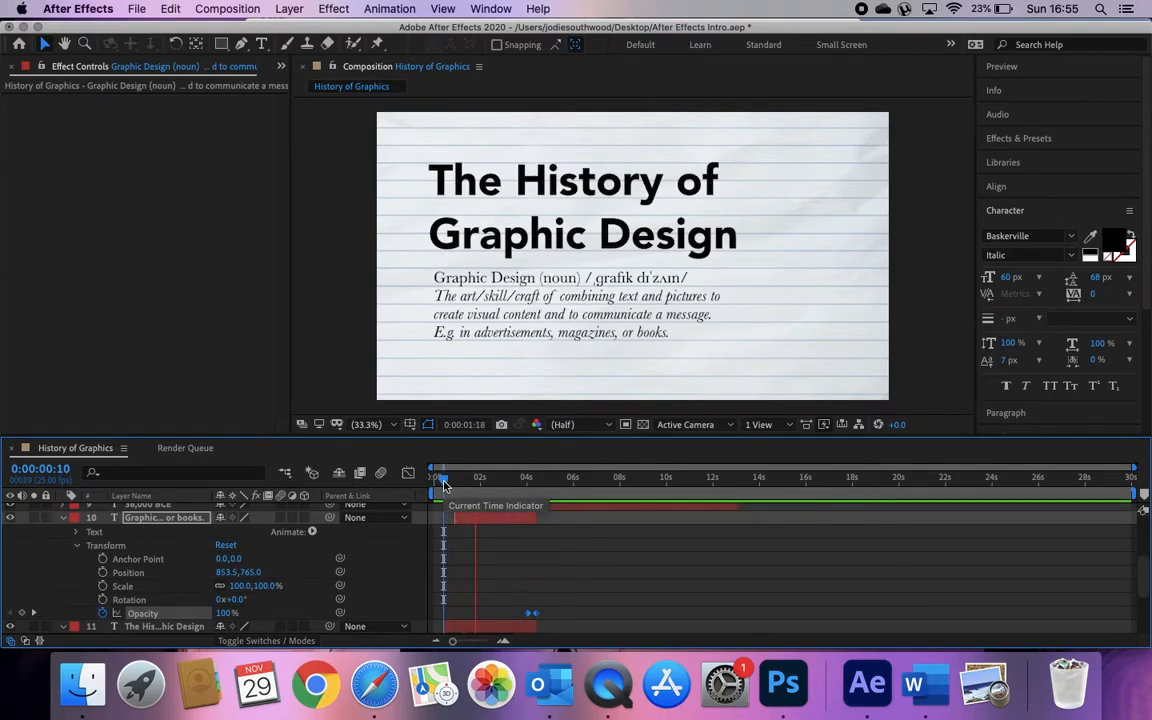
key("space")
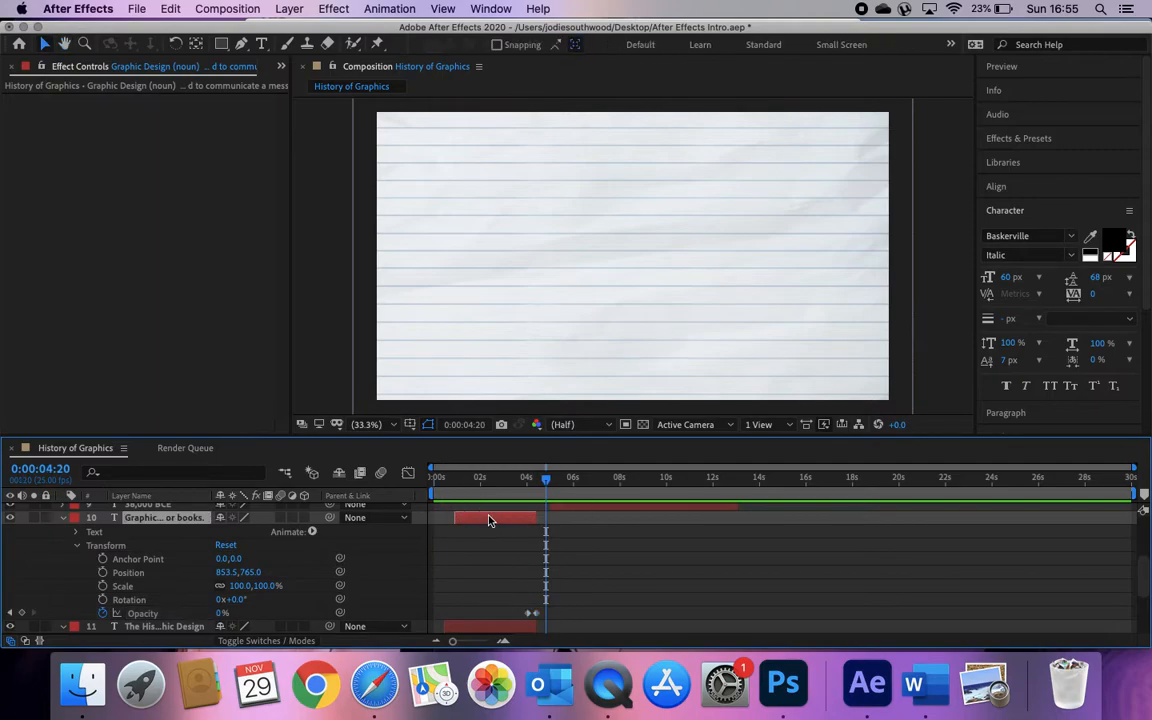
- Keyframe the definition text's position at 0:00:00:22 and shift that keyframe slightly further along the timeline
left_click_drag(547, 486, 456, 492)
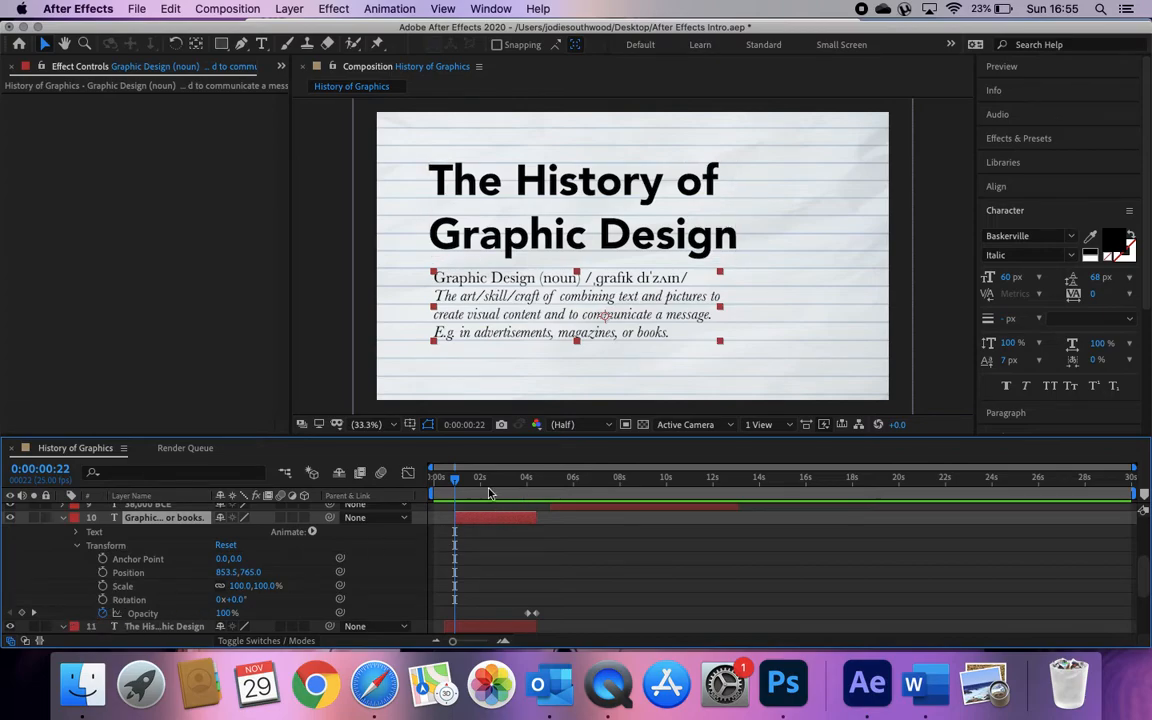
left_click_drag(456, 485, 455, 484)
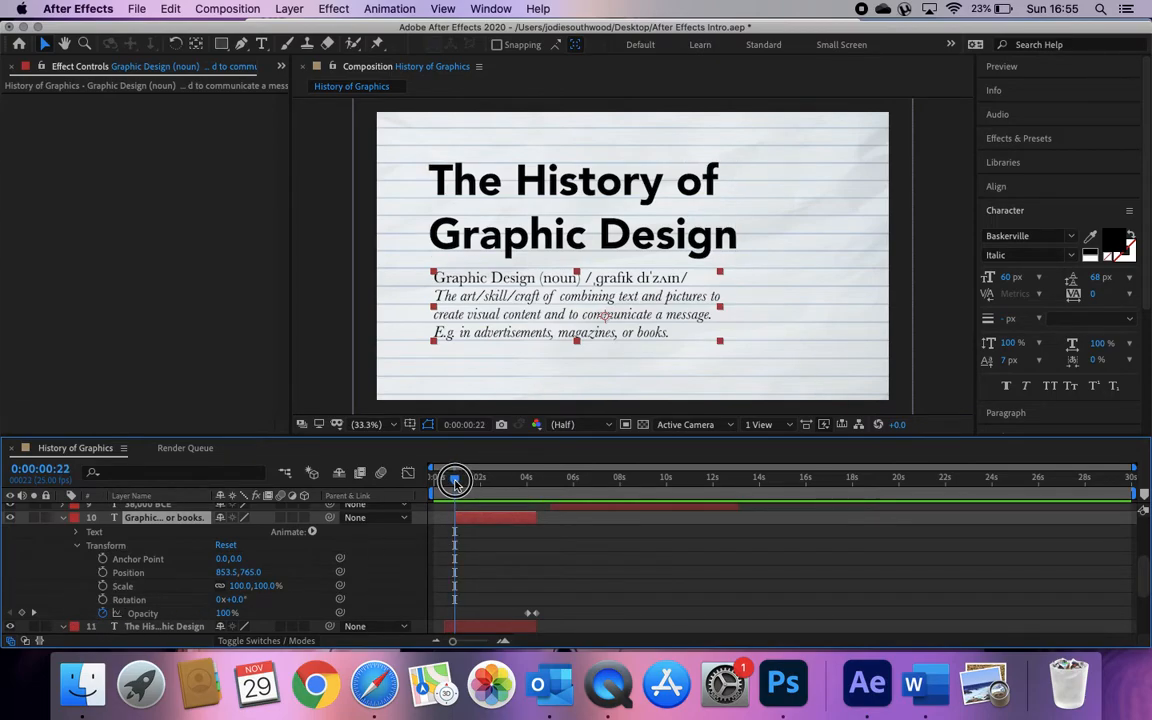
left_click(103, 573)
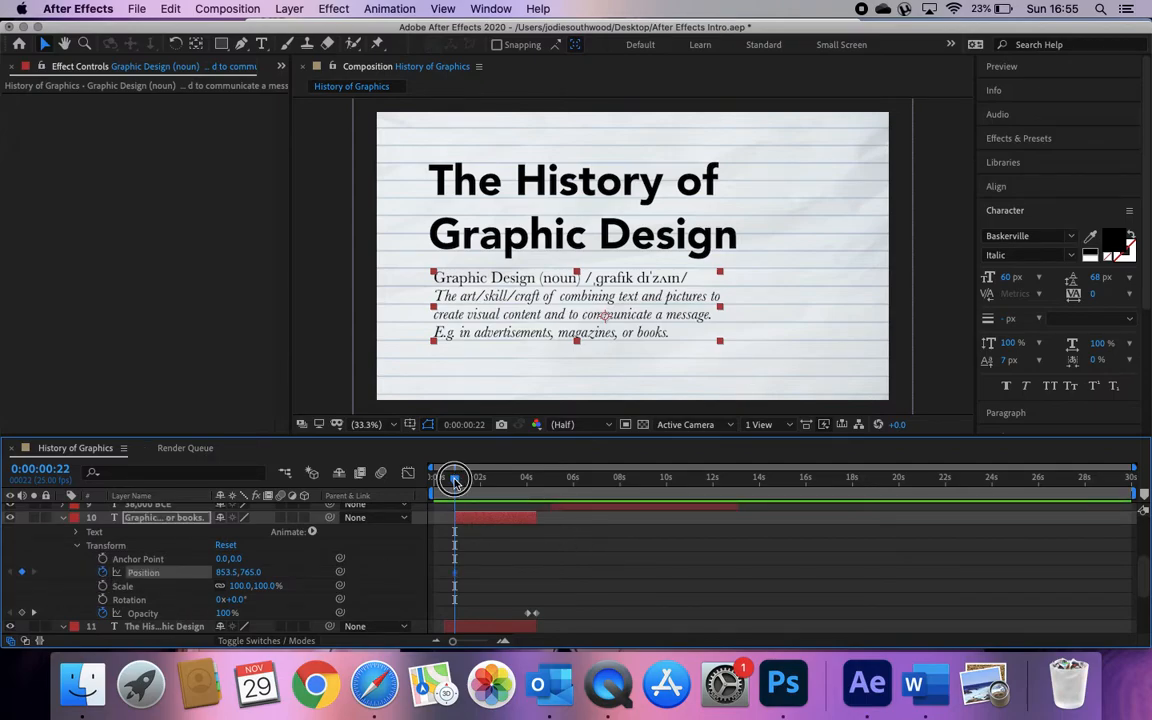
left_click_drag(457, 577, 461, 577)
- Extend the definition layer's start earlier, keyframe its position off-canvas to the left at -451.5, 765.0, and preview the slide-in
left_click_drag(455, 485, 447, 519)
left_click_drag(482, 305, 134, 304)
left_click_drag(450, 480, 438, 482)
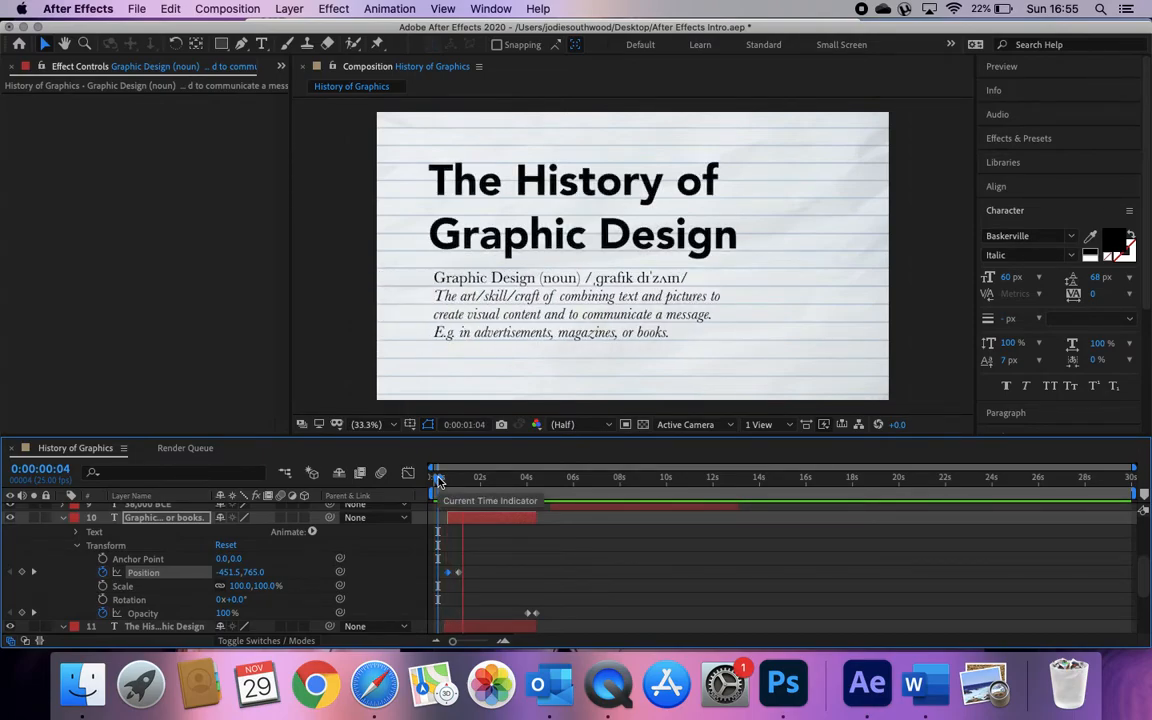
key("space")
- Change the definition text's starting position keyframe at 0:00:00:15 to about 850.5, -123.0 above the canvas and preview the drop-in
left_click_drag(477, 483, 447, 483)
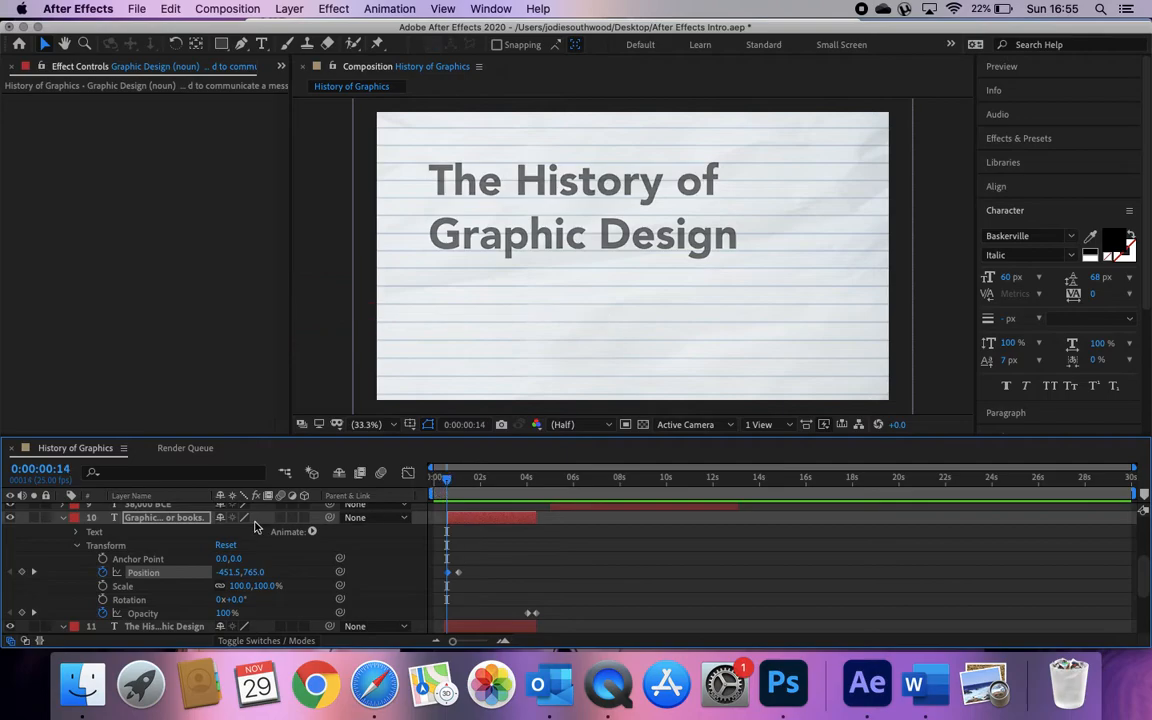
left_click(250, 573)
key("Return")
left_click(451, 481)
left_click_drag(451, 481, 450, 482)
left_click_drag(523, 327, 522, 94)
key("space")
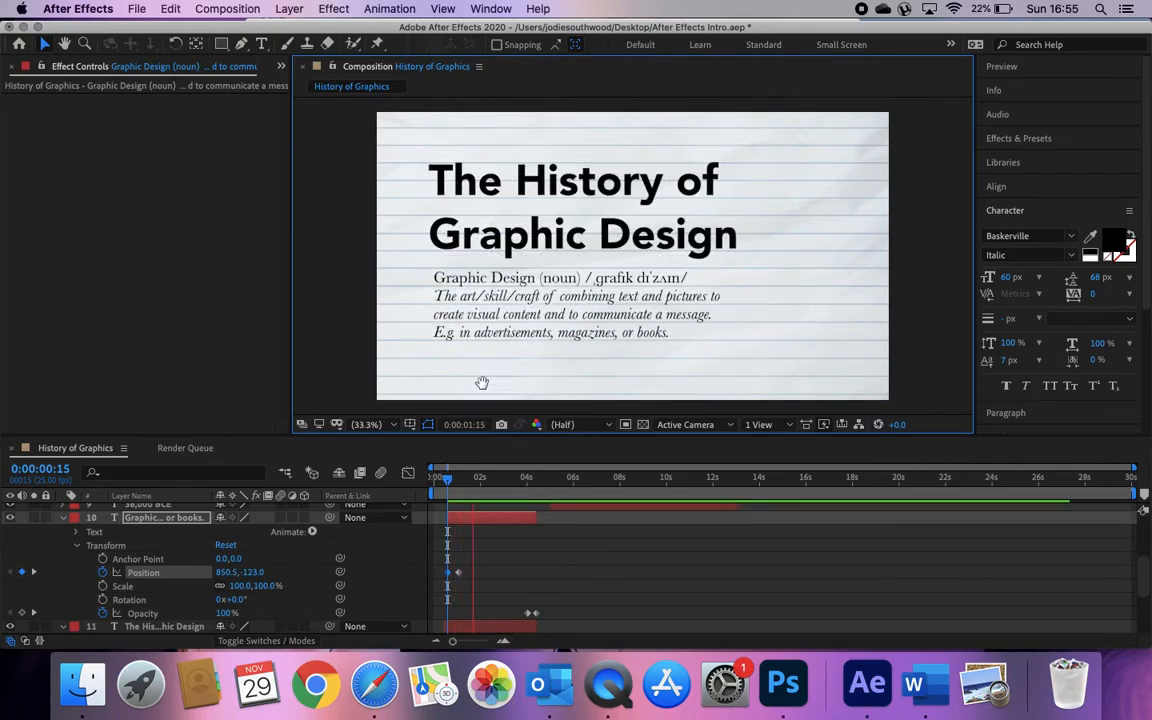
- Replay the opening seconds several times to check the definition text's drop-in motion
key("space")
left_click_drag(475, 486, 437, 480)
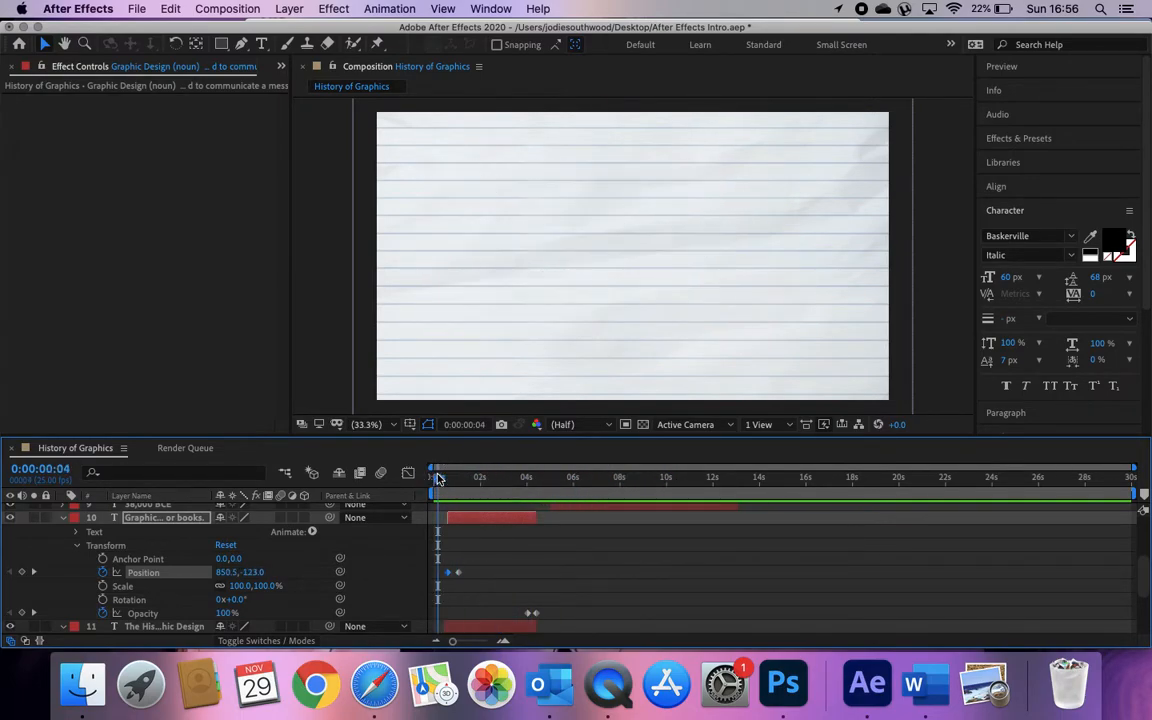
key("space")
key("space")
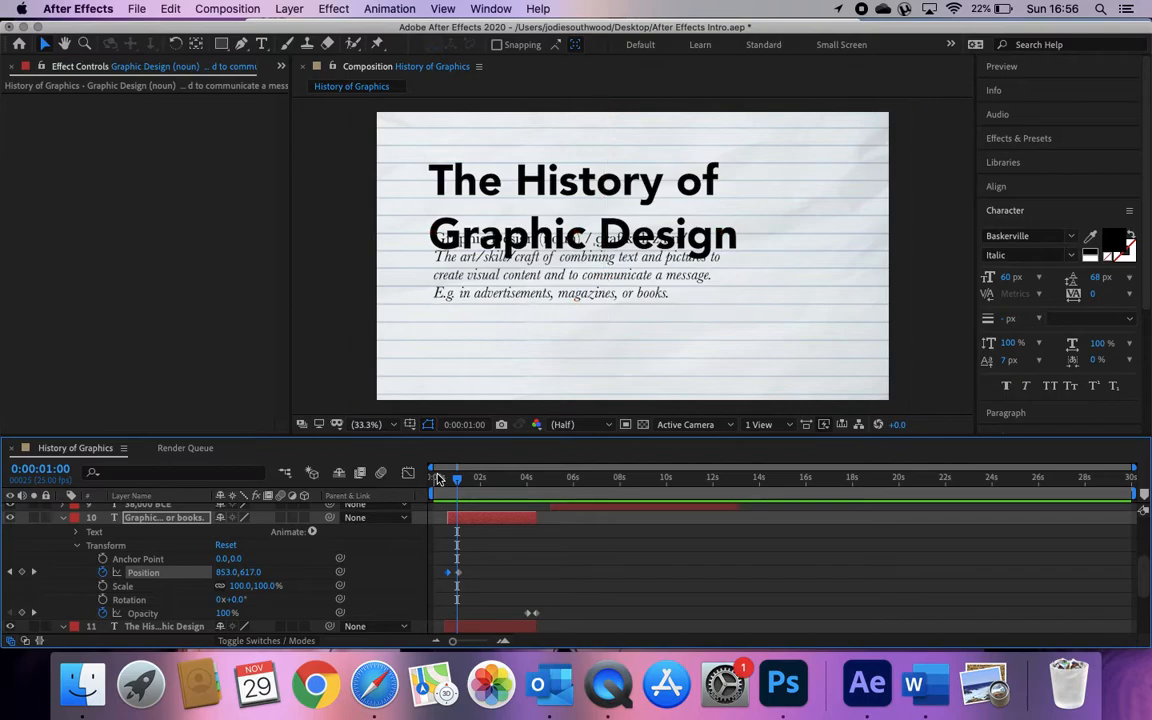
left_click_drag(457, 483, 438, 484)
key("space")
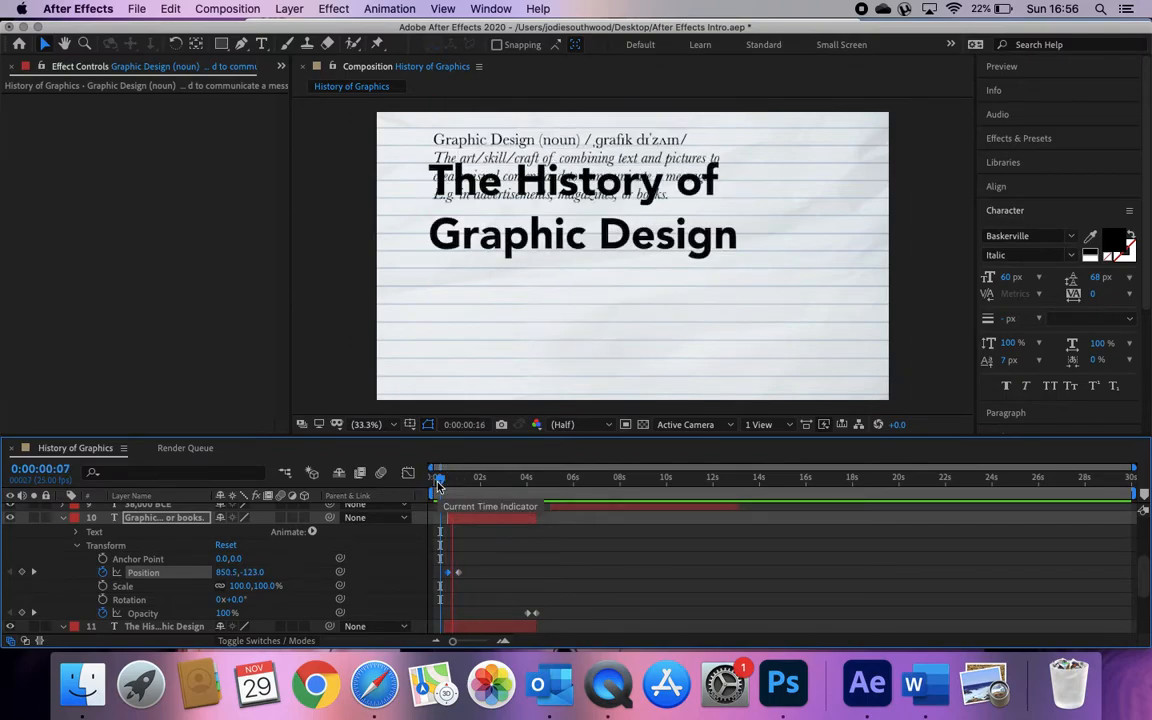
key("space")
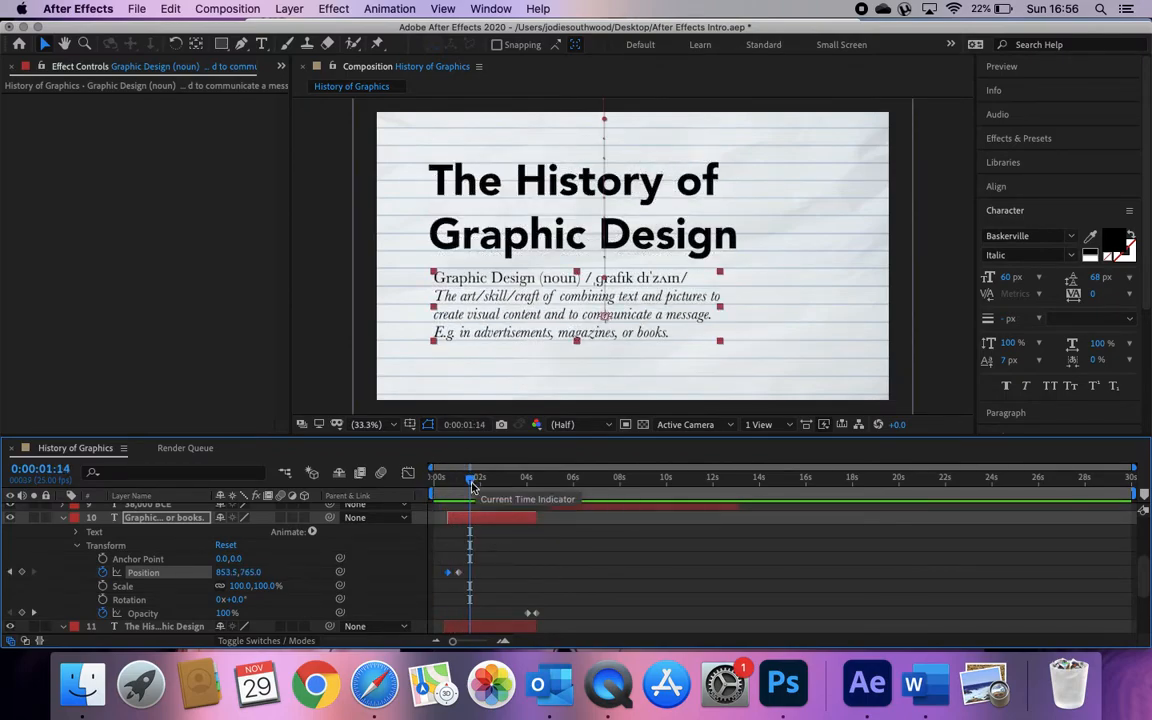
left_click(445, 484)
key("space")
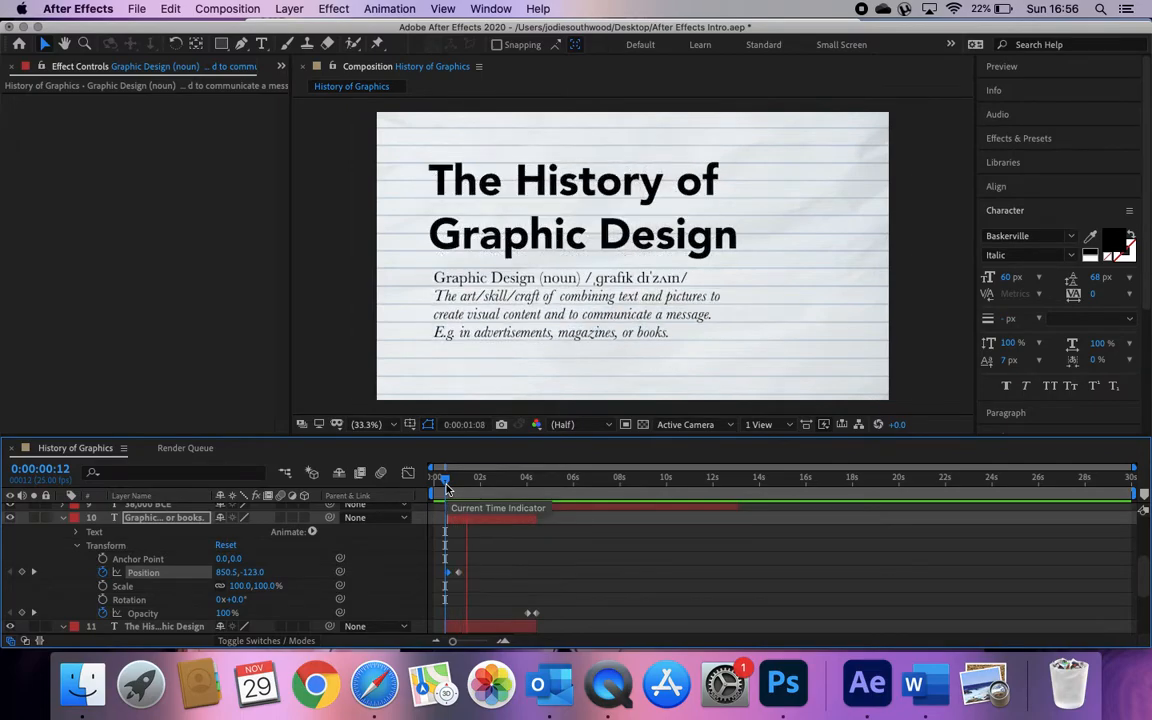
key("space")
- Apply Easy Ease to both position keyframes of the definition text and preview the motion from 0:00:00:05
mouse_move(475, 479)
left_mouse_down()
mouse_move(442, 480)
mouse_move(461, 484)
left_mouse_up()
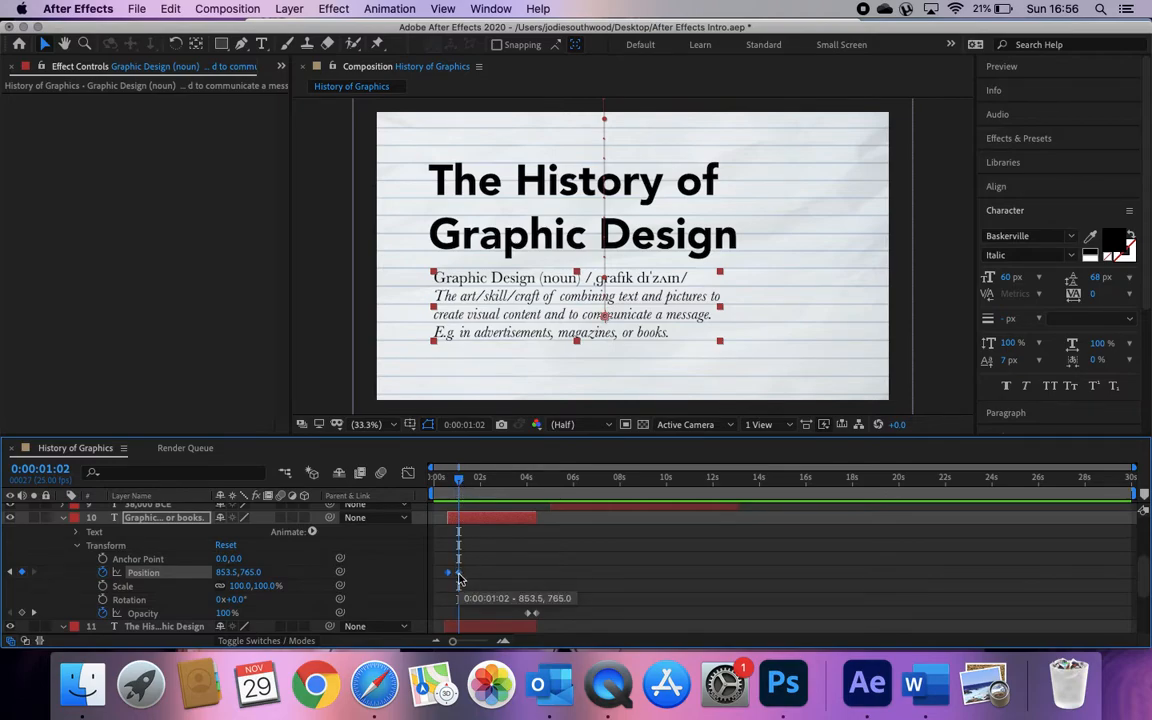
right_click(460, 575)
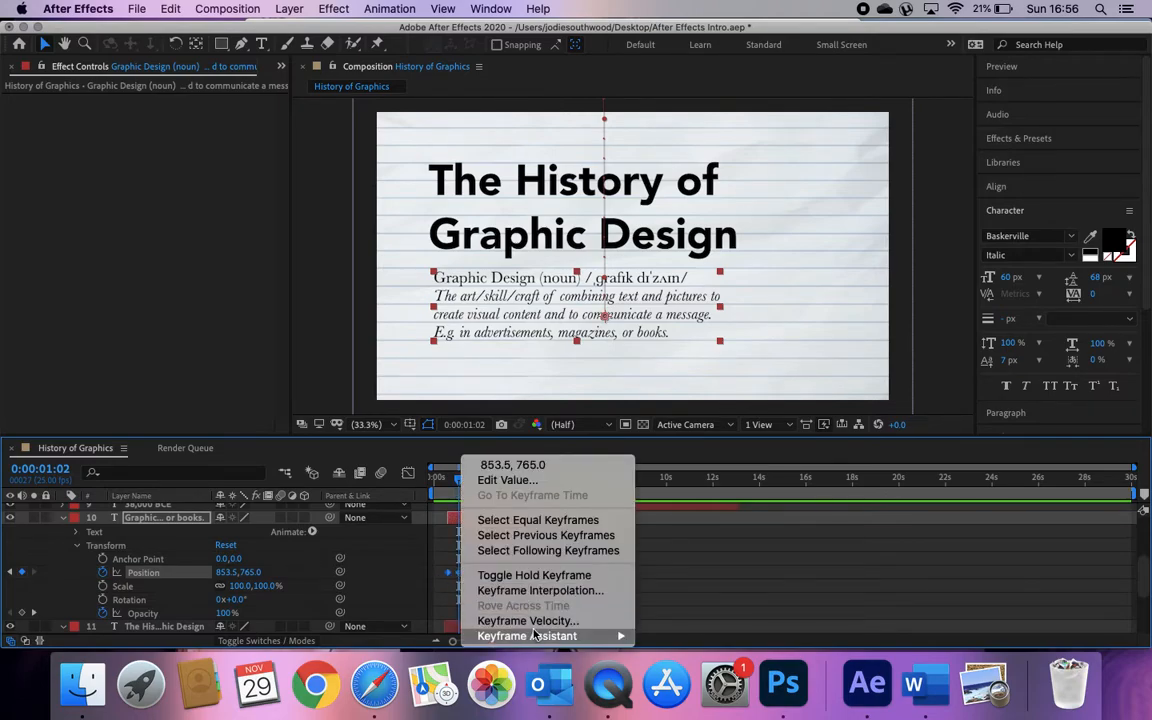
mouse_move(515, 637)
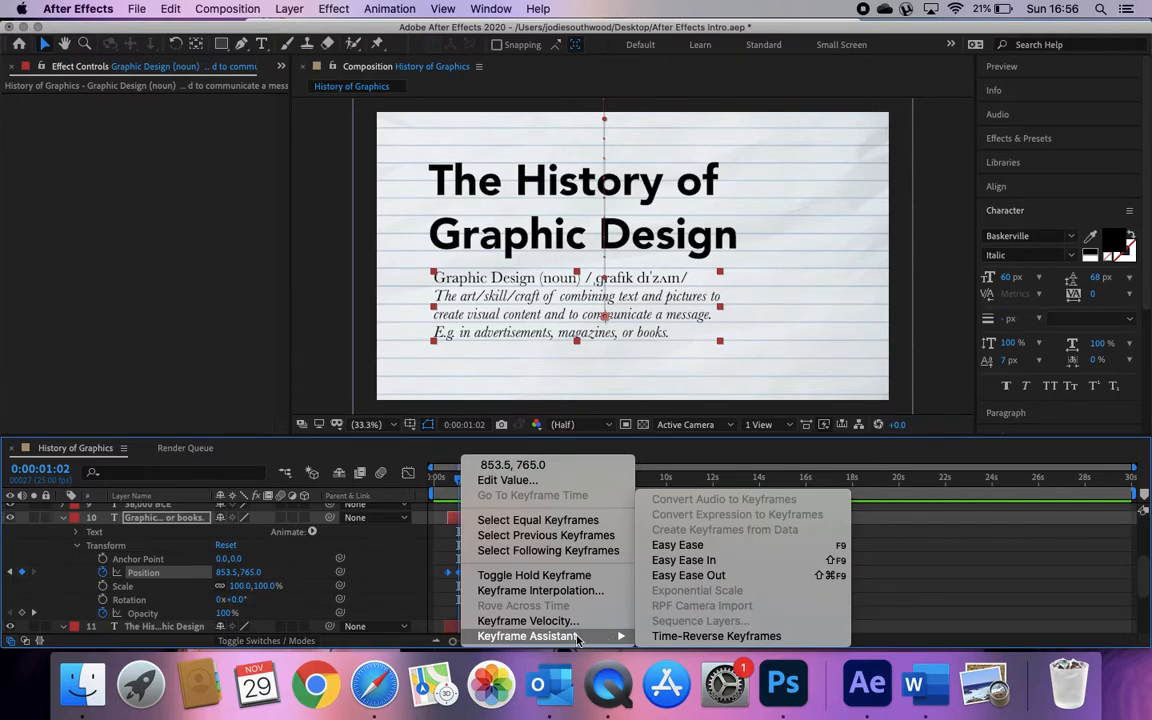
left_click(709, 547)
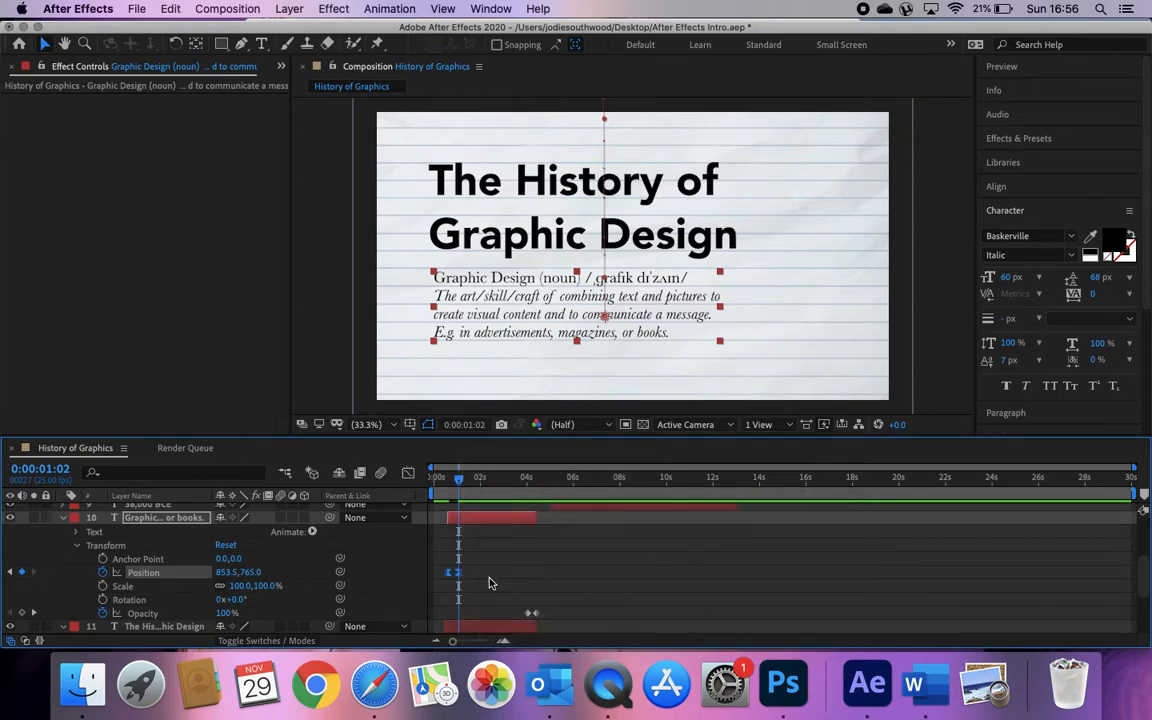
left_click_drag(457, 487, 437, 484)
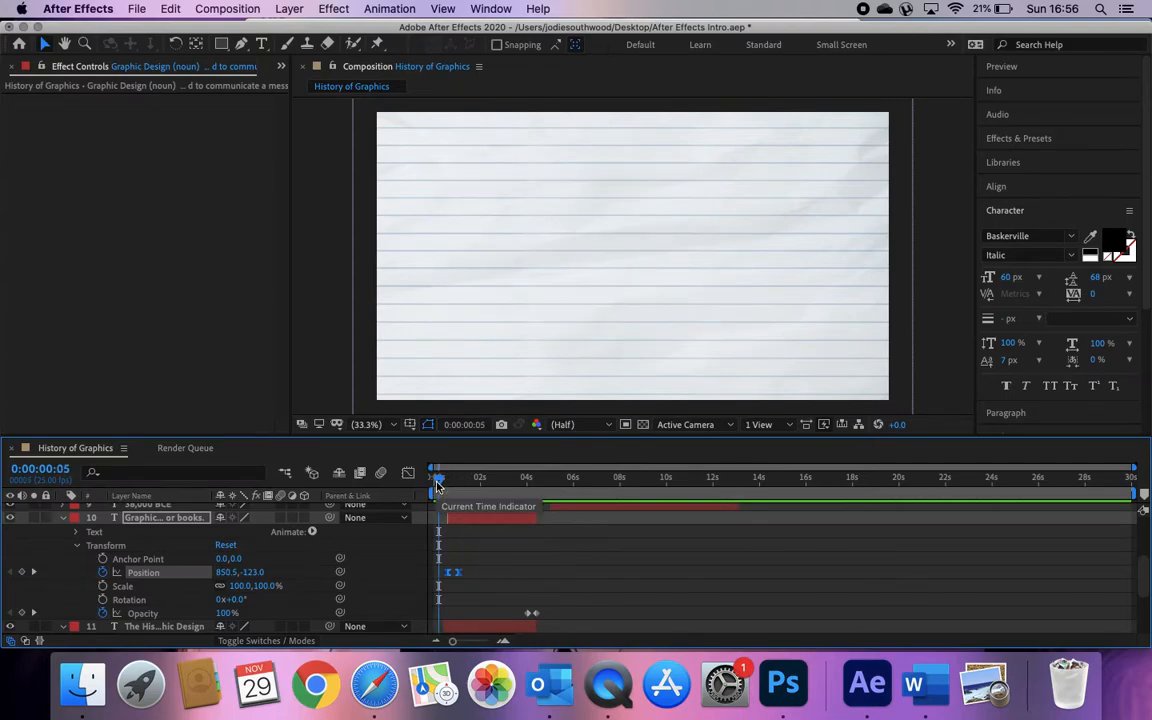
key("space")
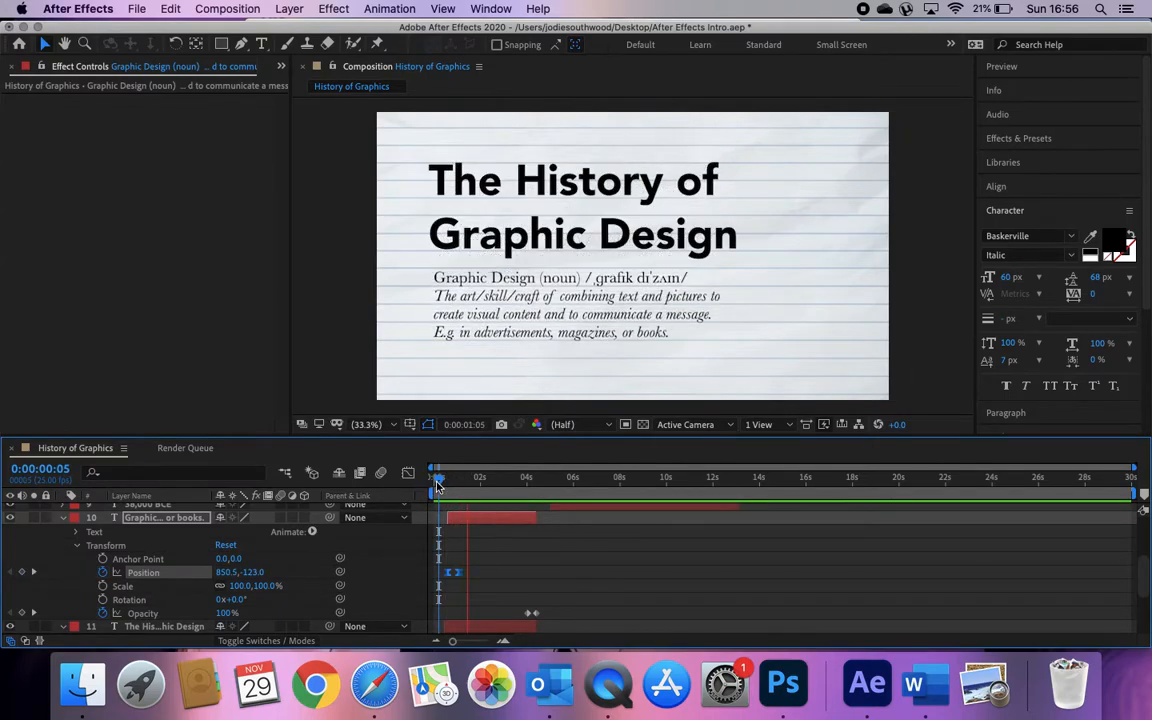
- Move the definition text's ending position keyframe to about 2 seconds to slow the drop-in, previewing the timing
left_click_drag(458, 573, 469, 573)
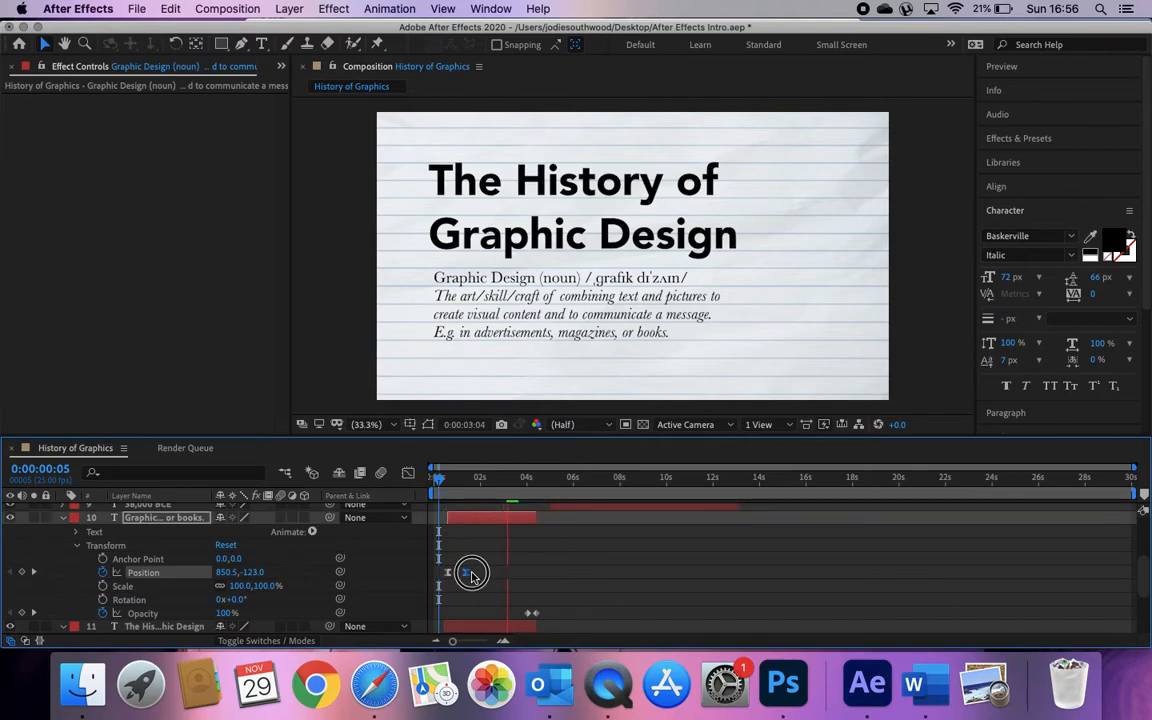
key("space")
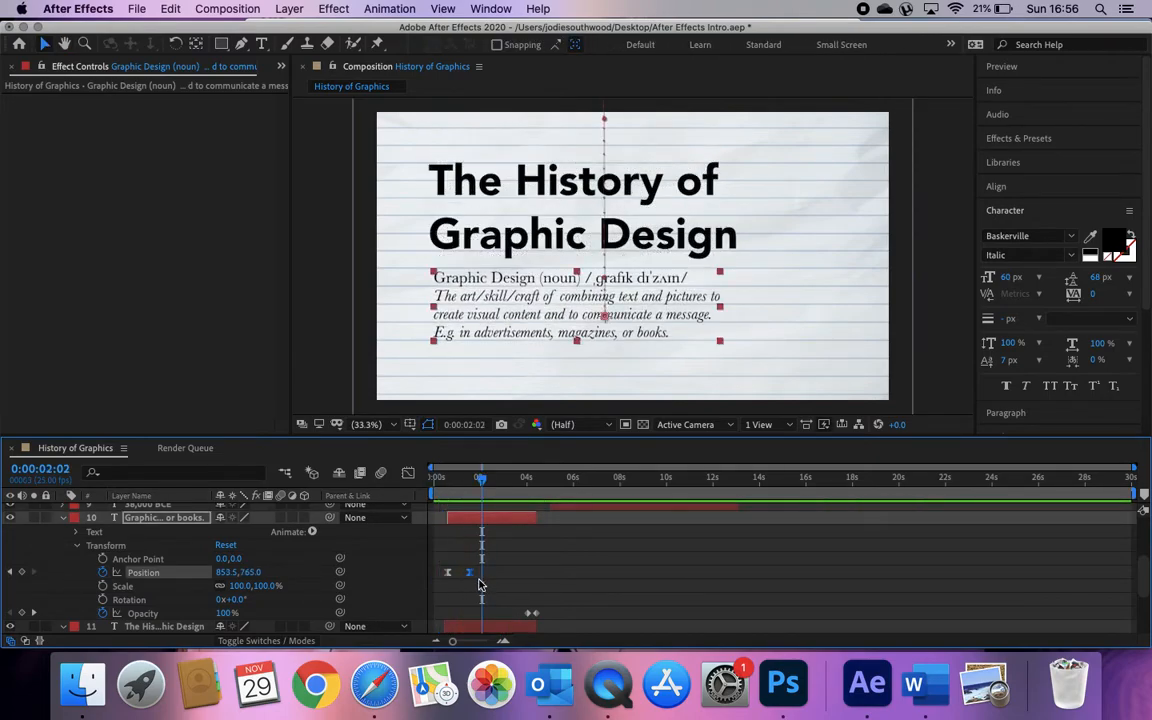
left_click_drag(481, 479, 458, 481)
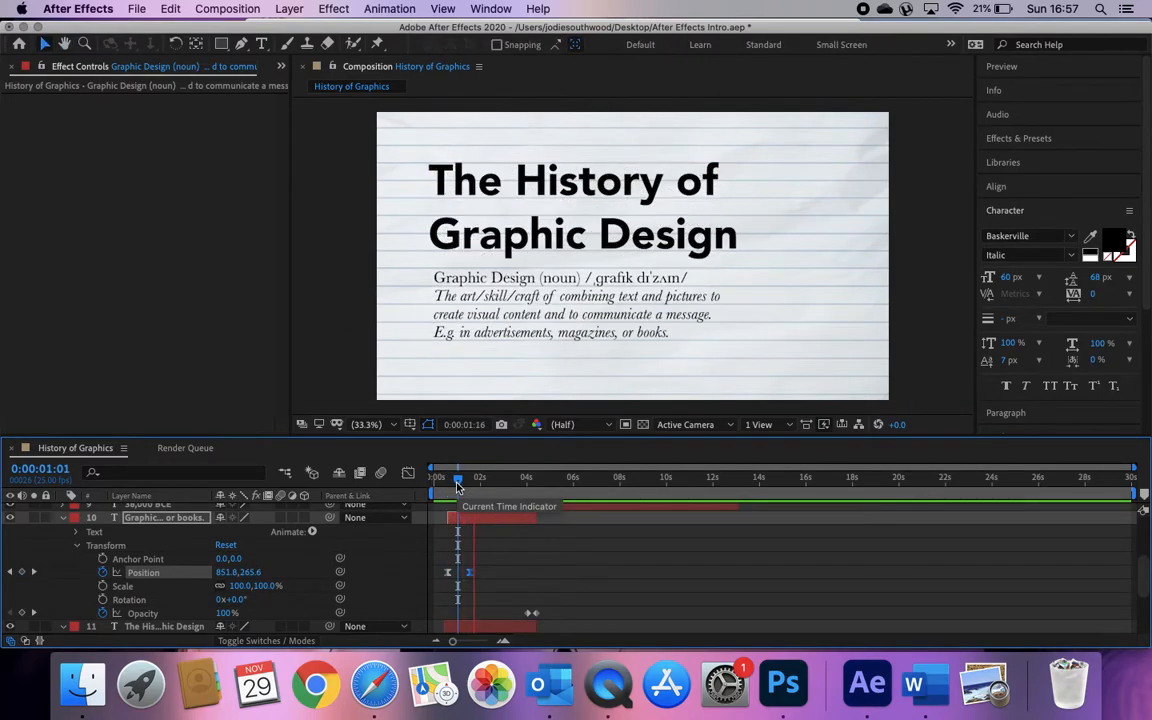
left_click_drag(473, 550, 443, 484)
key("space")
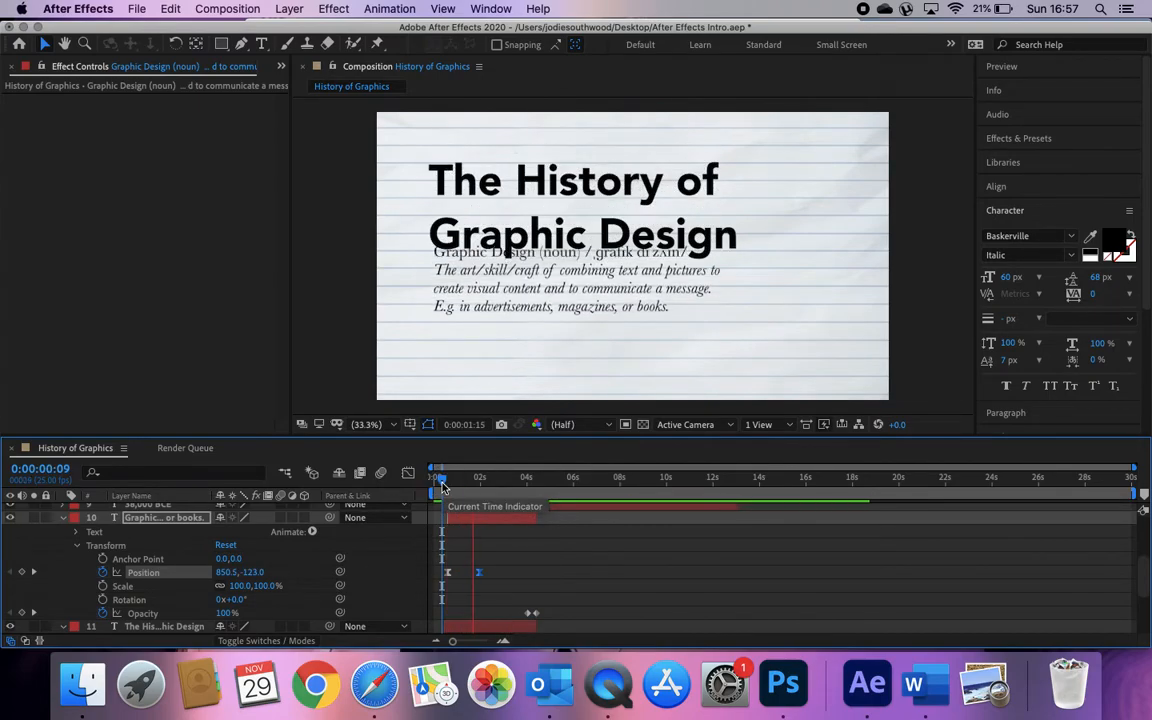
key("space")
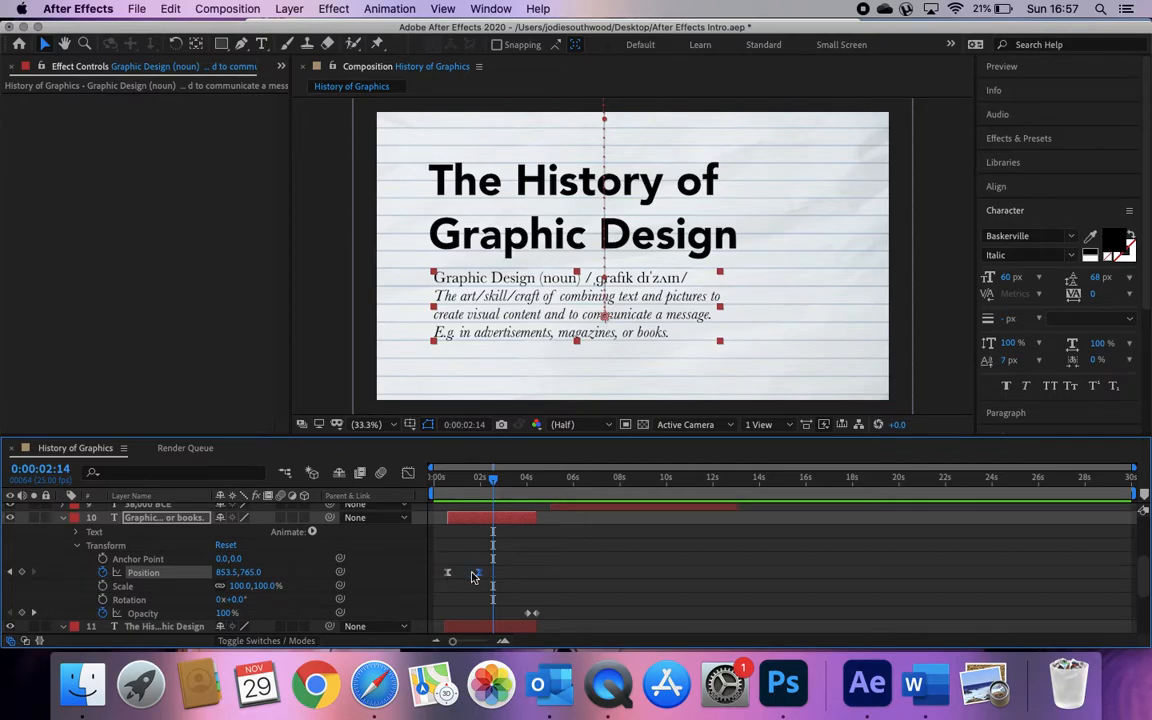
left_click_drag(501, 472, 446, 480)
- Apply Easy Ease to both opacity keyframes at the end of the definition text layer
left_click(530, 614)
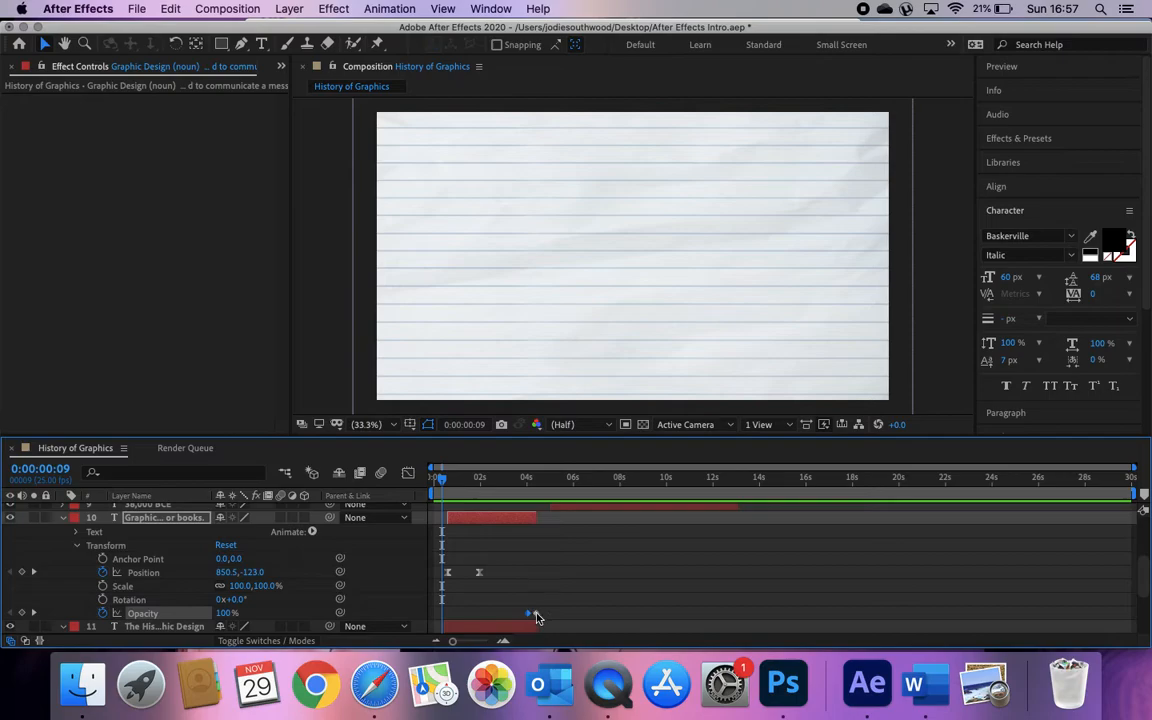
right_click(536, 614)
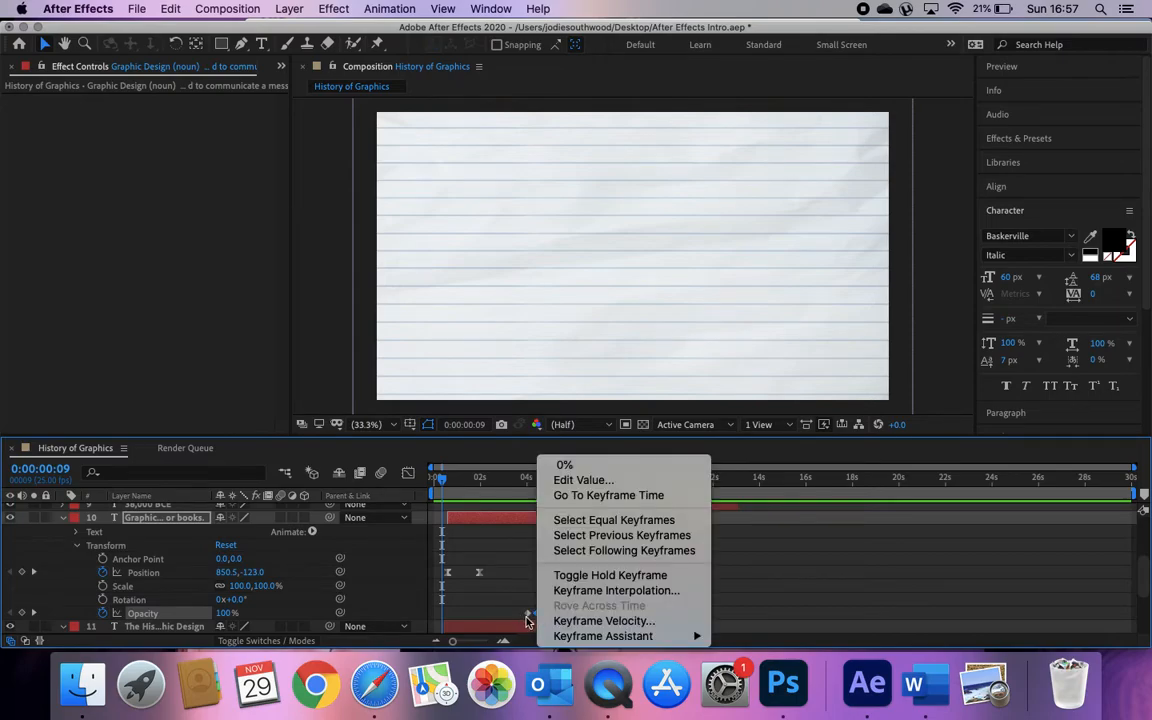
left_click(527, 617)
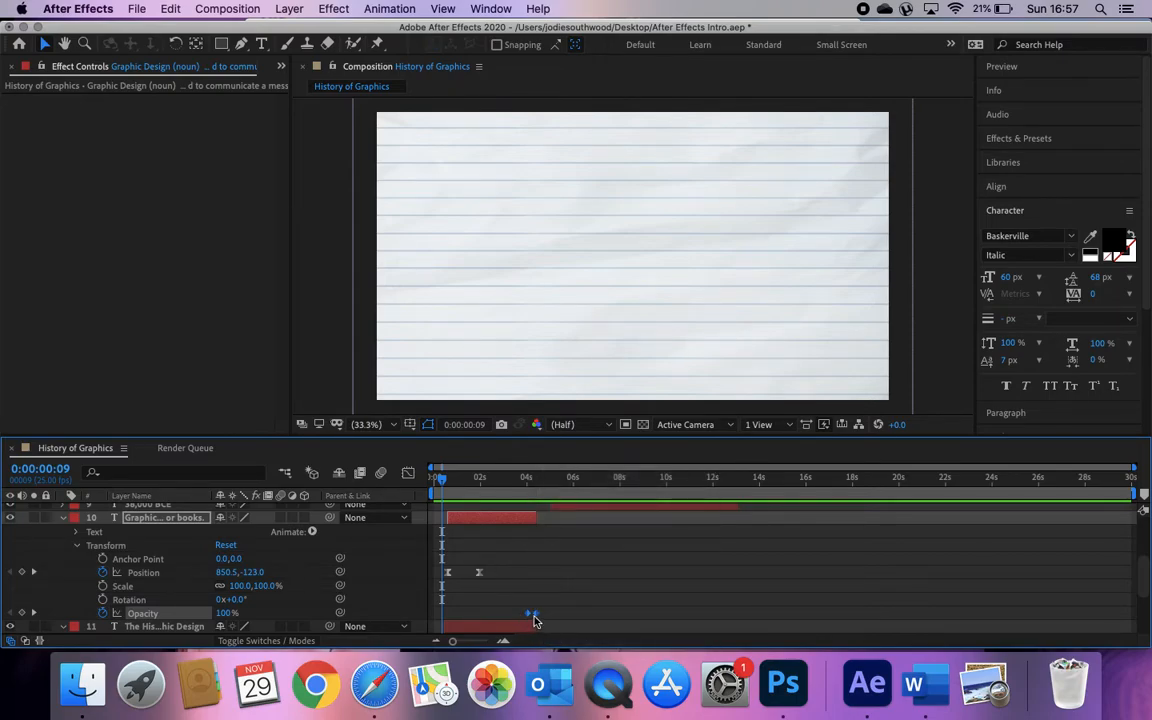
right_click(534, 618)
mouse_move(640, 636)
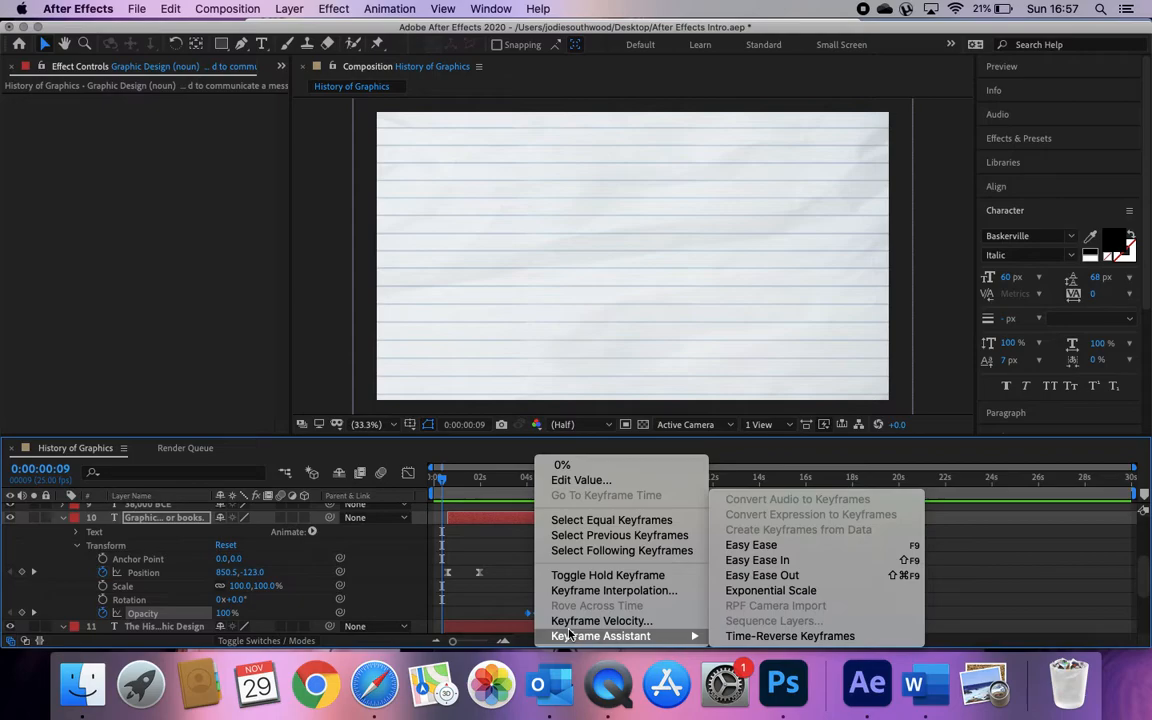
left_click(777, 547)
- Collapse the properties of the definition and title layers and preview the composition from 0:00:00:09 until the 38,000 BCE heading
scroll(461, 603, "up", 3)
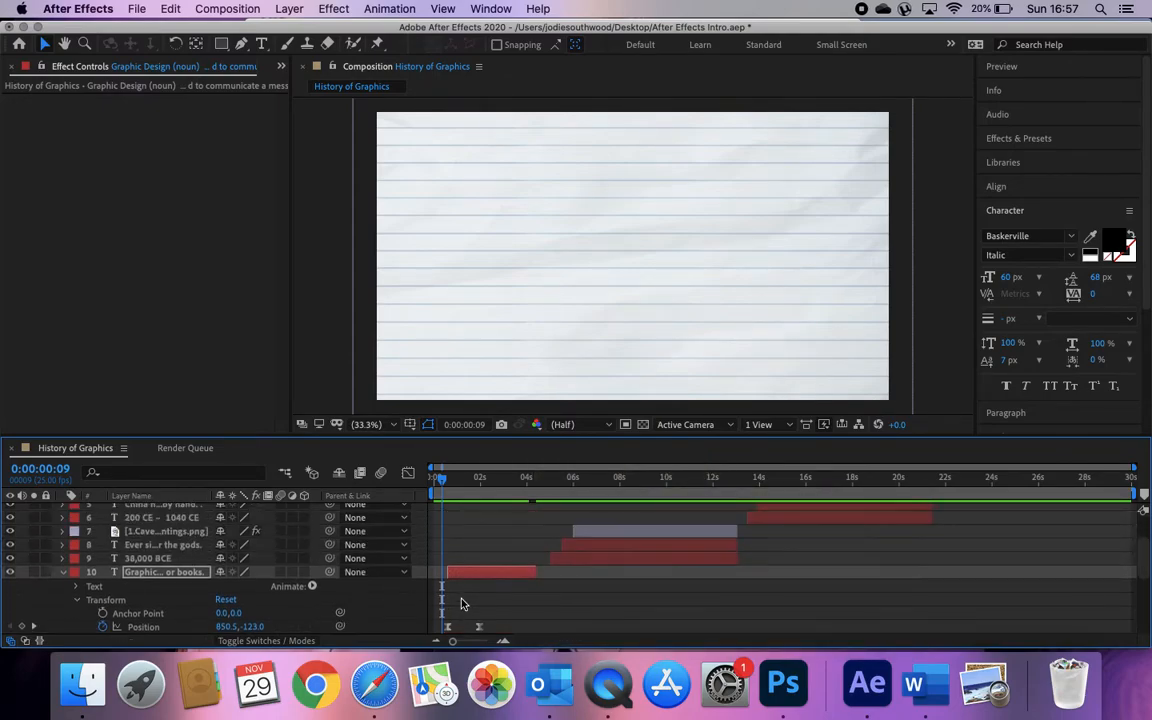
left_click(66, 572)
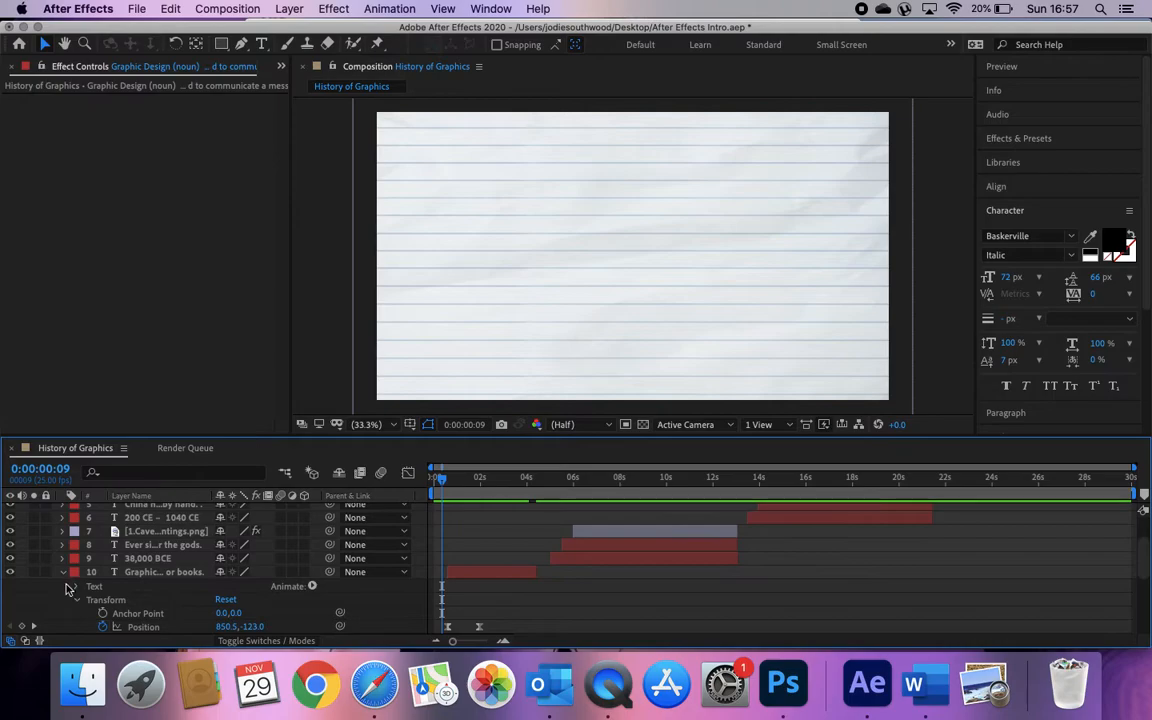
left_click(64, 573)
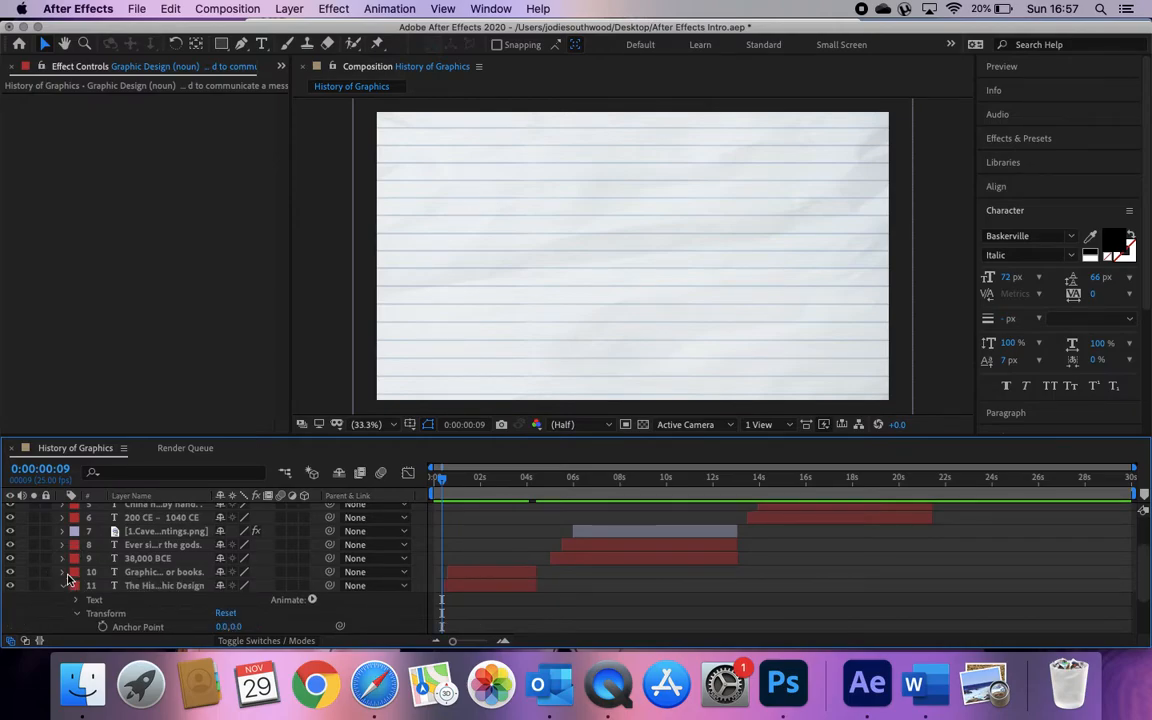
left_click(64, 591)
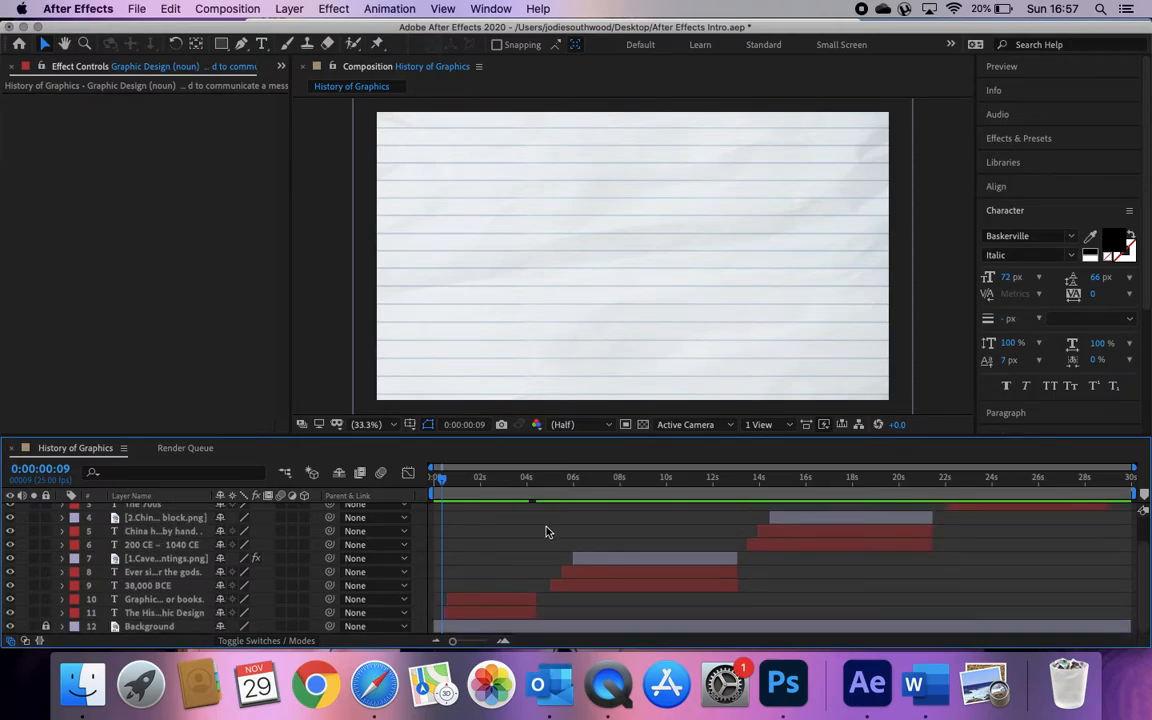
scroll(548, 532, "up", 3)
scroll(548, 530, "down", 2)
key("space")
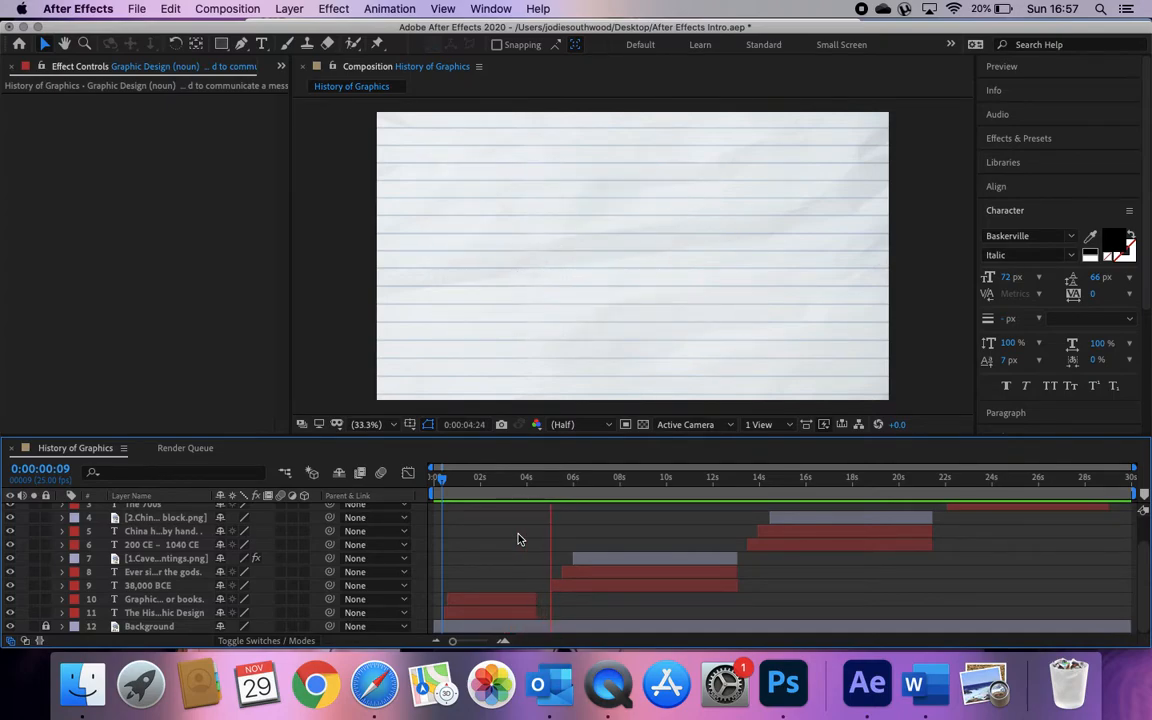
key("space")
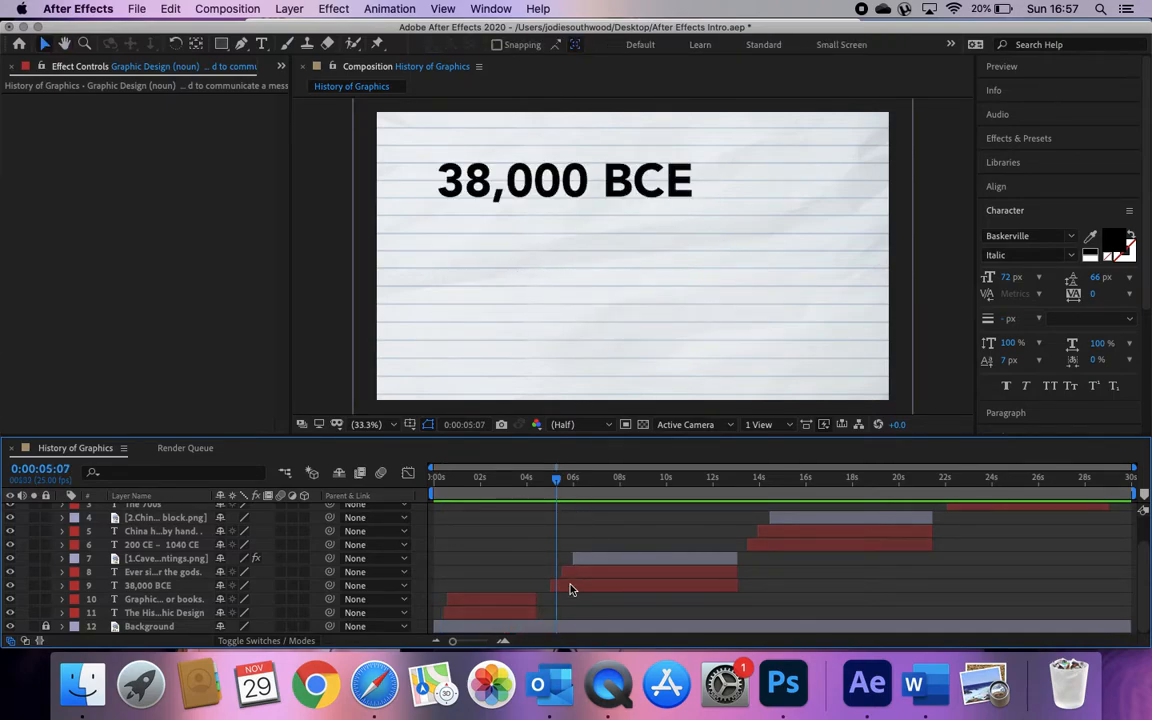
- Keyframe a fade-in on the 38,000 BCE layer with opacity 0% at 0:00:05:01 and 100% at 0:00:05:13
left_click(561, 589)
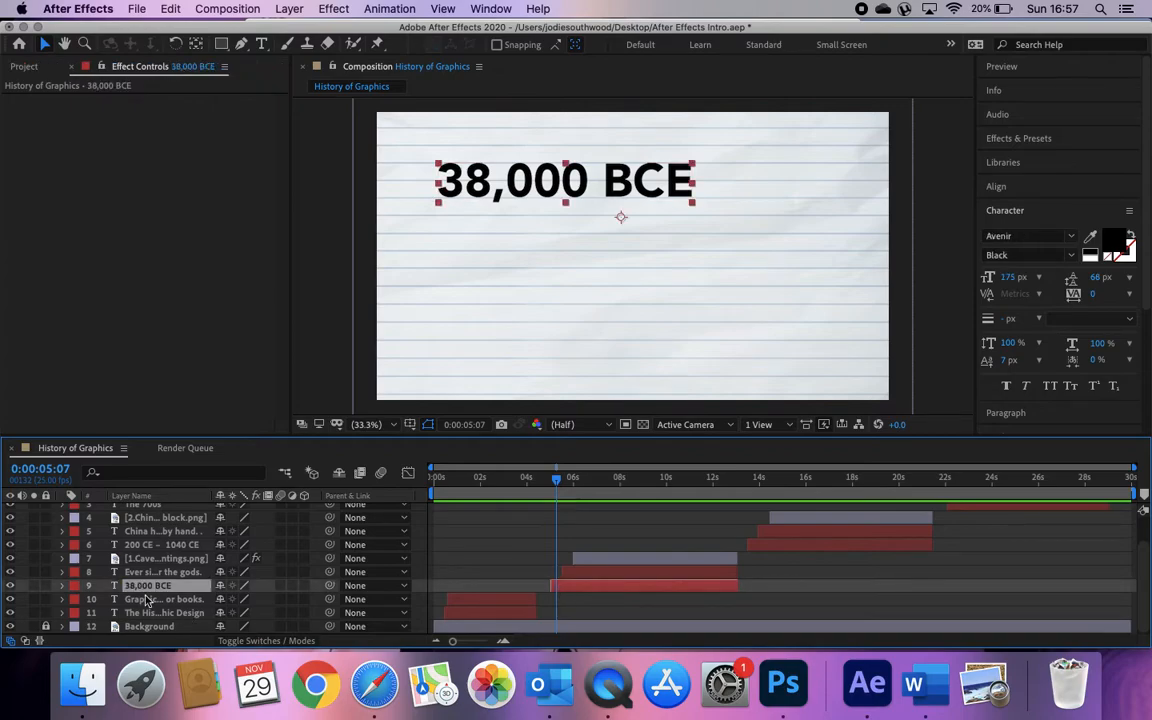
left_click(63, 587)
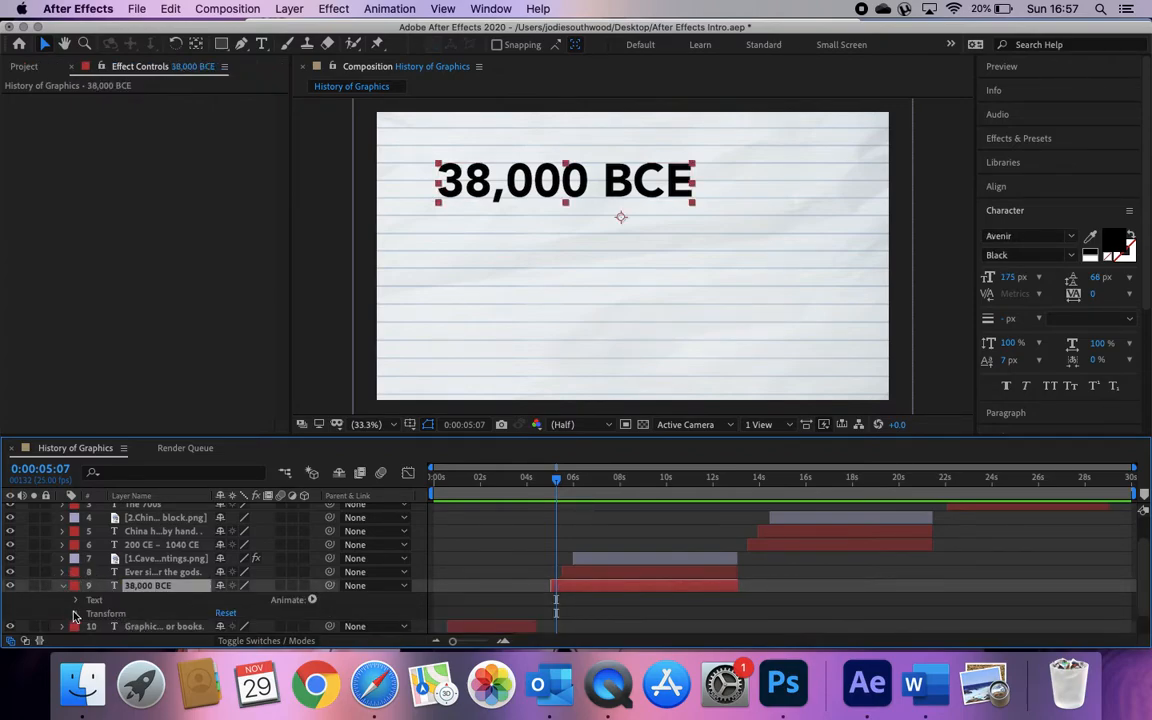
left_click(75, 613)
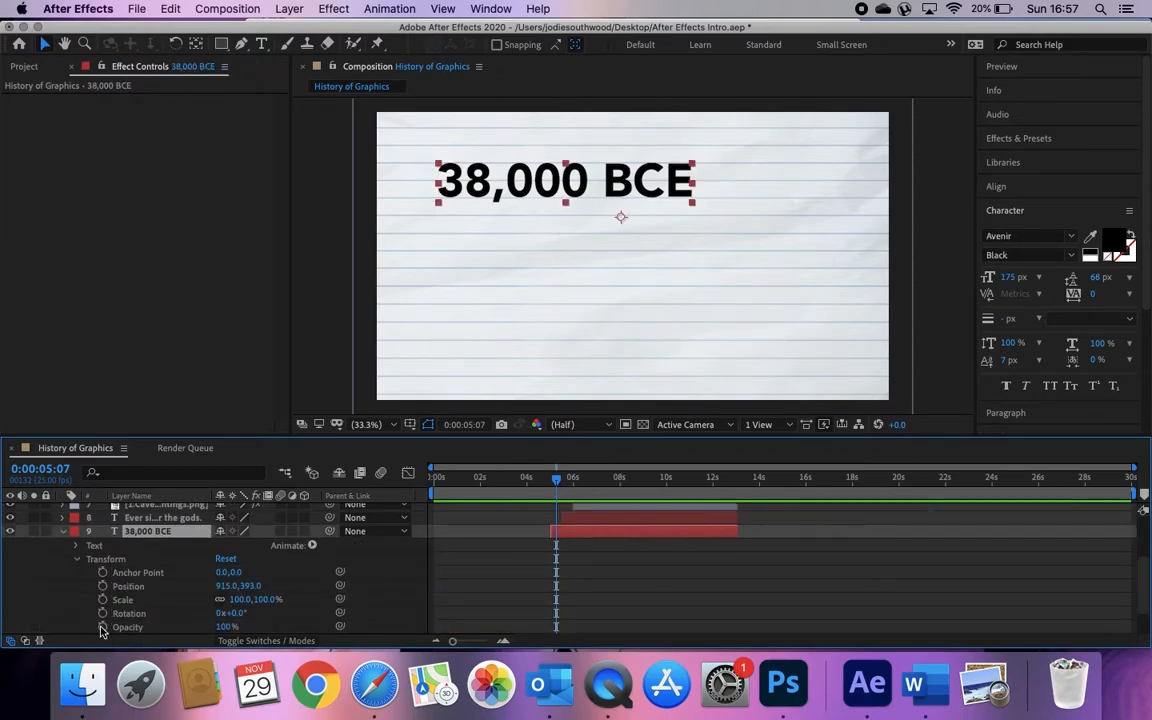
left_click_drag(558, 480, 563, 479)
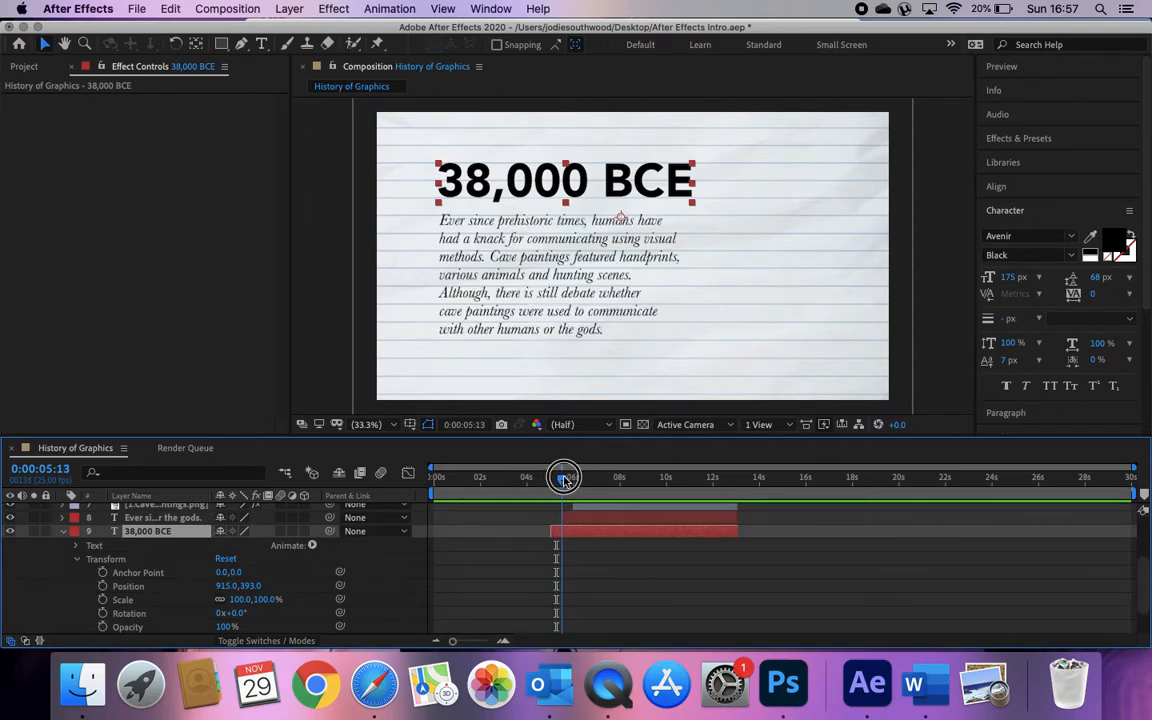
left_click(103, 627)
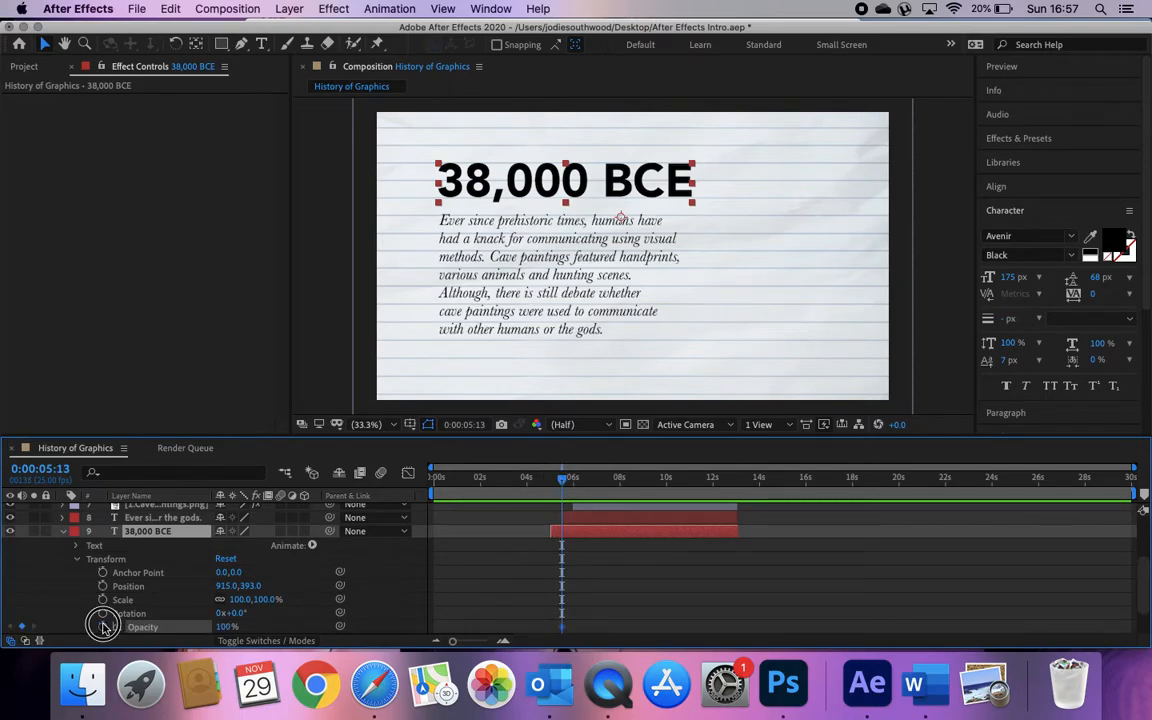
left_click(550, 478)
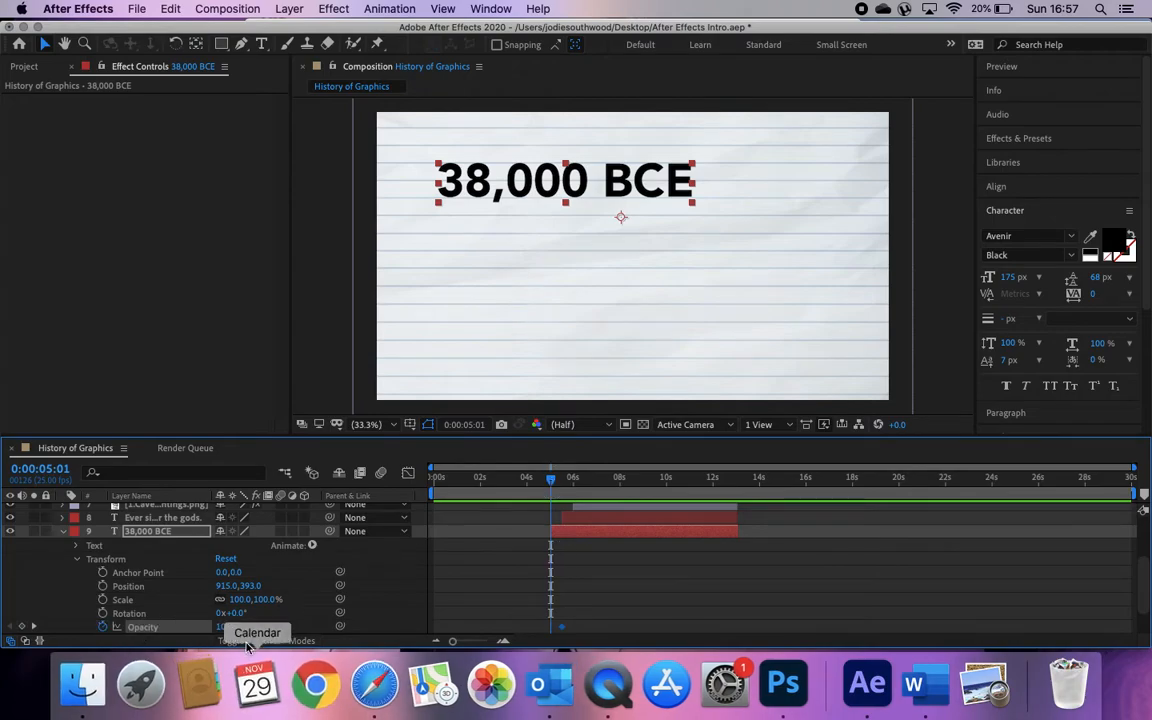
left_click_drag(226, 626, 149, 625)
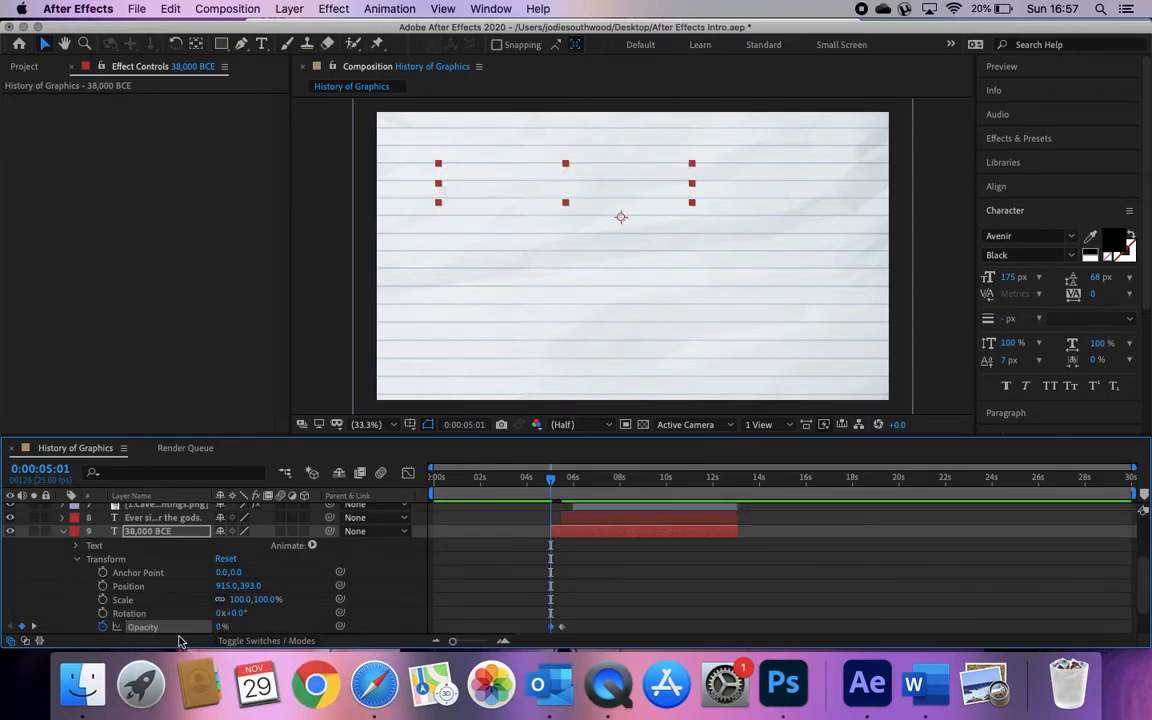
- Keyframe the 38,000 BCE layer's rotation from 0° at 0:00:05:01 to one full revolution at 0:00:05:13, and preview the spin
left_click(101, 614)
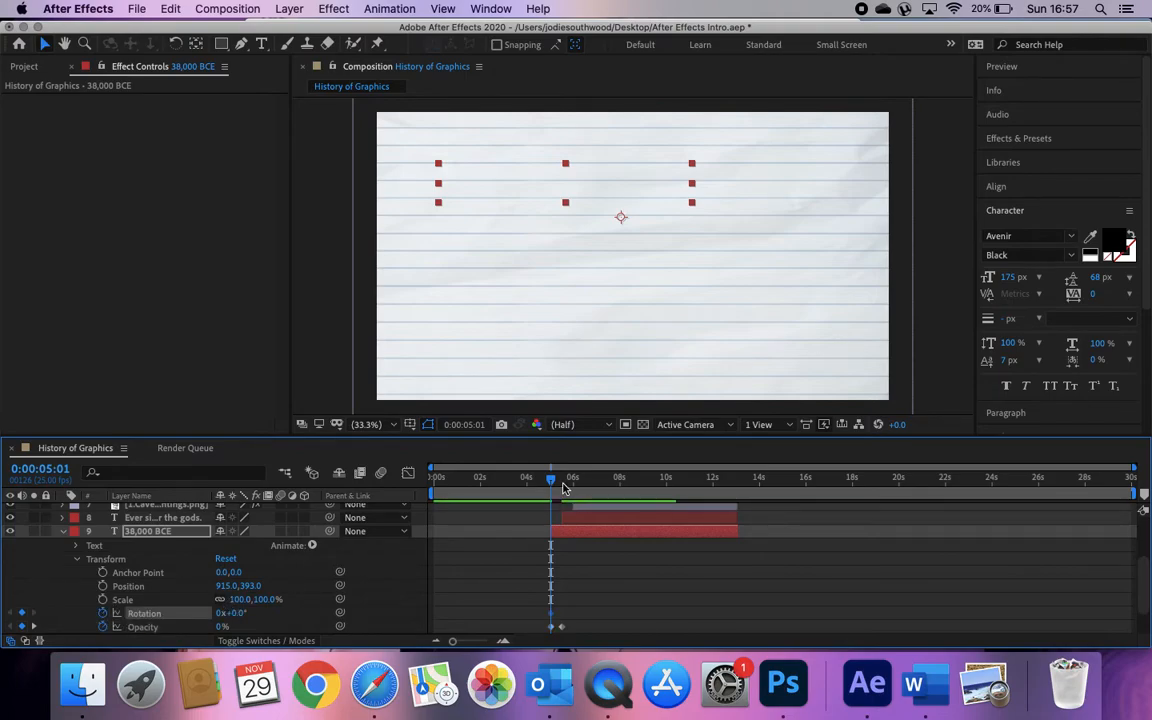
left_click_drag(553, 481, 565, 487)
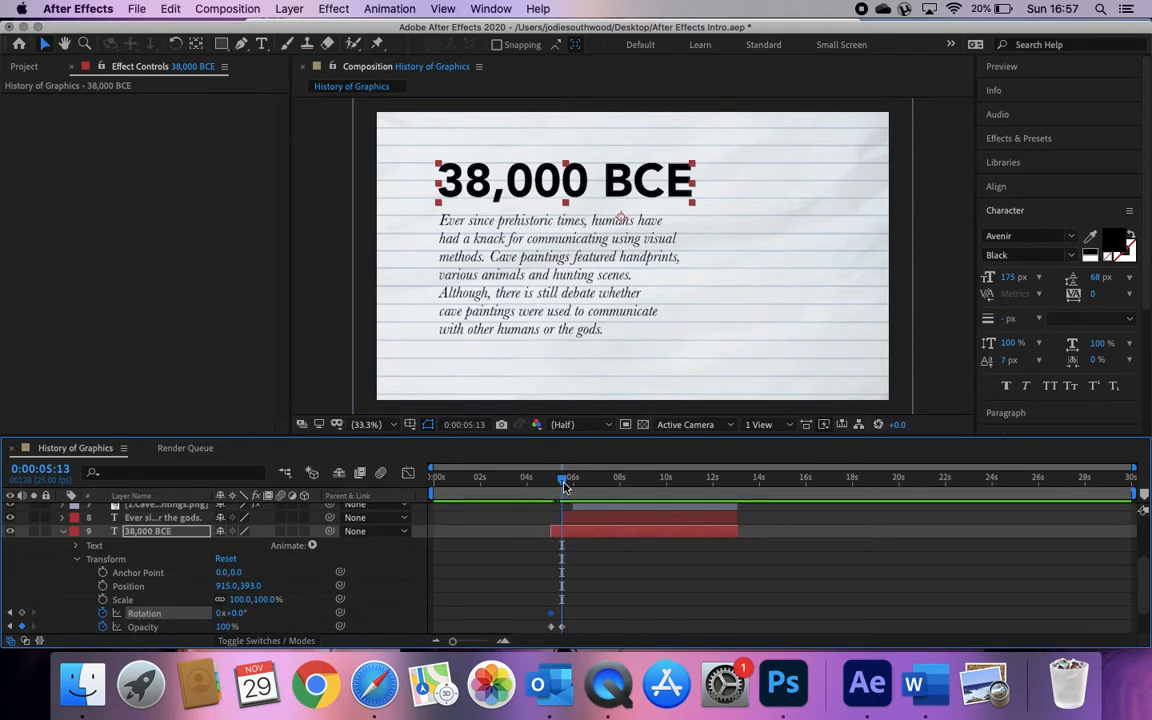
left_click_drag(236, 617, 520, 610)
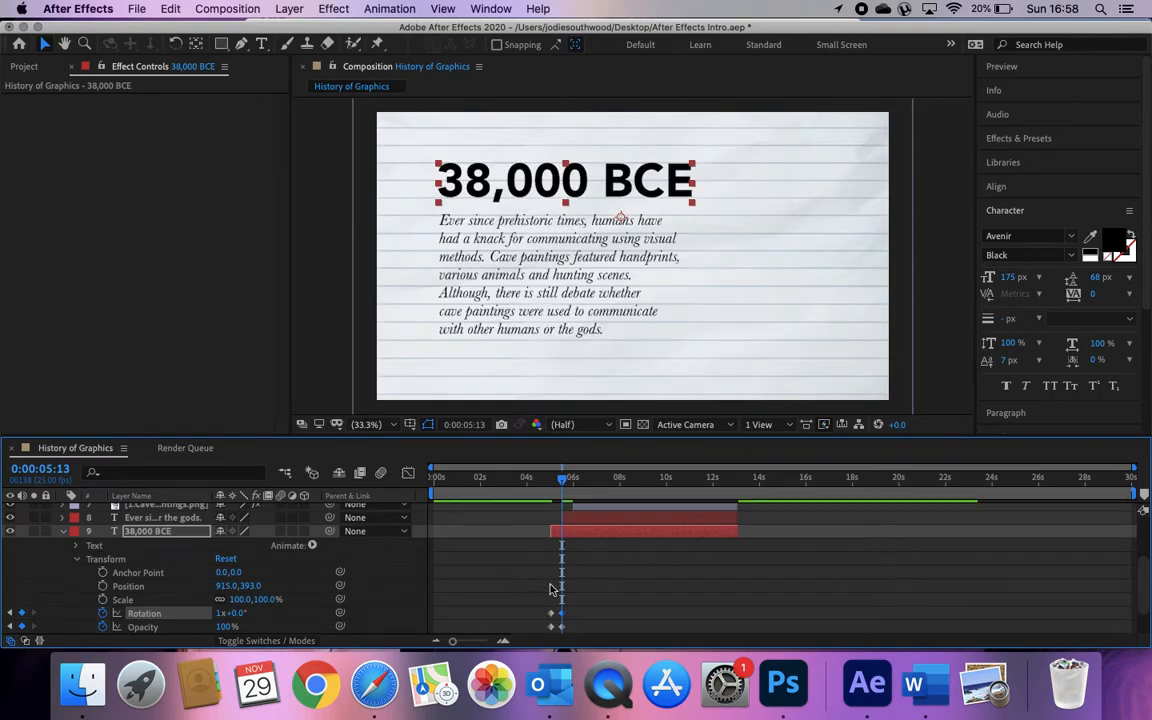
left_click_drag(556, 479, 537, 484)
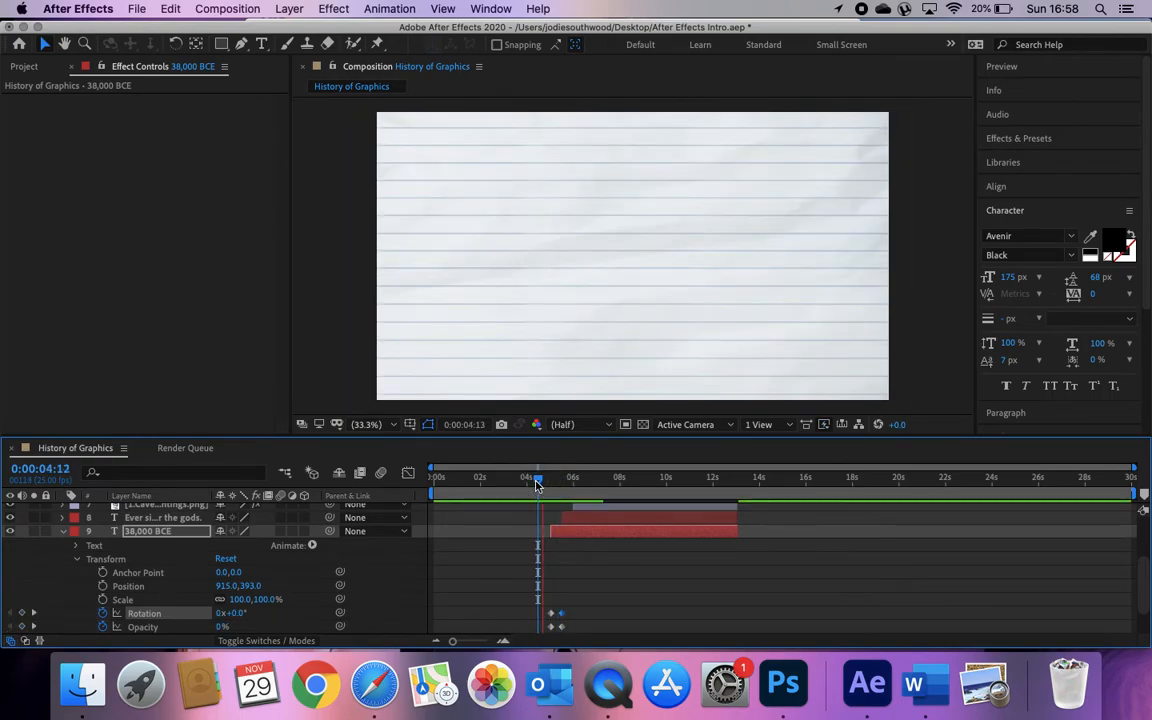
key("space")
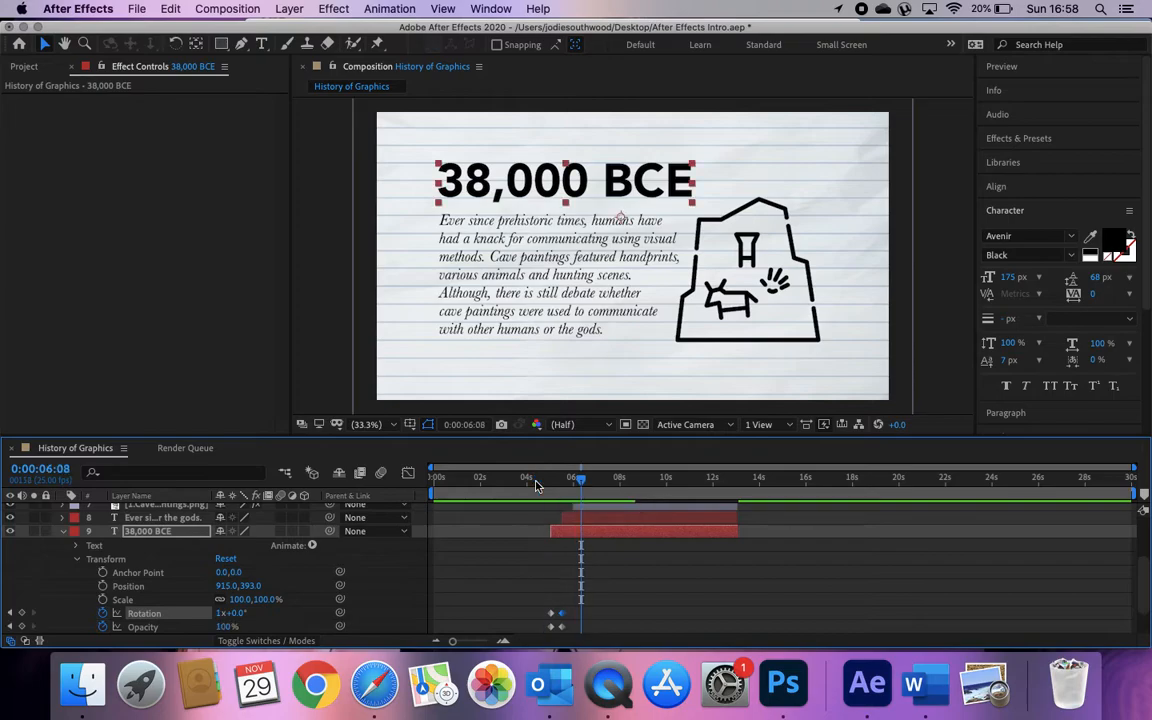
mouse_move(581, 479)
left_mouse_down()
mouse_move(550, 480)
mouse_move(574, 479)
left_mouse_up()
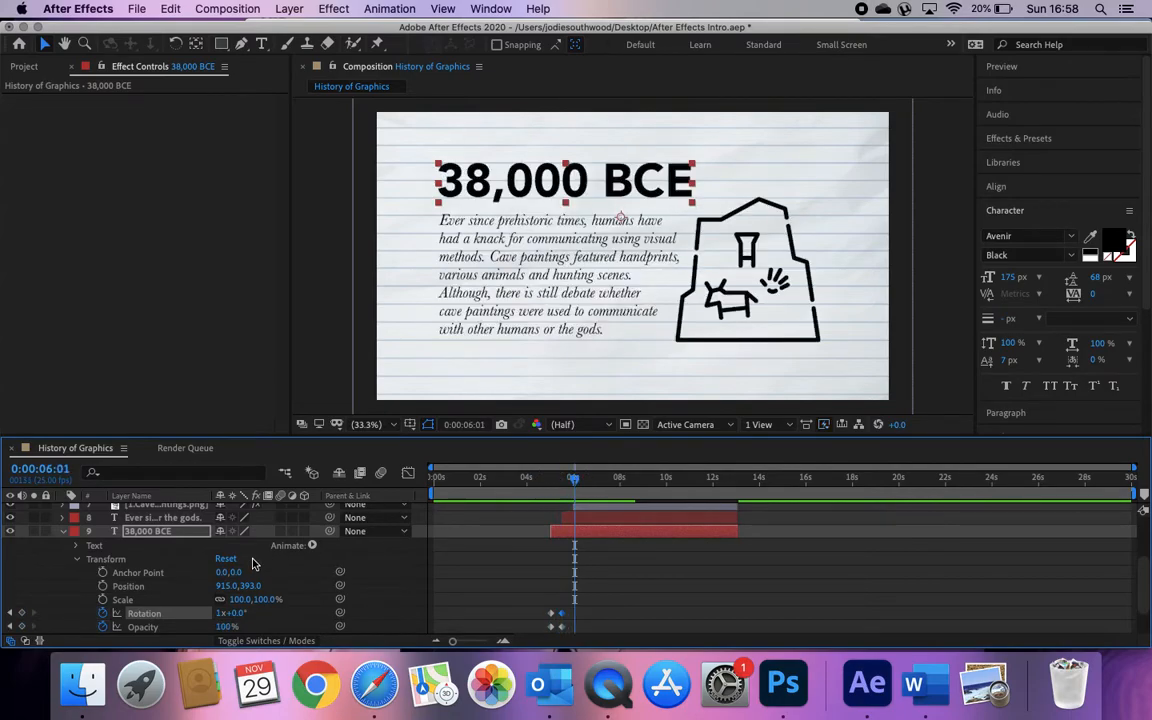
left_click_drag(220, 617, 231, 617)
mouse_move(571, 481)
left_mouse_down()
mouse_move(539, 481)
mouse_move(582, 481)
mouse_move(547, 484)
mouse_move(566, 488)
left_mouse_up()
key("Delete")
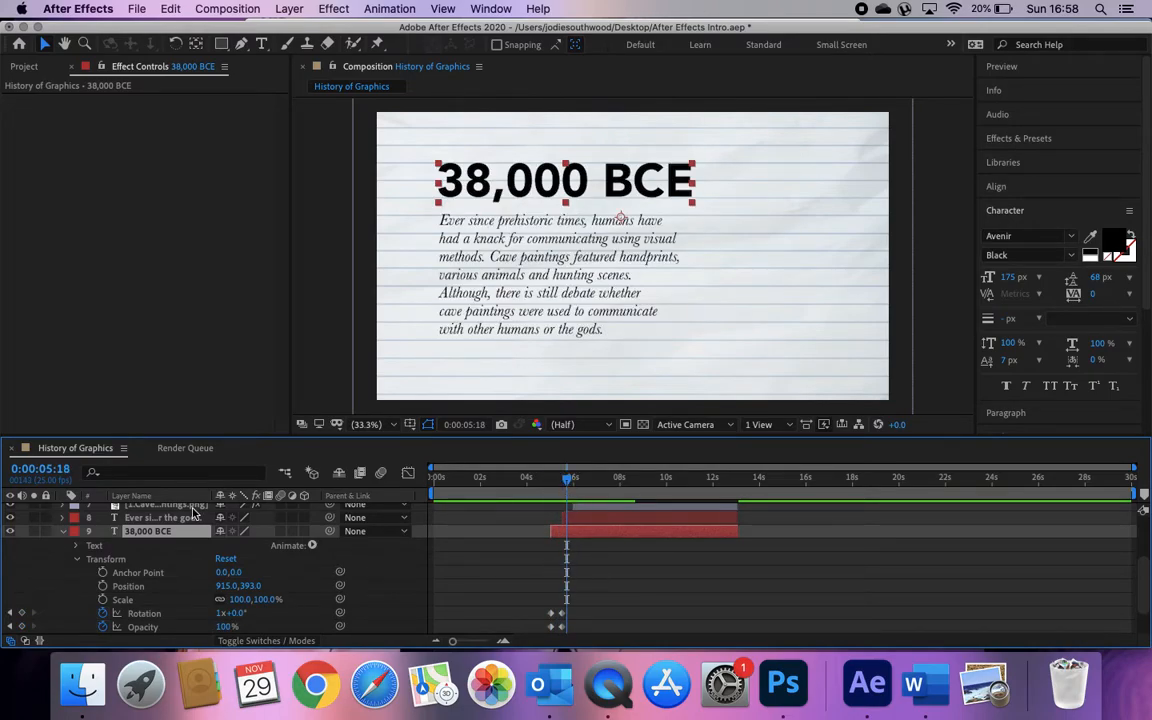
- Keyframe the scale of the paragraph layer below the 38,000 BCE heading from 0% at 0:00:05:13 to 100% at 0:00:06:01
left_click(572, 517)
left_click_drag(568, 484, 563, 484)
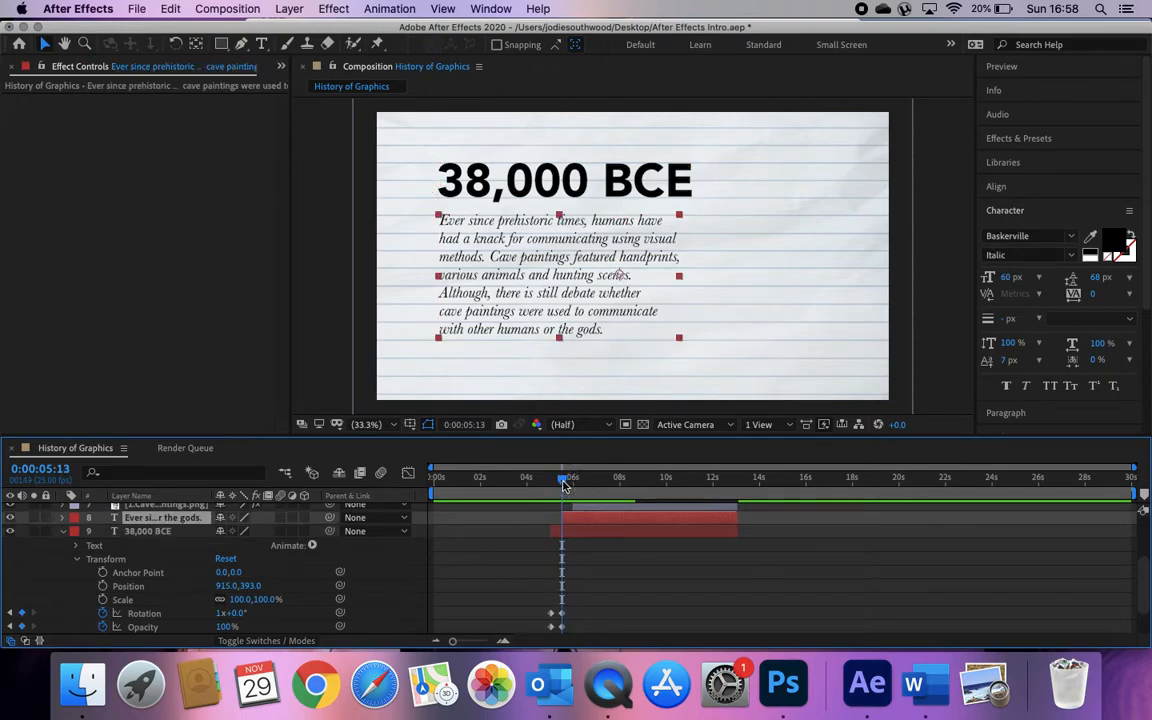
left_click(63, 532)
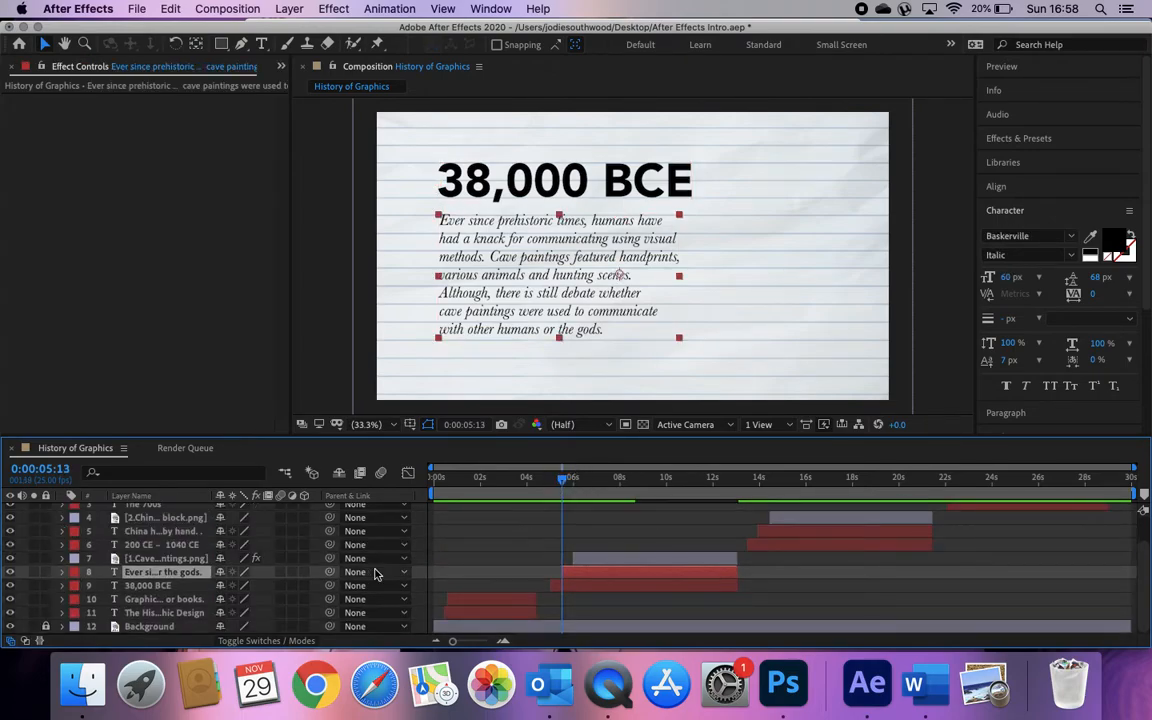
left_click(62, 571)
scroll(150, 590, "down", 2)
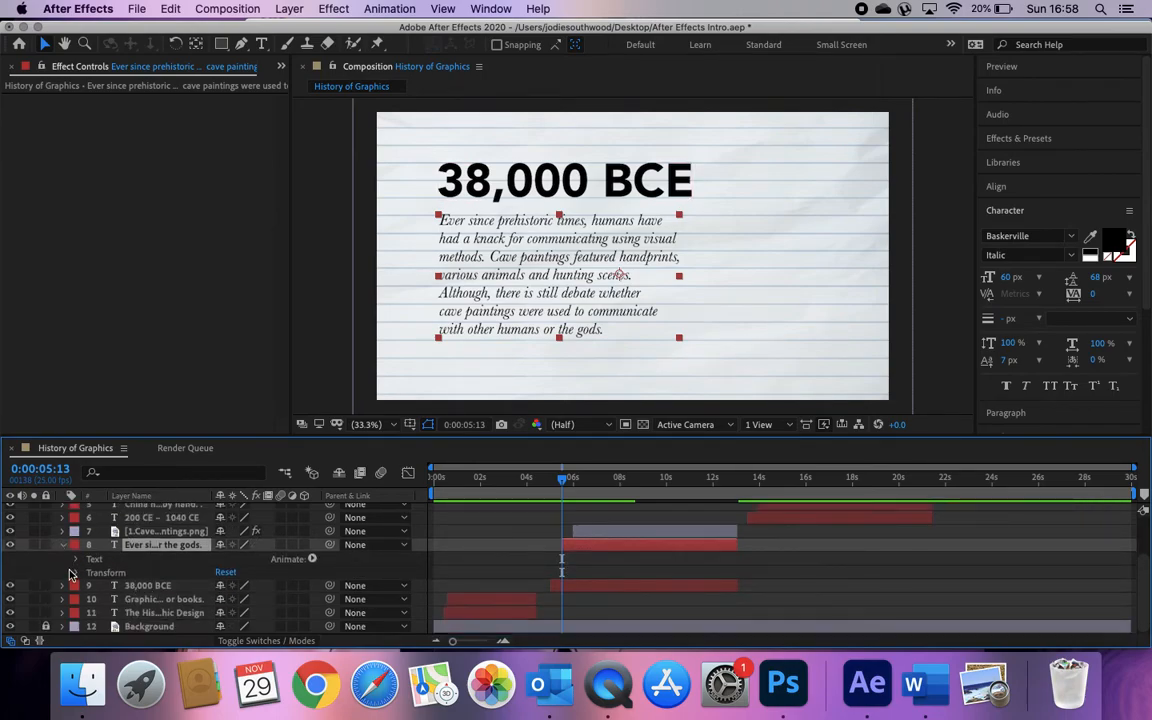
left_click(76, 559)
scroll(180, 585, "down", 1)
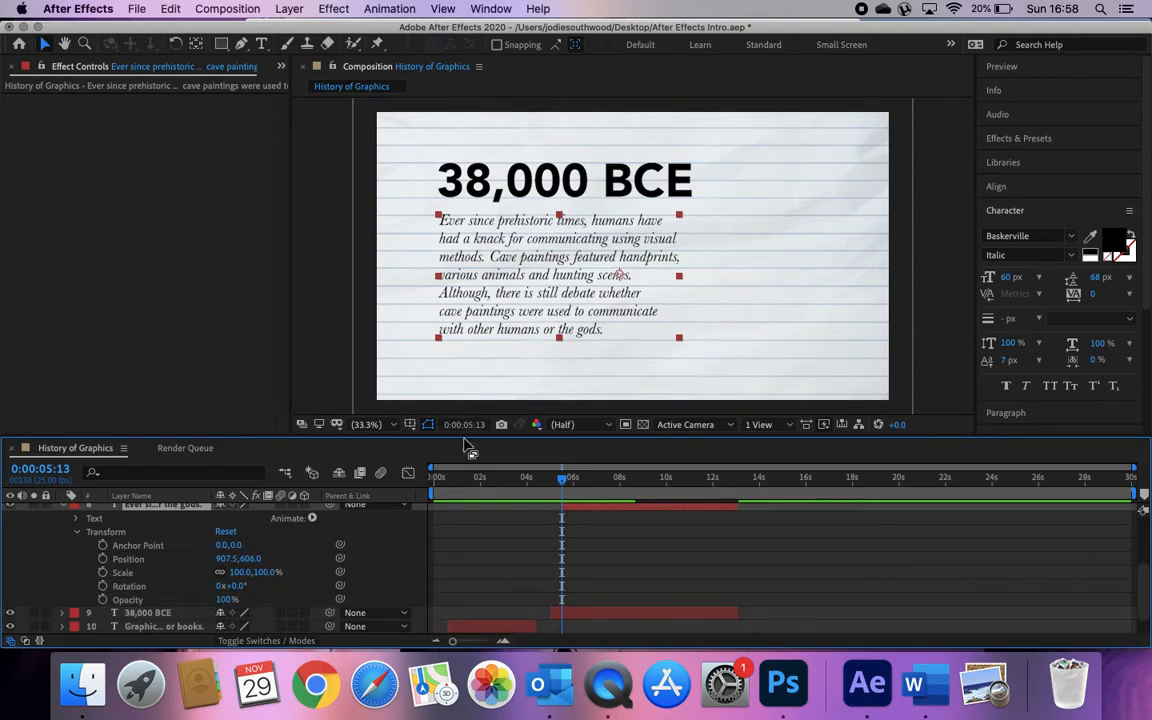
left_click_drag(565, 483, 575, 481)
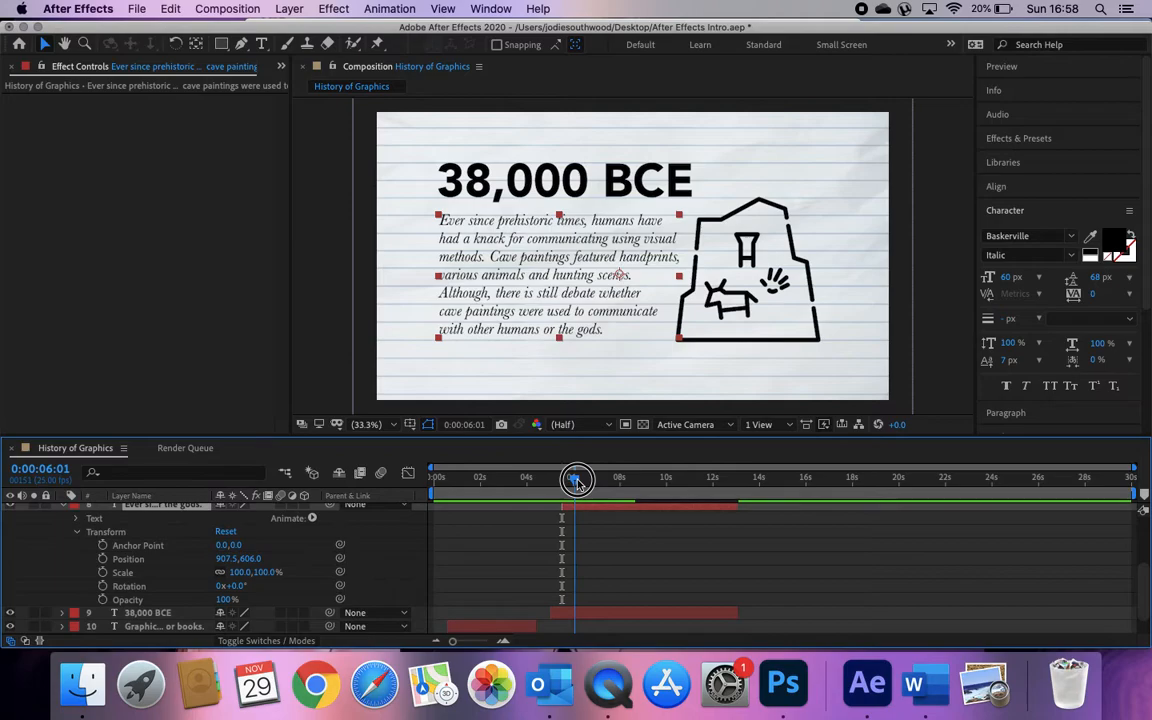
left_click(102, 572)
left_click_drag(573, 481, 561, 481)
left_click_drag(257, 575, 188, 577)
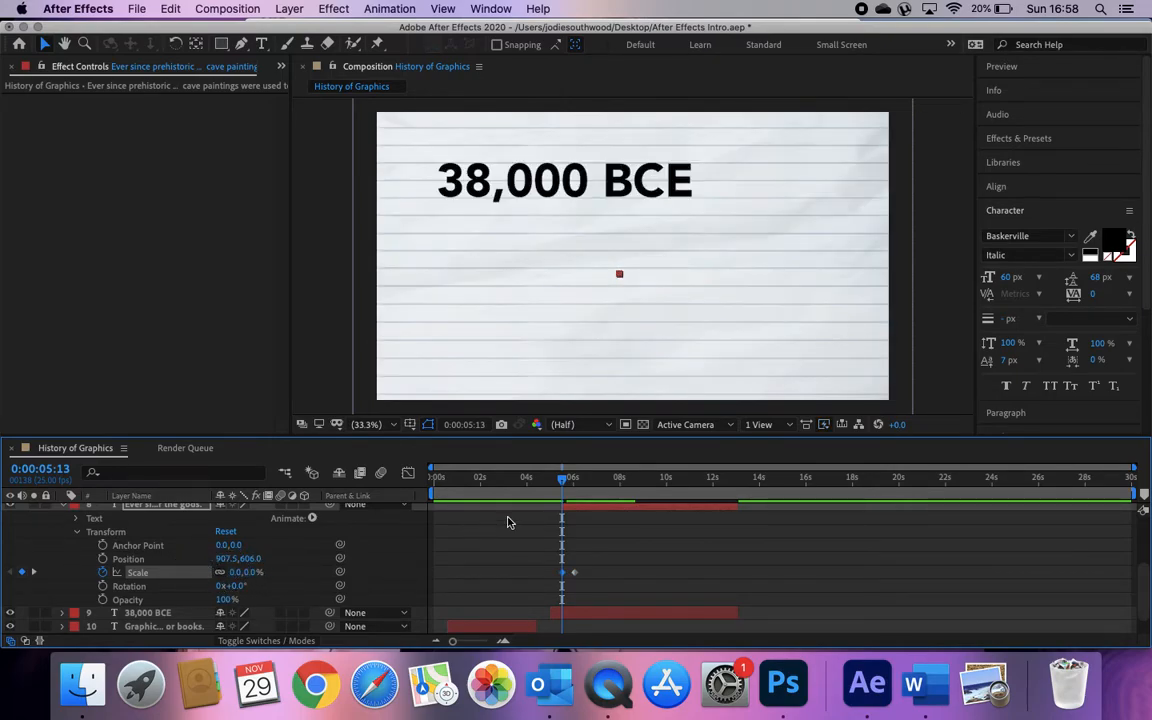
- Keyframe the same paragraph layer's opacity from 0% at 0:00:05:13 to 100% at 0:00:06:01, and preview the animation
mouse_move(561, 481)
left_mouse_down()
mouse_move(574, 482)
mouse_move(563, 483)
left_mouse_up()
left_click(102, 599)
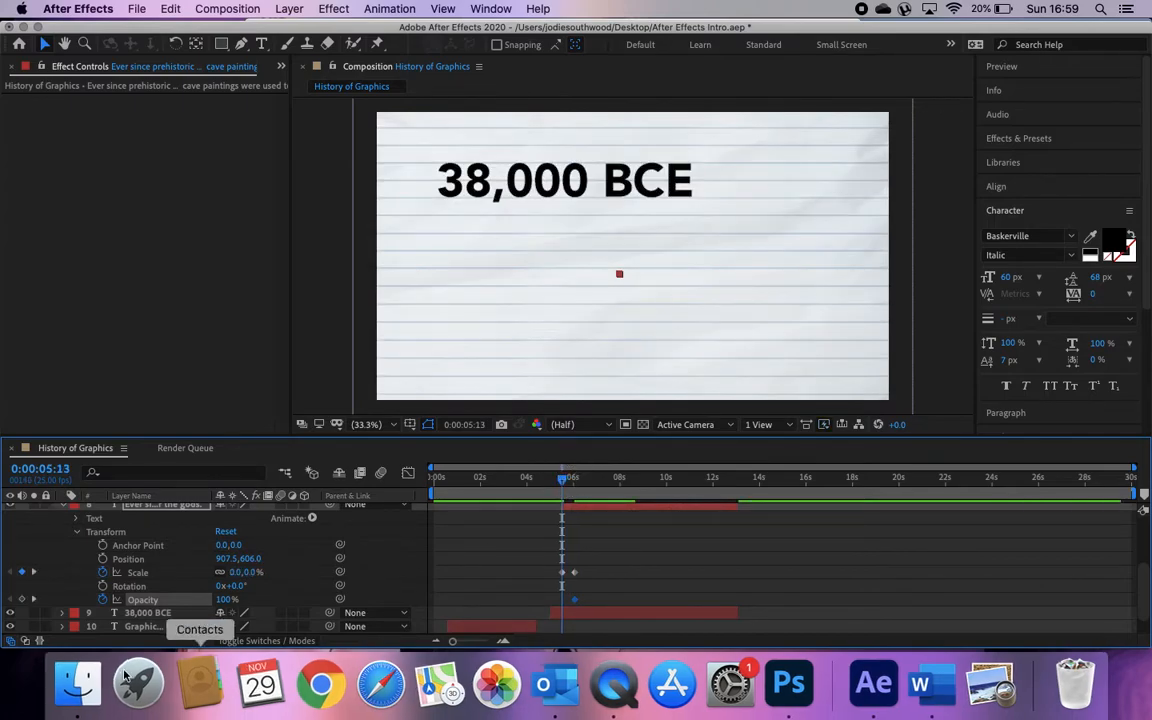
left_click_drag(224, 599, 120, 599)
key("space")
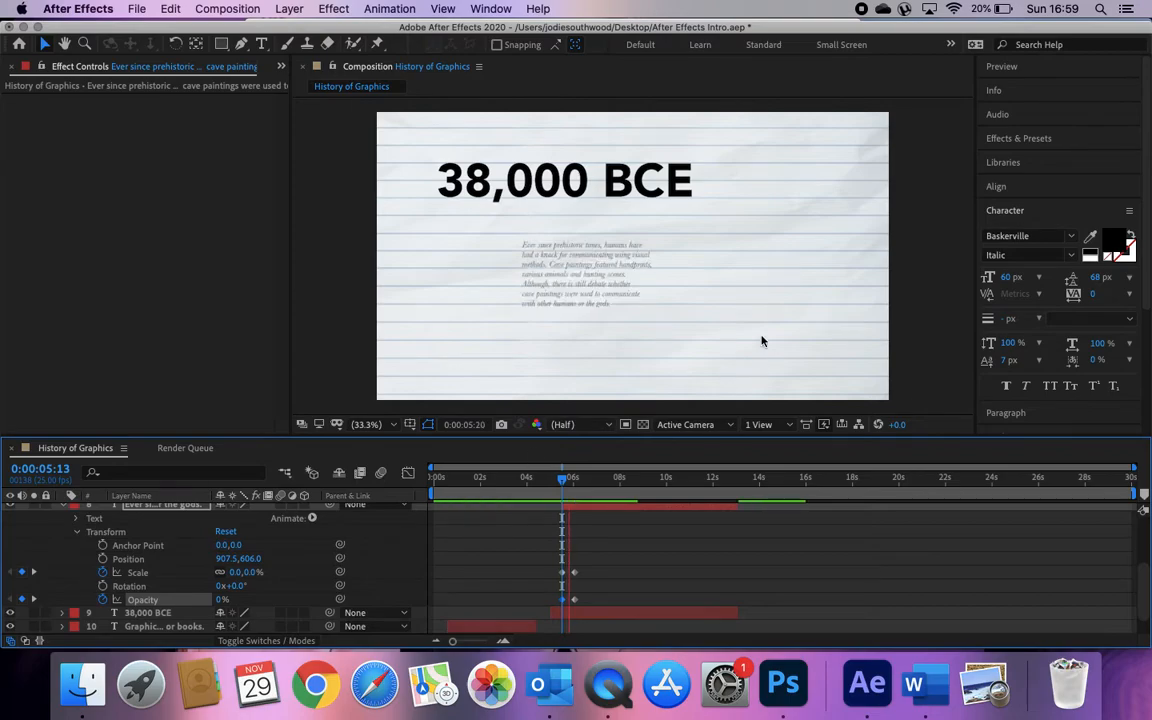
key("space")
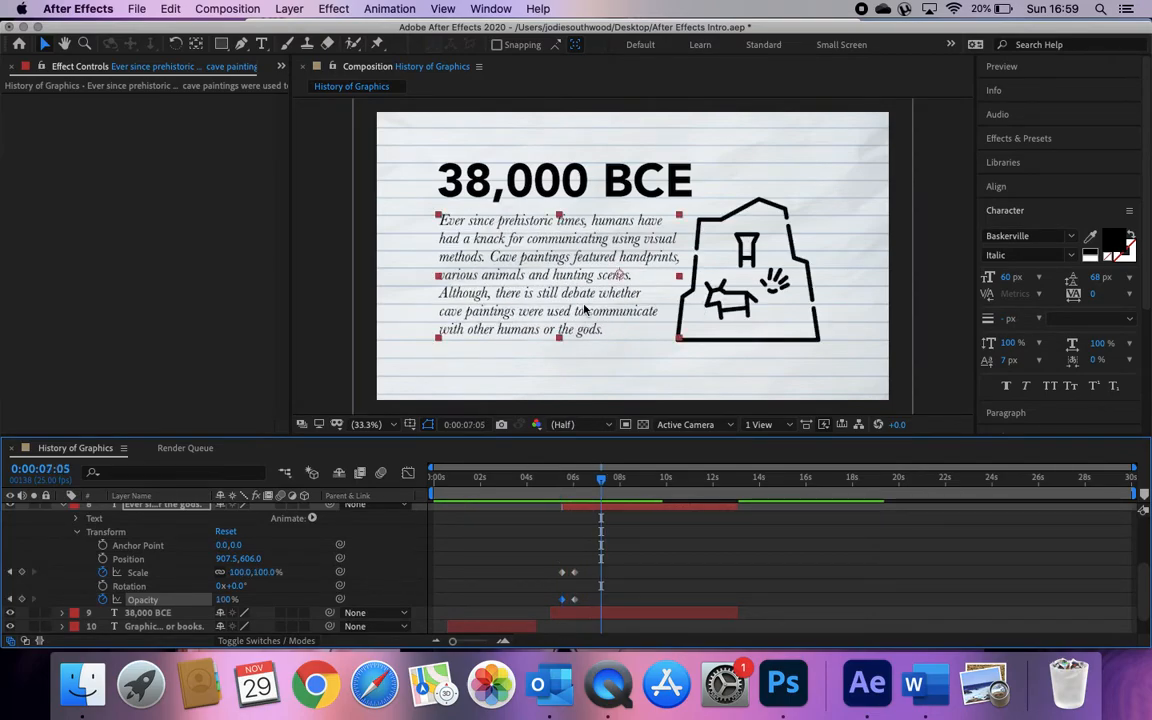
- Collapse the paragraph layer and reveal the transform properties of the 1.Cave paintings.png layer
left_click(77, 534)
left_click(63, 547)
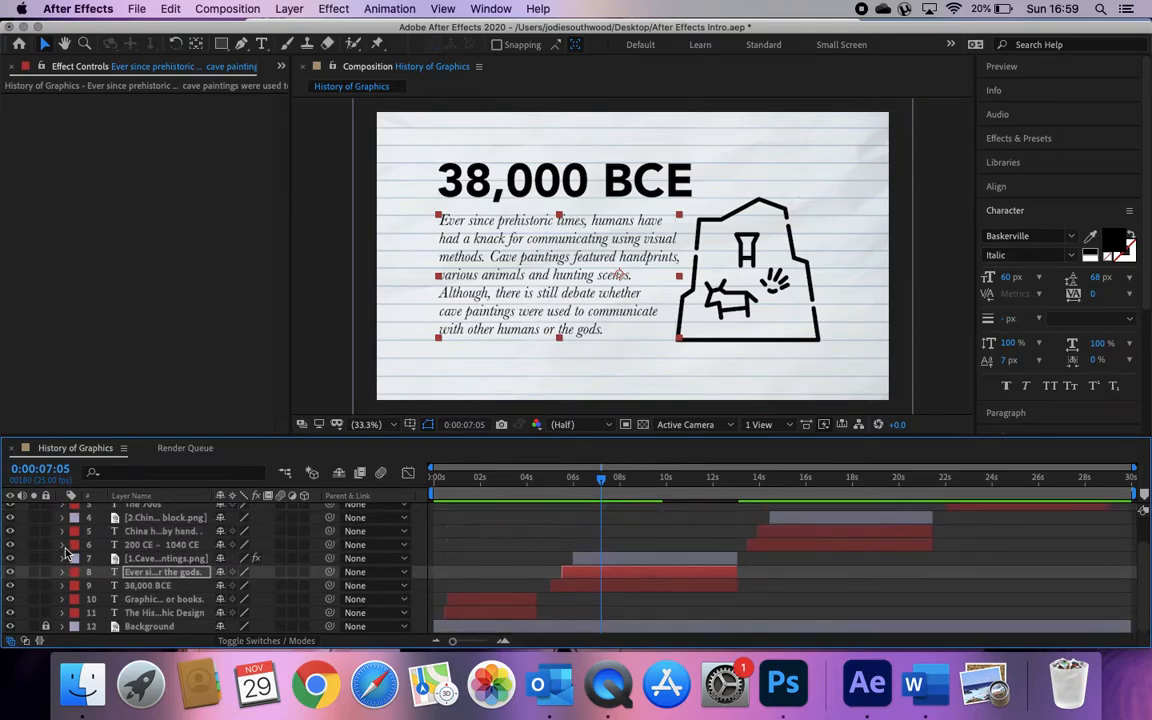
left_click(62, 559)
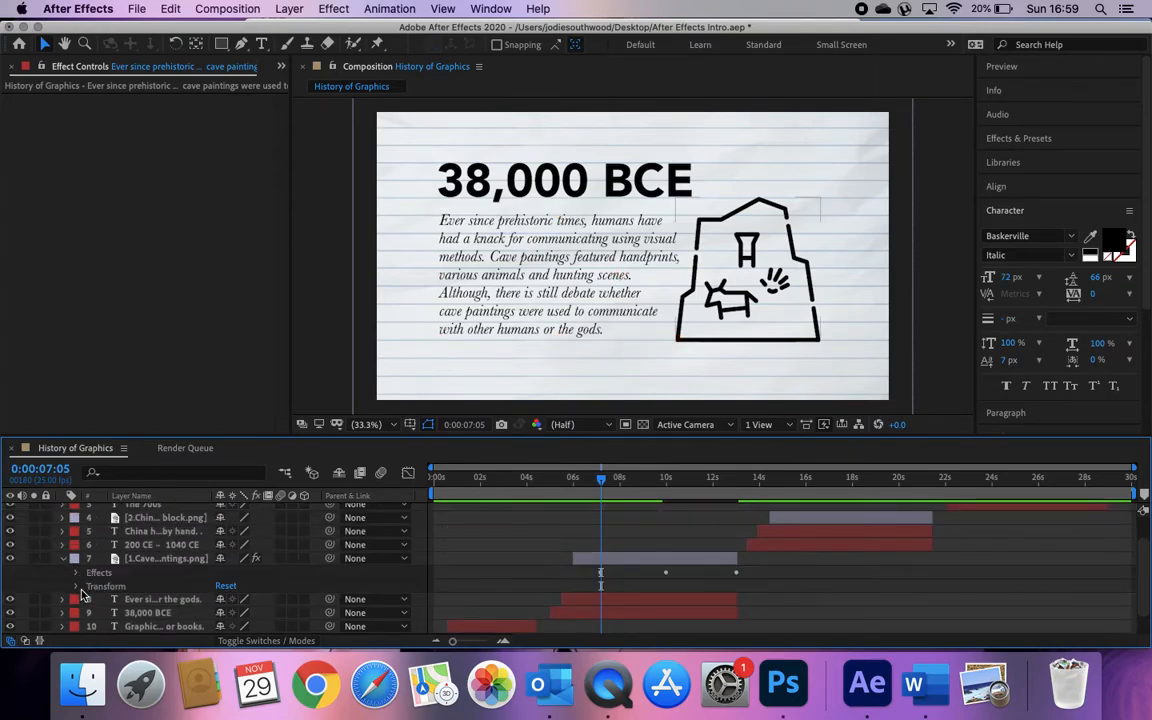
left_click(76, 586)
scroll(160, 560, "down", 2)
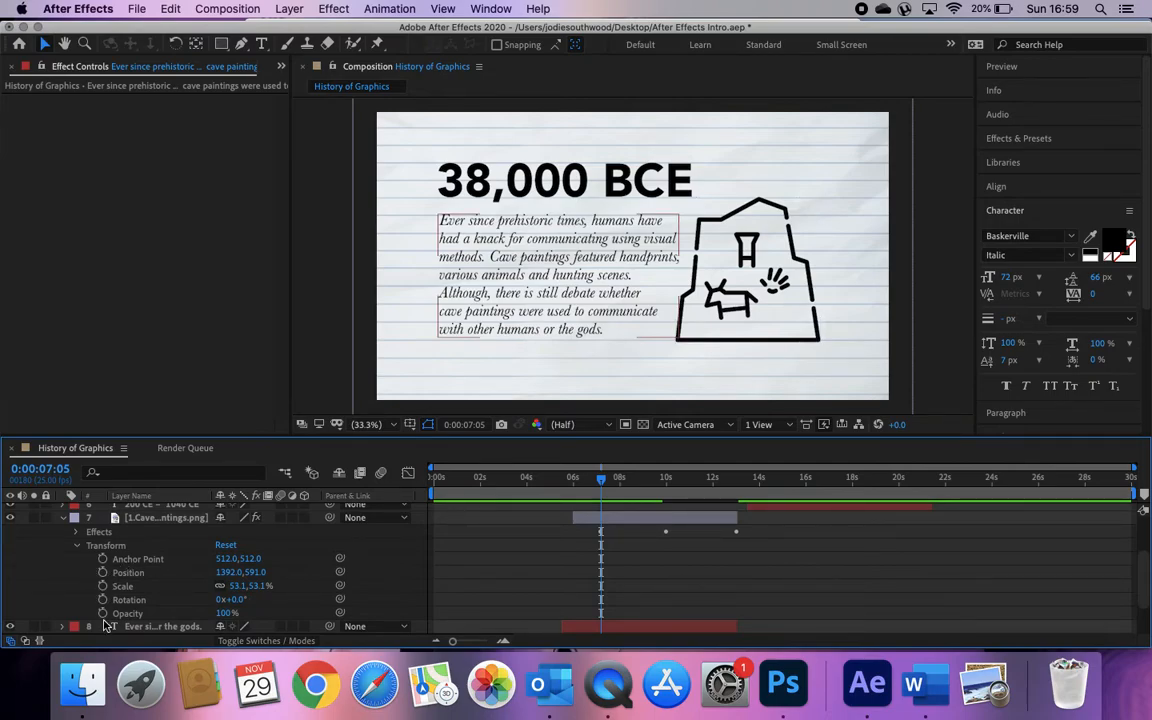
- Select the 1.Cave paintings.png layer, set the current time to 0:00:05:24, and collapse its effects and transform properties
left_click_drag(603, 483, 575, 485)
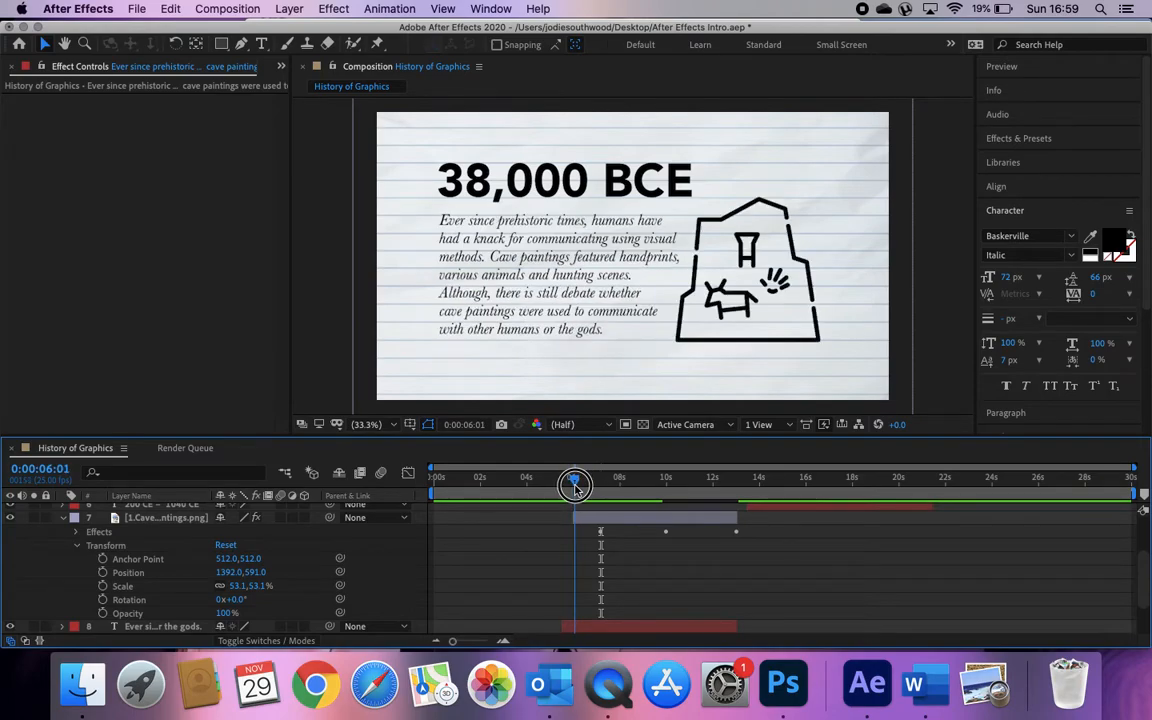
left_click(590, 522)
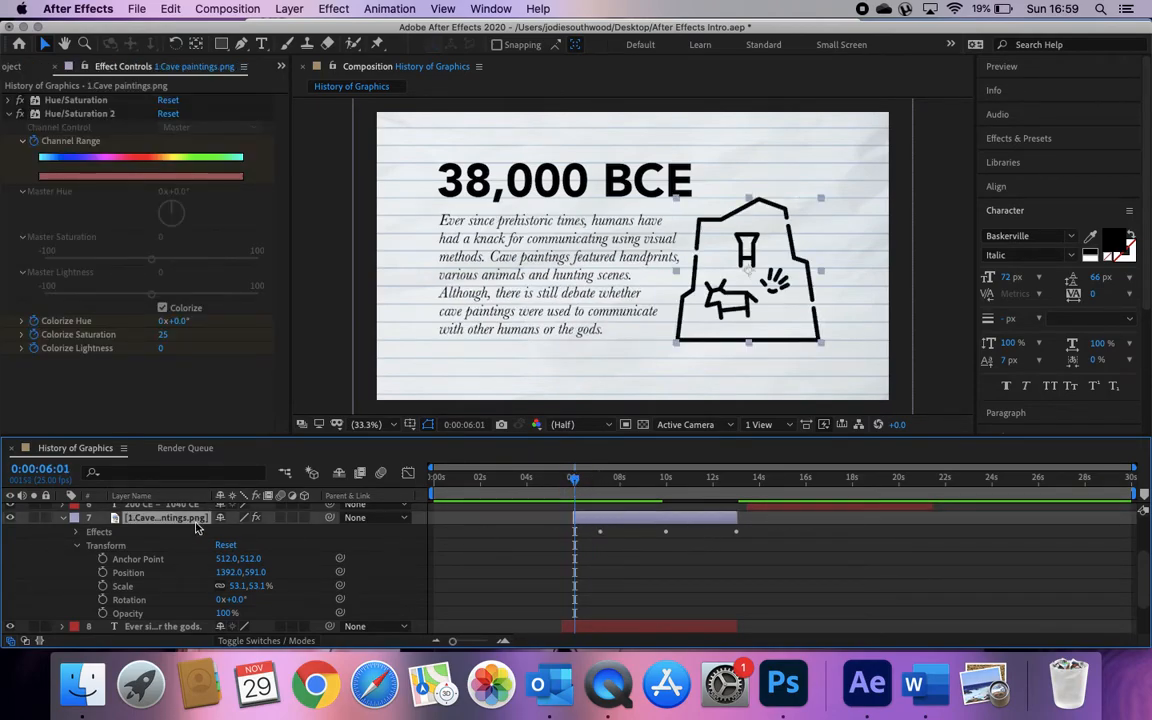
left_click(77, 535)
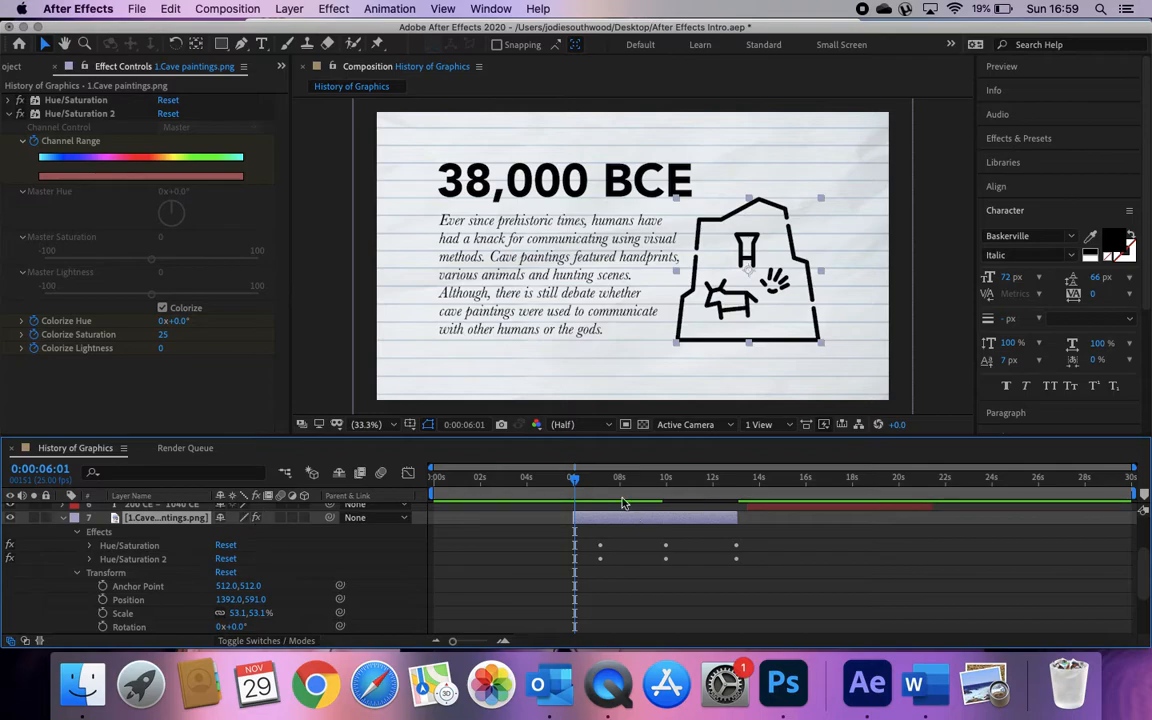
mouse_move(576, 485)
left_mouse_down()
mouse_move(776, 478)
mouse_move(572, 490)
left_mouse_up()
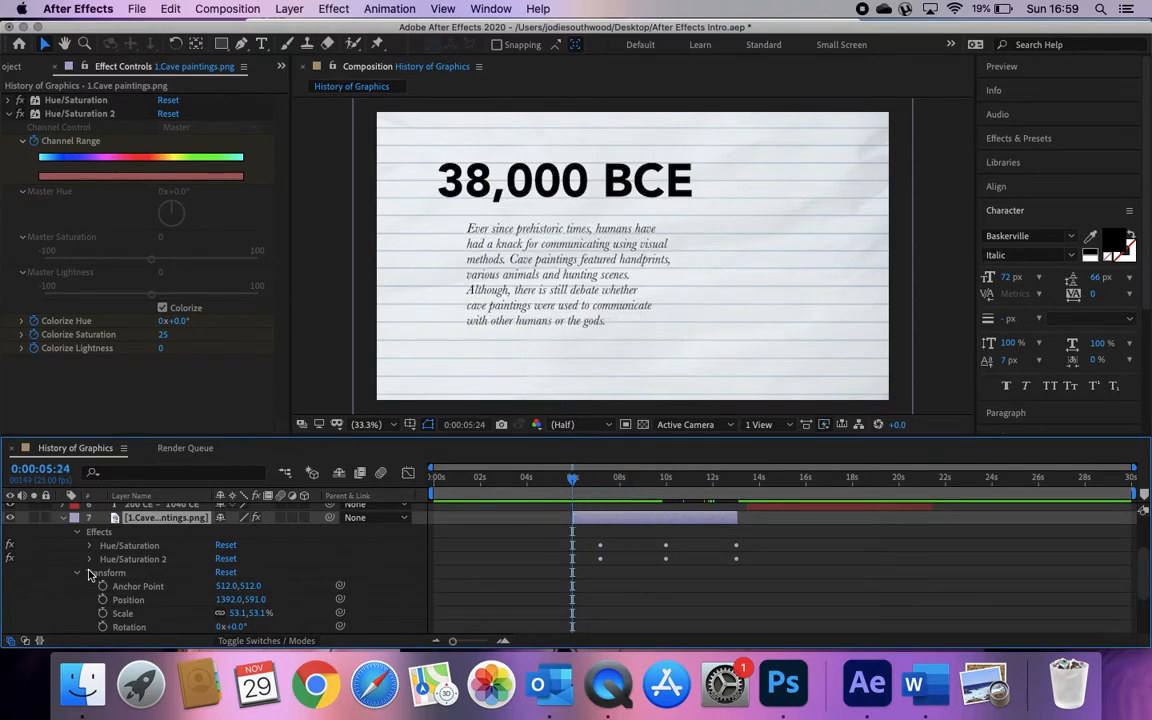
left_click(78, 572)
left_click(77, 534)
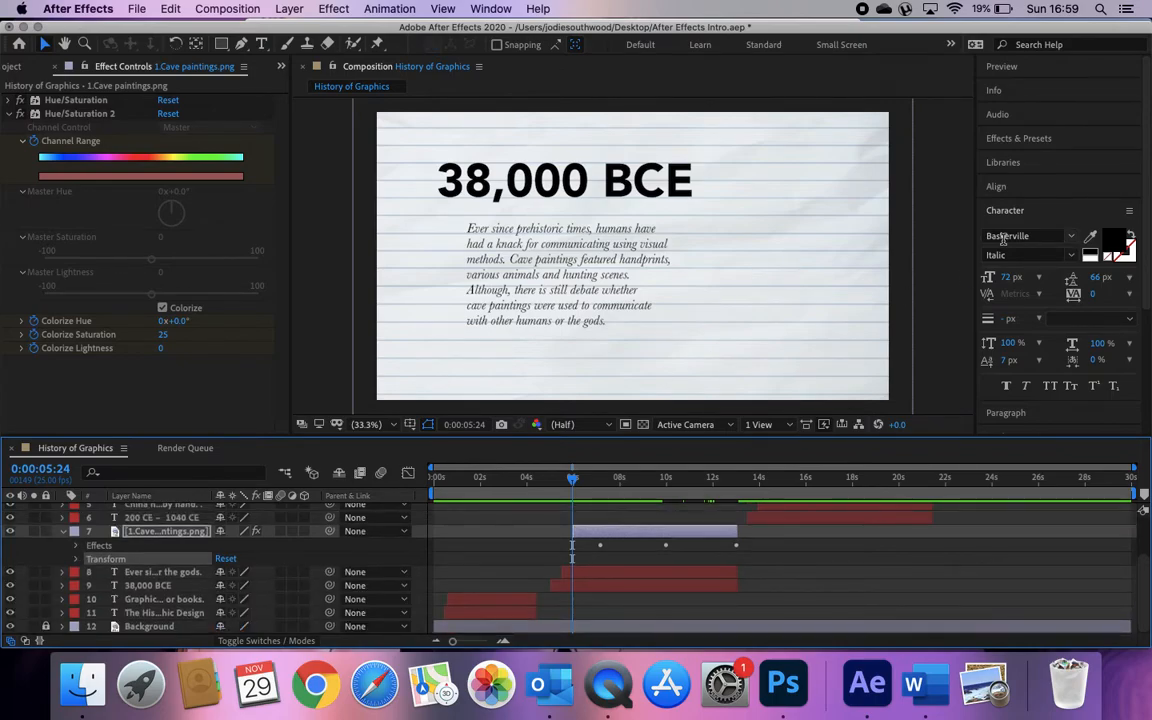
- Browse the animation presets, checking the image and transform groups, through to the Transitions - Movement presets
left_click(1020, 139)
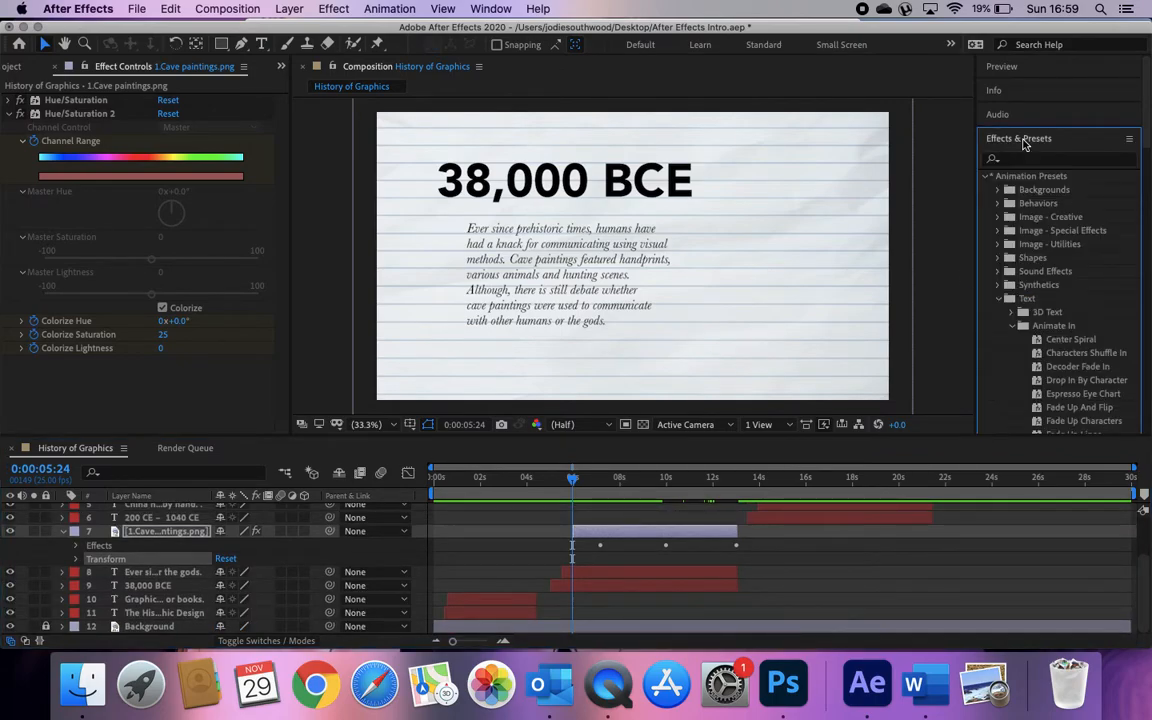
left_click(988, 177)
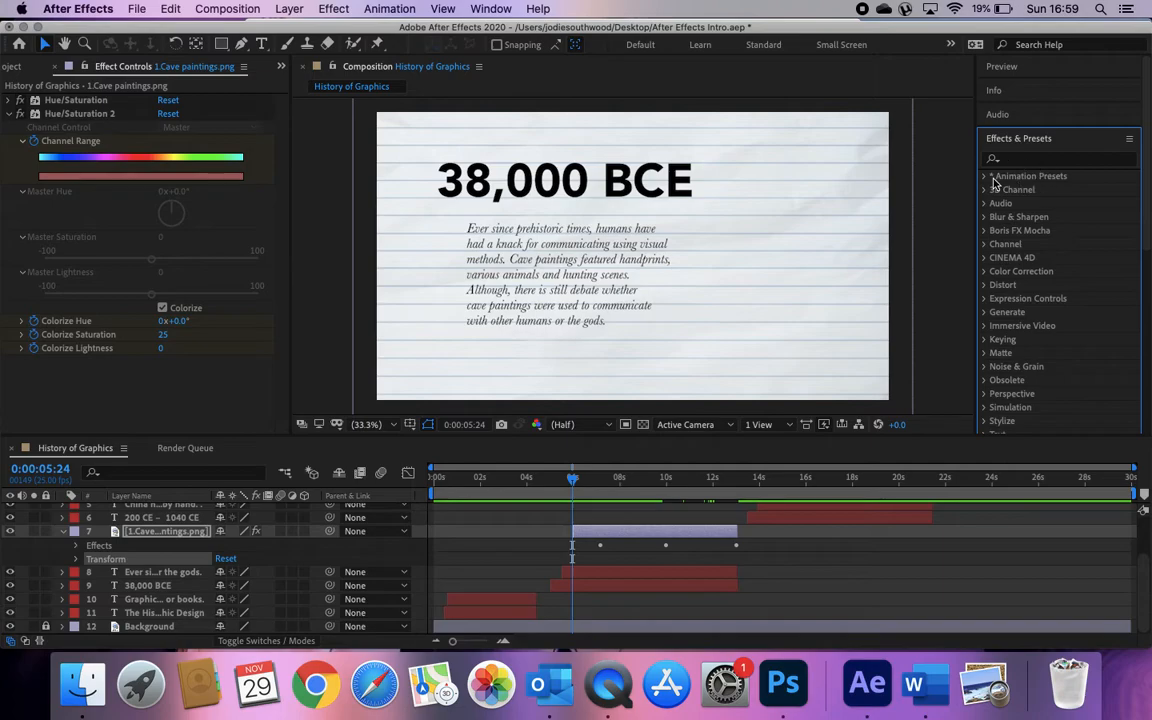
left_click(983, 177)
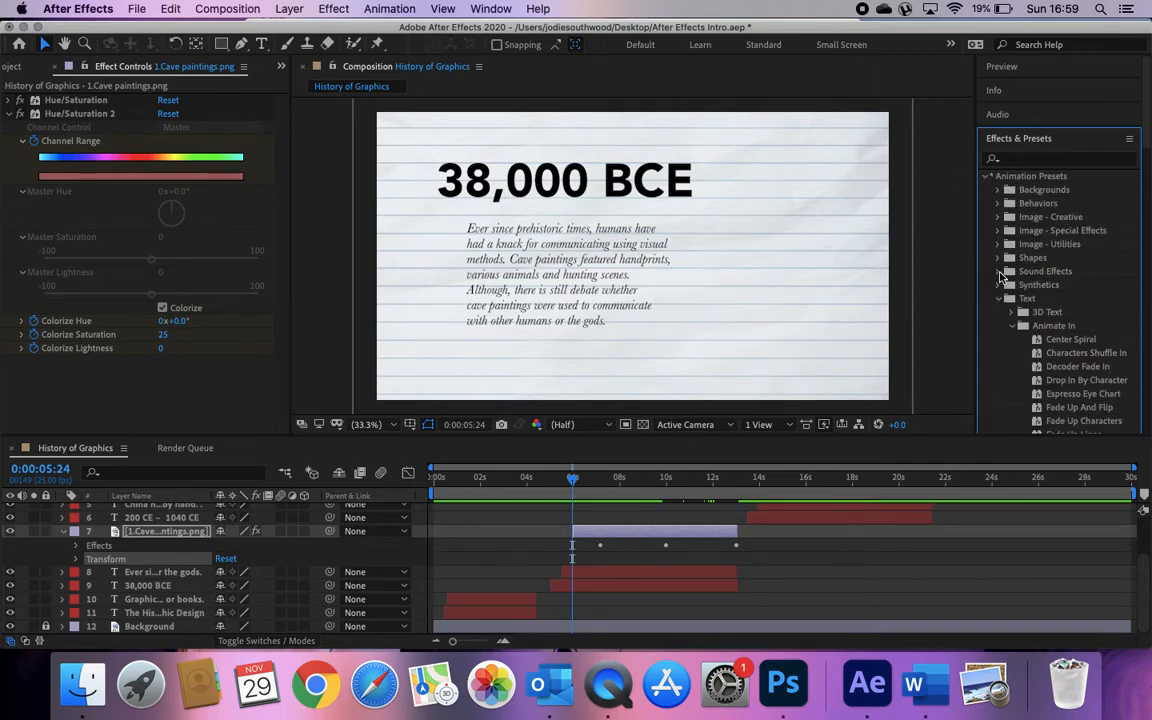
left_click(997, 217)
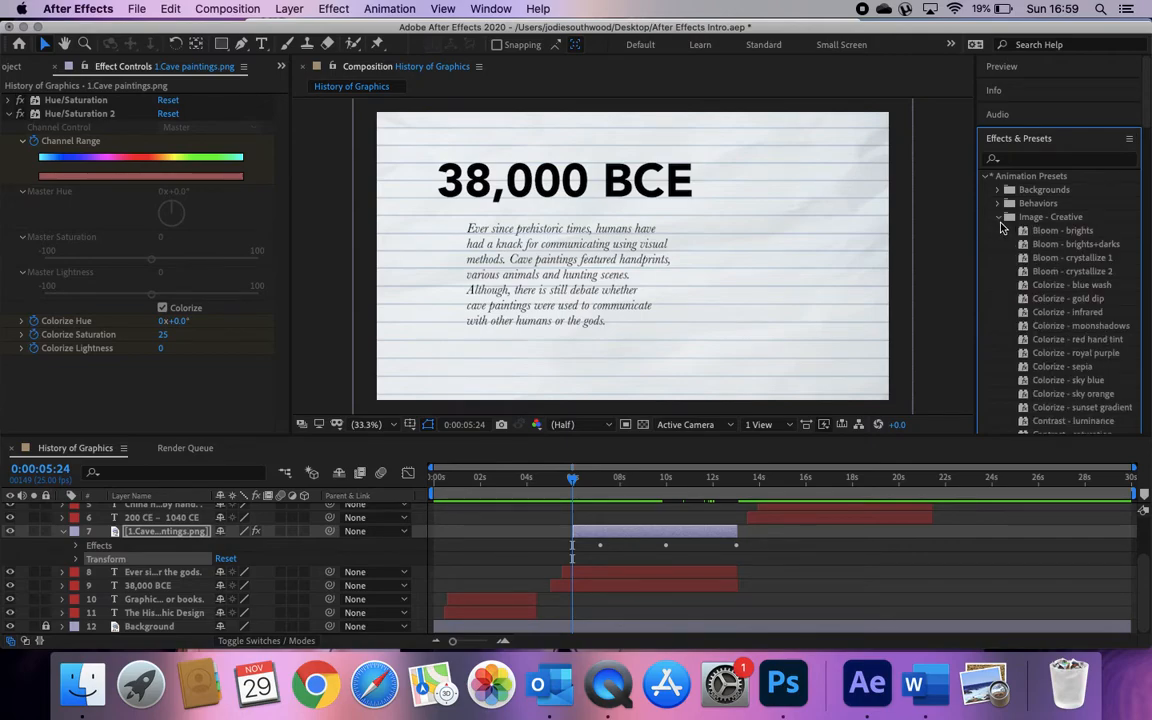
left_click(998, 217)
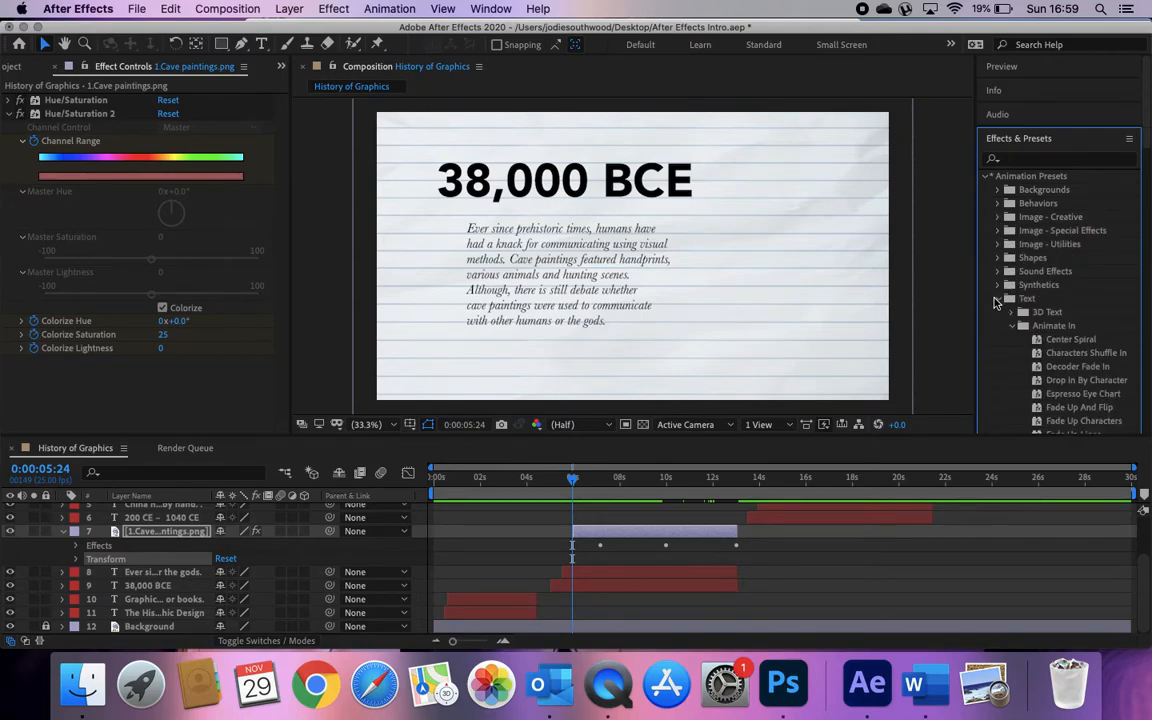
left_click(997, 299)
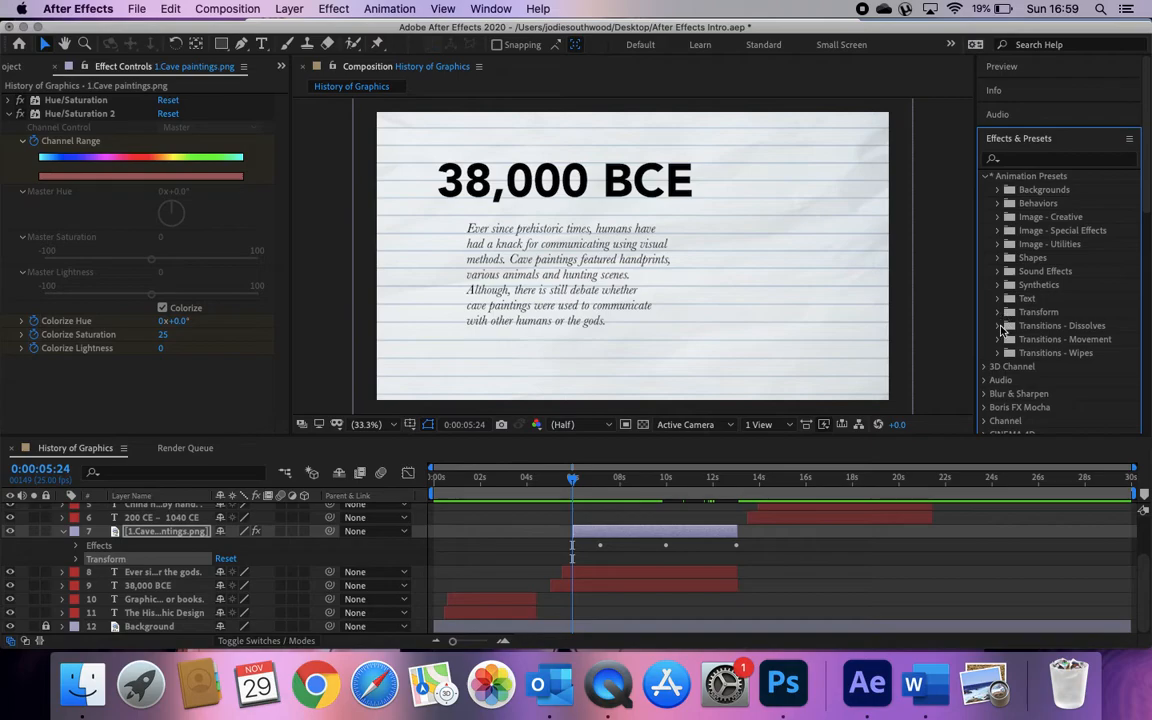
left_click(997, 313)
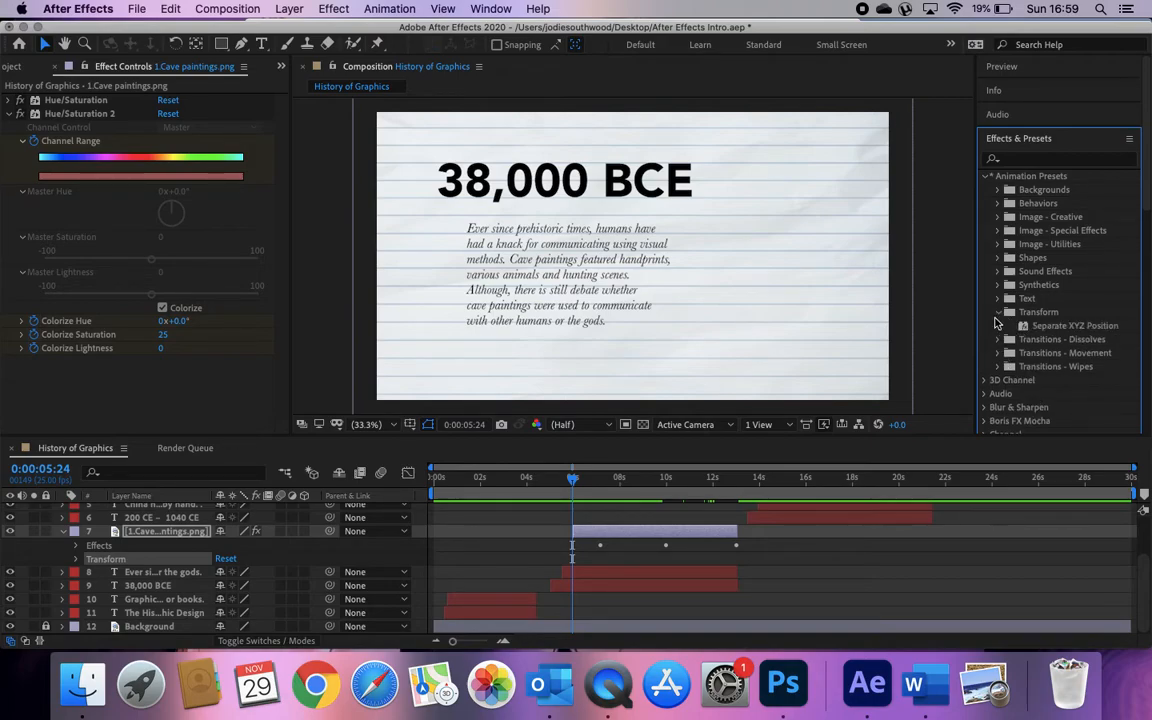
left_click(998, 313)
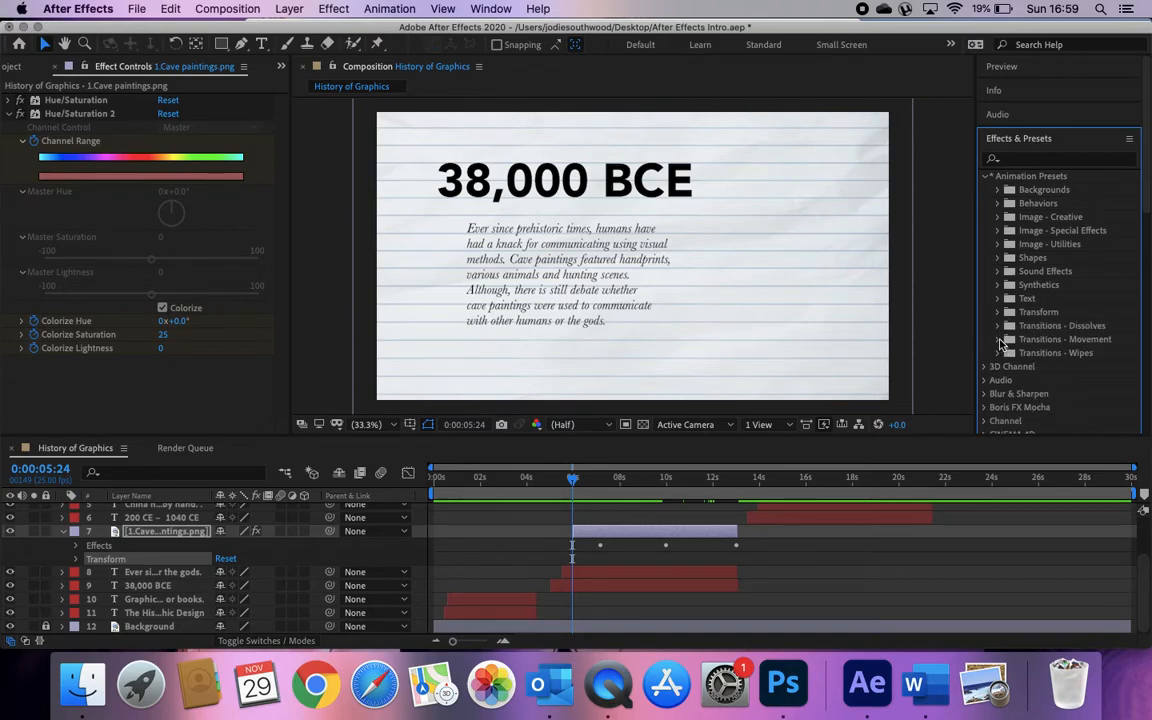
left_click(998, 340)
- Try the Card Wipe - 2D fractured preset on the 1.Cave paintings.png layer and undo it
left_click(1091, 356)
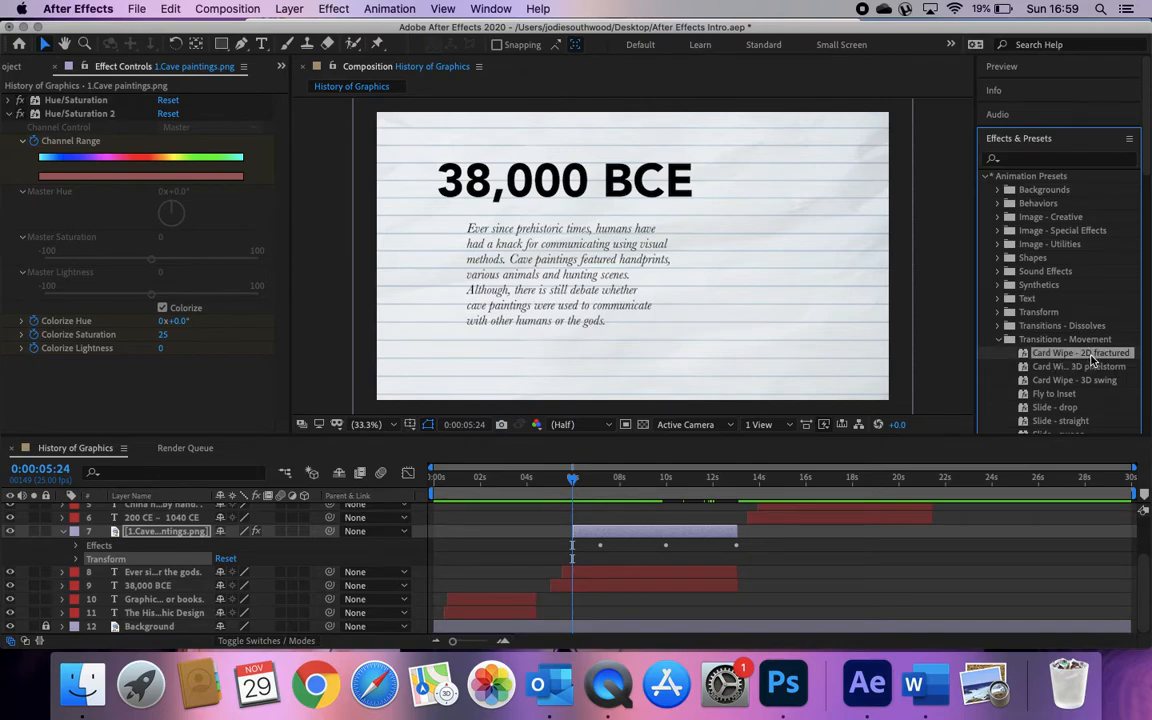
double_click(1088, 358)
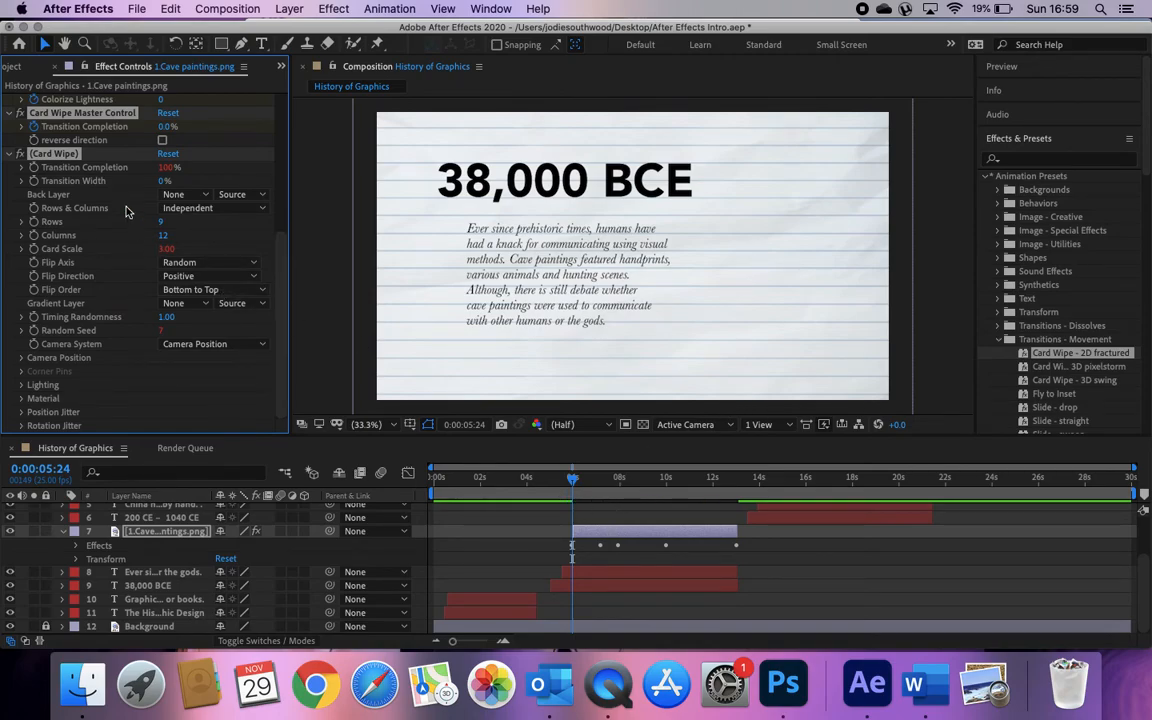
key("super+z")
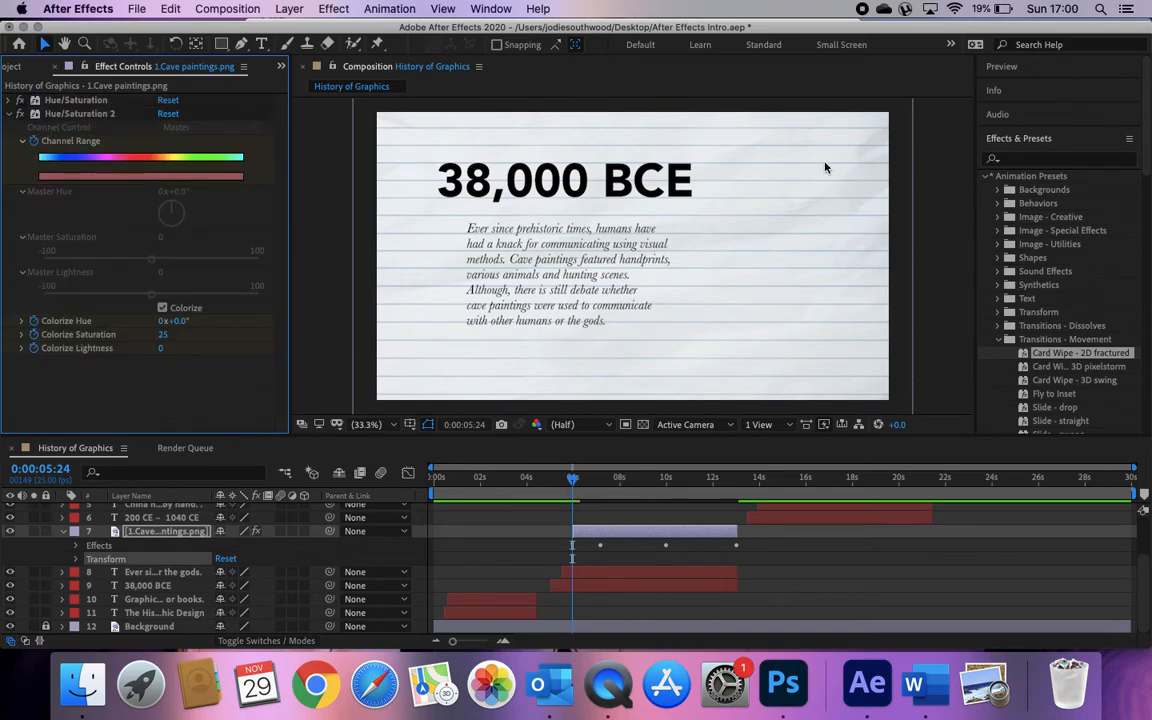
- Try the Slide - straight preset on the 1.Cave paintings.png layer, preview it, and undo it
left_click(1088, 411)
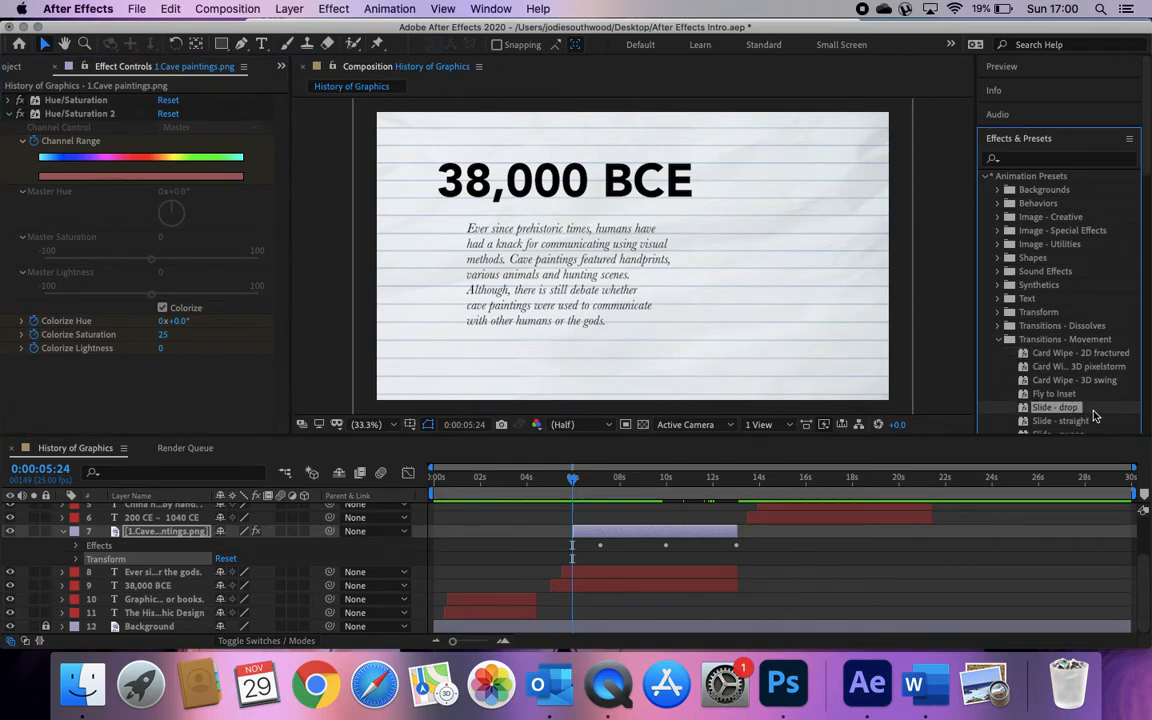
double_click(1092, 418)
key("space")
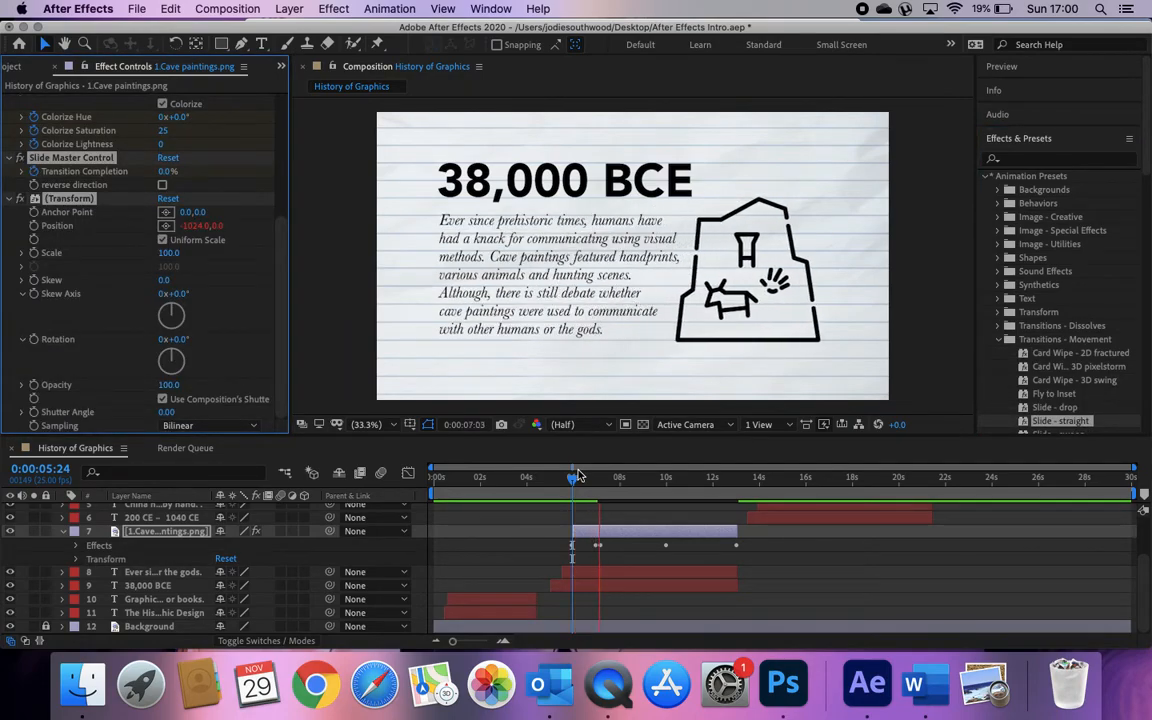
key("space")
key("super+z")
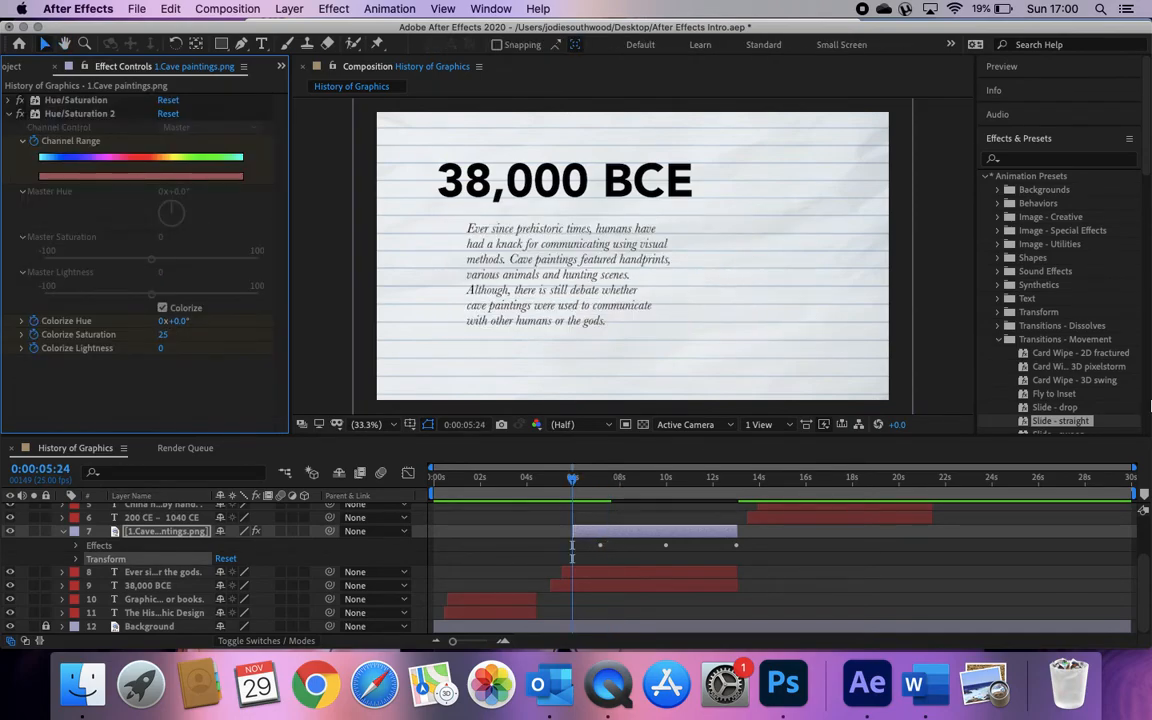
- Apply the Stretch & Blur preset to the 1.Cave paintings.png layer and preview the transition
scroll(1038, 395, "down", 4)
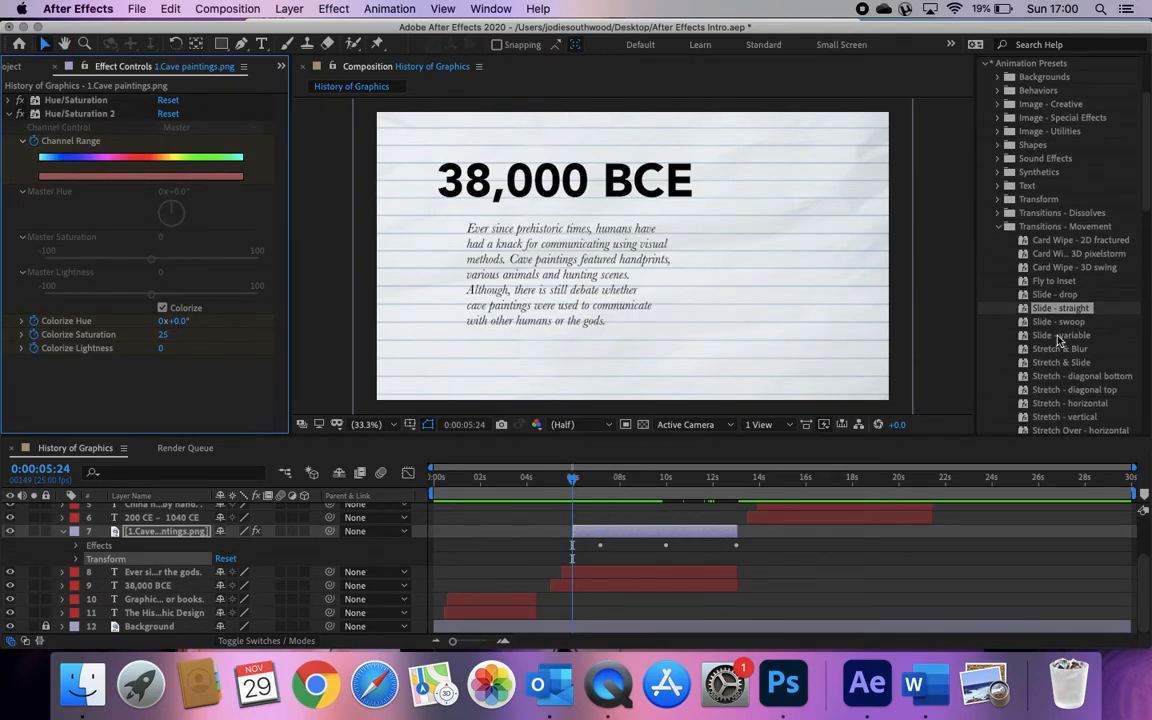
left_click_drag(1075, 355, 884, 355)
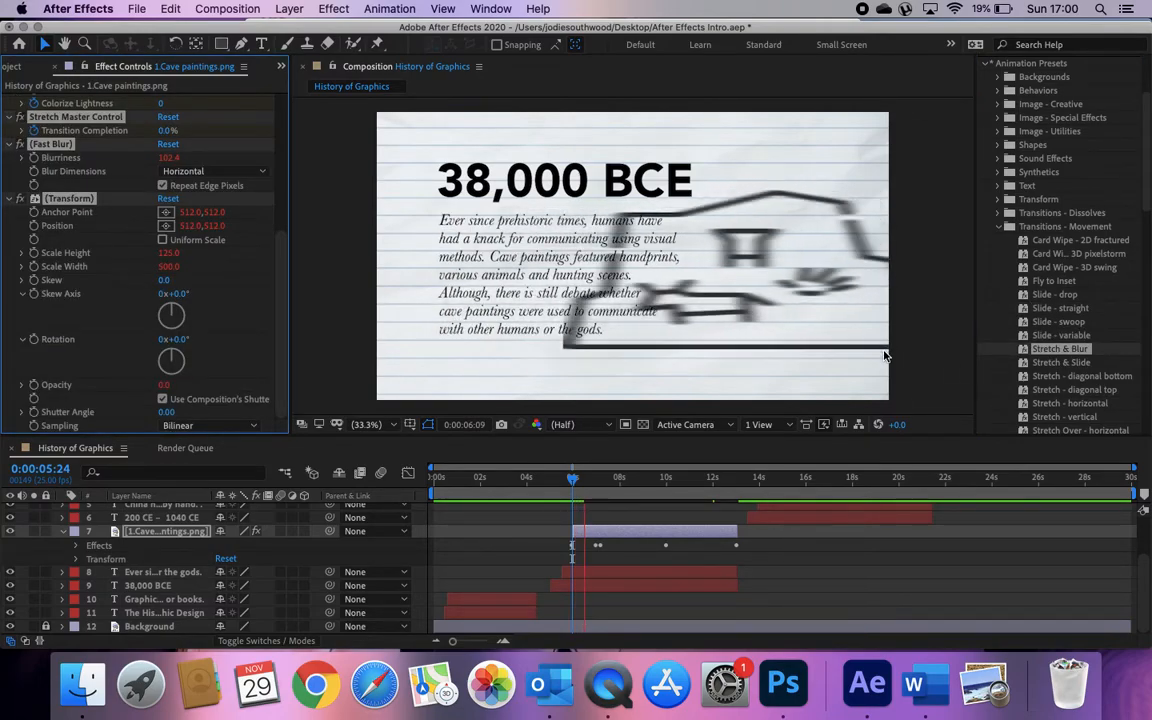
key("space")
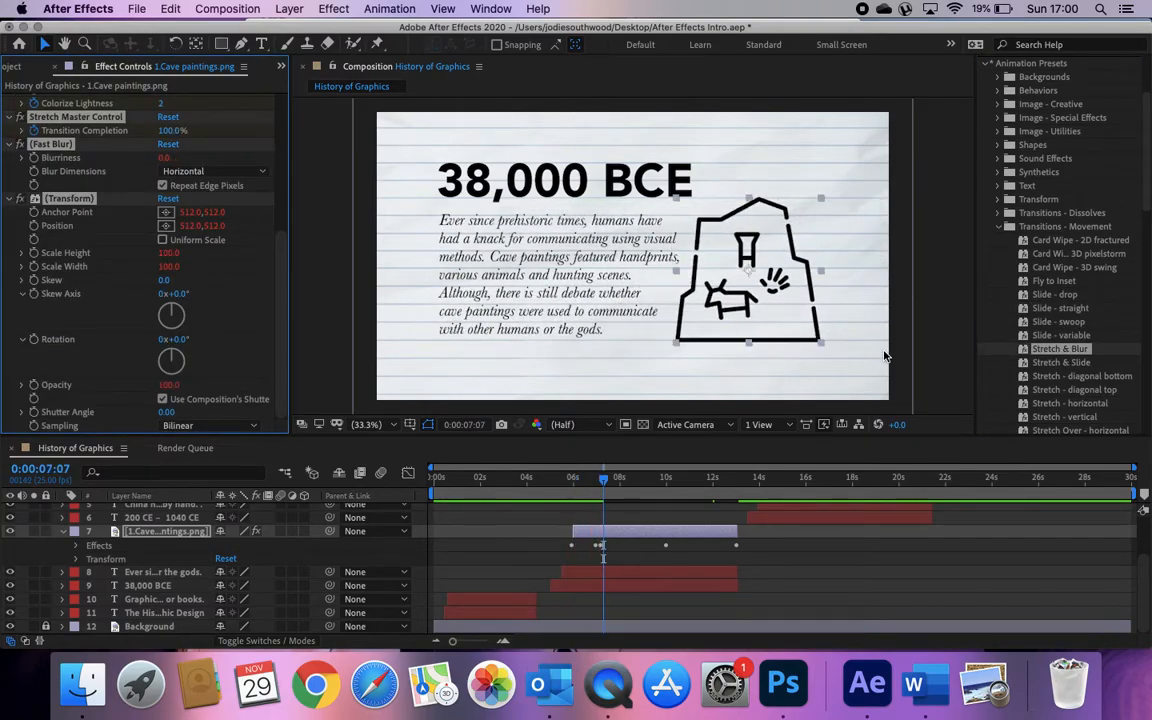
- Try moving the Stretch Master Control's ending Transition Completion keyframe earlier, preview it, and undo both the keyframe move and the preset
left_click(72, 546)
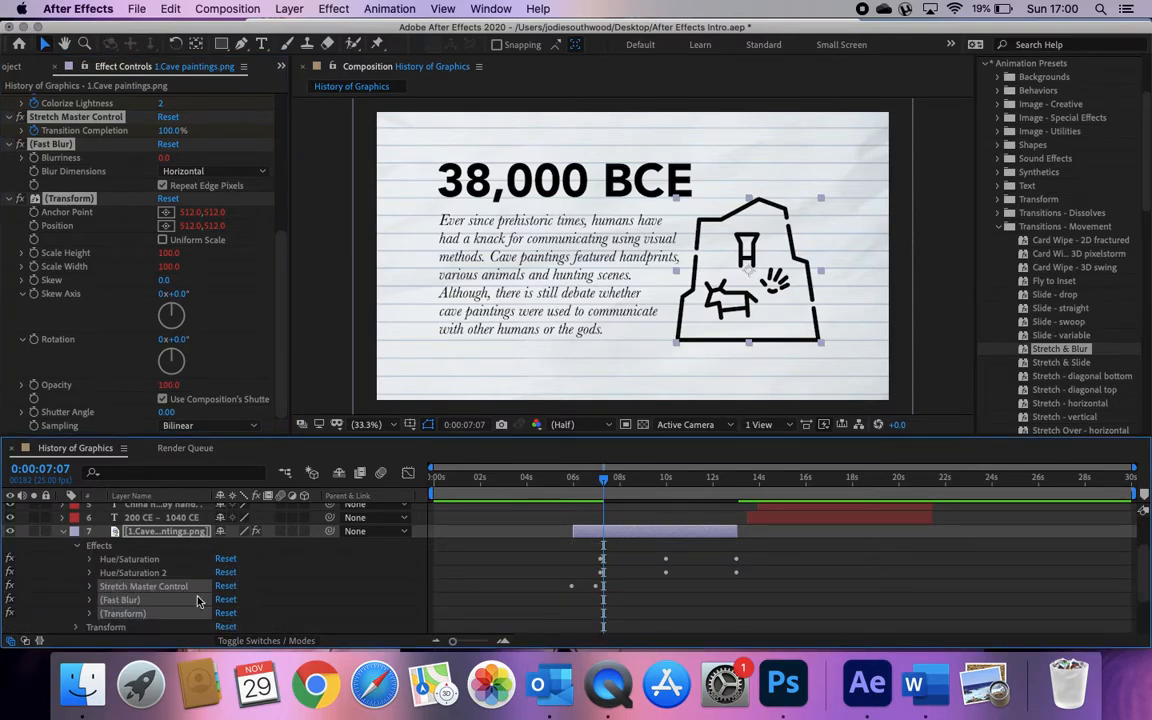
left_click(595, 592)
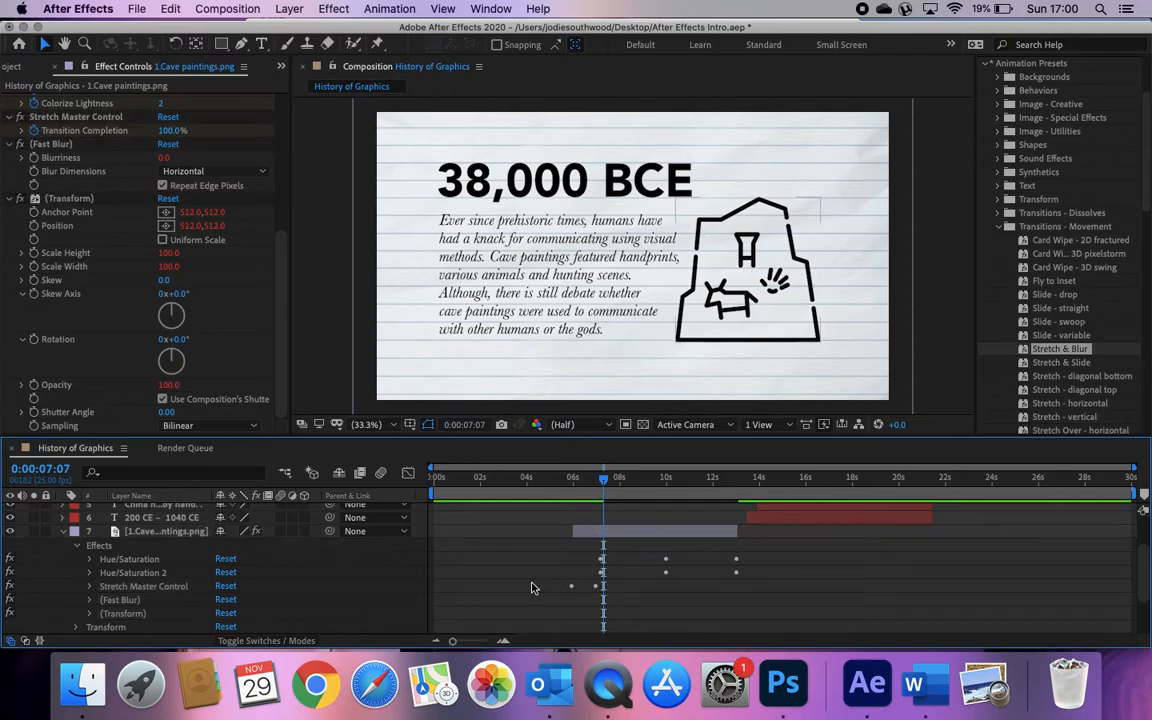
left_click(89, 586)
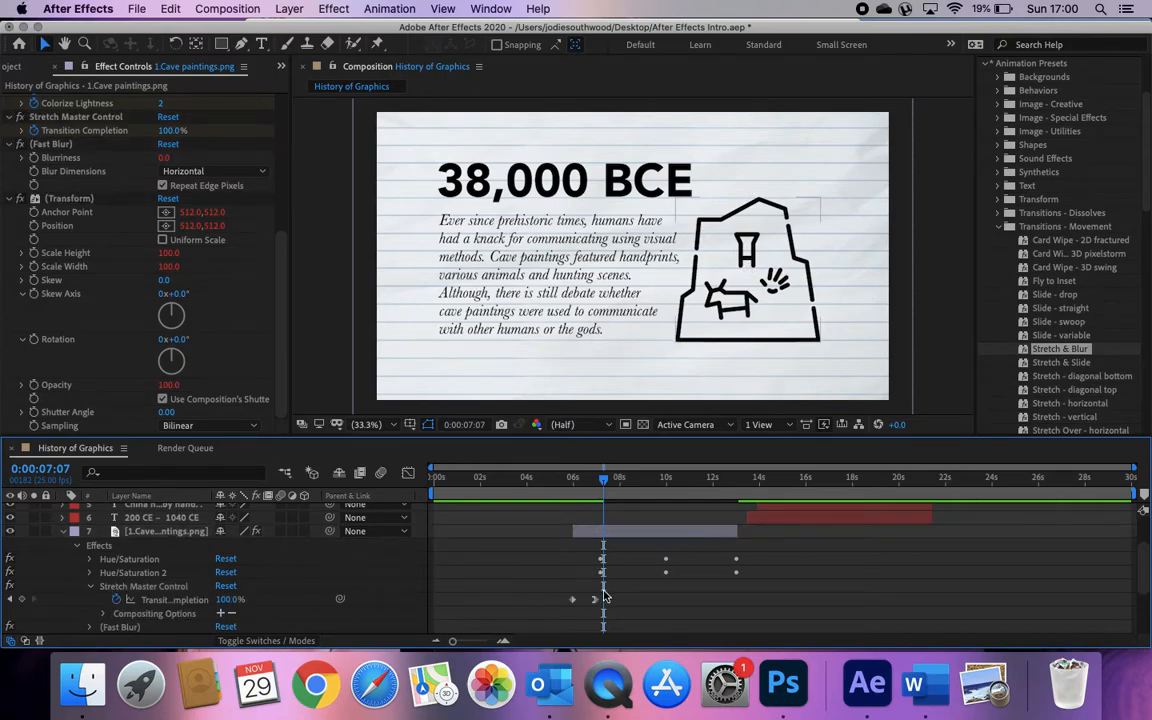
left_click_drag(594, 601, 586, 601)
left_click(605, 479)
left_click_drag(605, 479, 557, 479)
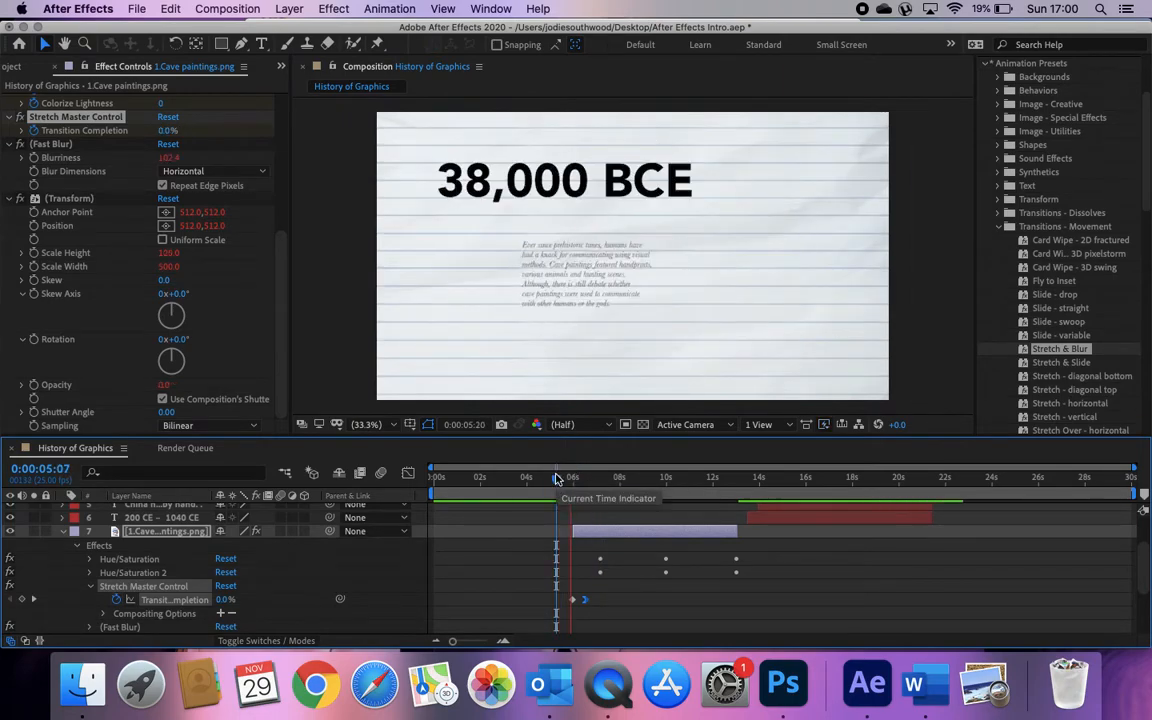
key("space")
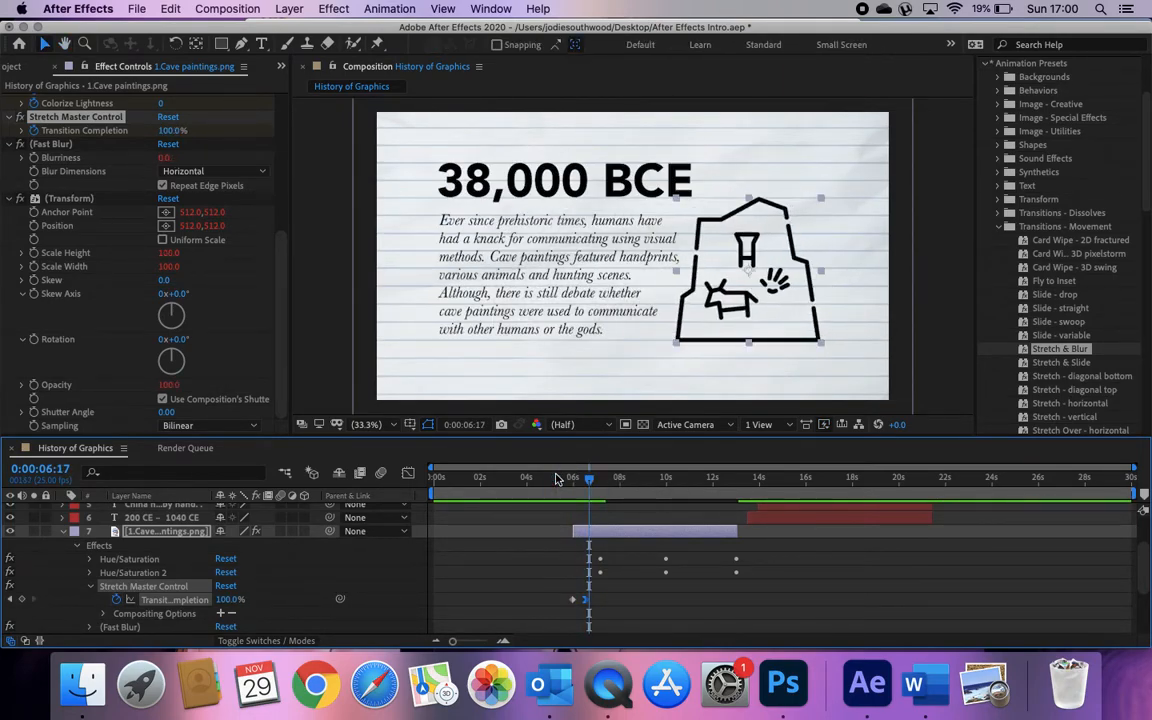
key("super+z")
key("super+z")
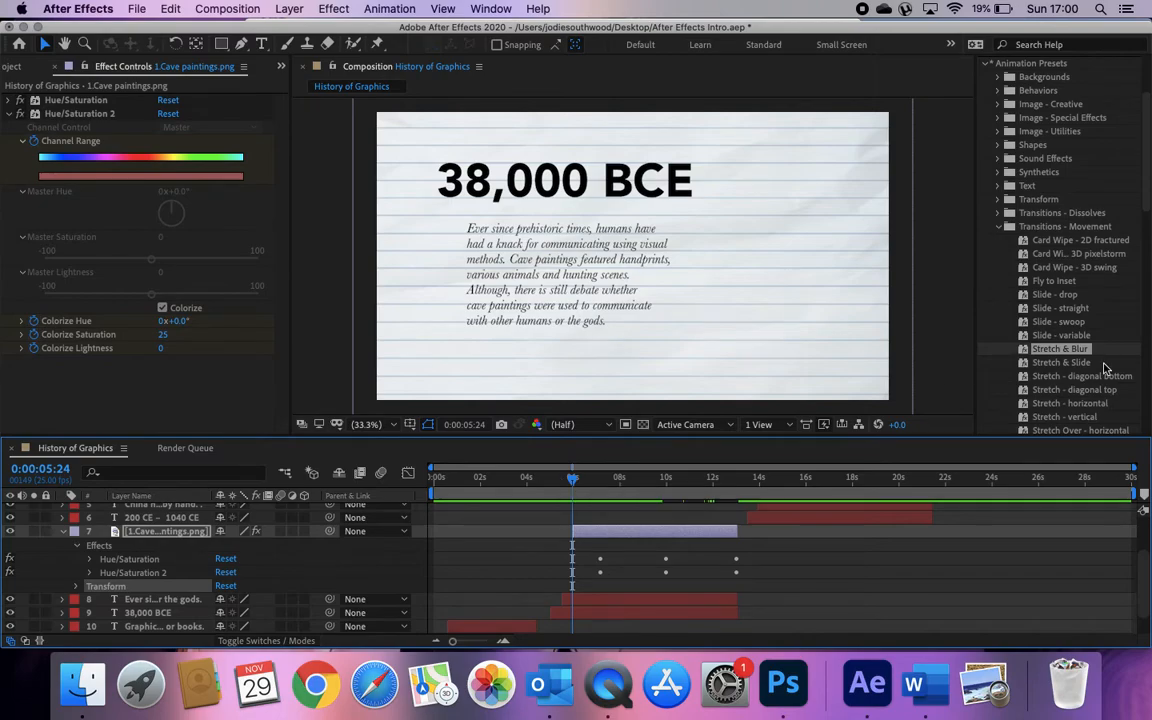
- Try the Band Wipe - zigzag PAL preset from Transitions - Wipes on the 1.Cave paintings.png layer, preview it, and undo it
scroll(1100, 300, "down", 4)
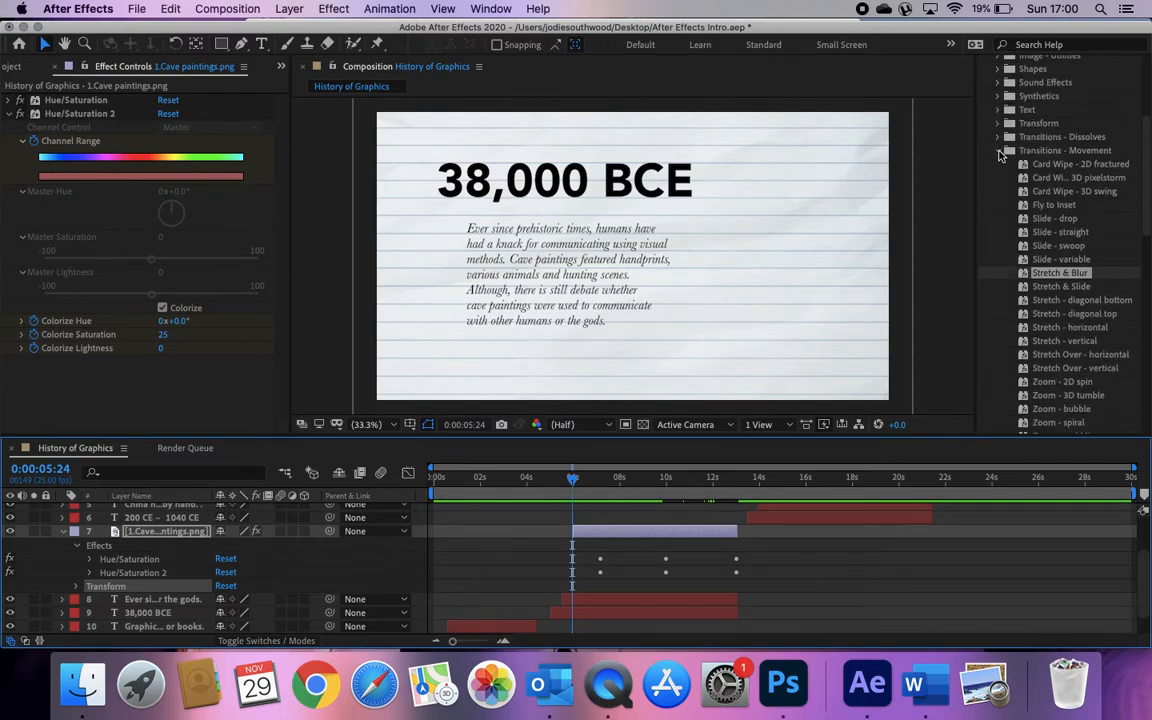
left_click(998, 151)
left_click(998, 164)
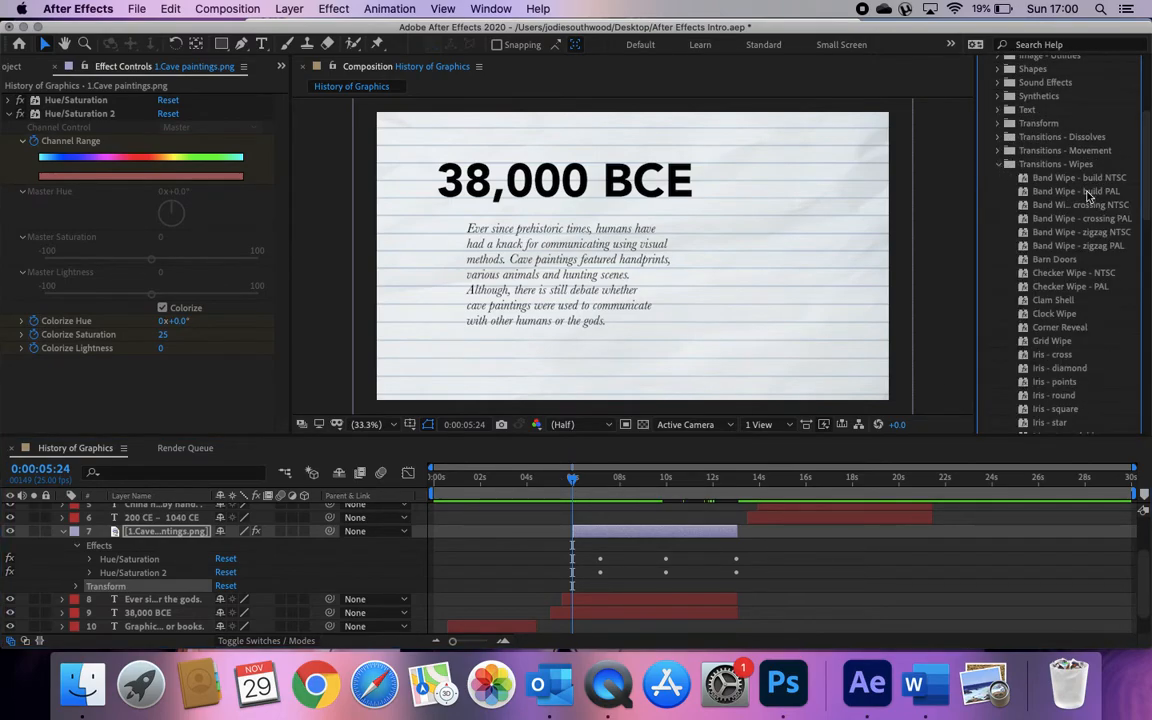
double_click(1070, 247)
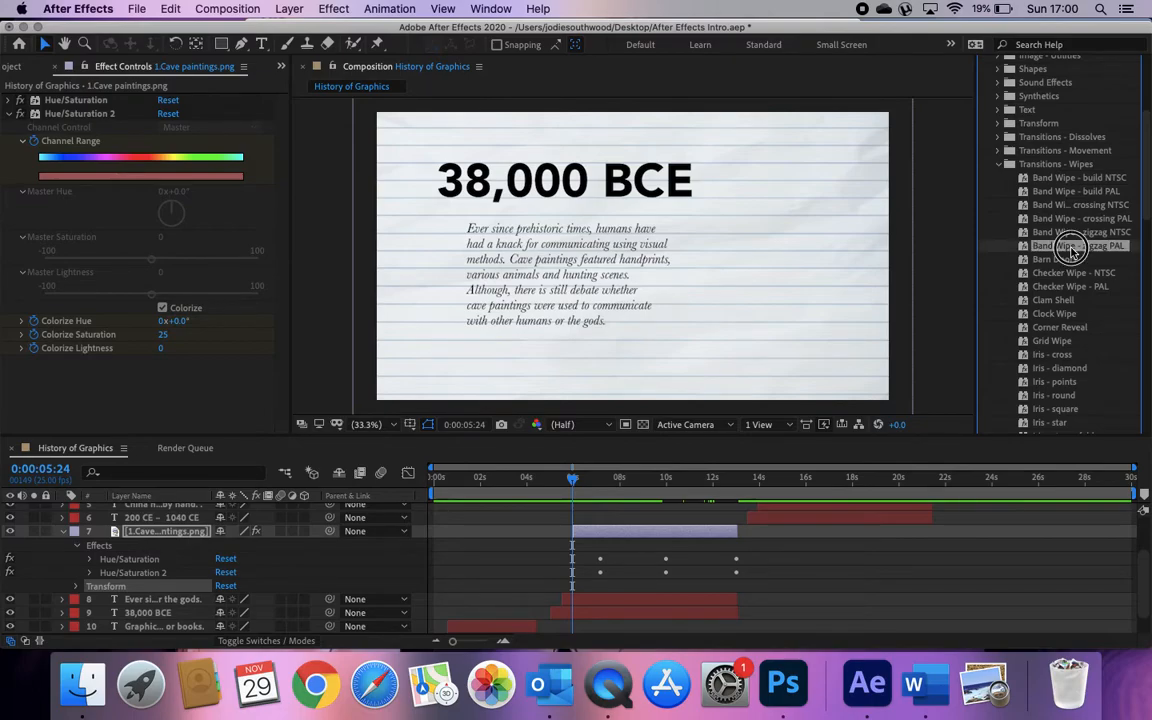
key("space")
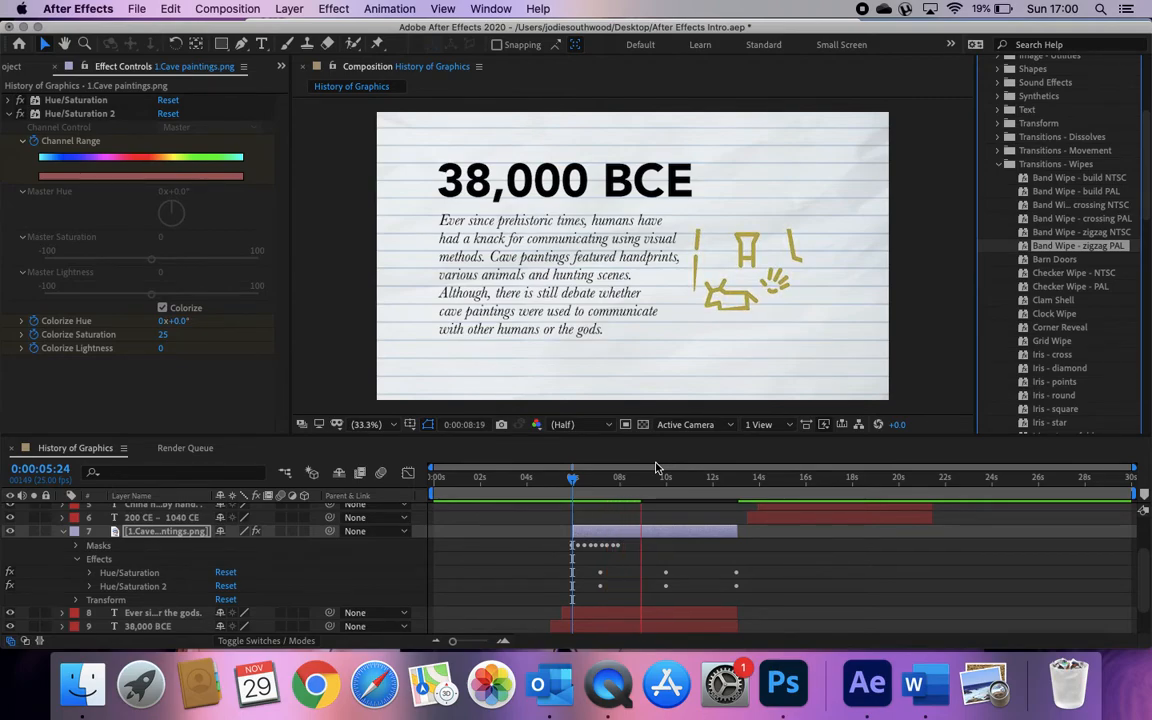
key("space")
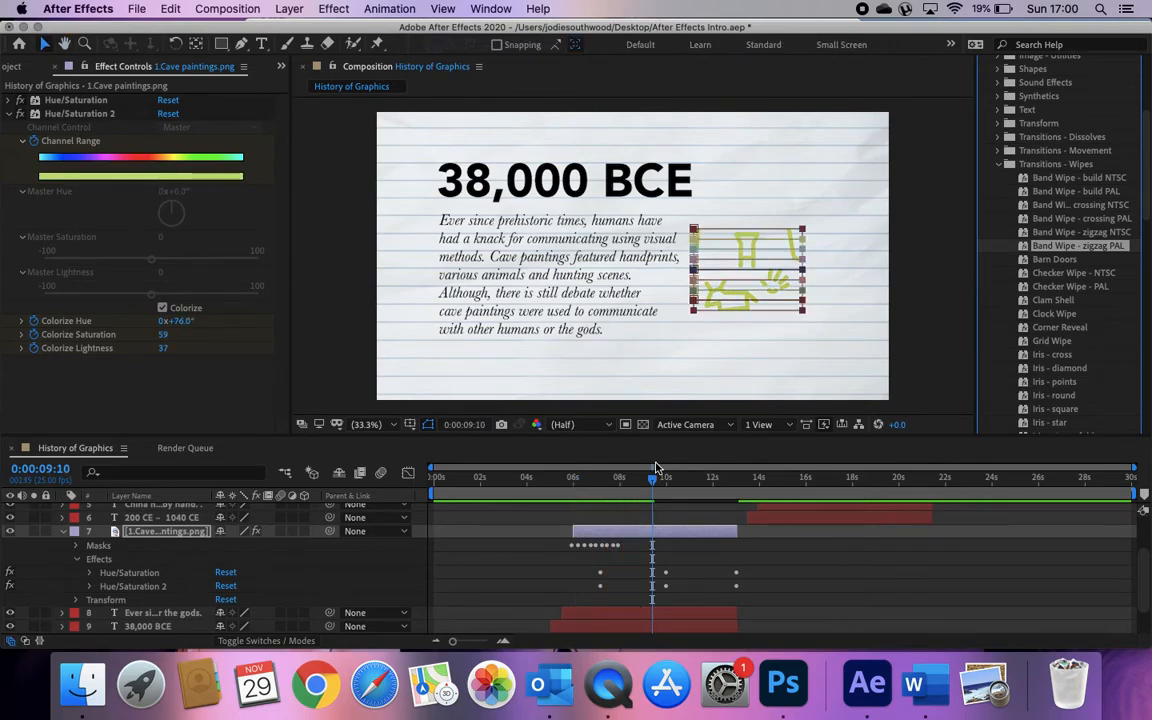
key("super+z")
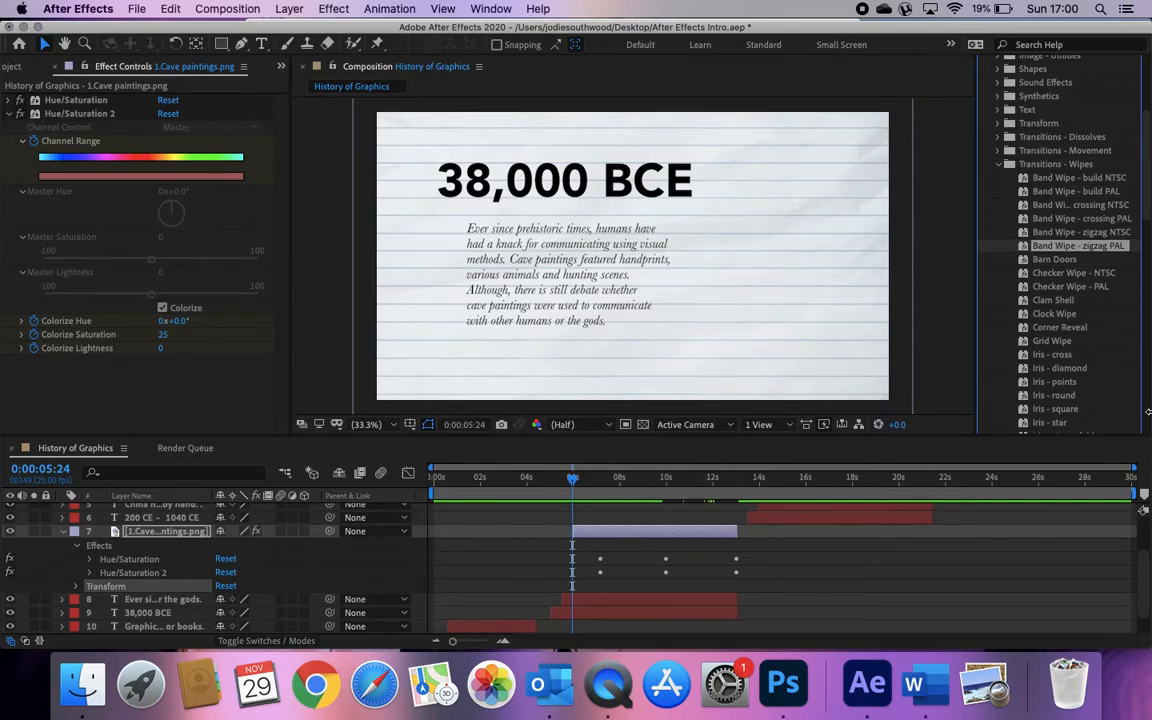
- Collapse the Transitions - Wipes preset group and the 1.Cave paintings.png layer
scroll(1072, 355, "up", 5)
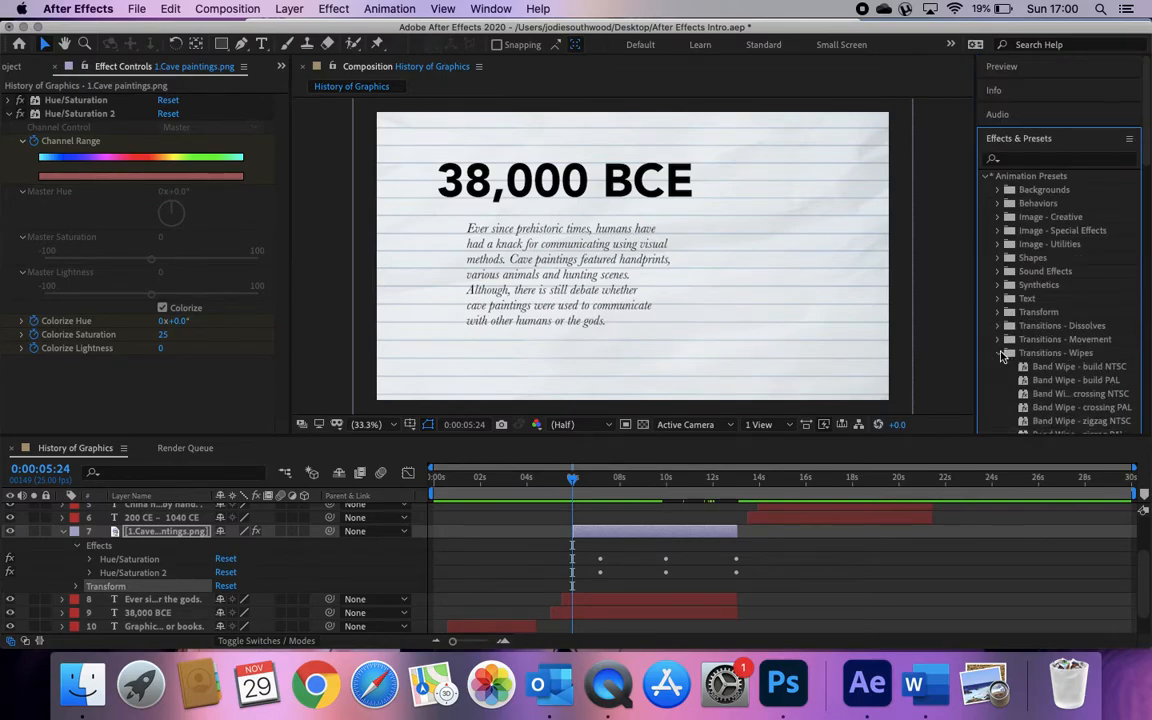
left_click(1001, 354)
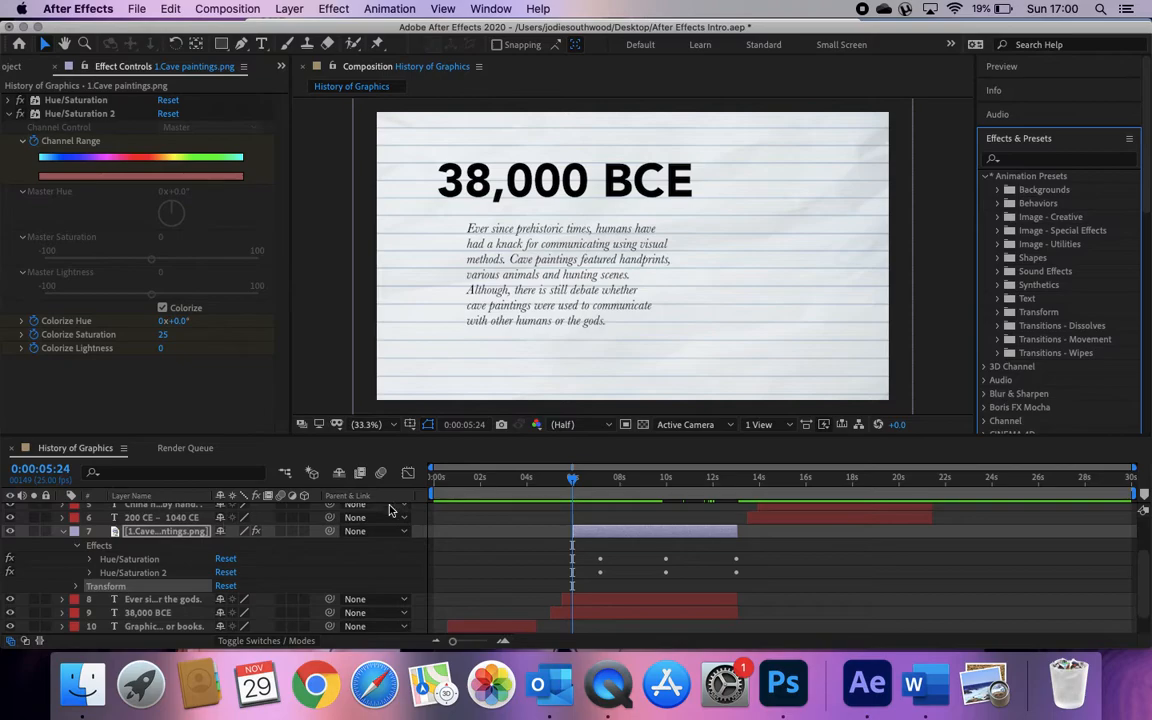
left_click(64, 532)
- Keyframe an opacity fade-out on the 1.Cave paintings.png layer, from 100% at 0:00:12:18 down to its end at 0:00:13:01, and collapse the layer
mouse_move(572, 477)
left_mouse_down()
mouse_move(762, 477)
mouse_move(737, 477)
left_mouse_up()
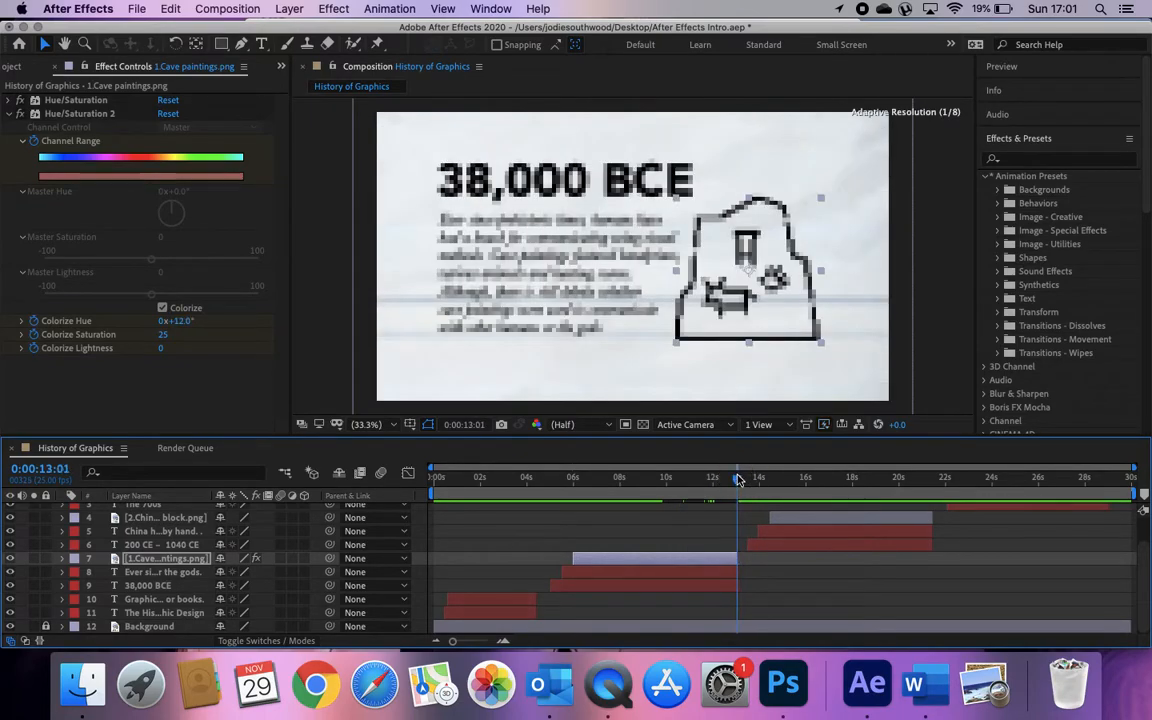
left_click(63, 560)
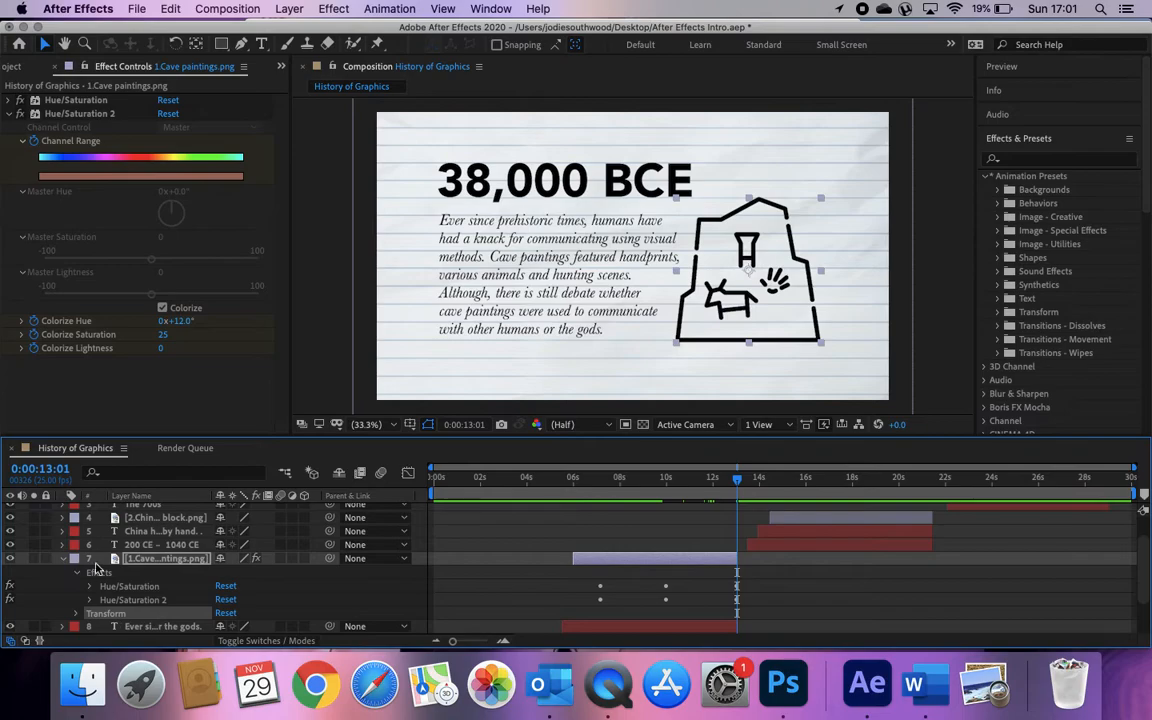
left_click(77, 573)
left_click(74, 586)
scroll(178, 590, "down", 3)
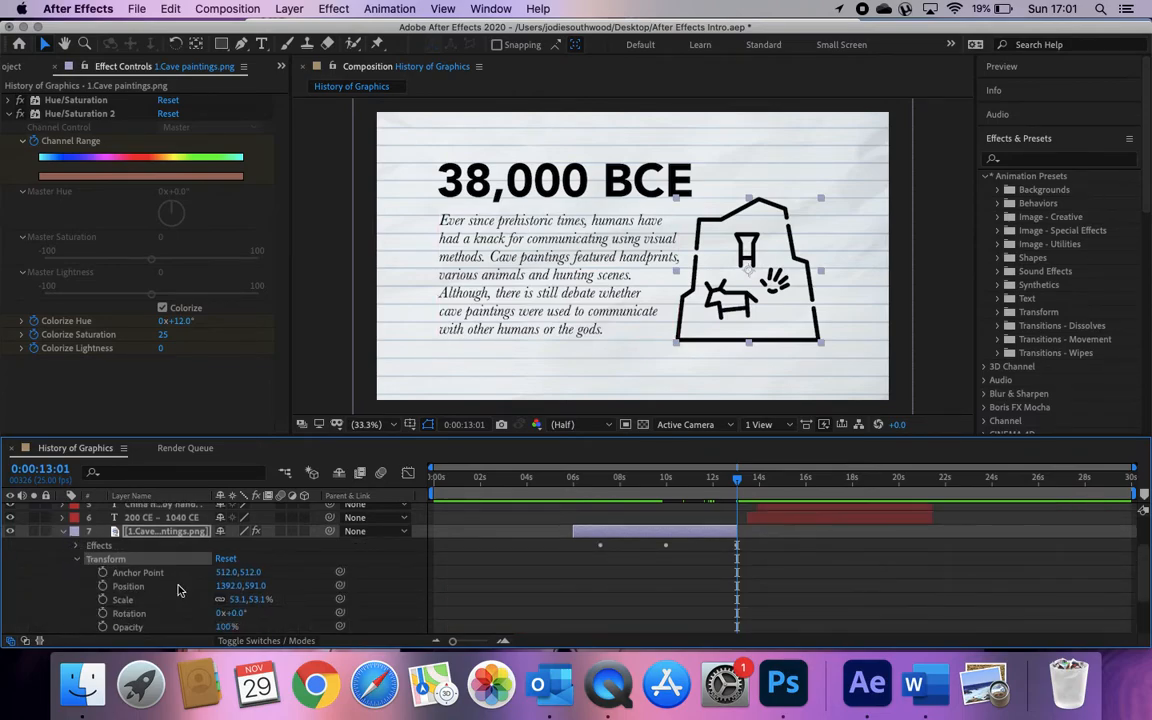
left_click(103, 586)
left_click_drag(224, 586, 128, 586)
left_click_drag(738, 481, 731, 479)
left_click_drag(218, 586, 315, 586)
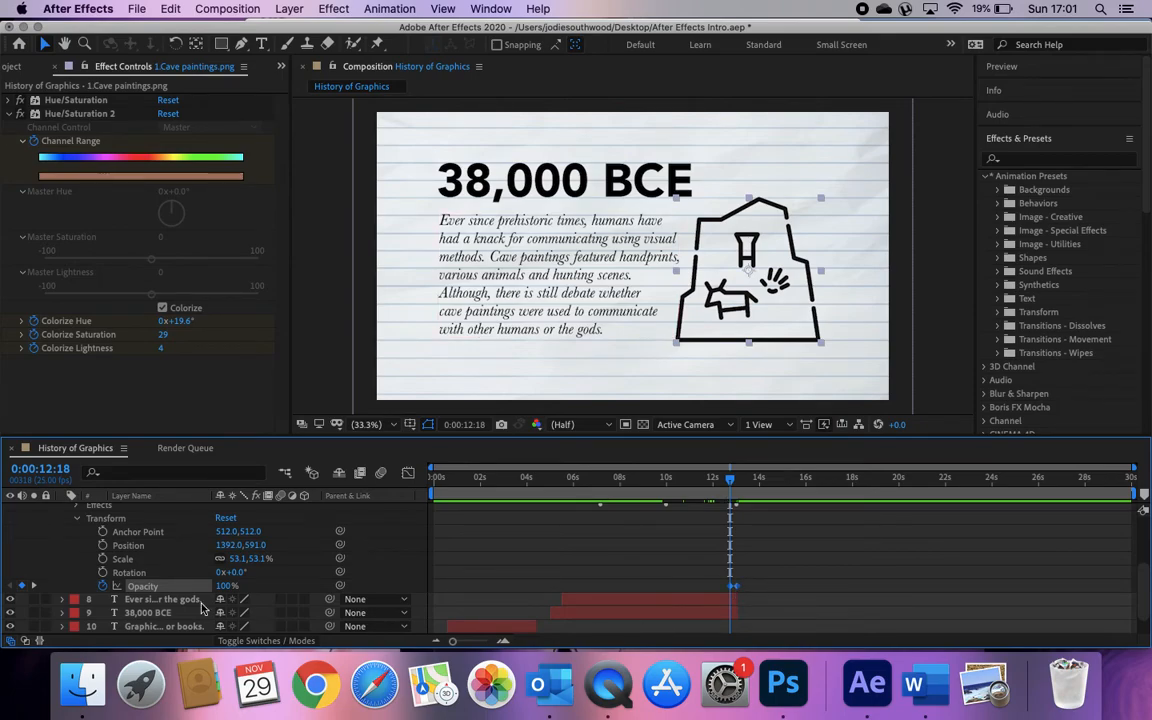
scroll(193, 565, "up", 1)
left_click(64, 507)
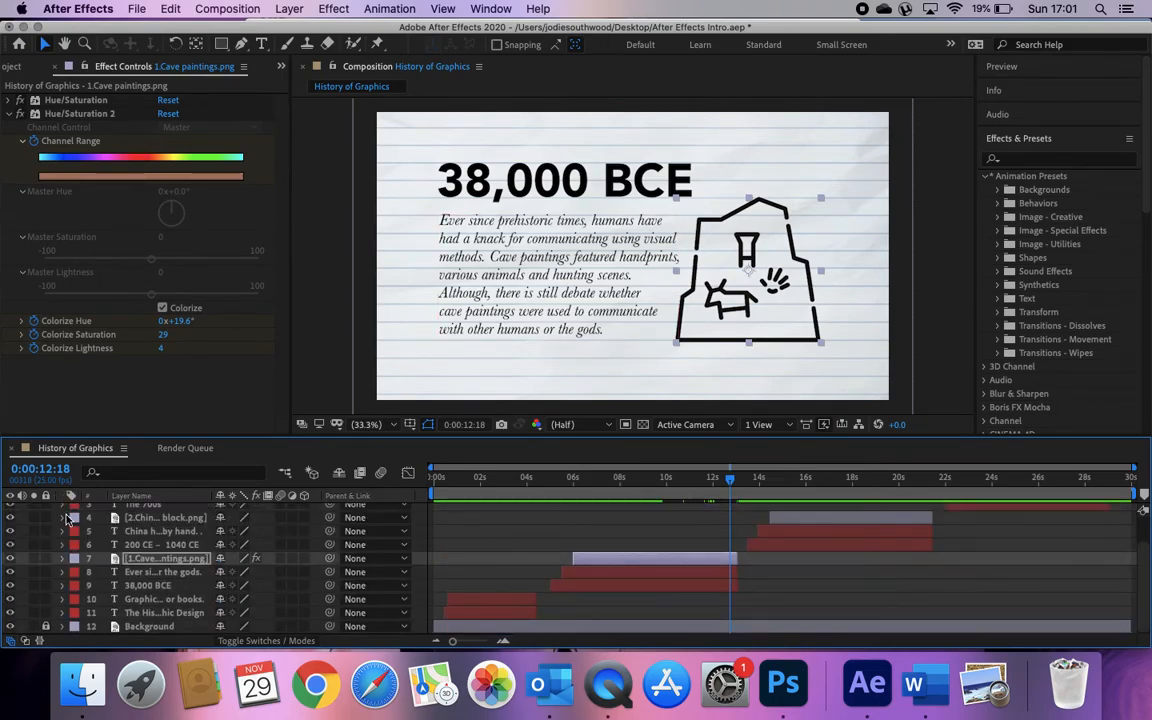
- Copy the image's opacity fade-out keyframes to the "Ever since prehistoric times" paragraph layer at 0:00:12:18, and collapse the layer
left_click(63, 574)
left_click(76, 600)
scroll(180, 600, "down", 3)
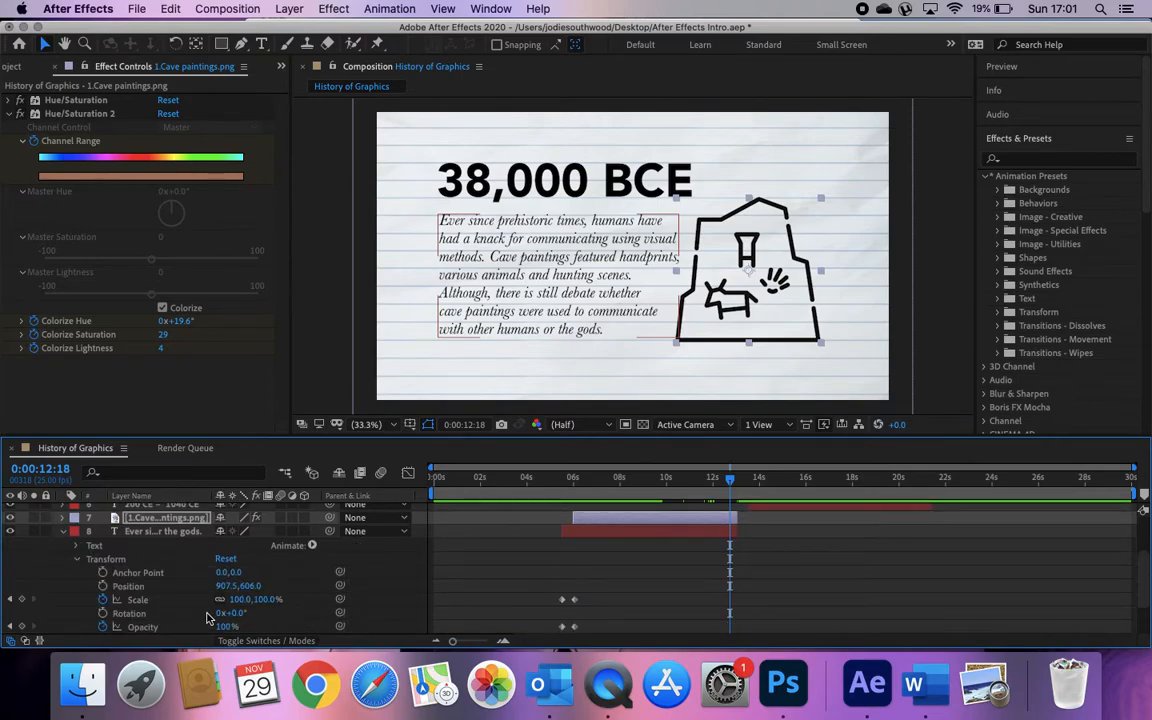
scroll(207, 622, "down", 2)
left_click(142, 600)
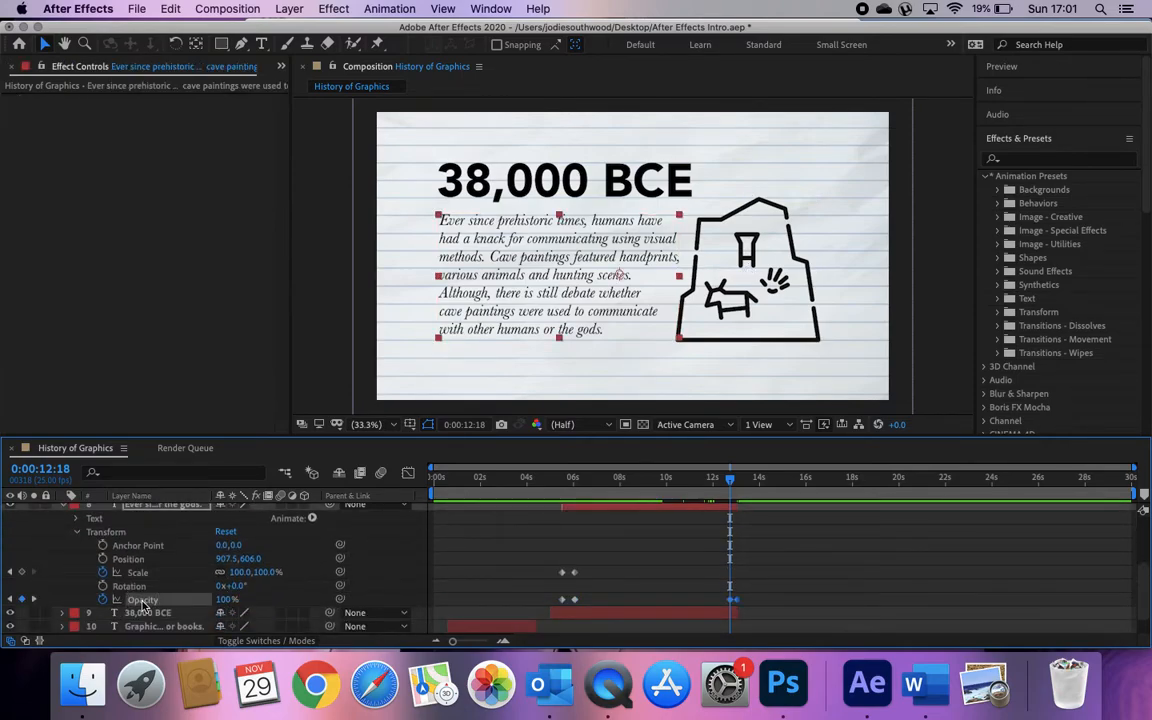
left_click(79, 531)
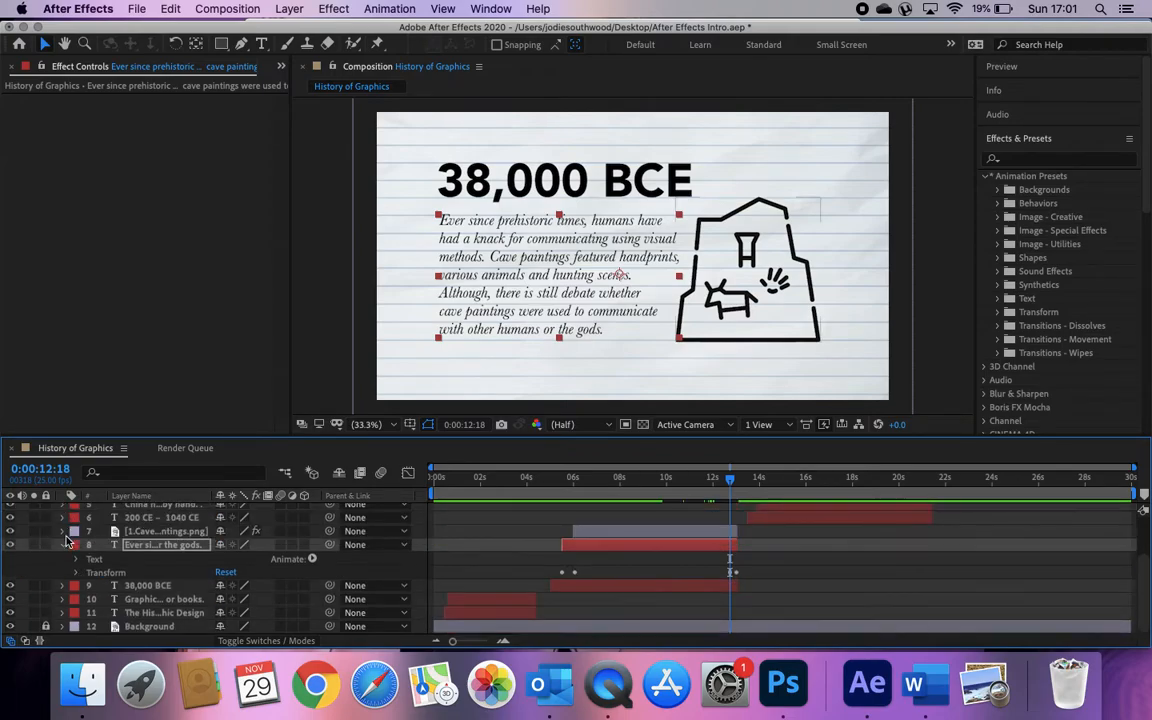
left_click(63, 545)
- Apply the same opacity fade-out keyframes to the 38,000 BCE heading layer at 0:00:12:18
left_click(62, 585)
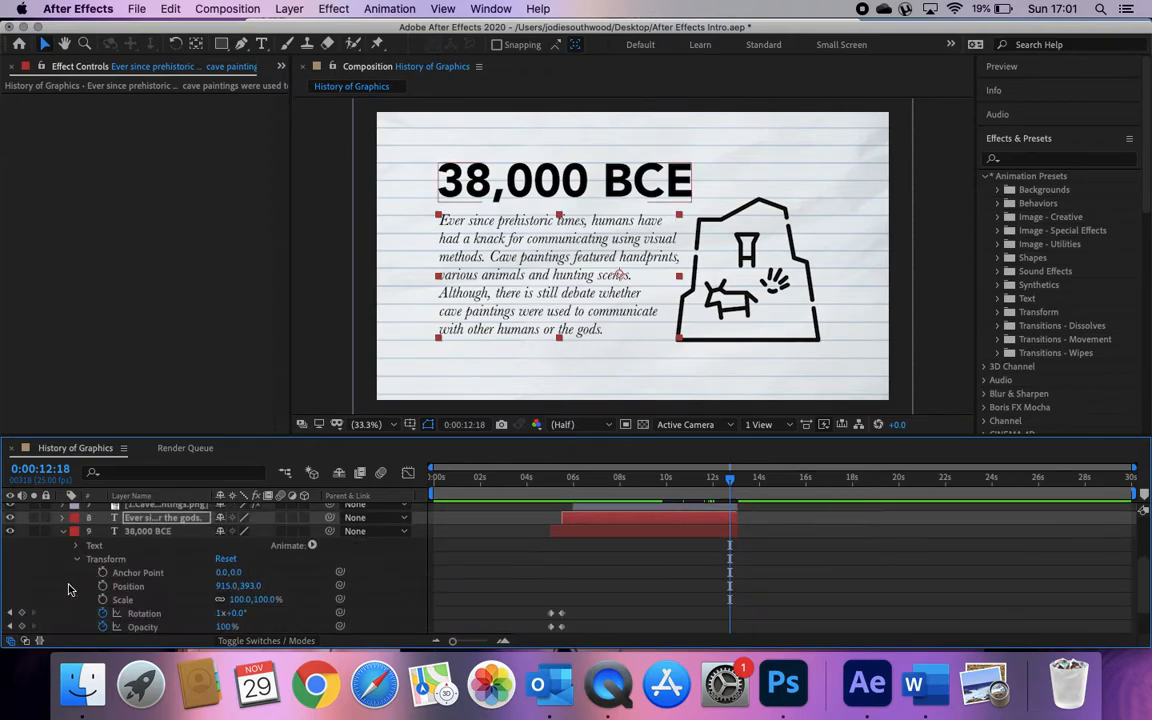
scroll(235, 613, "down", 3)
left_click(254, 591)
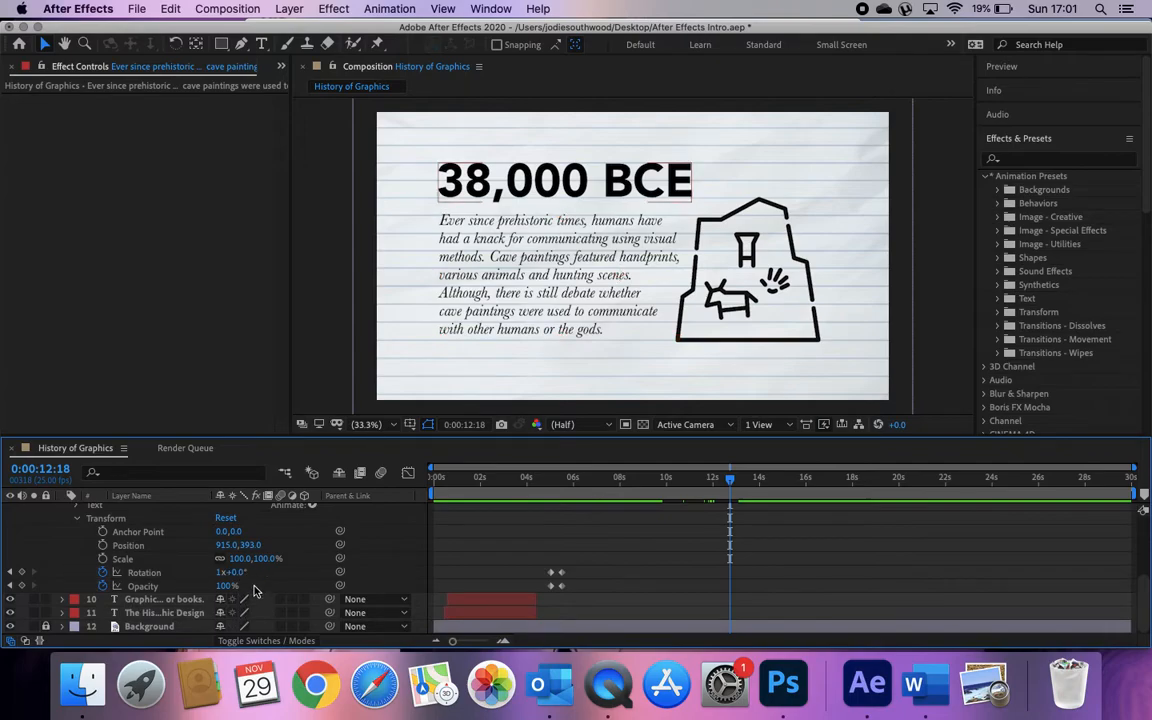
left_click(138, 587)
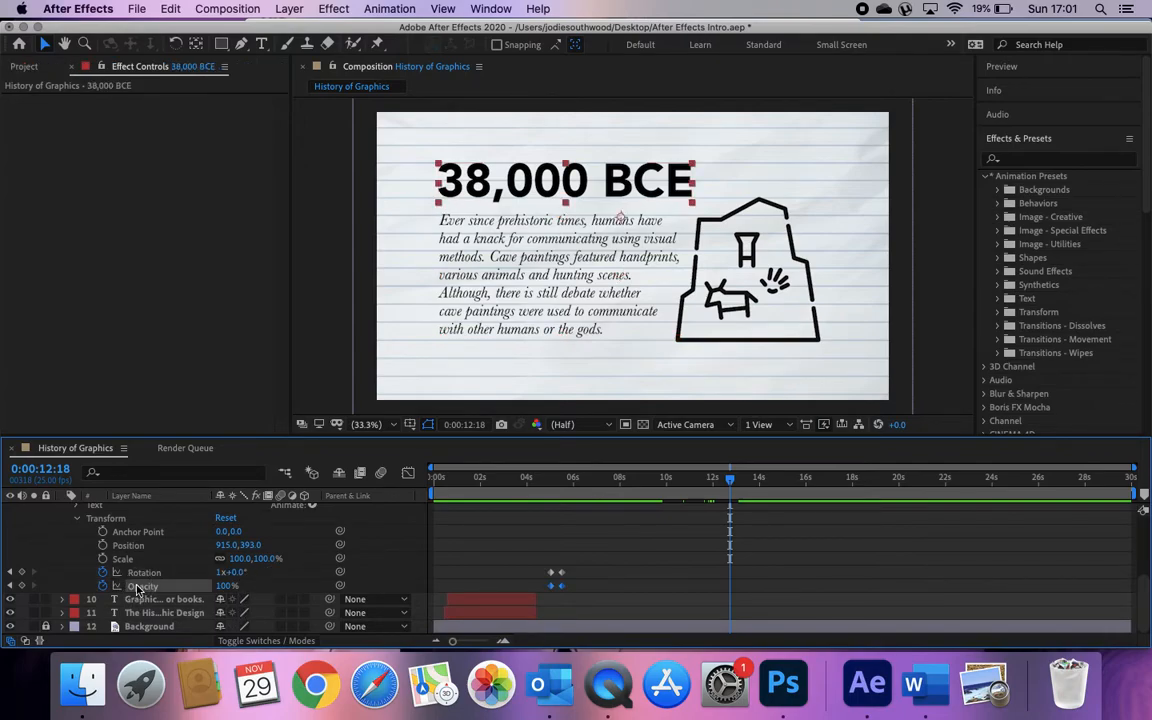
- Preview the fade-out from 0:00:11:16 with the heading layer collapsed, and select the 200 CE – 1040 CE layer at 0:00:13:15
left_click(705, 478)
scroll(70, 568, "up", 5)
left_click(70, 566)
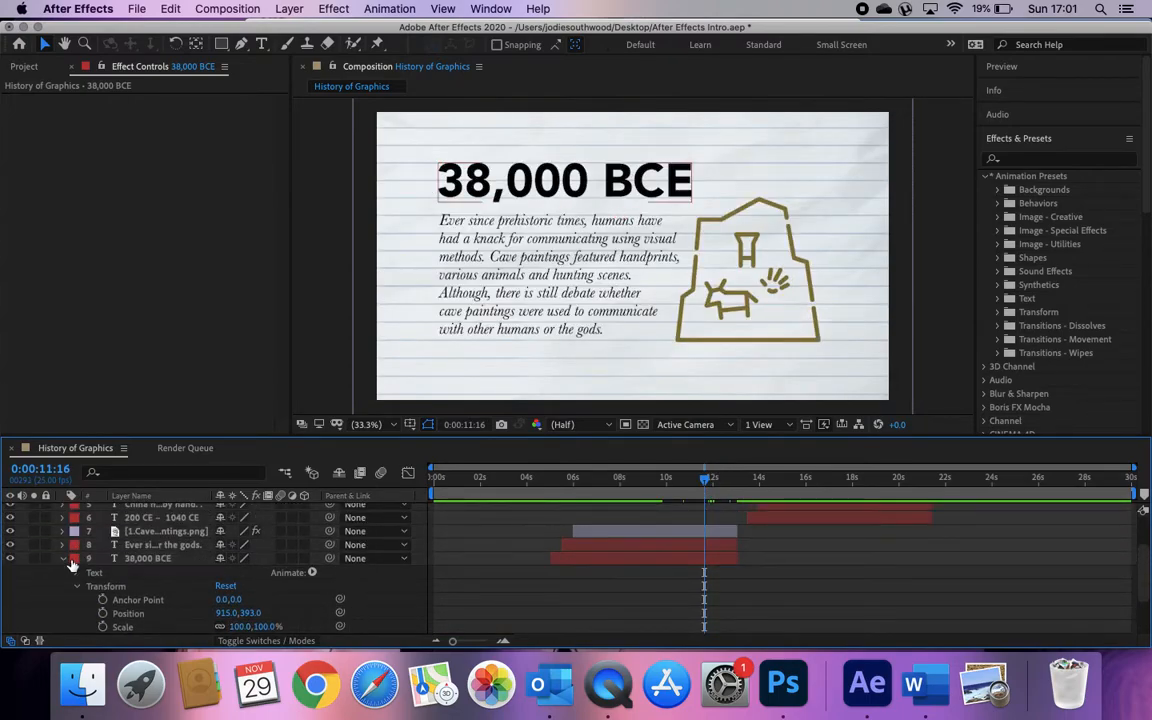
left_click(66, 562)
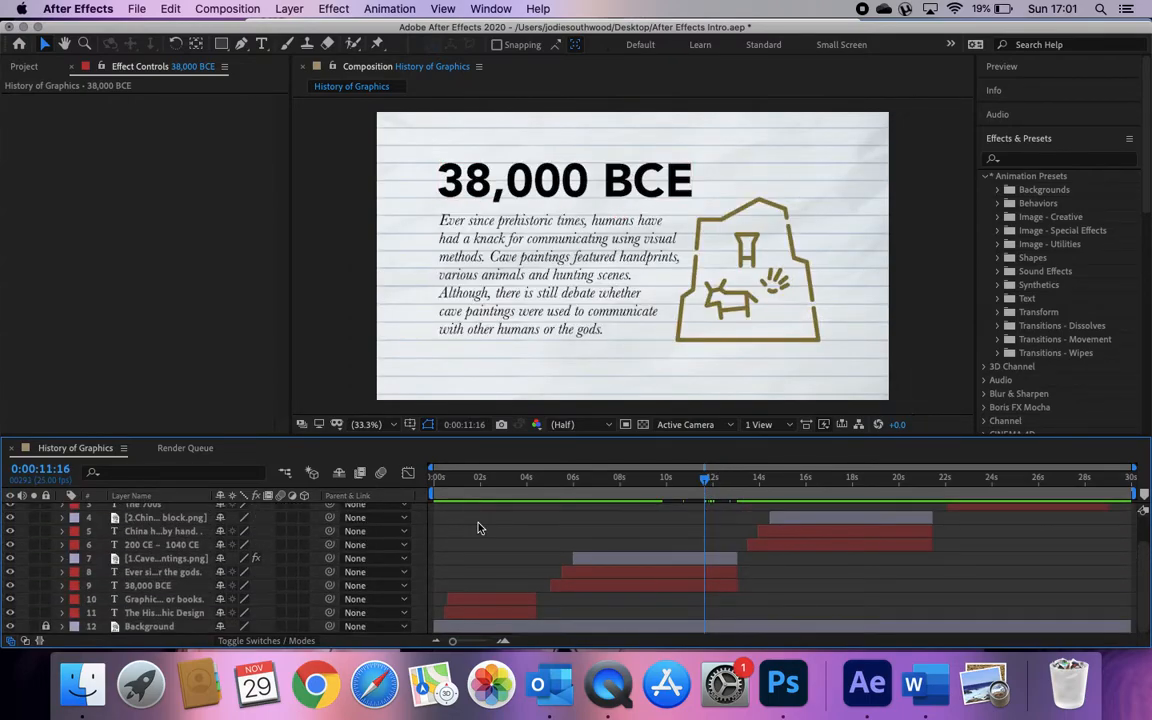
key("space")
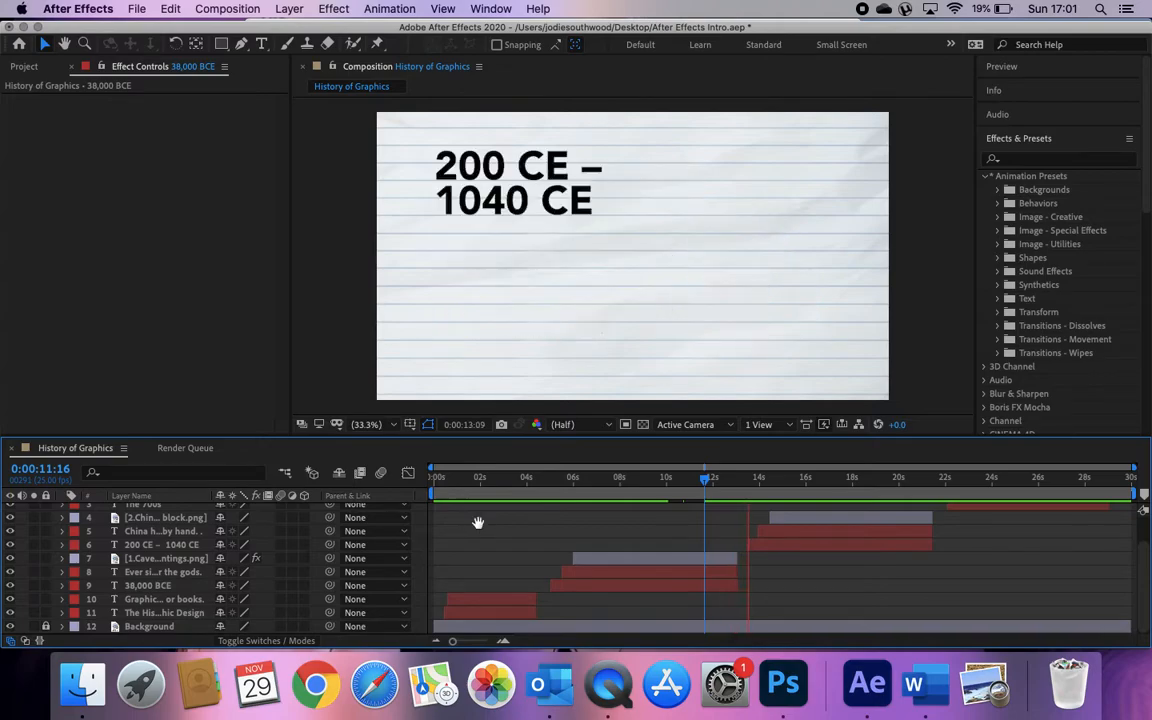
left_click(823, 545)
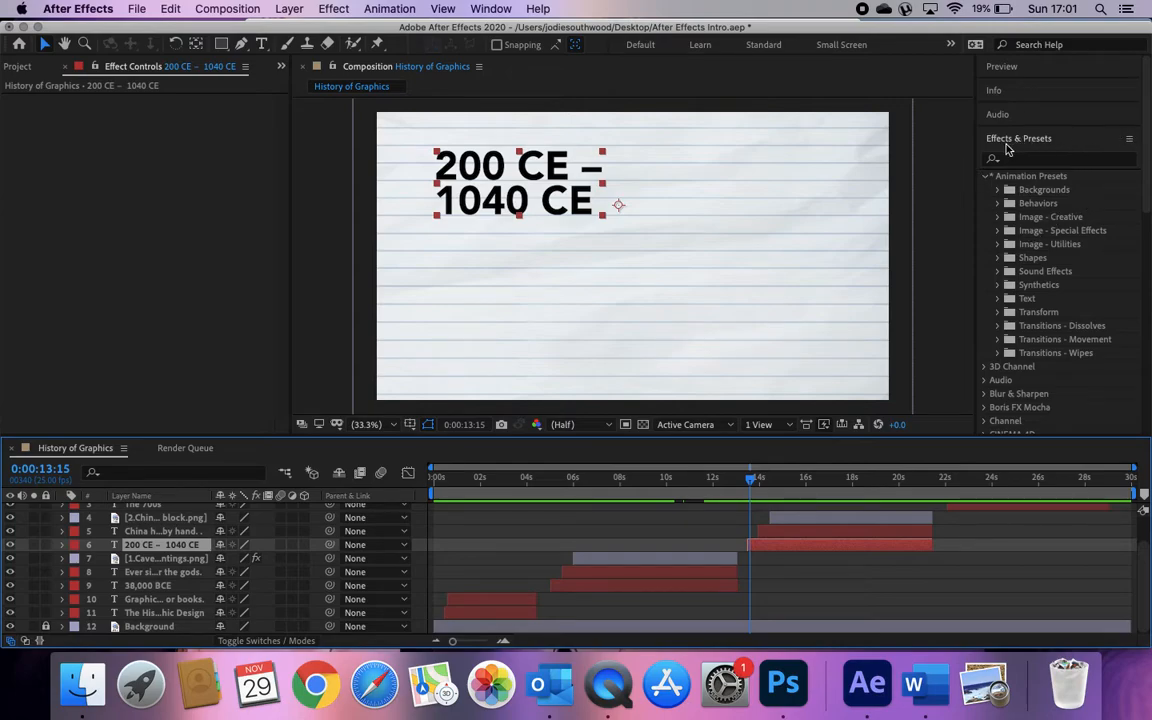
- Try the Center Spiral text animation preset on the 200 CE – 1040 CE heading at 0:00:13:15 and preview it
left_click(1001, 301)
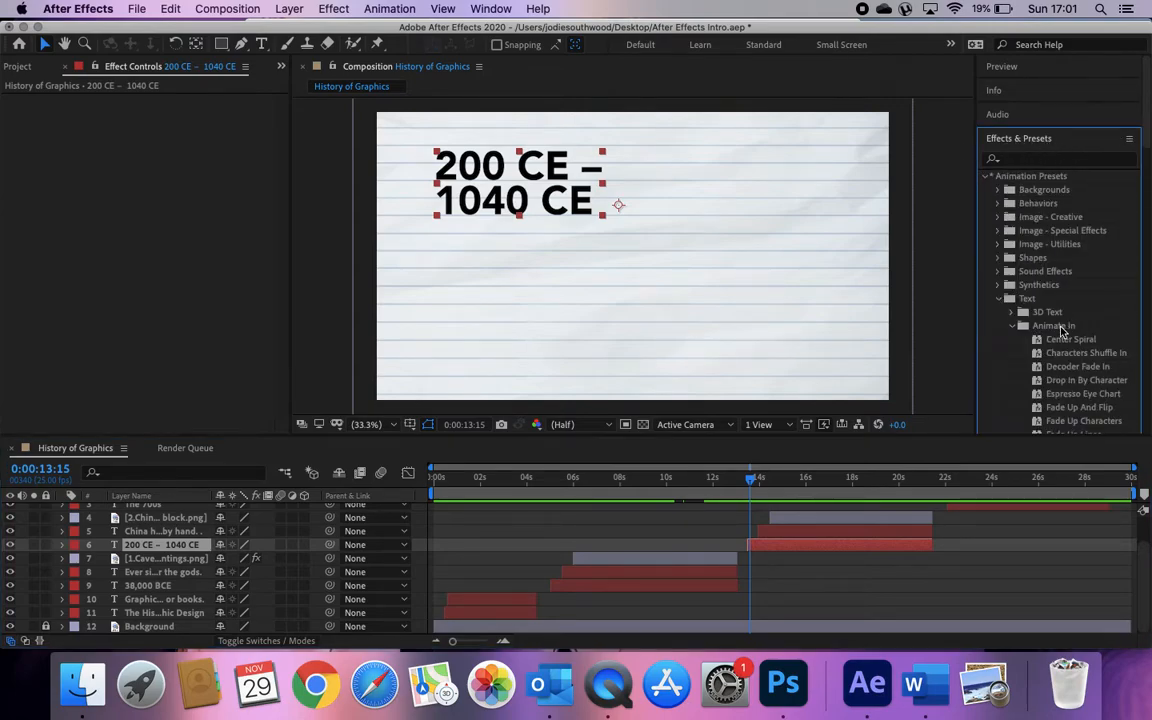
scroll(1020, 300, "down", 3)
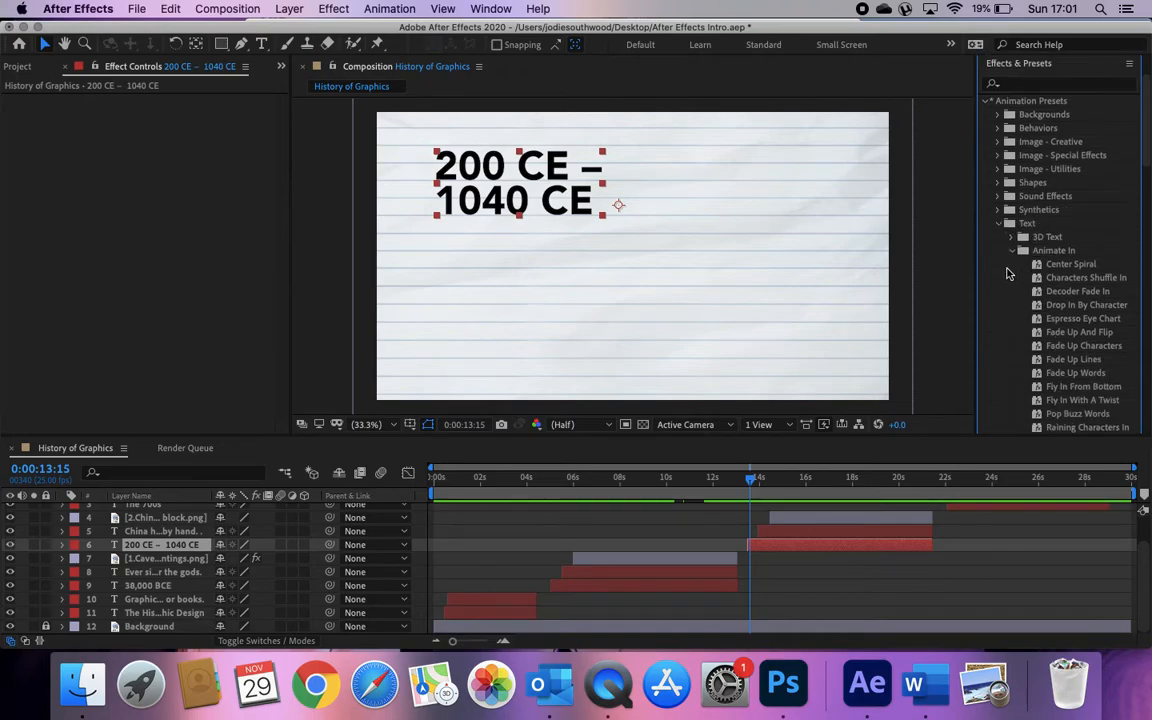
left_click(1016, 252)
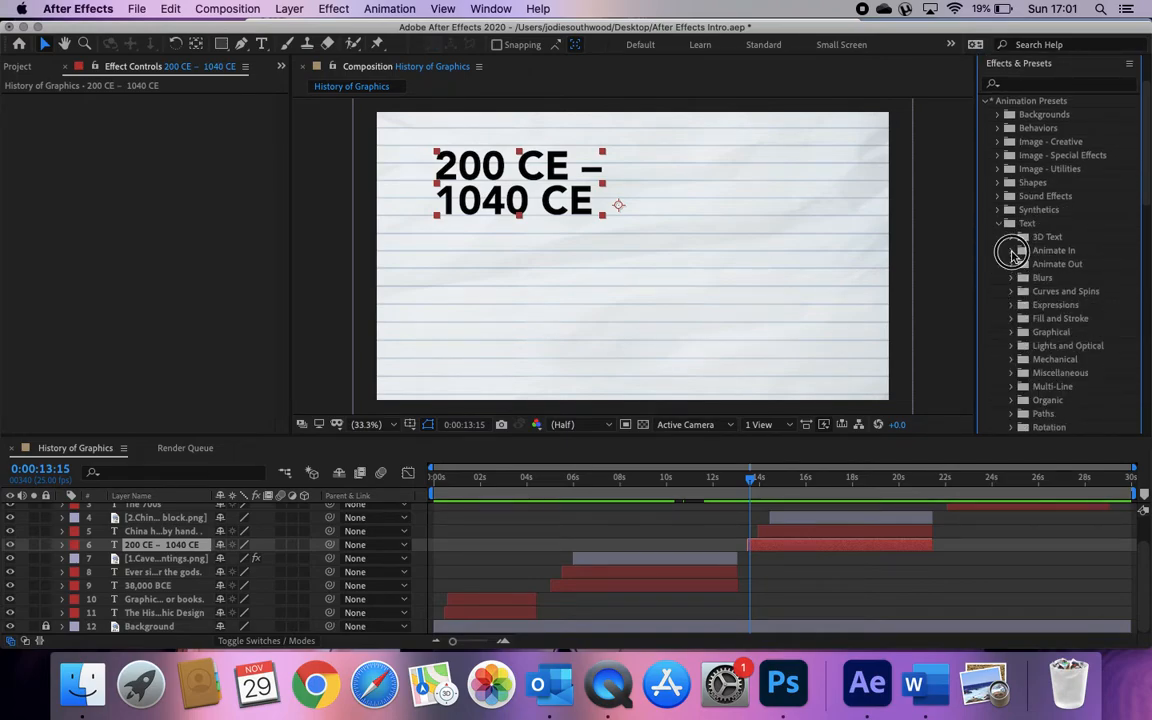
left_click(1012, 251)
left_click(1079, 266)
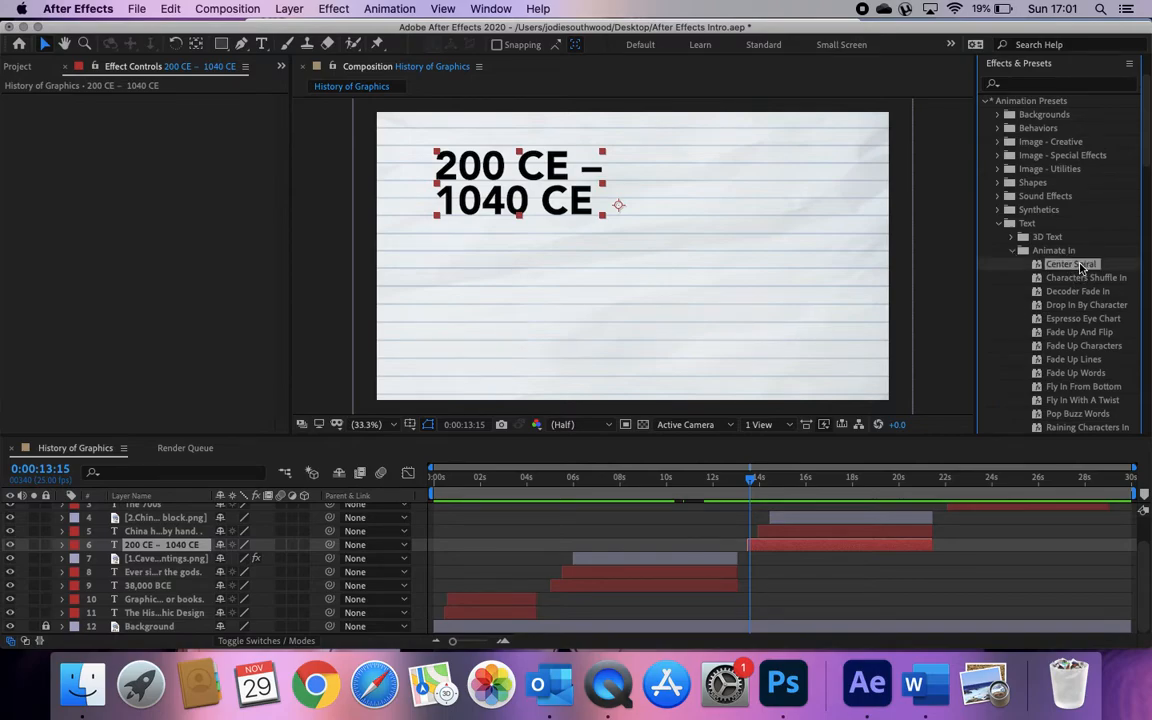
double_click(1079, 266)
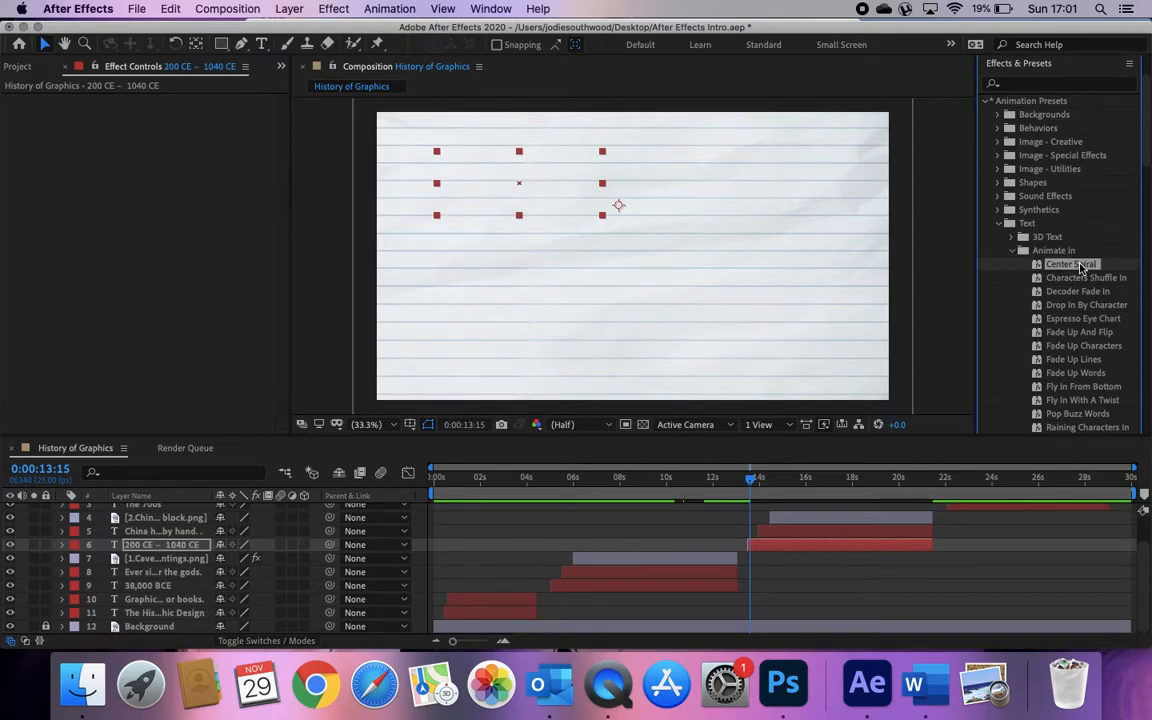
key("space")
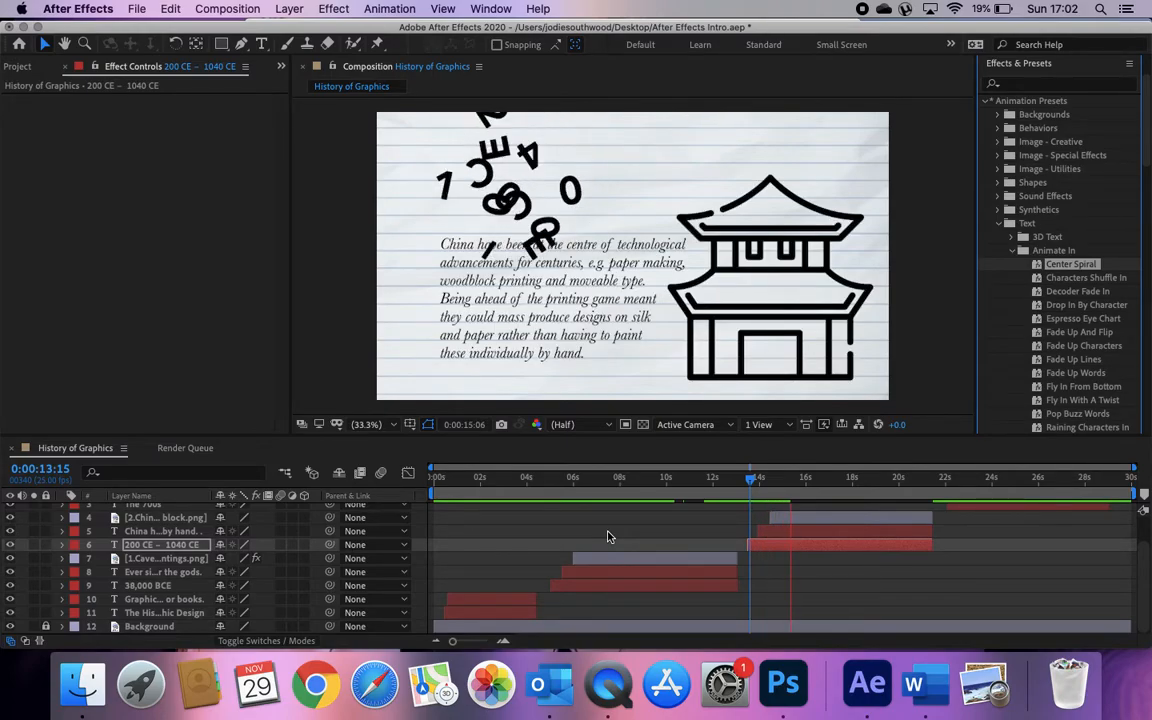
key("space")
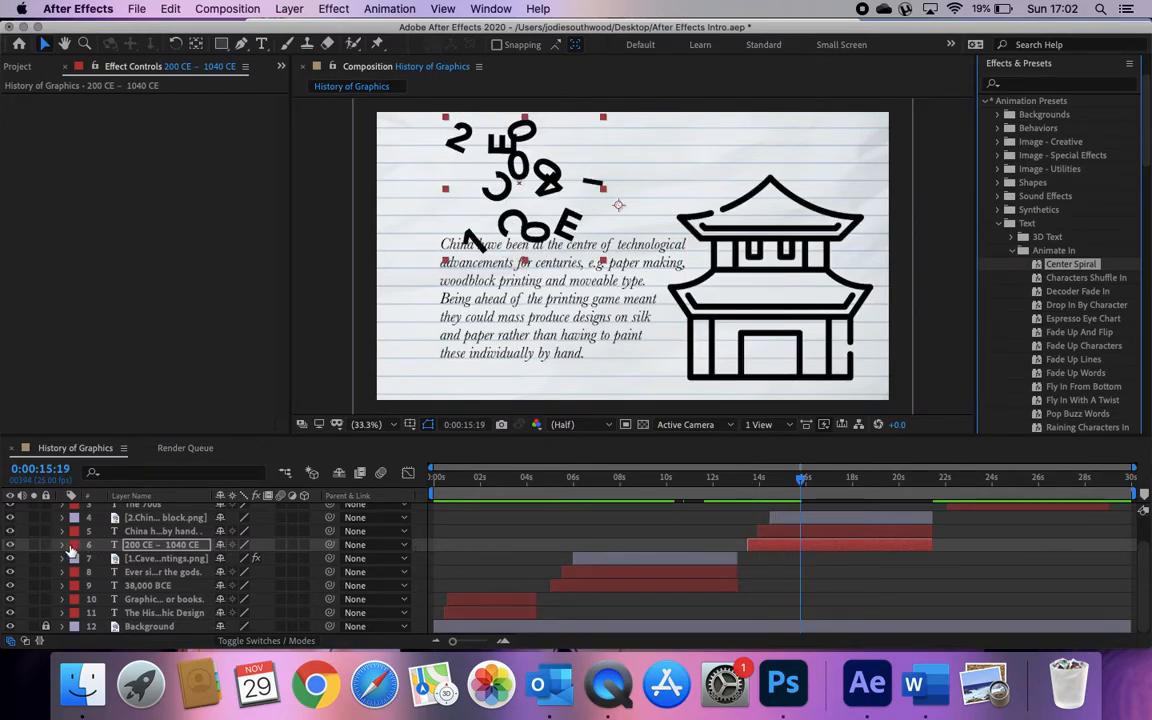
- Shorten the heading's spiral and fade-in by moving their end keyframes earlier, and preview from 0:00:13:10
left_click(64, 546)
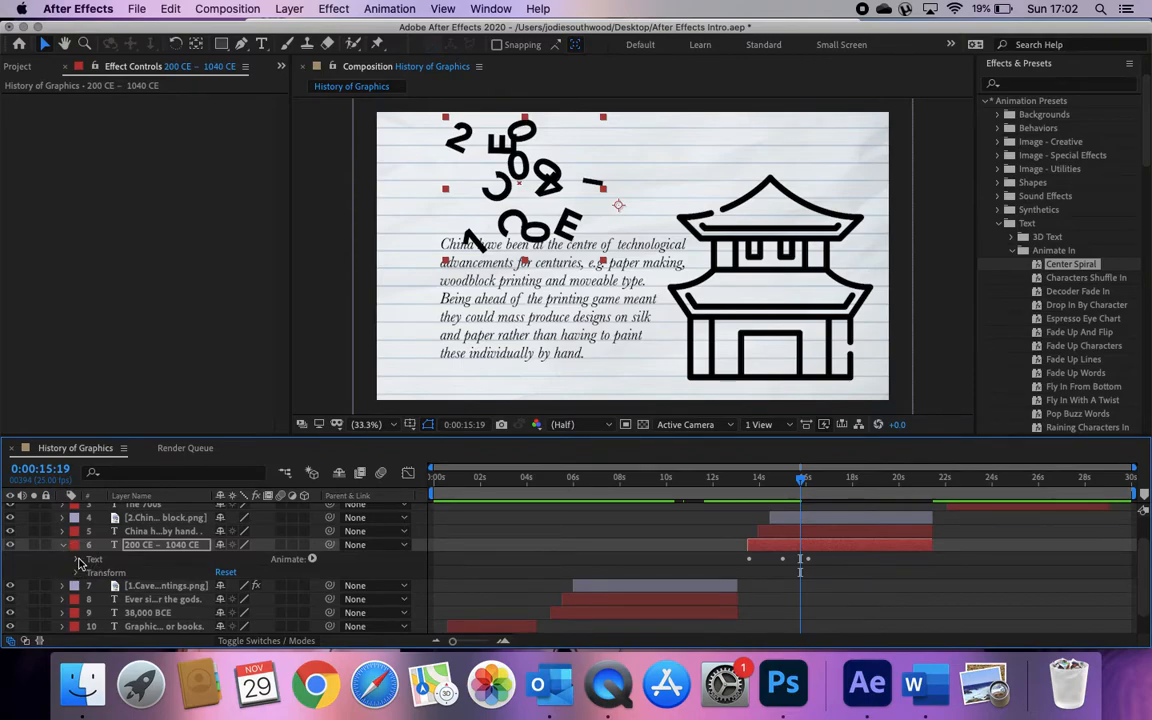
left_click(78, 559)
scroll(153, 518, "down", 1)
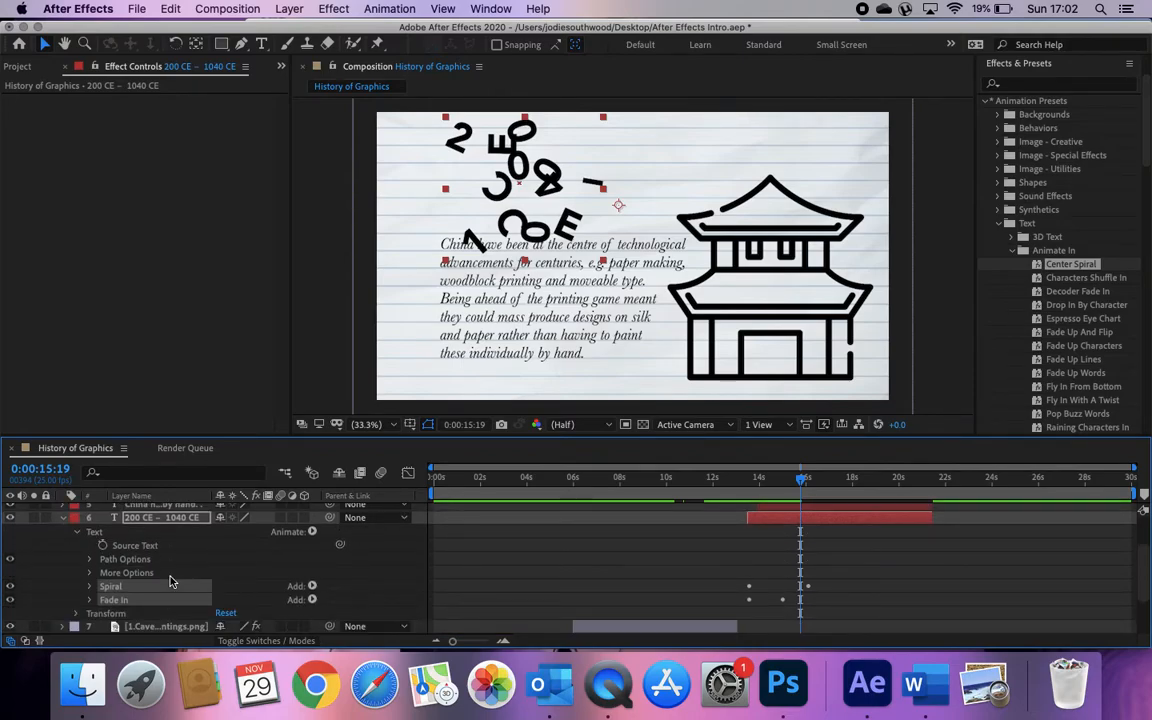
left_click(90, 587)
scroll(165, 600, "down", 3)
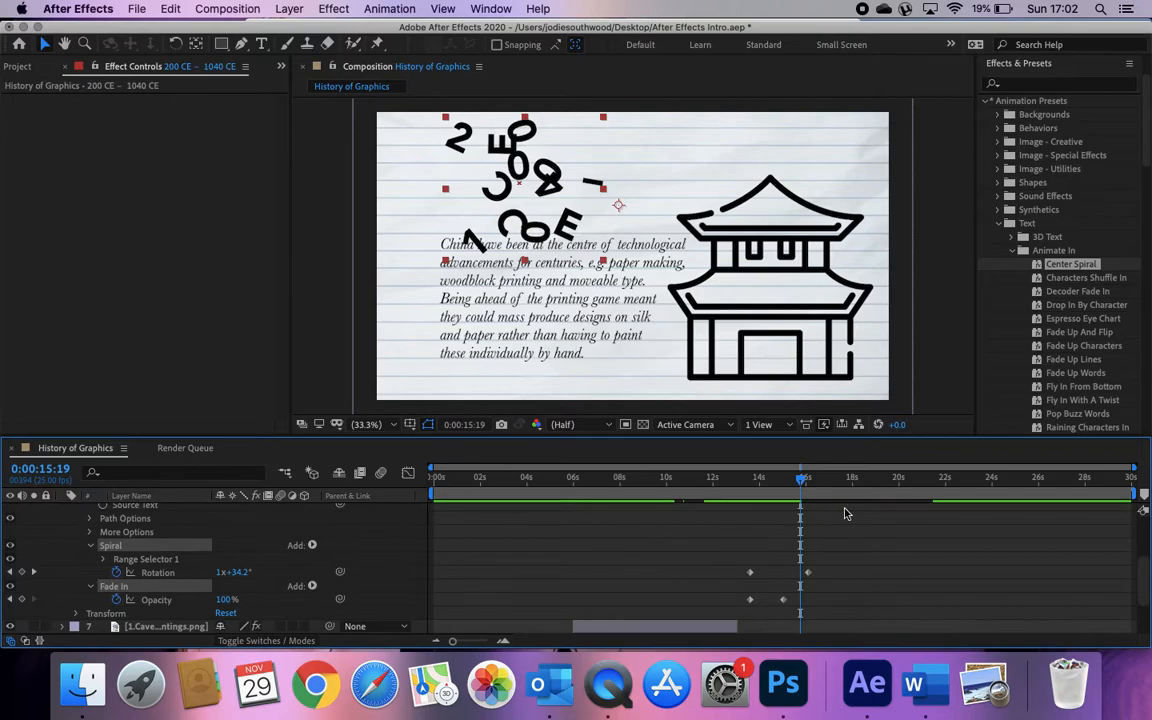
left_click_drag(809, 576, 772, 574)
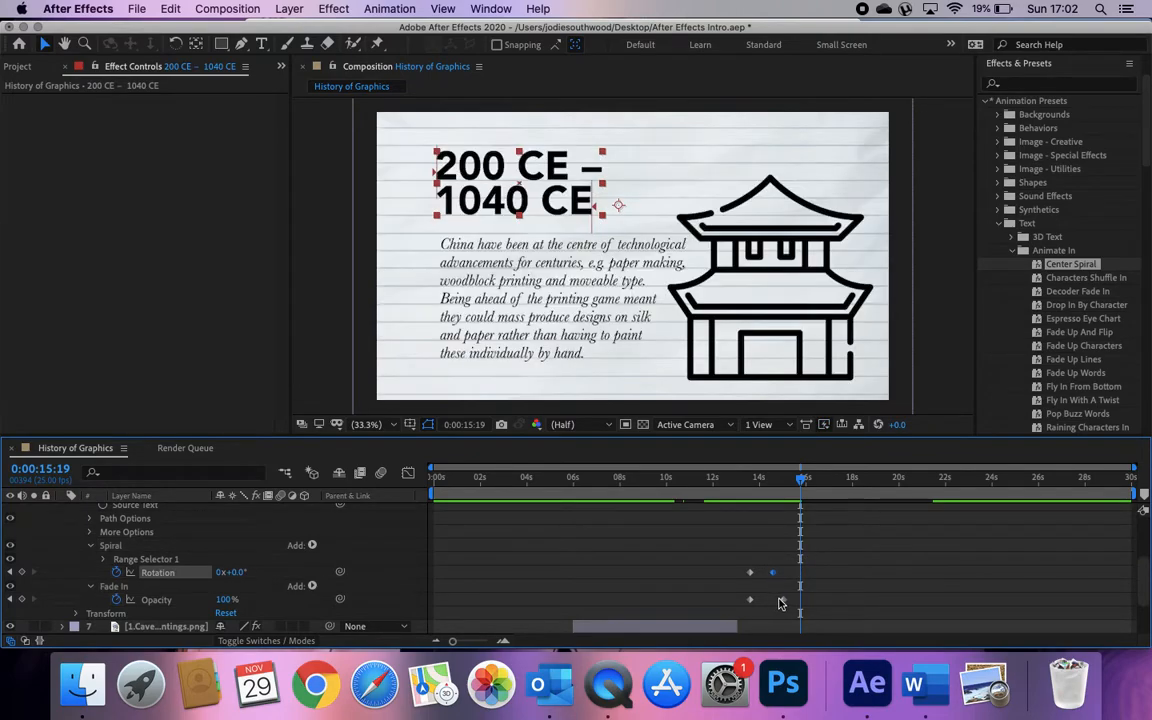
left_click(746, 478)
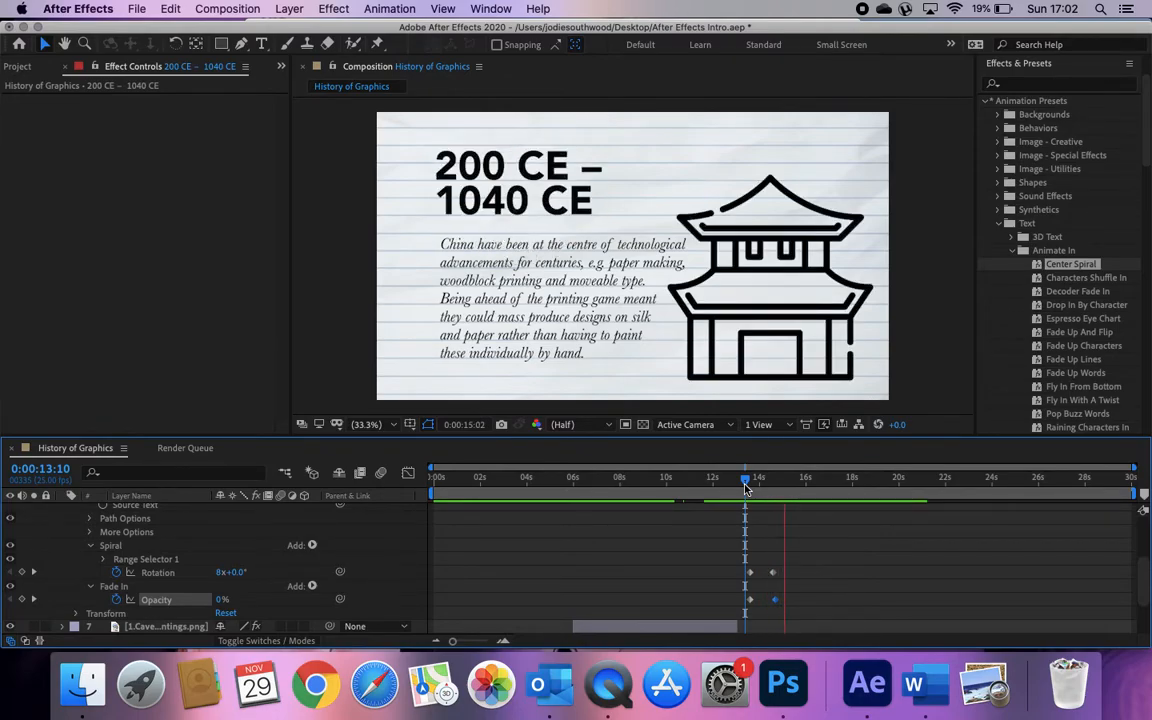
key("space")
- Undo the keyframe changes and the Center Spiral preset on the 200 CE – 1040 CE heading
key("super+z")
key("super+z")
key("super+z")
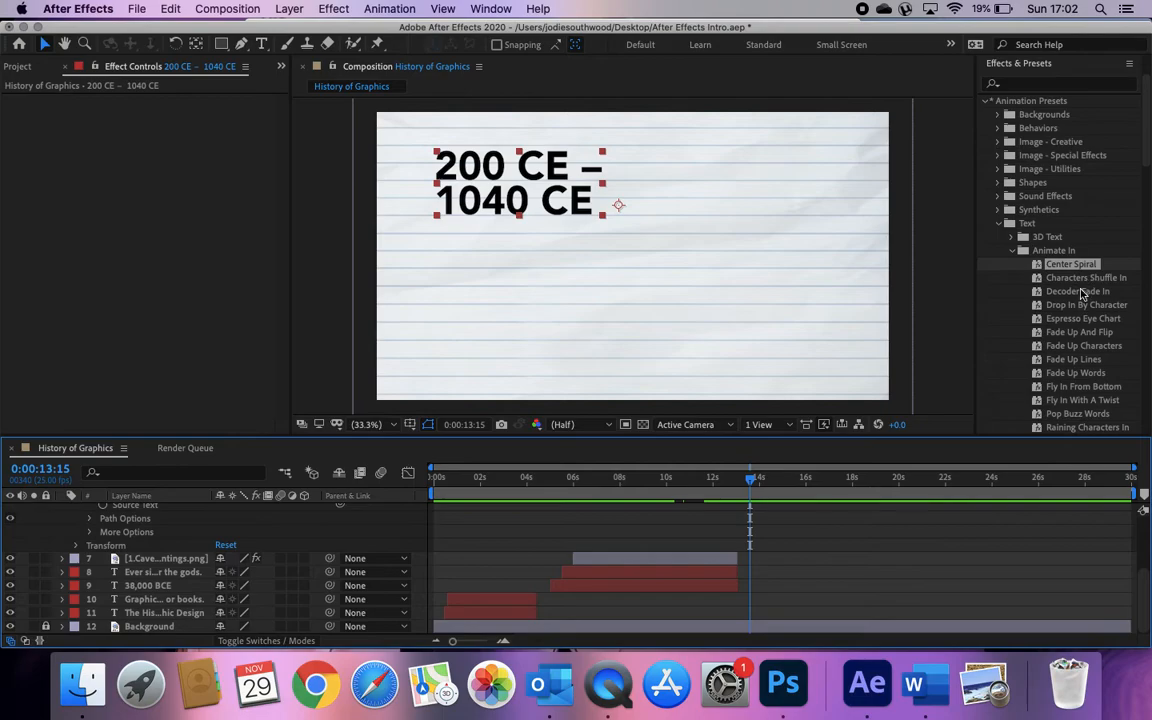
- Try the Decoder Fade In preset on the 200 CE – 1040 CE heading at 0:00:13:15 and preview it
double_click(1078, 291)
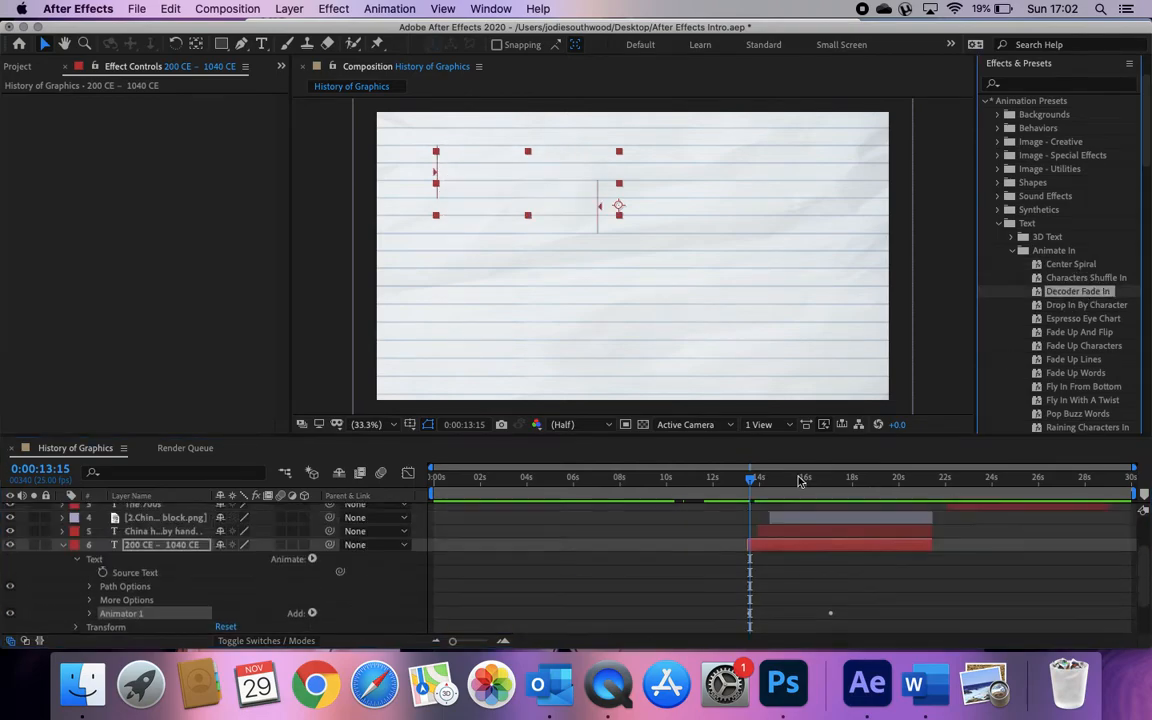
key("space")
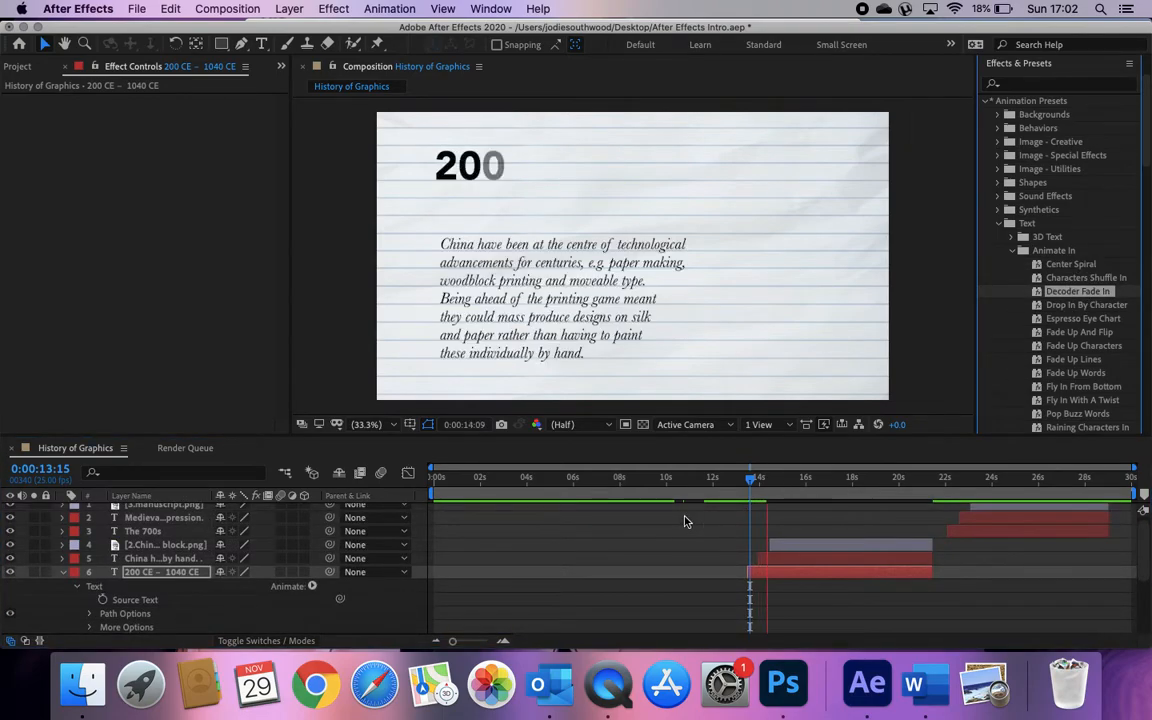
key("space")
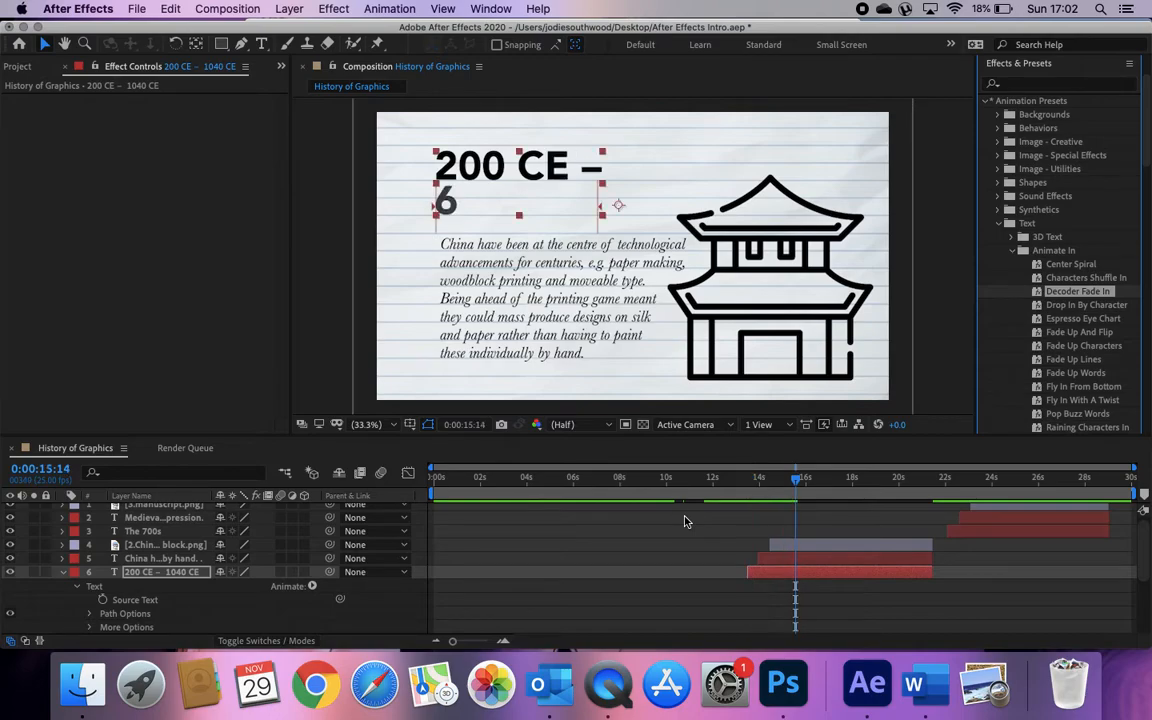
- Try the Raining Characters In preset on the 200 CE – 1040 CE heading at 0:00:13:15, preview it and undo it
scroll(1063, 338, "down", 3)
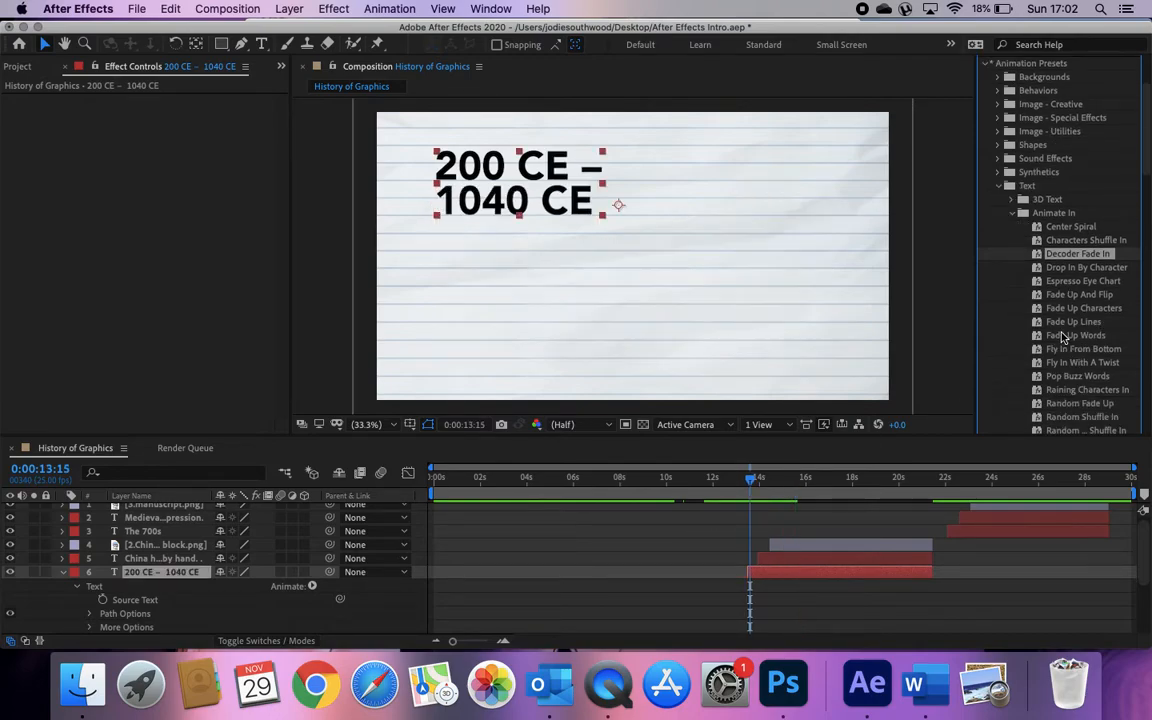
scroll(1103, 416, "down", 5)
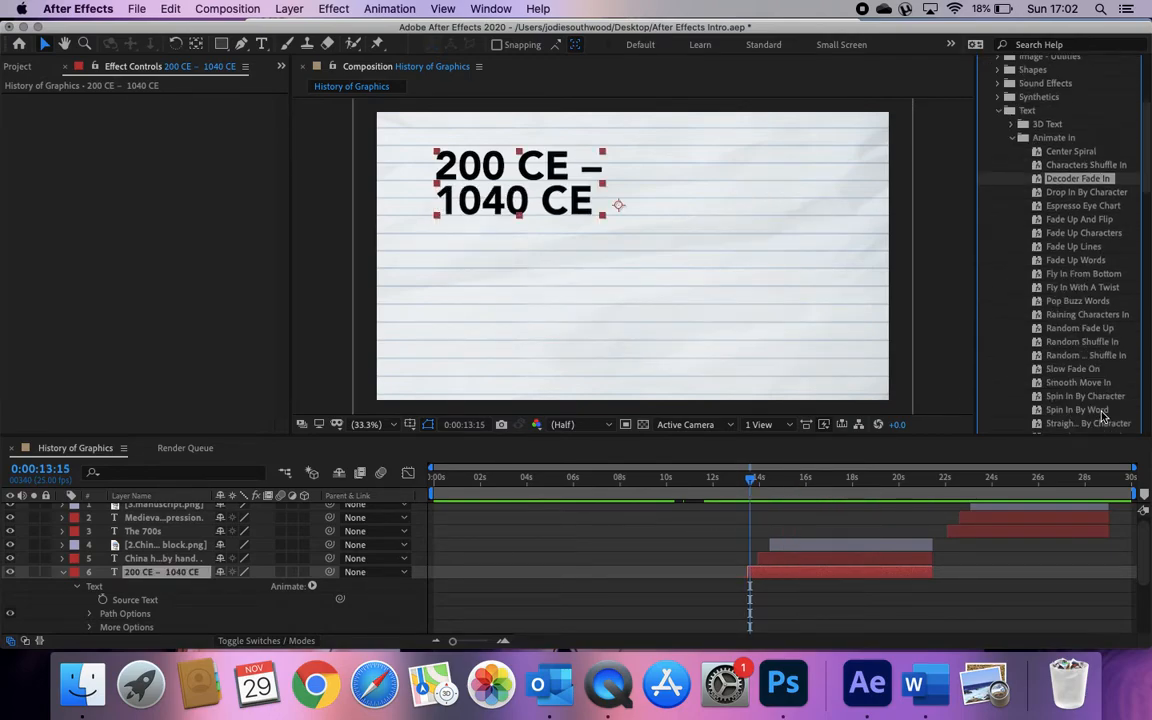
double_click(1087, 316)
key("space")
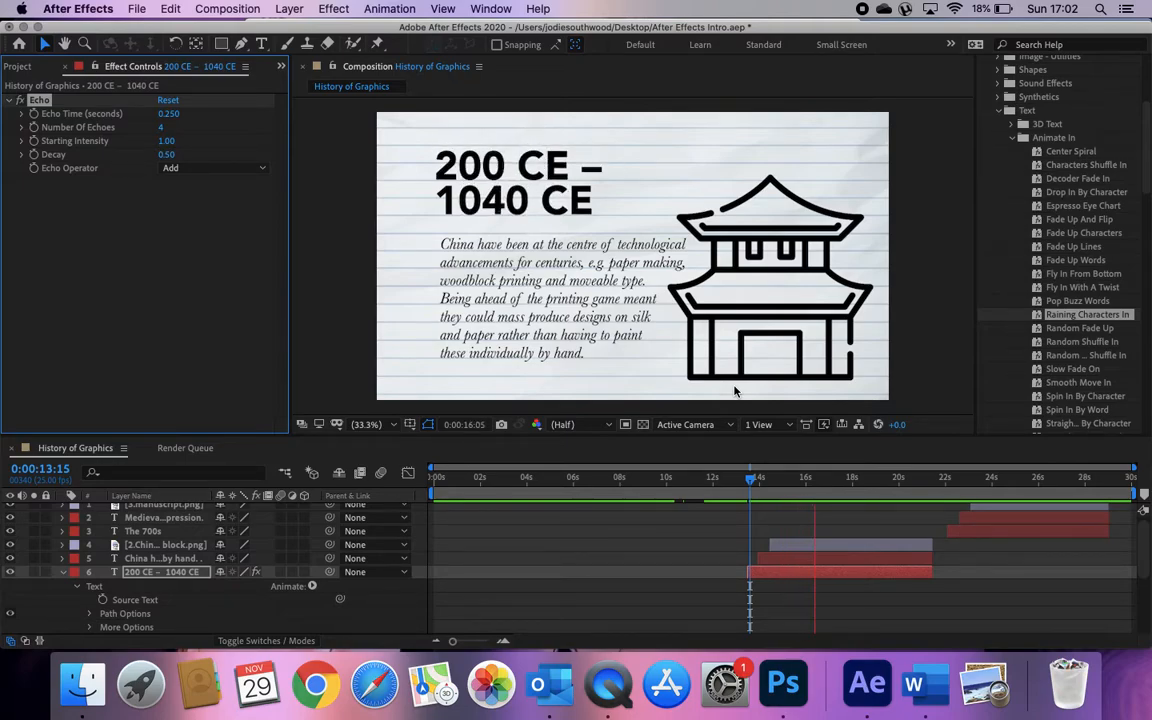
key("space")
left_click_drag(817, 483, 725, 481)
scroll(1104, 290, "down", 10)
scroll(226, 561, "down", 3)
key("super+z")
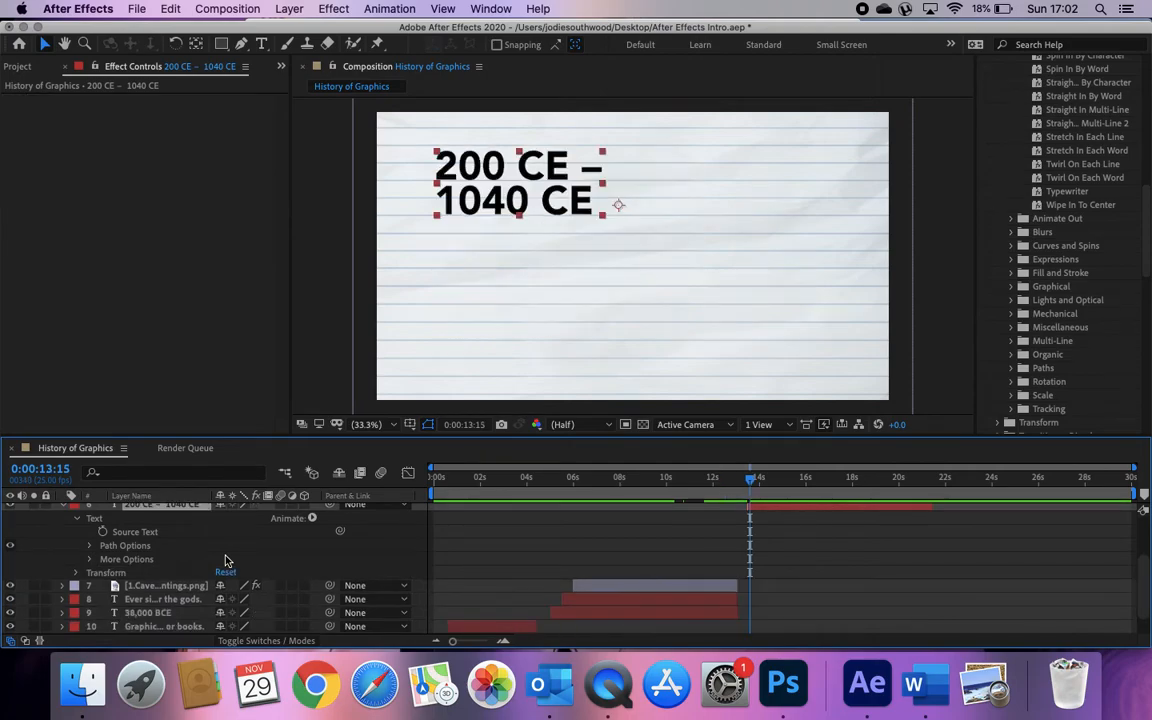
- Apply Easy Ease to both opacity fade-out keyframes of the 1.Cave paintings.png layer and preview the fade from 0:00:11:05
left_click(82, 521)
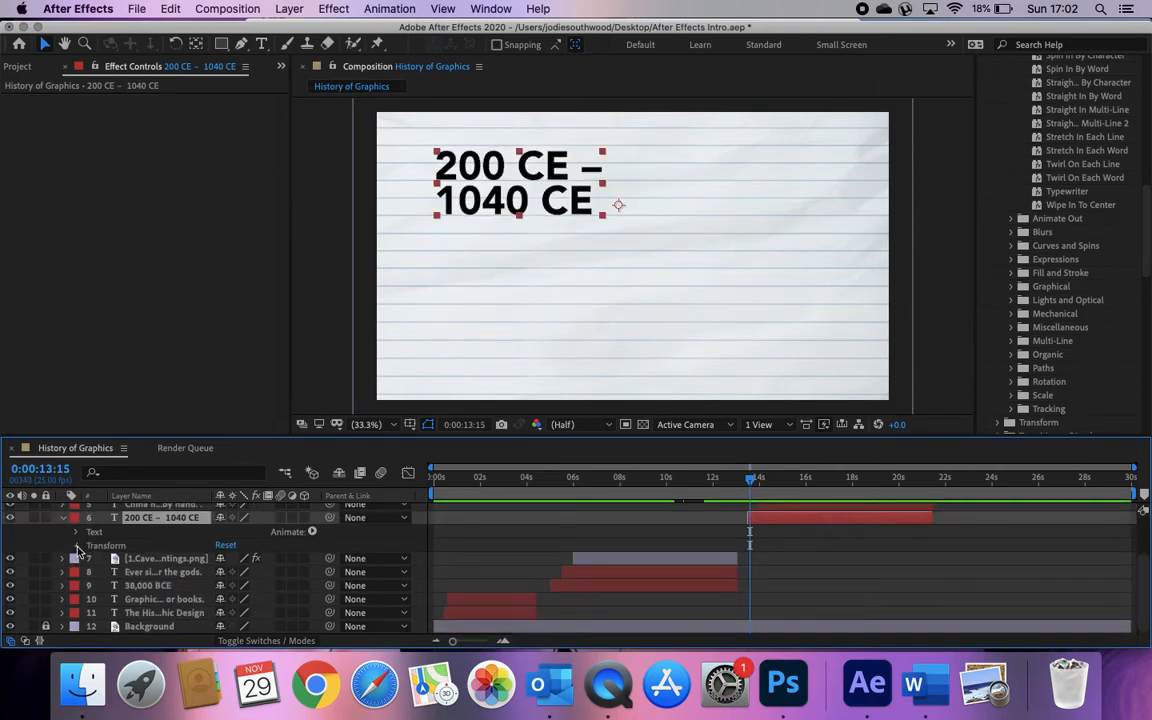
left_click(76, 546)
scroll(663, 545, "down", 3)
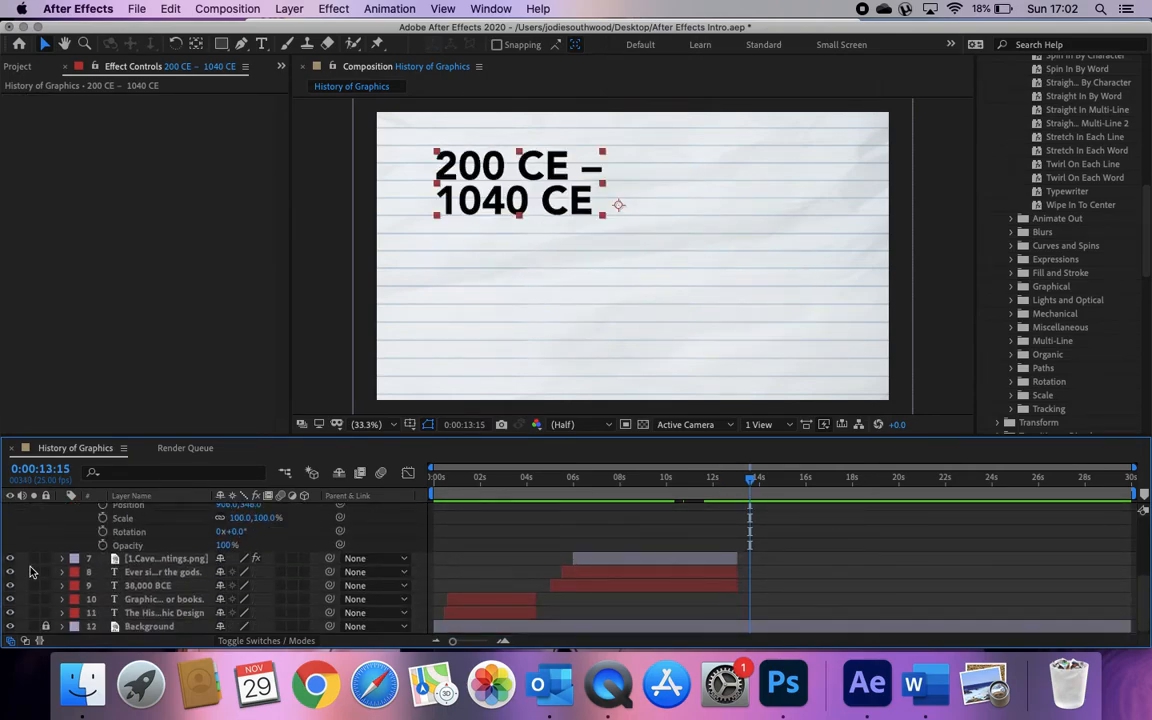
left_click(62, 560)
scroll(590, 578, "down", 3)
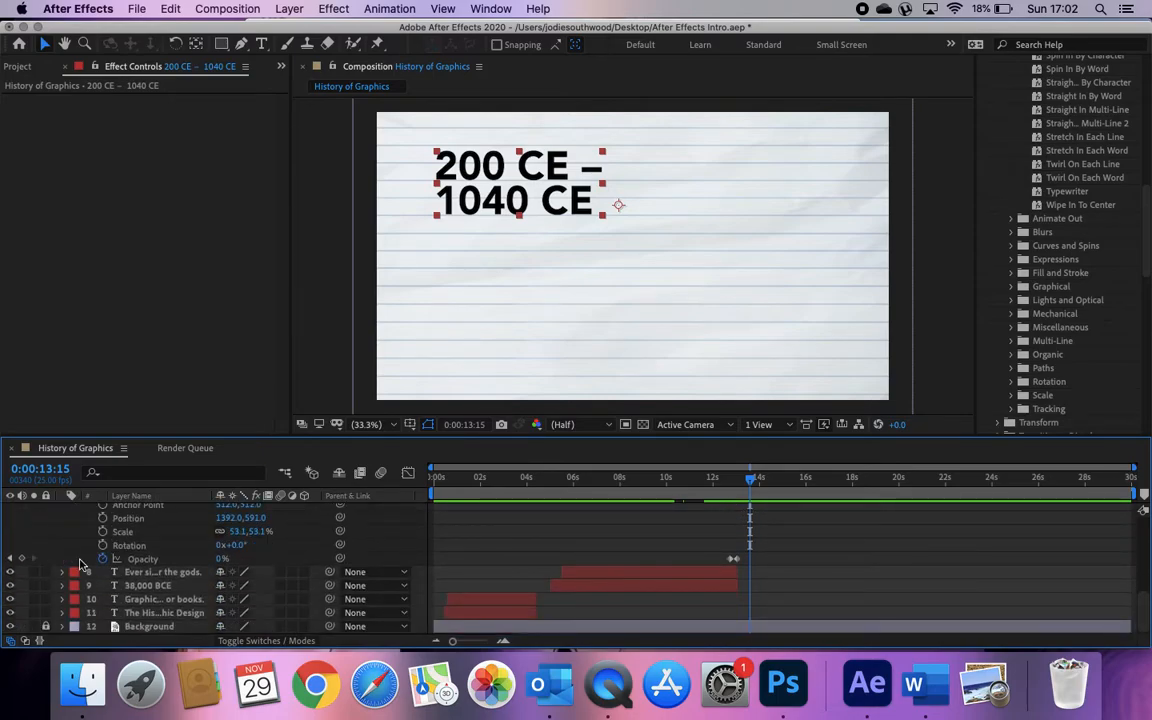
left_click(734, 558)
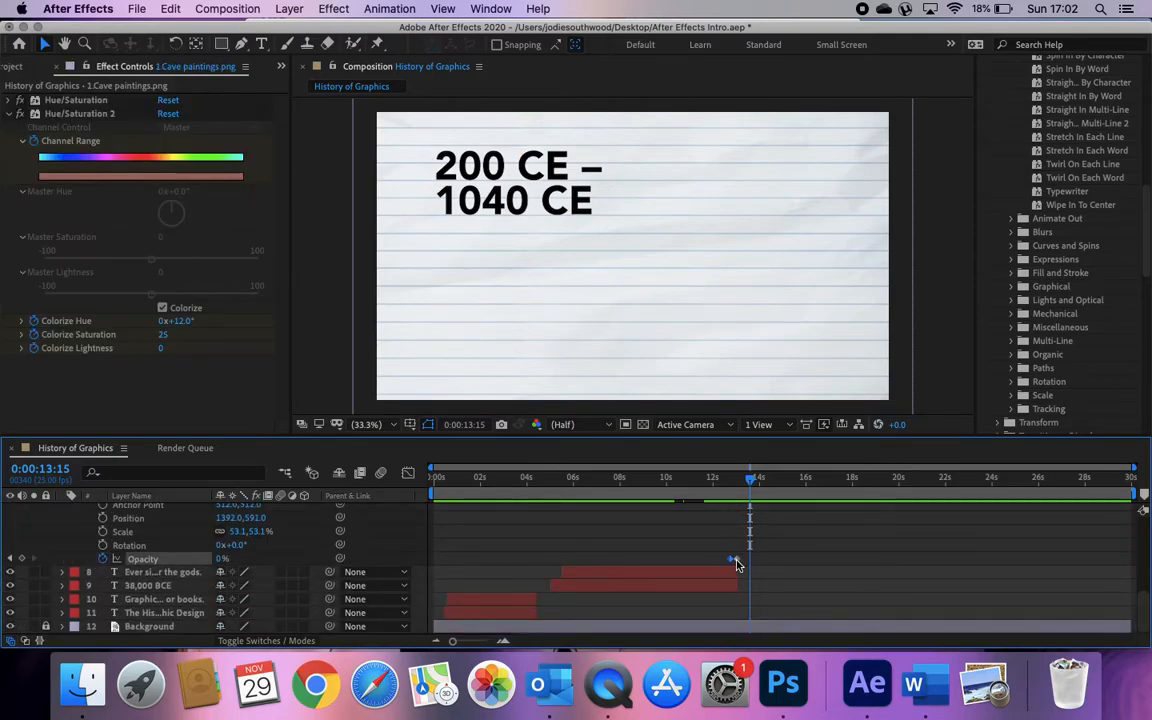
right_click(734, 558)
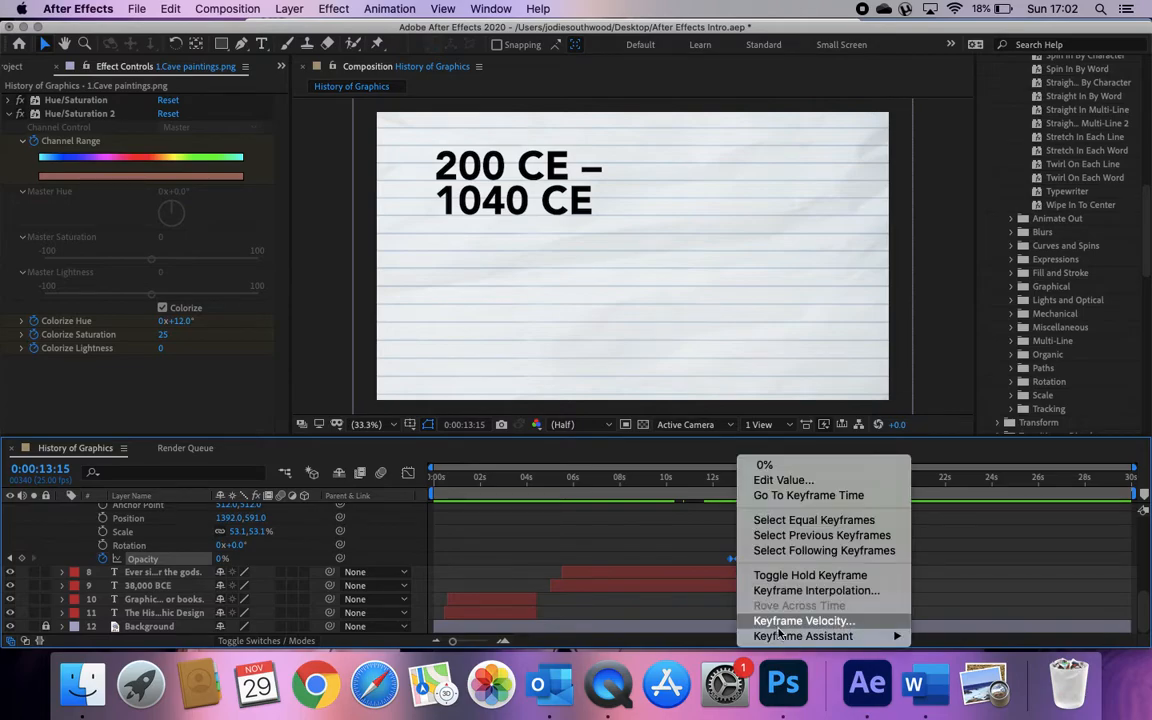
mouse_move(786, 643)
left_click(964, 544)
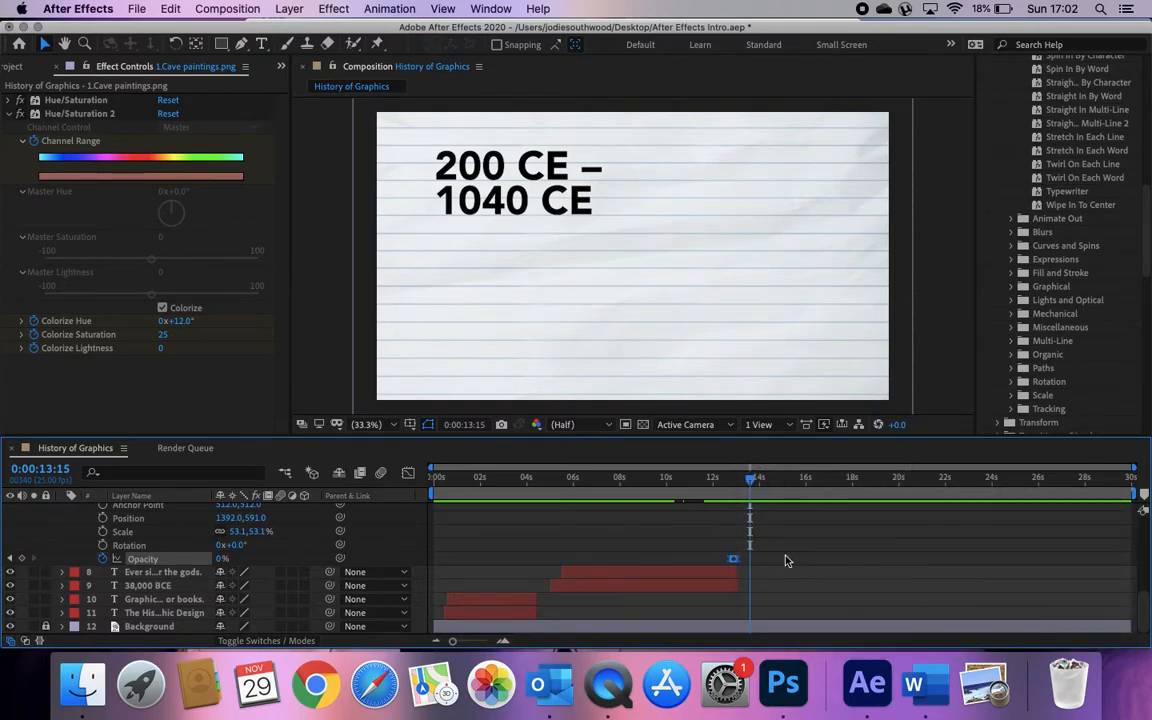
left_click_drag(750, 478, 695, 480)
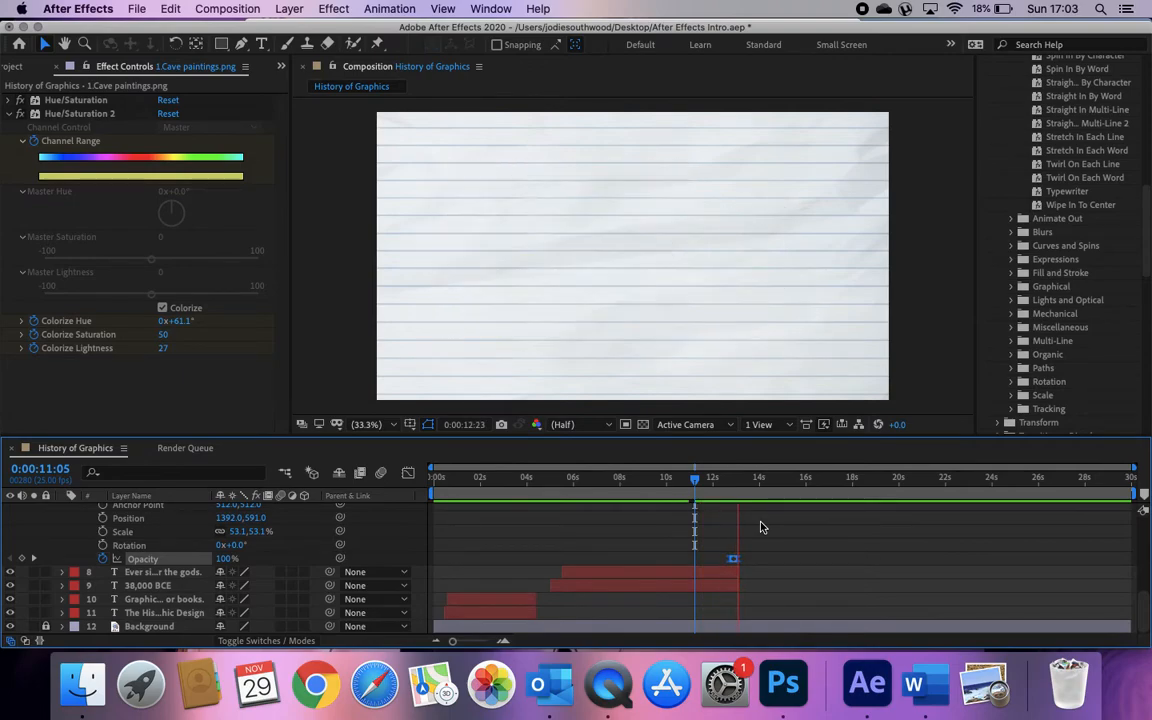
key("space")
- Collapse the 200 CE – 1040 CE and 1.Cave paintings.png layers and return the playhead to 0:00:00:03
scroll(759, 586, "up", 10)
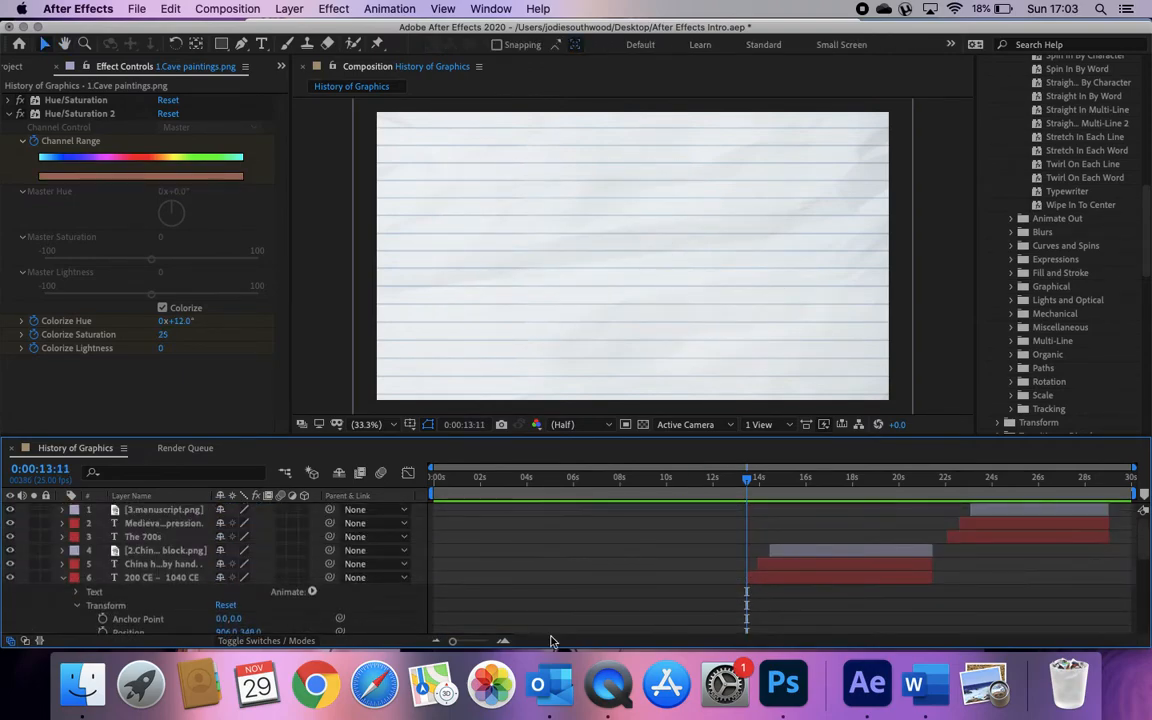
left_click(64, 579)
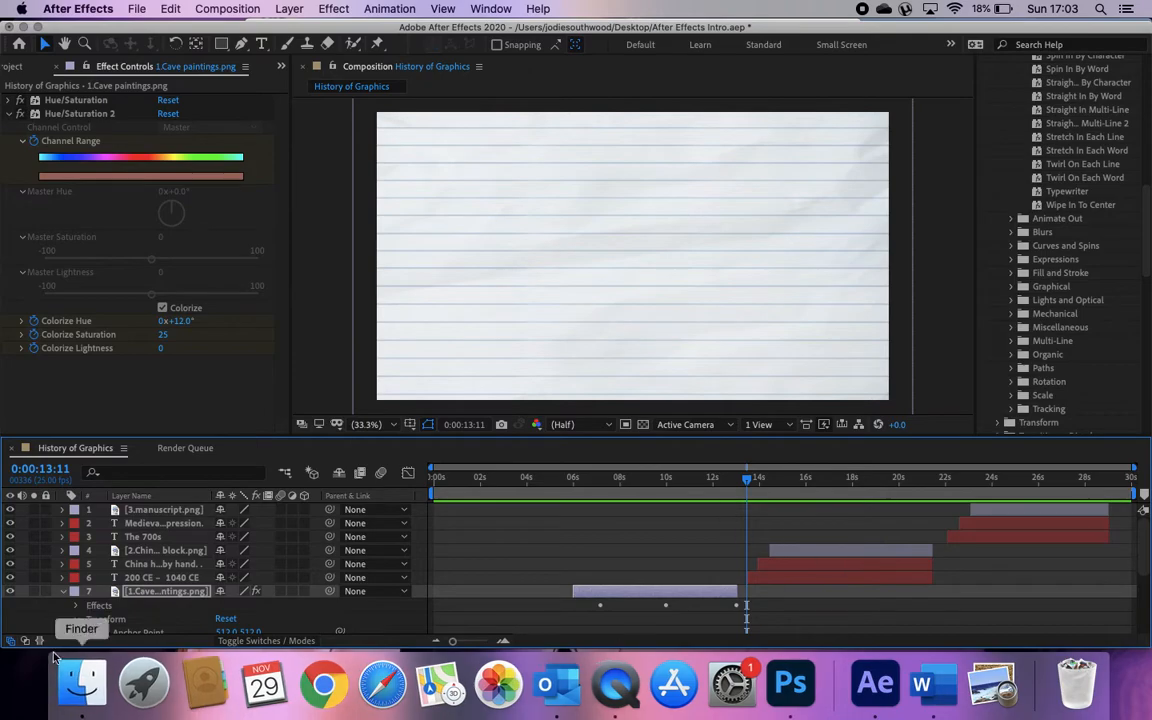
left_click(70, 592)
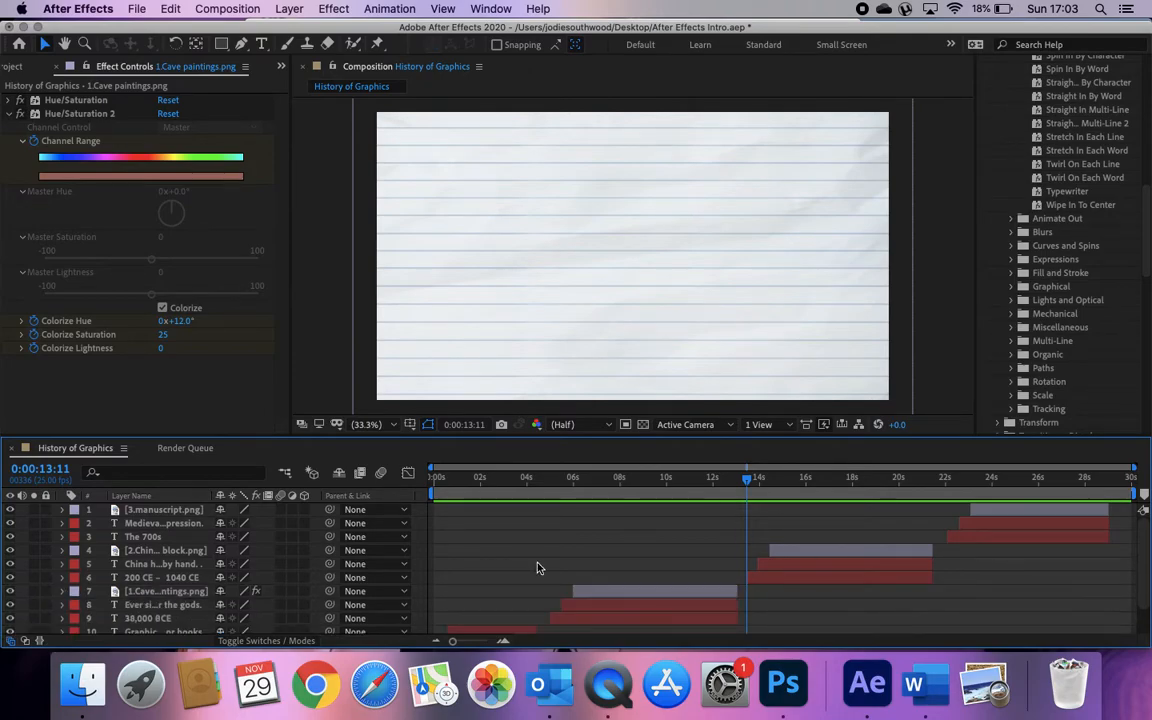
scroll(537, 568, "down", 2)
left_click_drag(738, 485, 418, 494)
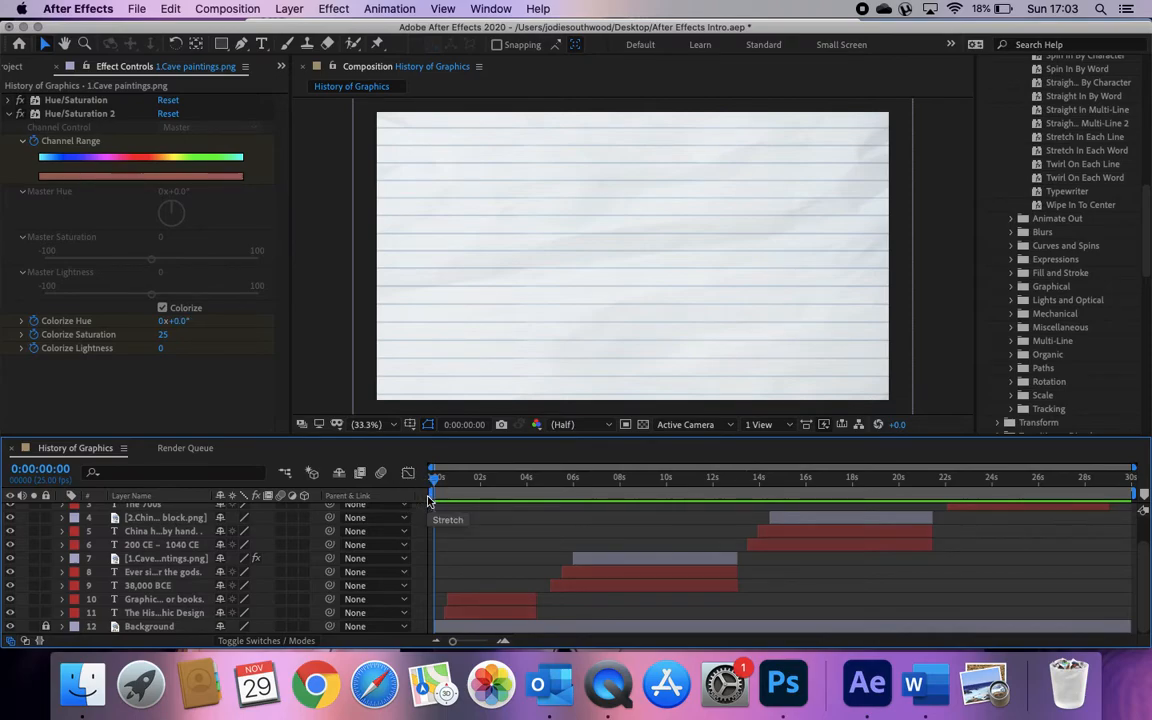
left_click(440, 478)
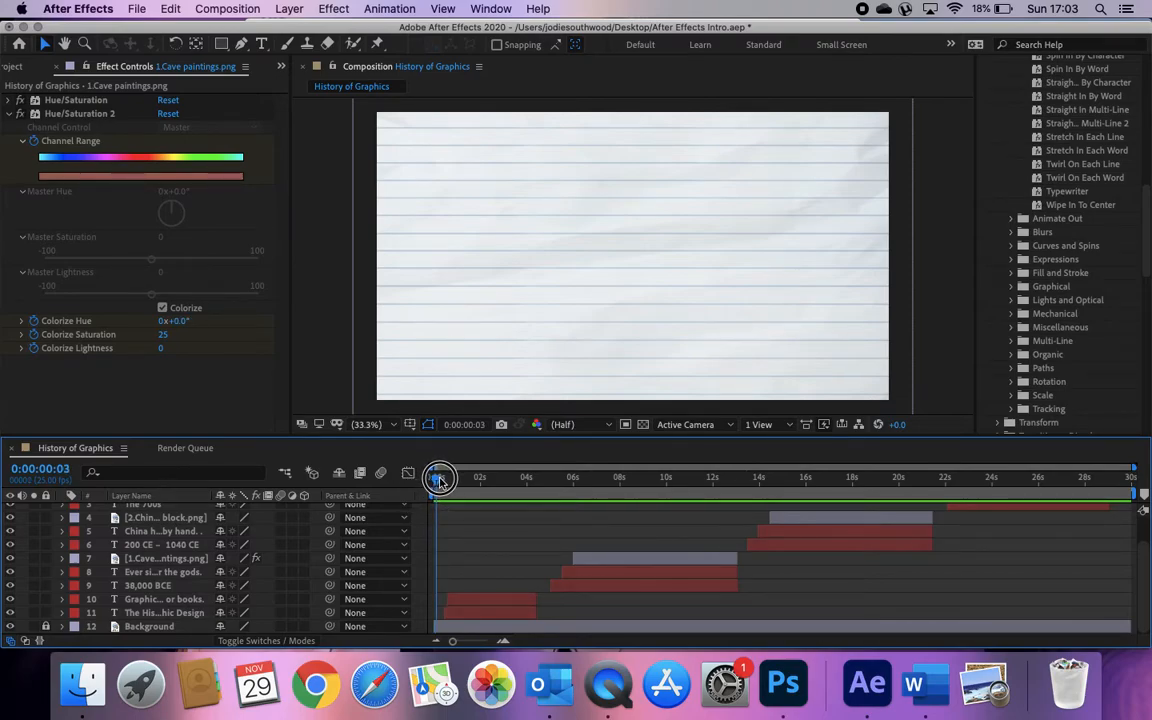
- Show the project's list of footage and compositions, and deselect the History of Graphics composition
left_click(57, 67)
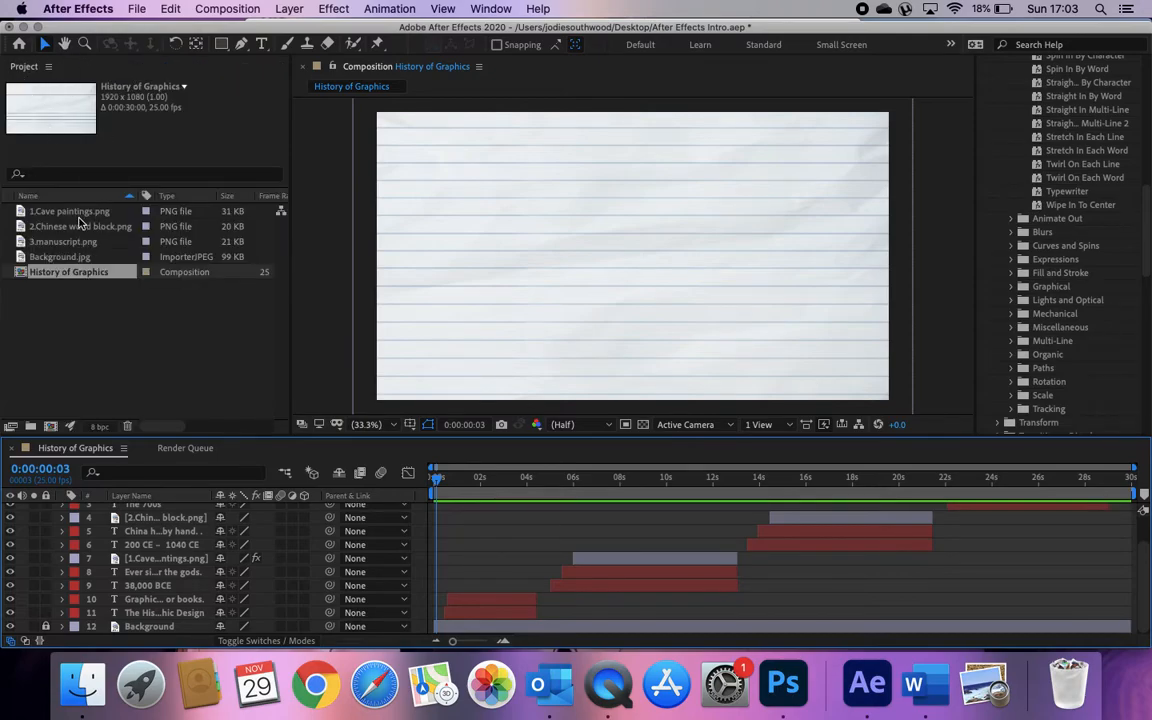
left_click(122, 345)
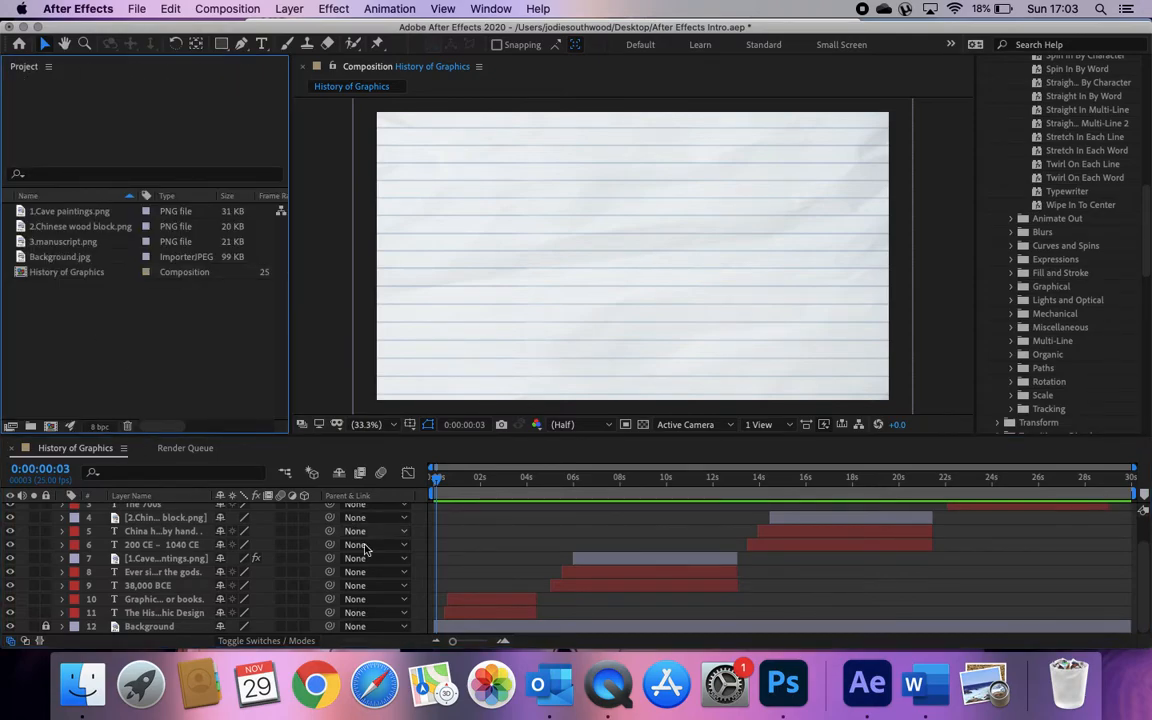
scroll(271, 553, "up", 3)
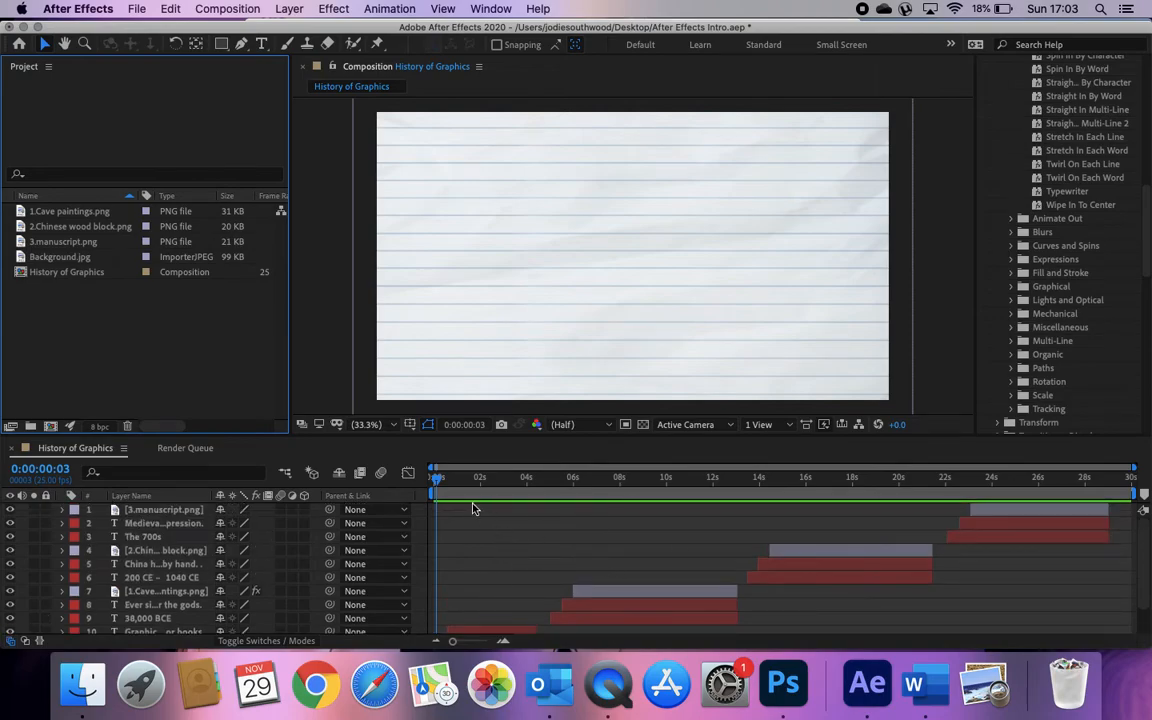
- Scrub the composition to 0:00:27:09 and read through the remaining numbered sections of The Script in Word before returning to After Effects
left_click_drag(436, 480, 945, 478)
left_click_drag(1021, 505, 1070, 507)
left_click(926, 682)
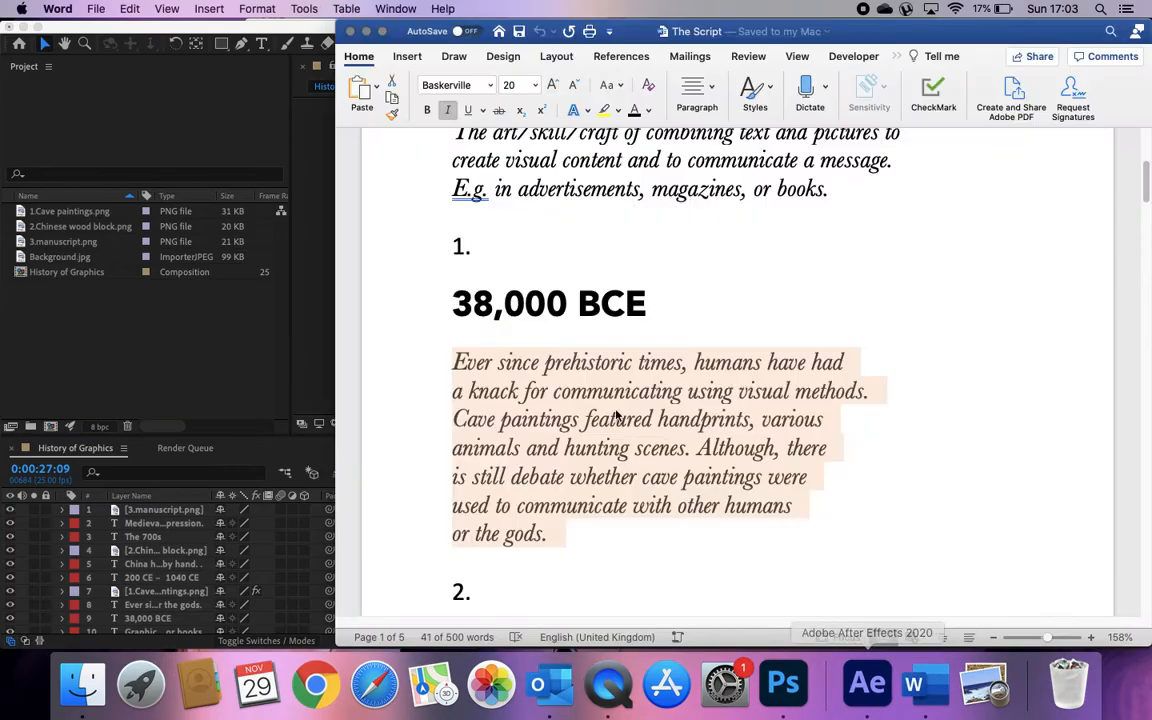
scroll(617, 415, "down", 4)
scroll(617, 415, "down", 10)
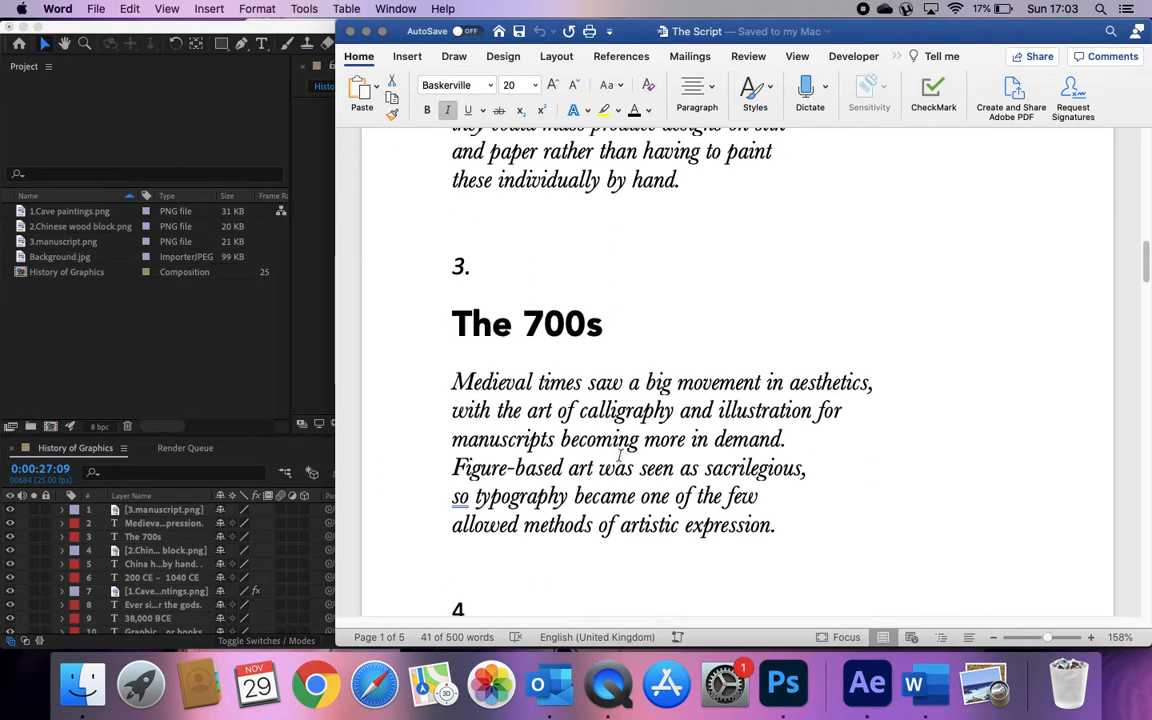
scroll(619, 470, "down", 20)
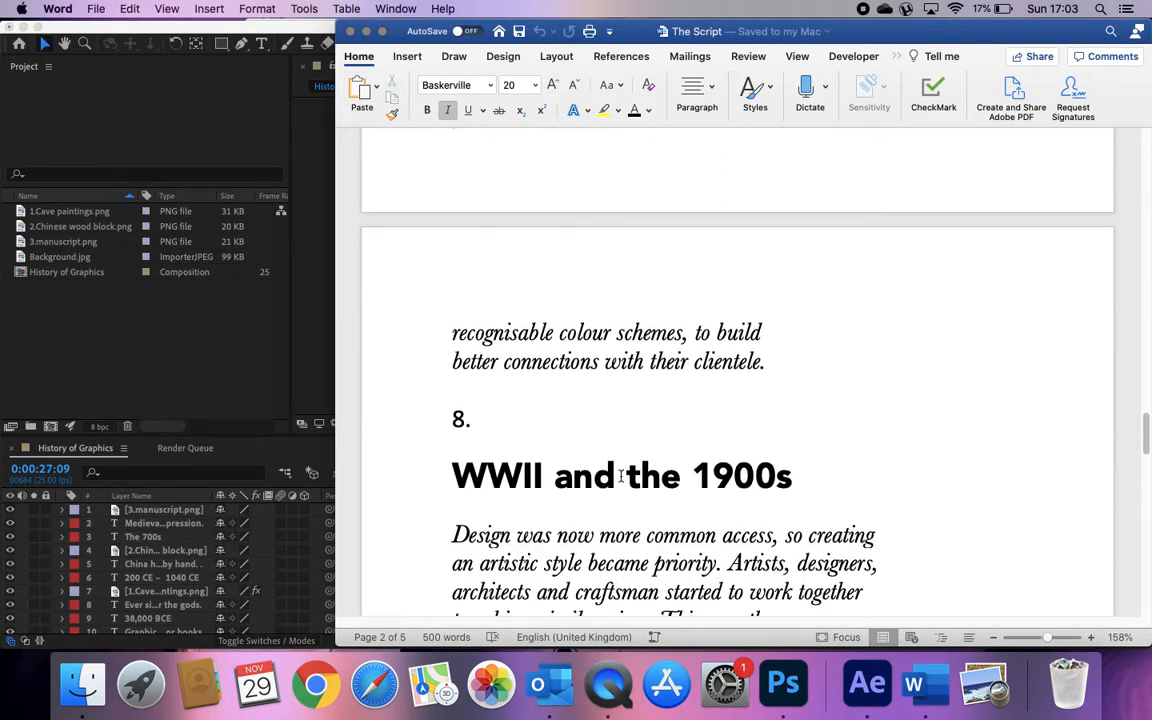
scroll(620, 471, "down", 5)
left_click(316, 331)
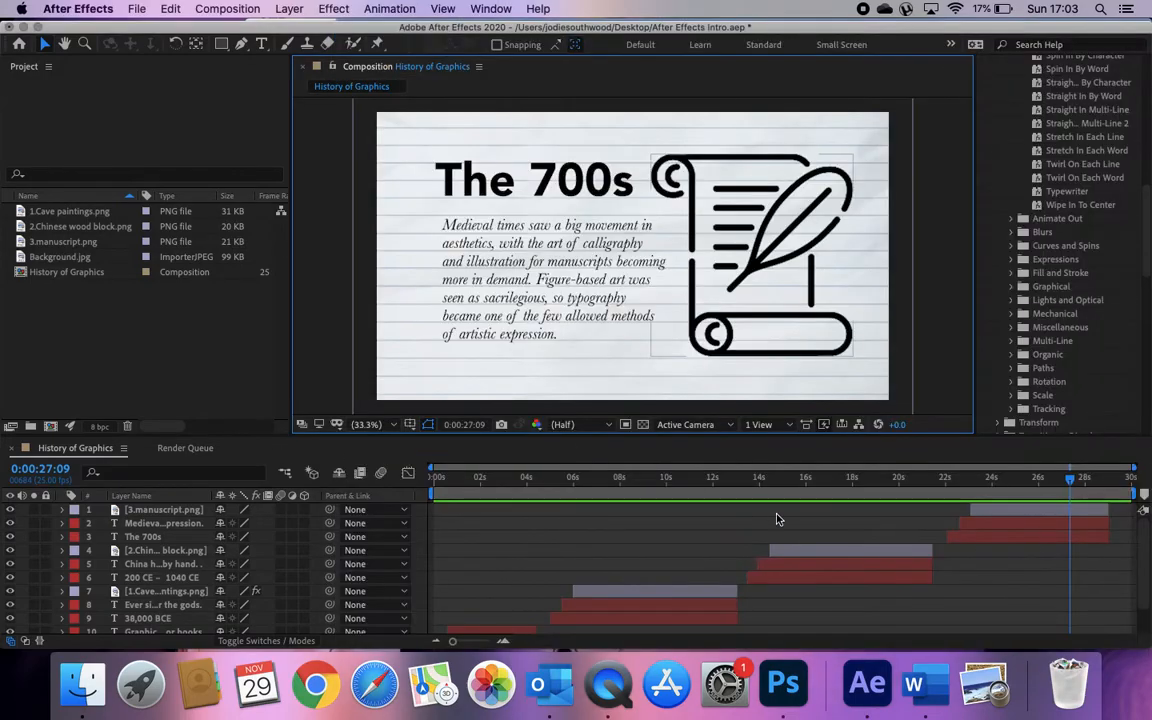
- Move the playhead to 0:00:29:24, extend the History of Graphics composition's duration to 0:03:00:00 and adjust the visible time range
left_click_drag(1071, 481, 1141, 493)
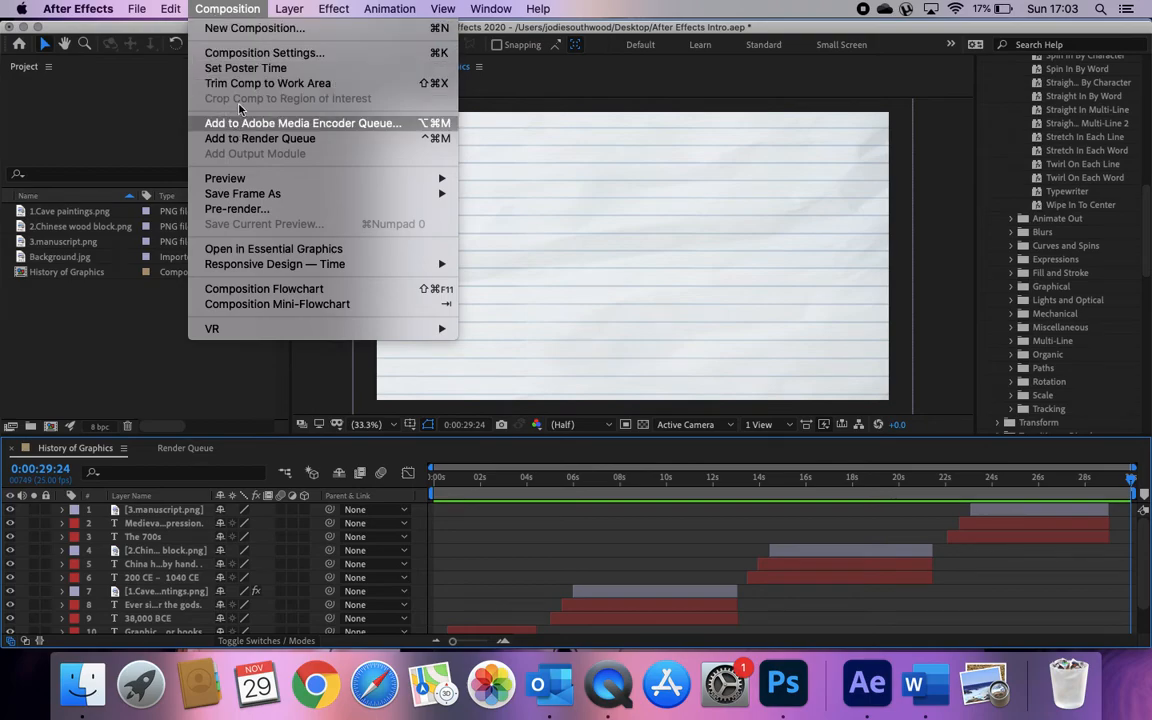
left_click(244, 60)
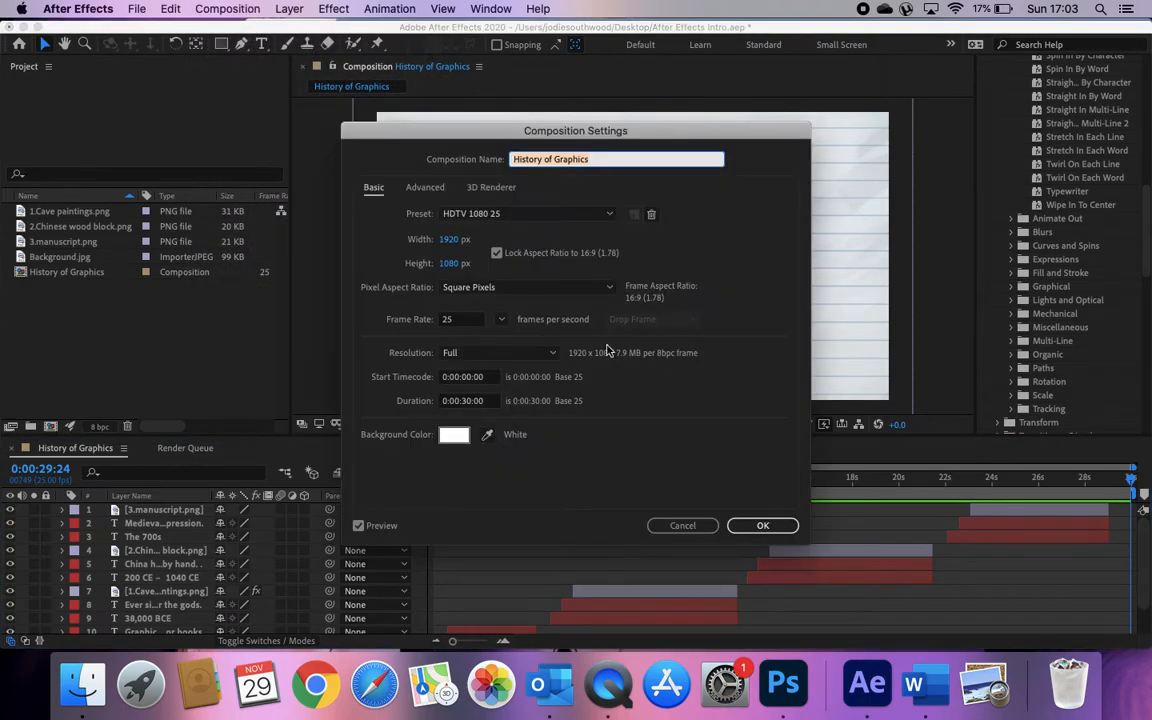
left_click(458, 400)
key("BackSpace")
type("3:00")
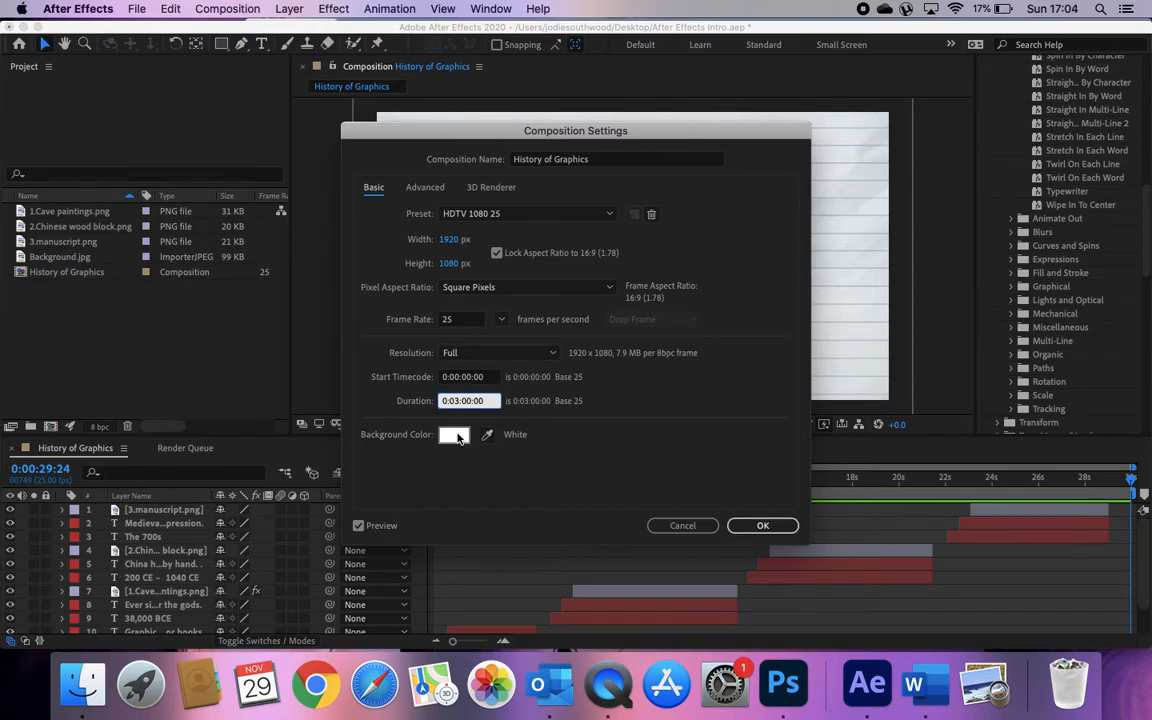
left_click(762, 527)
left_click_drag(591, 645, 557, 647)
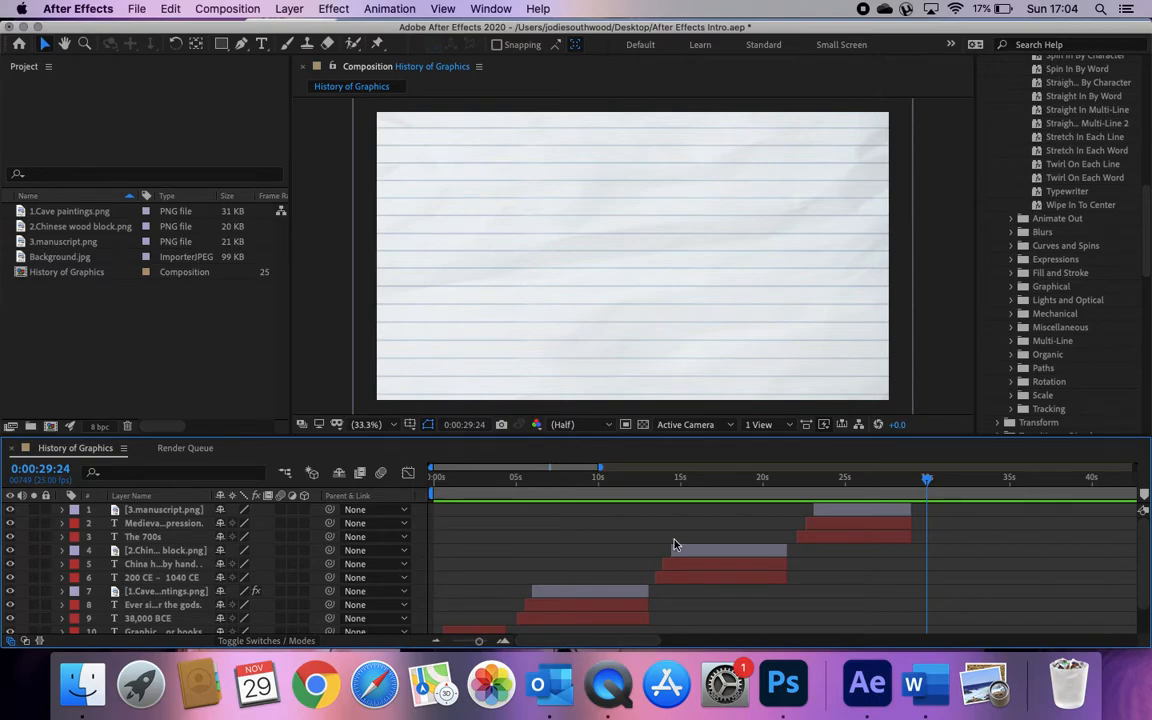
- Preview the composition from 0:00:08:03 through the 200 CE – 1040 CE section, pausing at 0:00:15:22 and stopping at 0:00:20:23
left_click(567, 480)
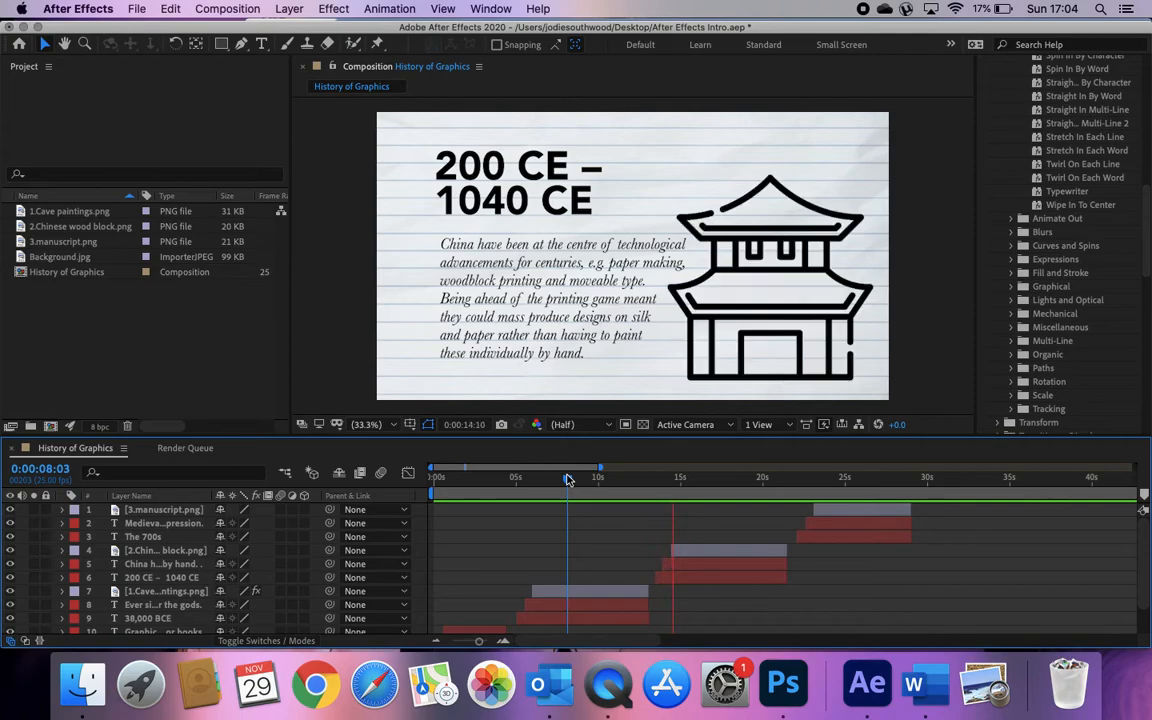
key("space")
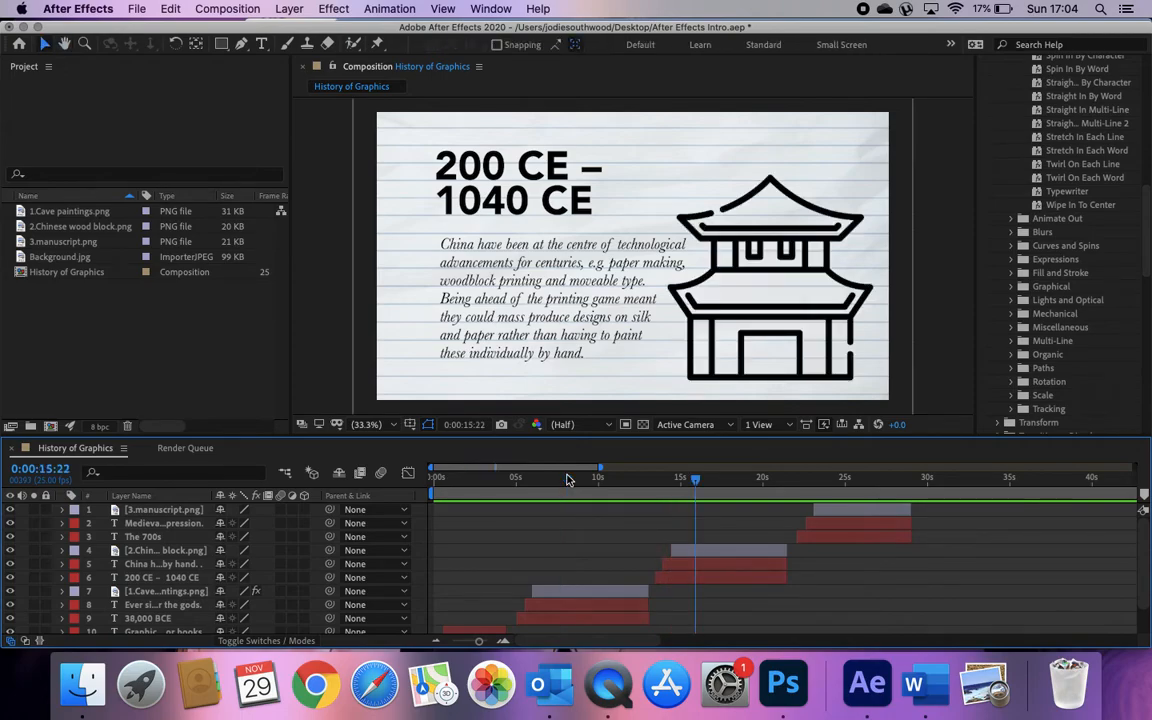
key("space")
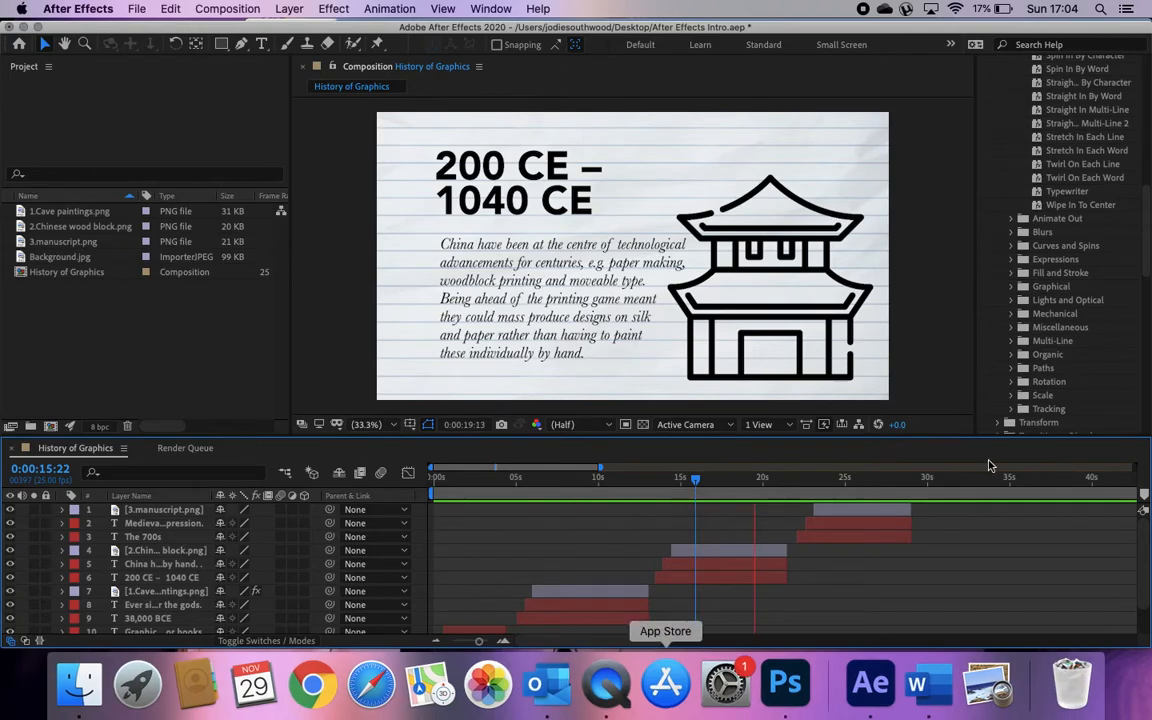
key("space")
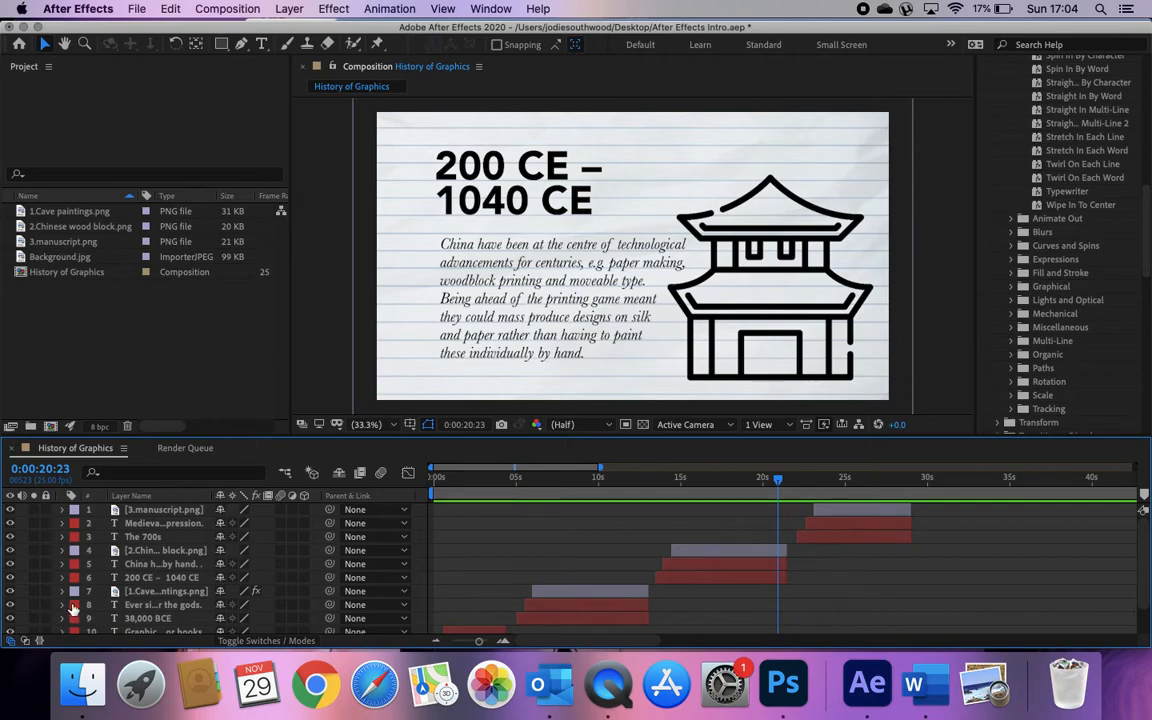
- Expand the 1.Cave paintings.png layer, inspect its opacity fade-out keyframes with the playhead at 0:00:13:14, and clear the selection
left_click(62, 591)
scroll(360, 530, "down", 3)
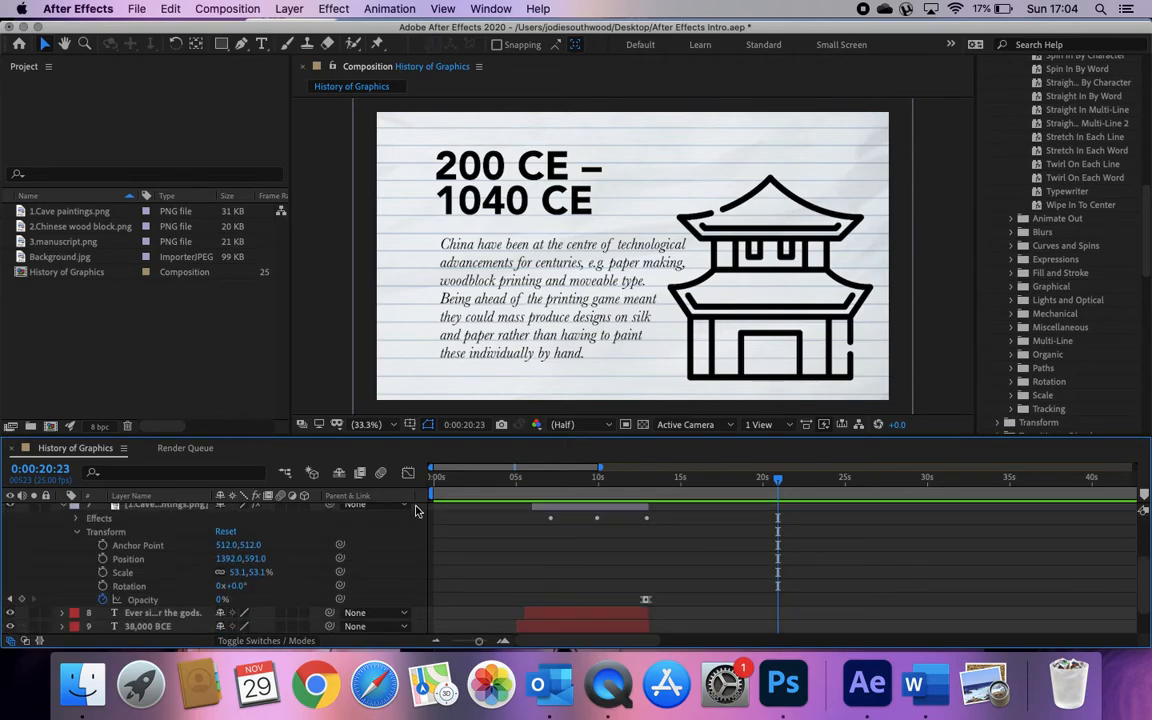
left_click(537, 615)
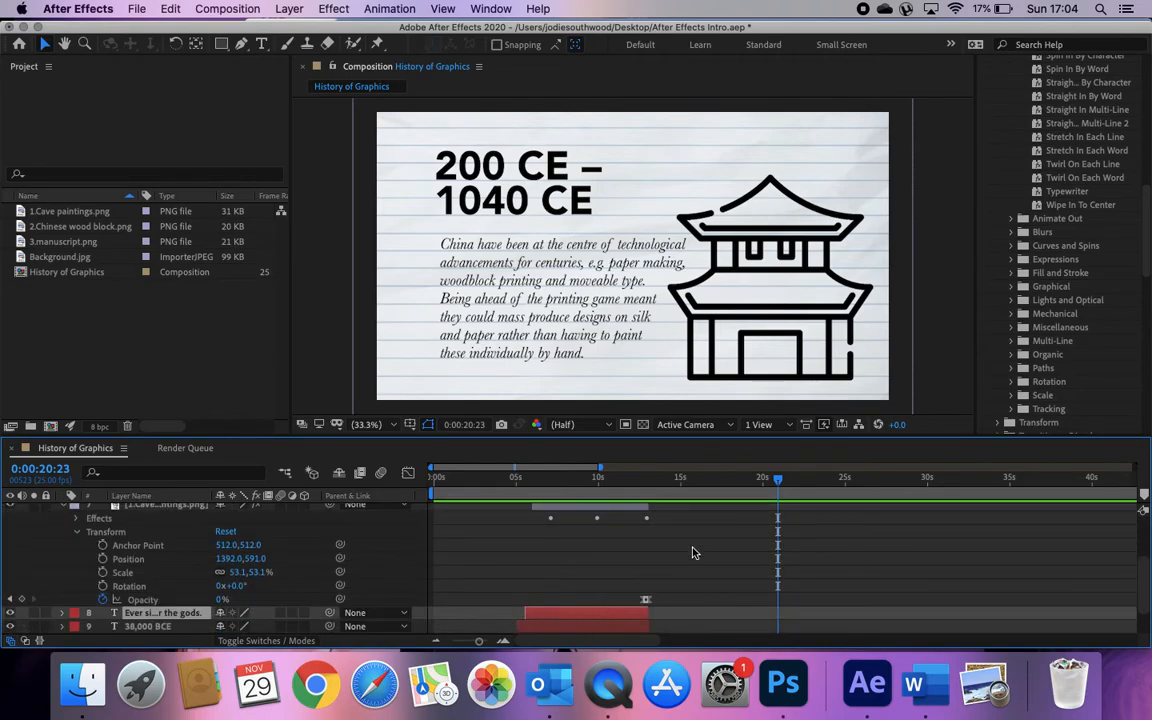
left_click_drag(777, 484, 656, 492)
left_click(647, 600)
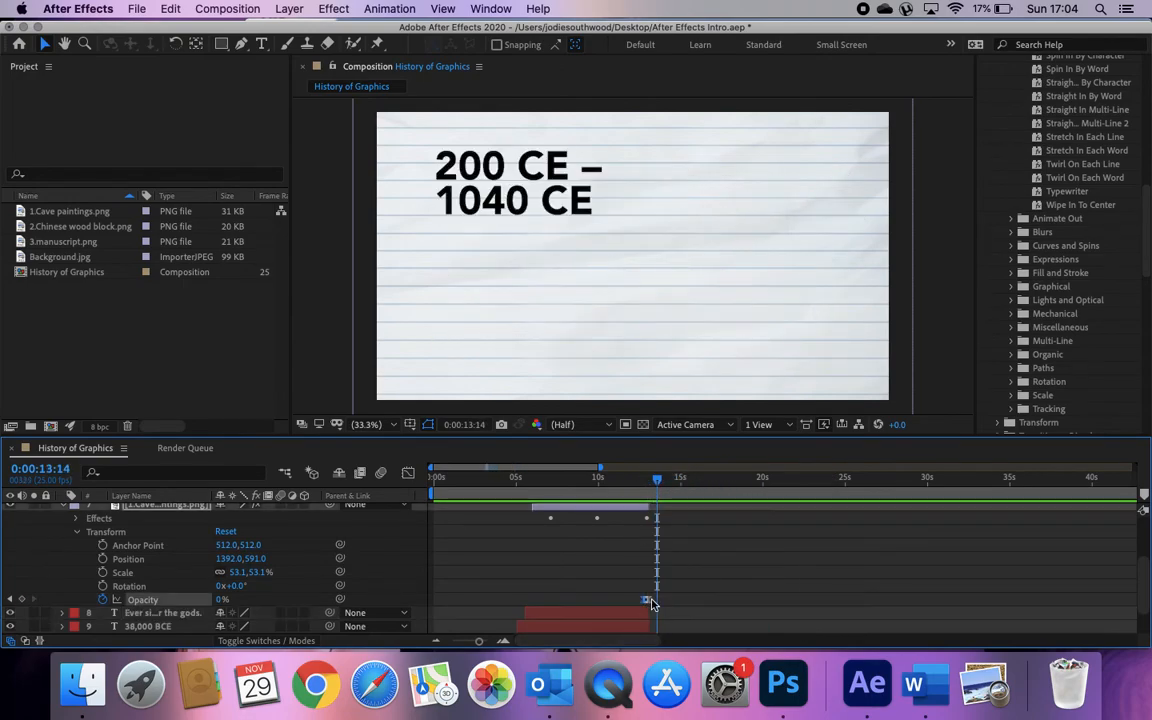
left_click(296, 383)
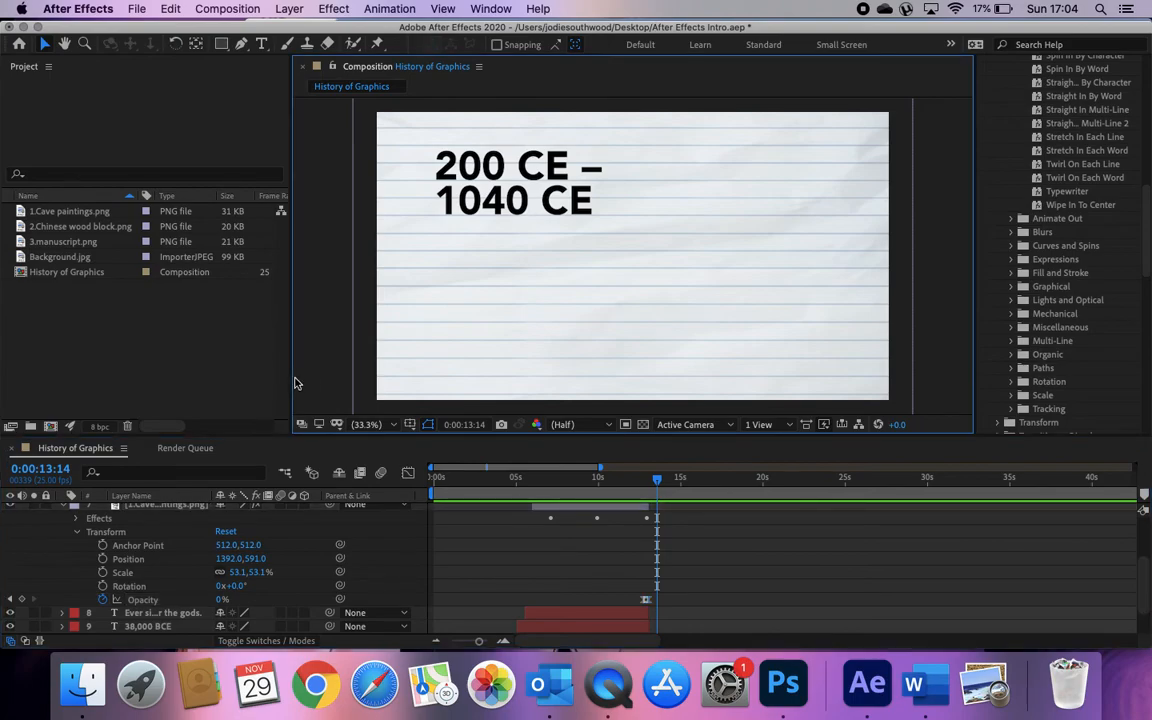